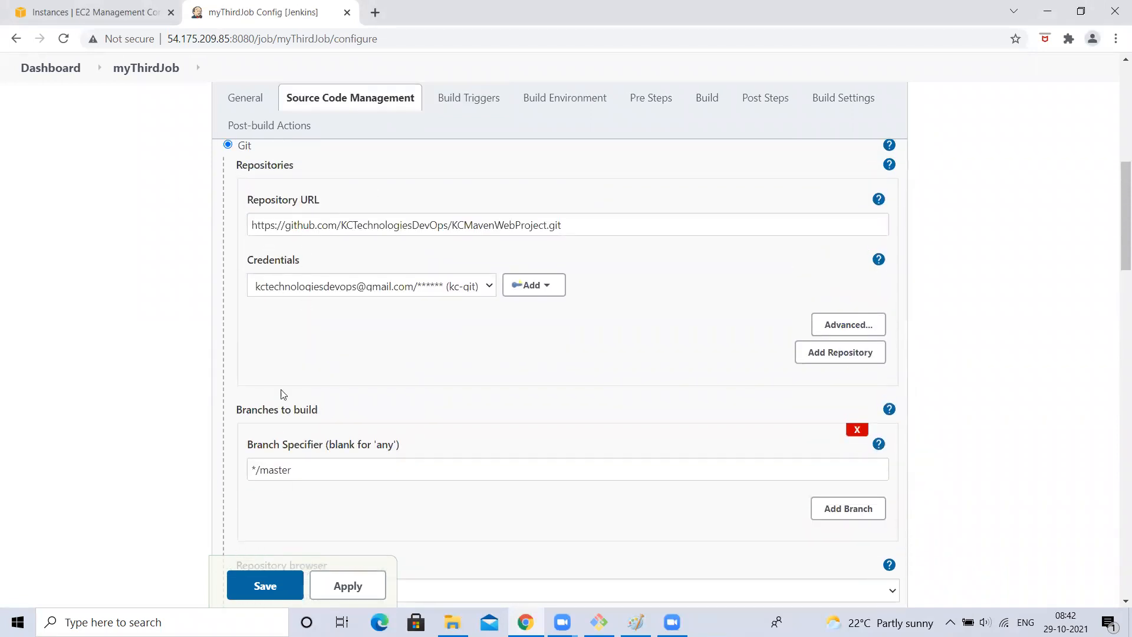
- Highlight the master branch and the H/5 * * * * polling schedule in myThirdJob's configuration
{"action": "left_click_drag", "start_coordinate": [275, 476], "coordinate": [391, 479]}
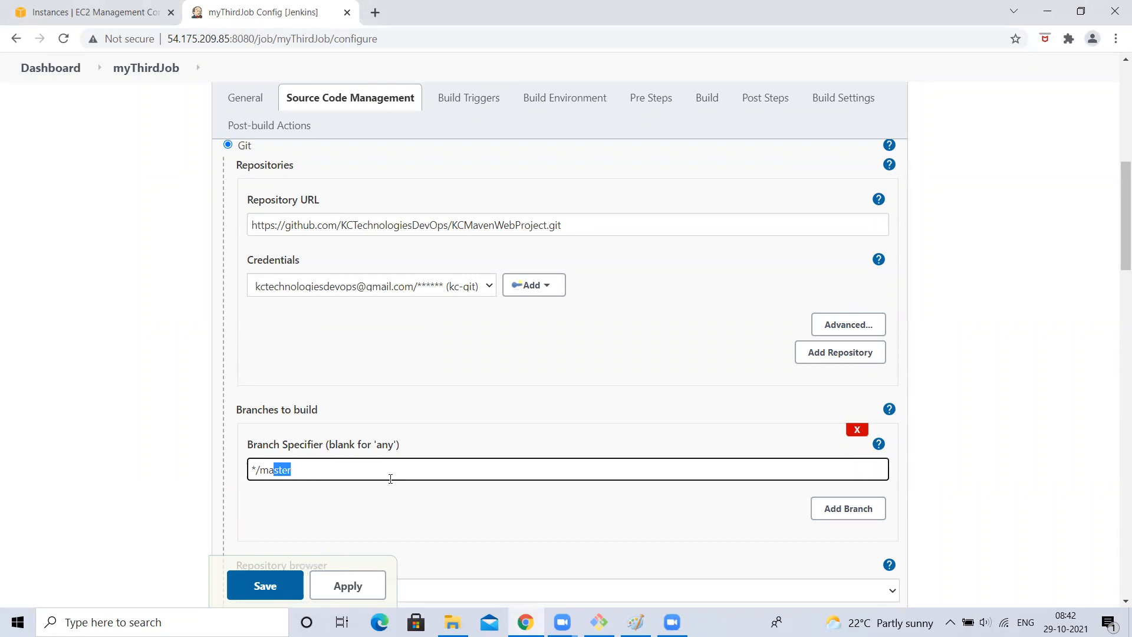
{"action": "scroll", "coordinate": [390, 479], "scroll_direction": "down", "scroll_amount": 1}
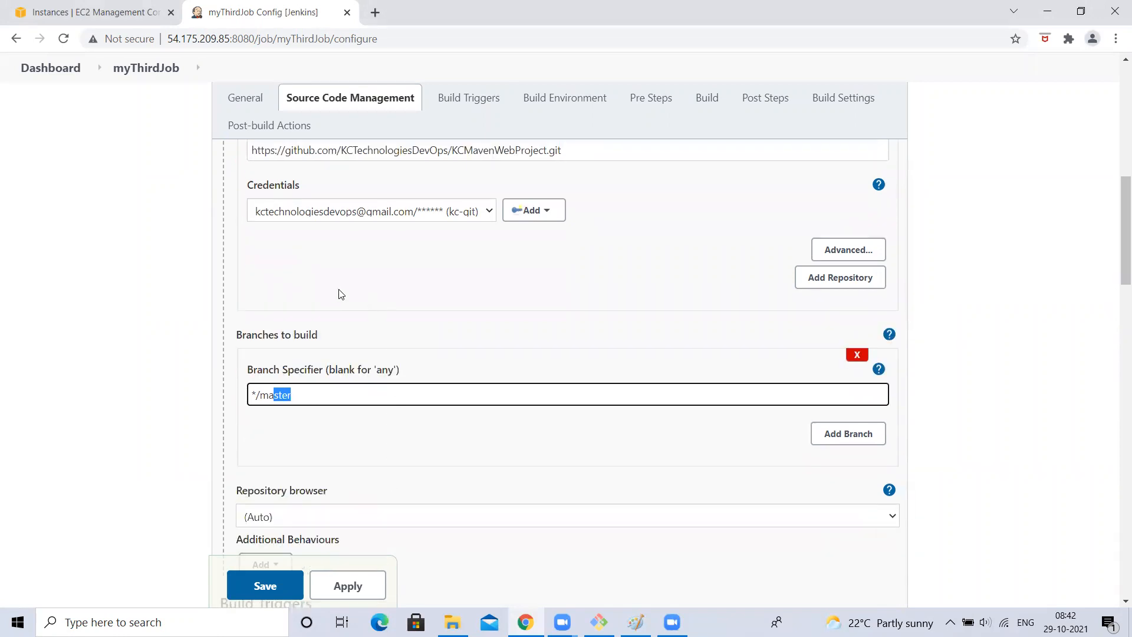
{"action": "scroll", "coordinate": [309, 407], "scroll_direction": "down", "scroll_amount": 7}
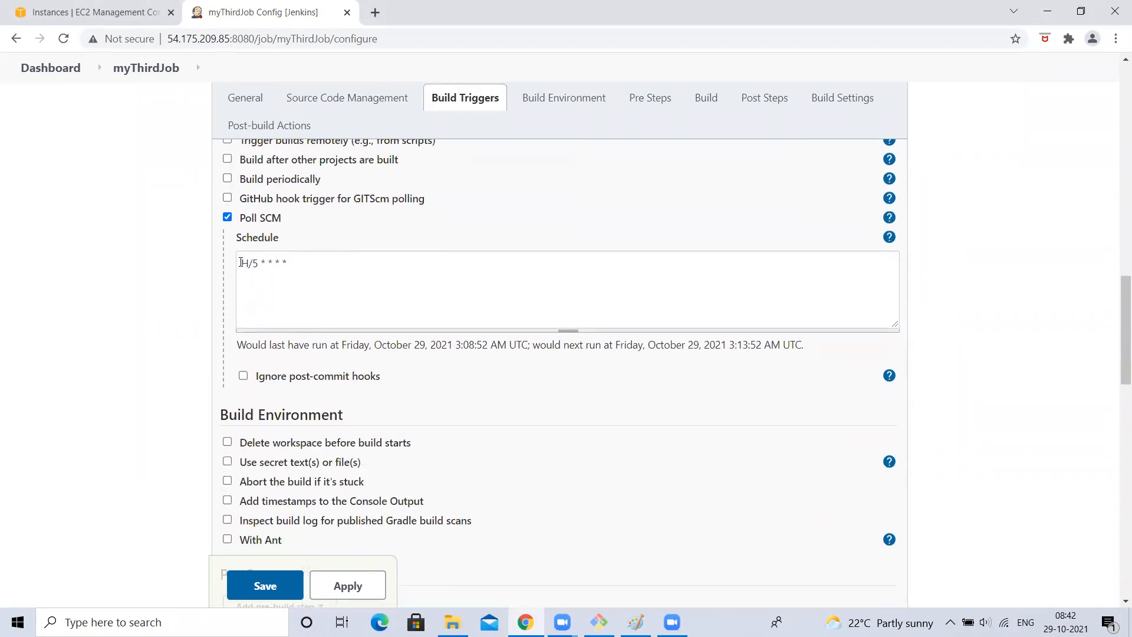
{"action": "left_click_drag", "start_coordinate": [241, 264], "coordinate": [408, 254]}
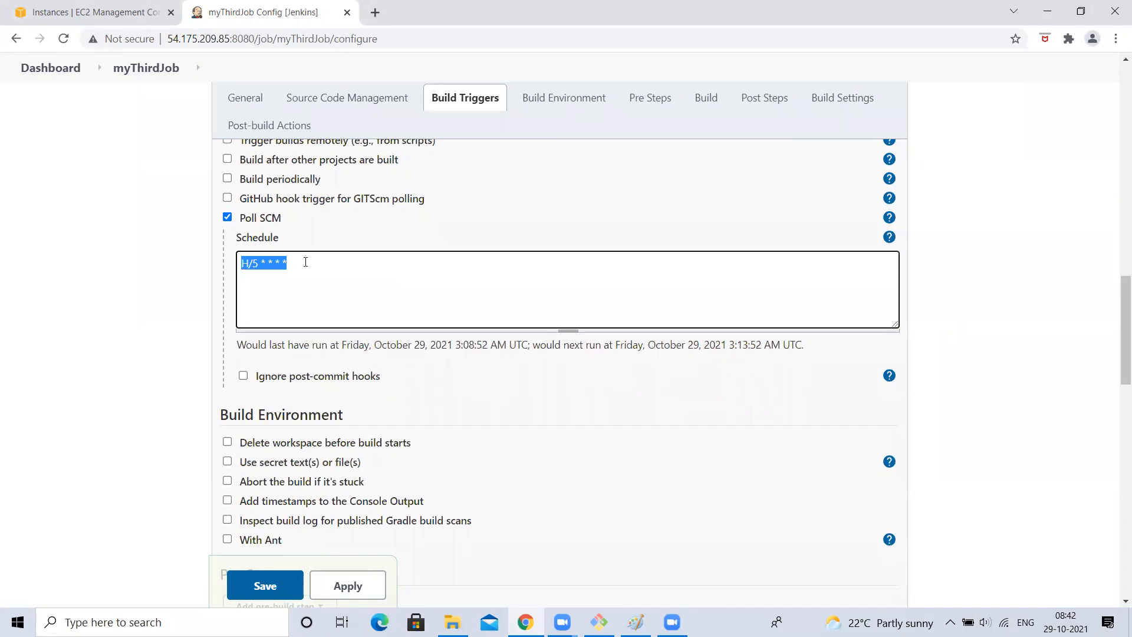
{"action": "scroll", "coordinate": [264, 299], "scroll_direction": "up", "scroll_amount": 3}
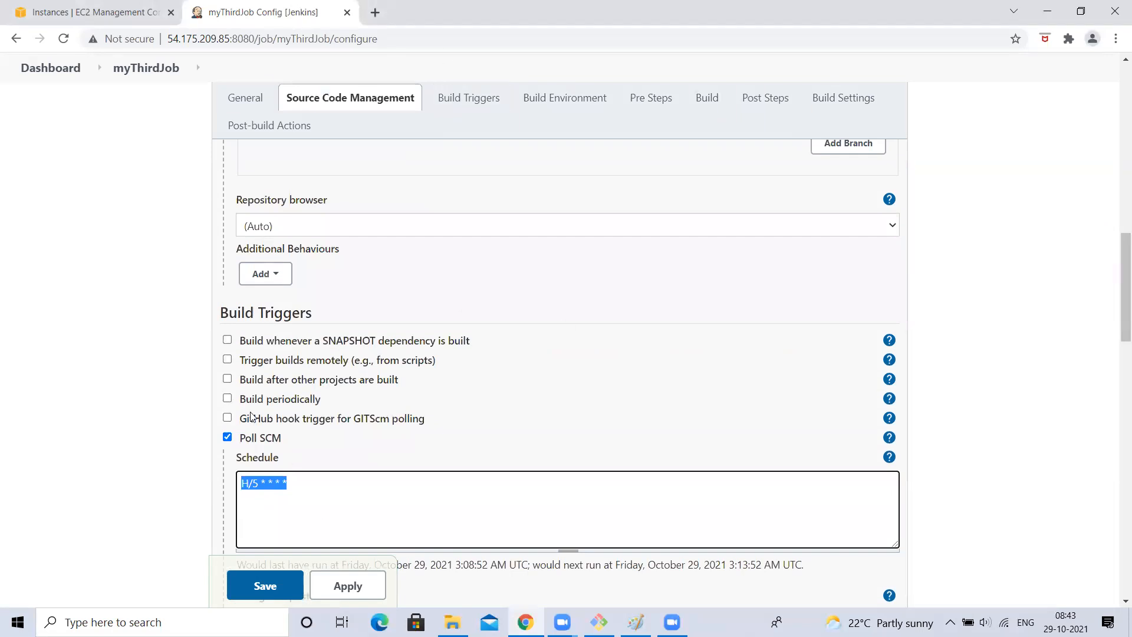
{"action": "scroll", "coordinate": [323, 186], "scroll_direction": "up", "scroll_amount": 2}
{"action": "scroll", "coordinate": [323, 185], "scroll_direction": "down", "scroll_amount": 7}
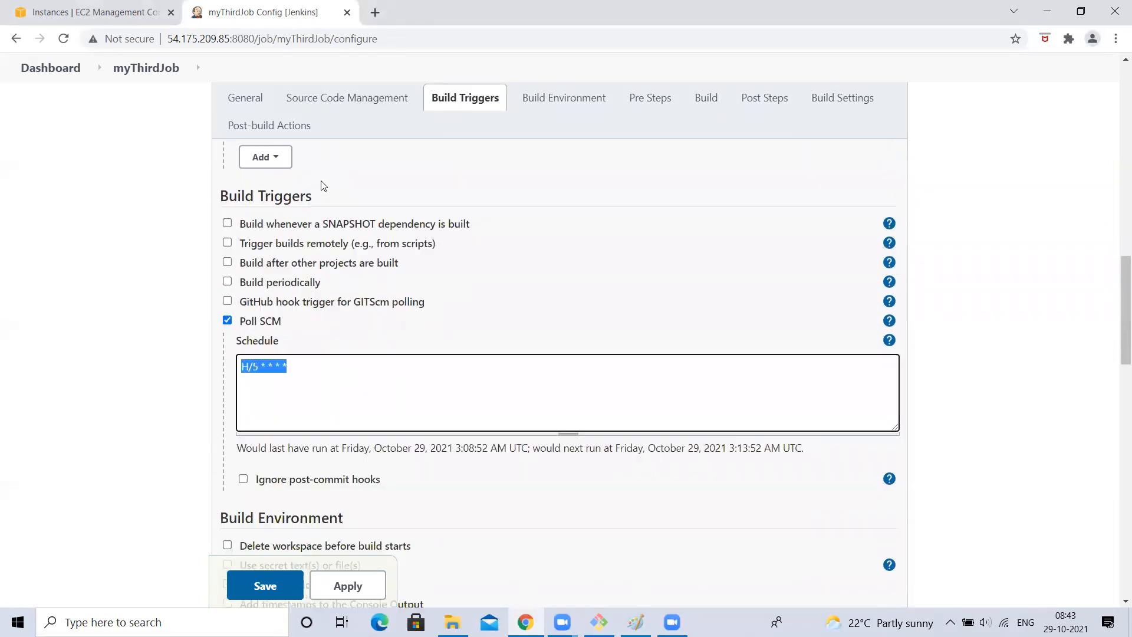
{"action": "scroll", "coordinate": [323, 185], "scroll_direction": "down", "scroll_amount": 12}
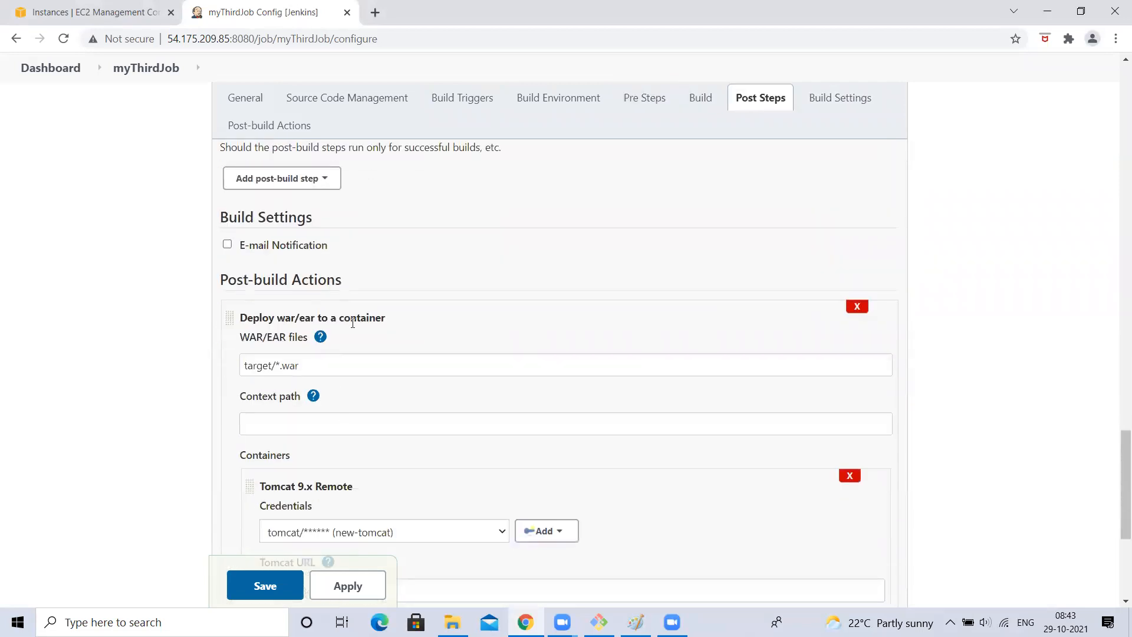
{"action": "scroll", "coordinate": [285, 193], "scroll_direction": "up", "scroll_amount": 12}
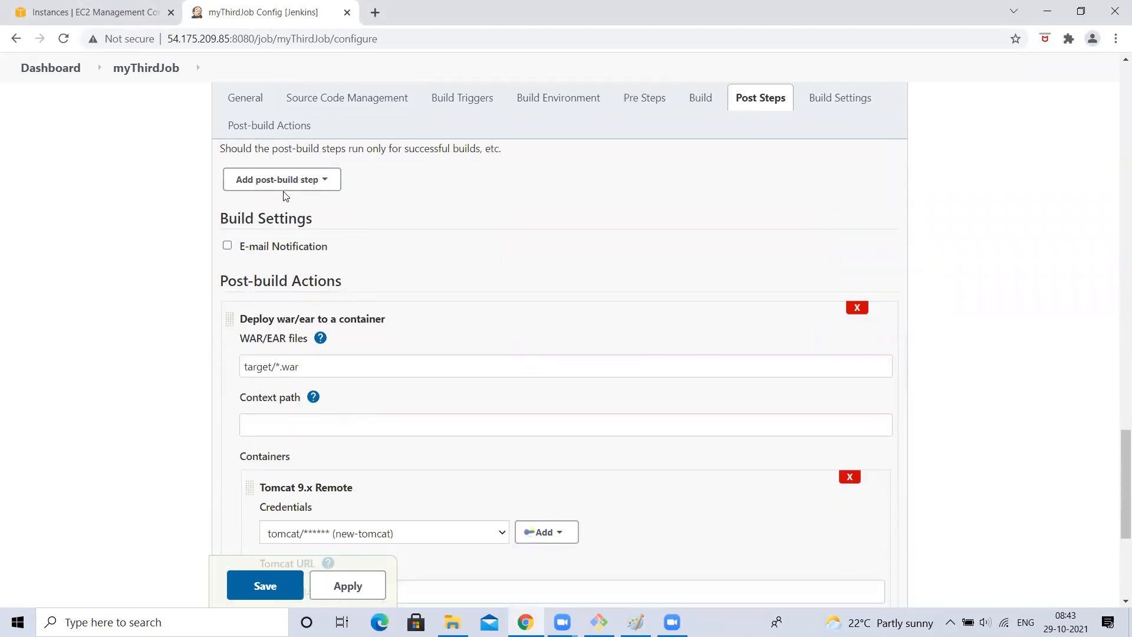
{"action": "scroll", "coordinate": [284, 193], "scroll_direction": "down", "scroll_amount": 4}
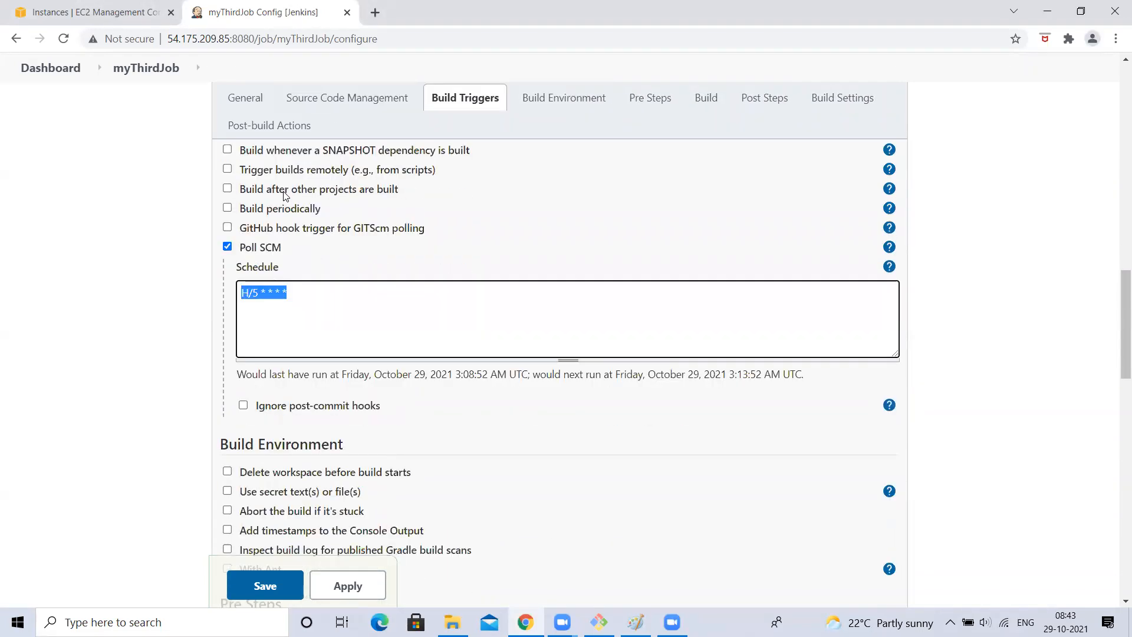
{"action": "left_click", "coordinate": [150, 275]}
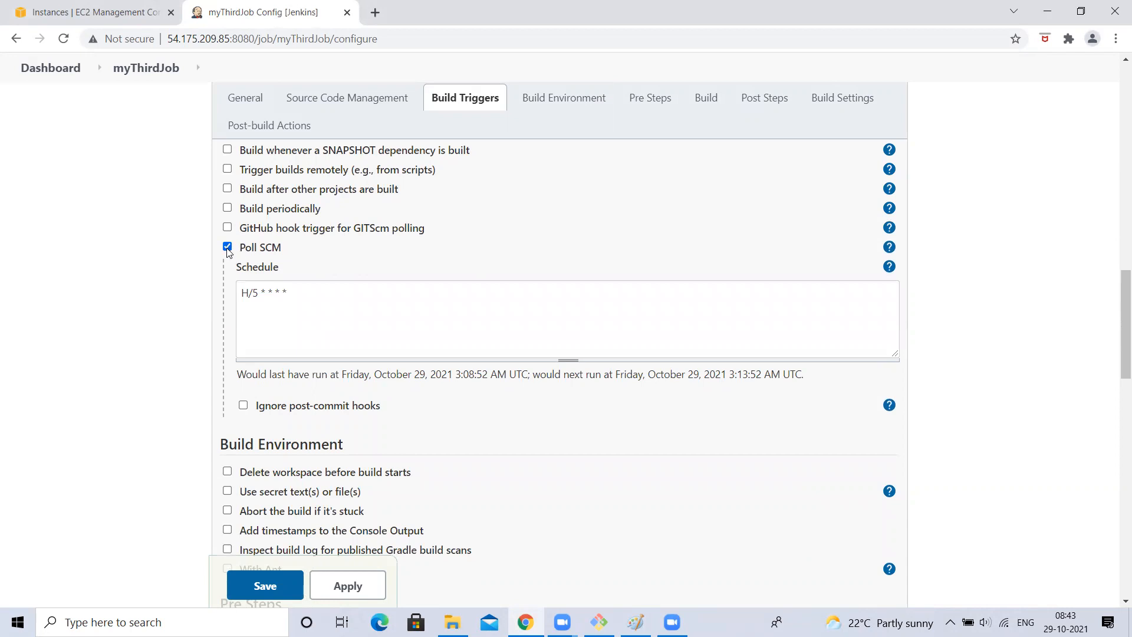
- Highlight the schedule and branch name again, leaving both fields unchanged
{"action": "left_click_drag", "start_coordinate": [239, 291], "coordinate": [367, 297]}
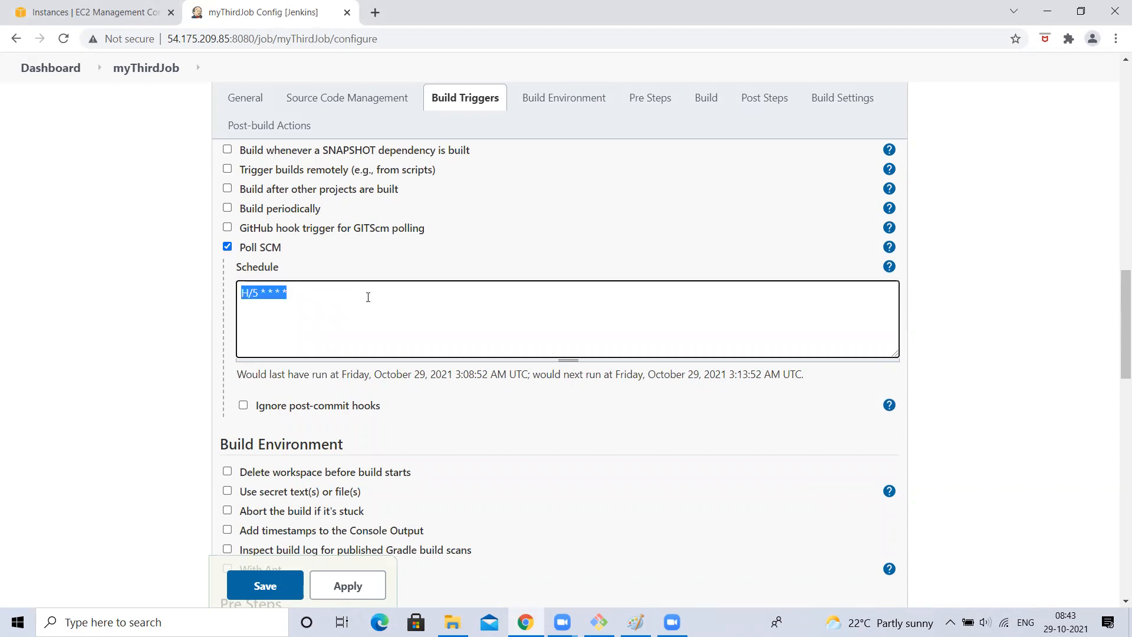
{"action": "left_click", "coordinate": [368, 297]}
{"action": "scroll", "coordinate": [104, 334], "scroll_direction": "up", "scroll_amount": 9}
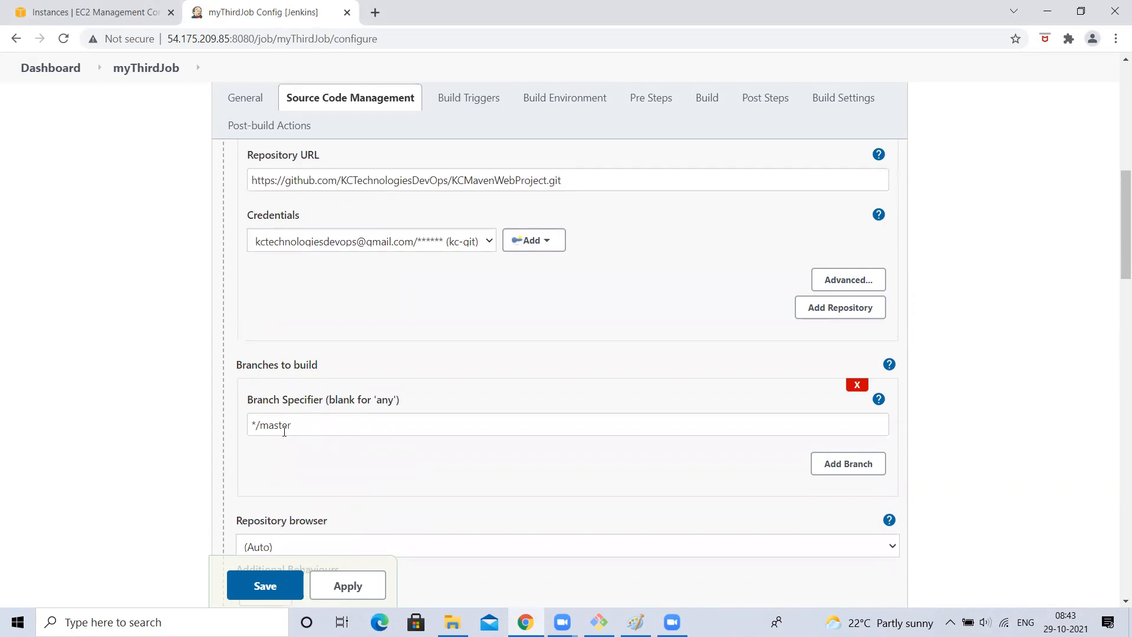
{"action": "scroll", "coordinate": [284, 431], "scroll_direction": "down", "scroll_amount": 1}
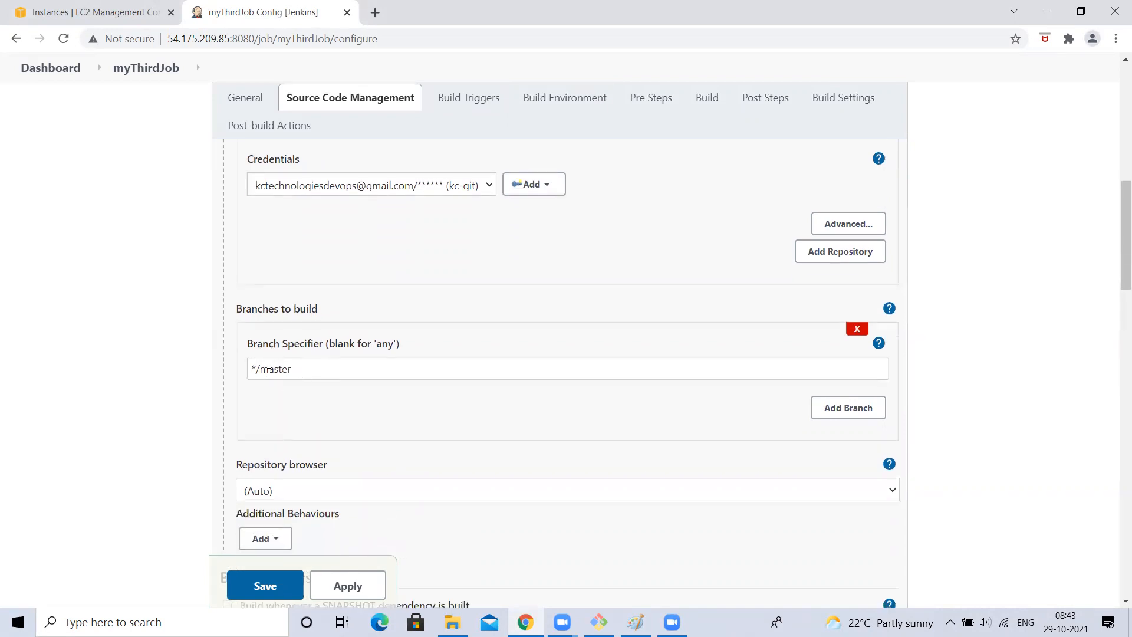
{"action": "left_click_drag", "start_coordinate": [269, 369], "coordinate": [319, 372]}
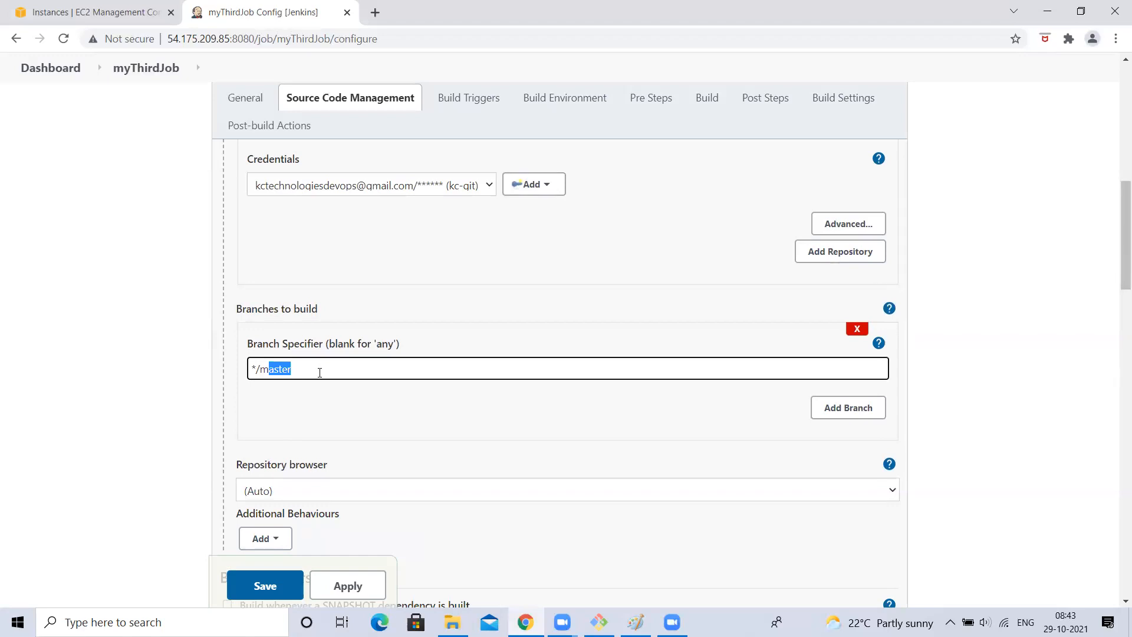
{"action": "left_click", "coordinate": [336, 373]}
{"action": "scroll", "coordinate": [336, 373], "scroll_direction": "down", "scroll_amount": 2}
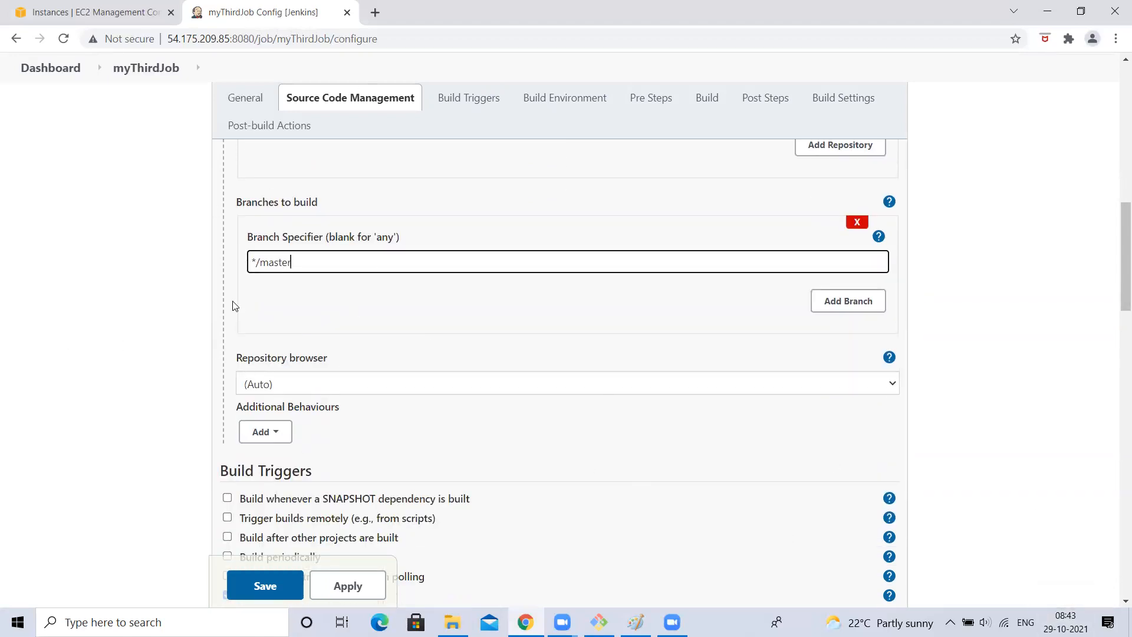
{"action": "left_click", "coordinate": [31, 226]}
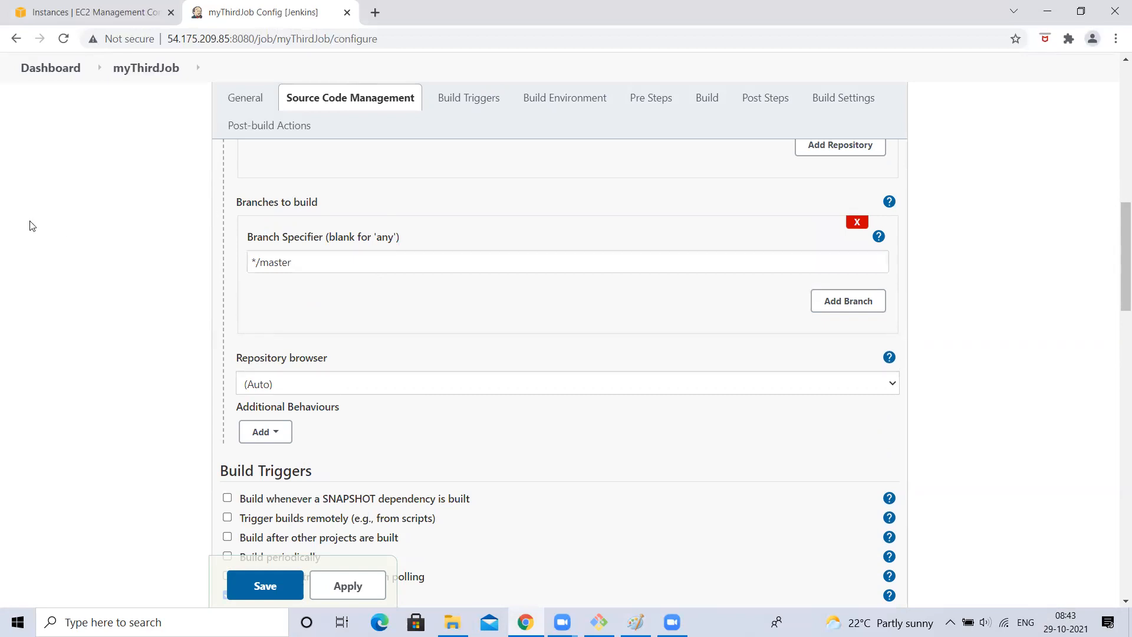
{"action": "scroll", "coordinate": [30, 226], "scroll_direction": "down", "scroll_amount": 5}
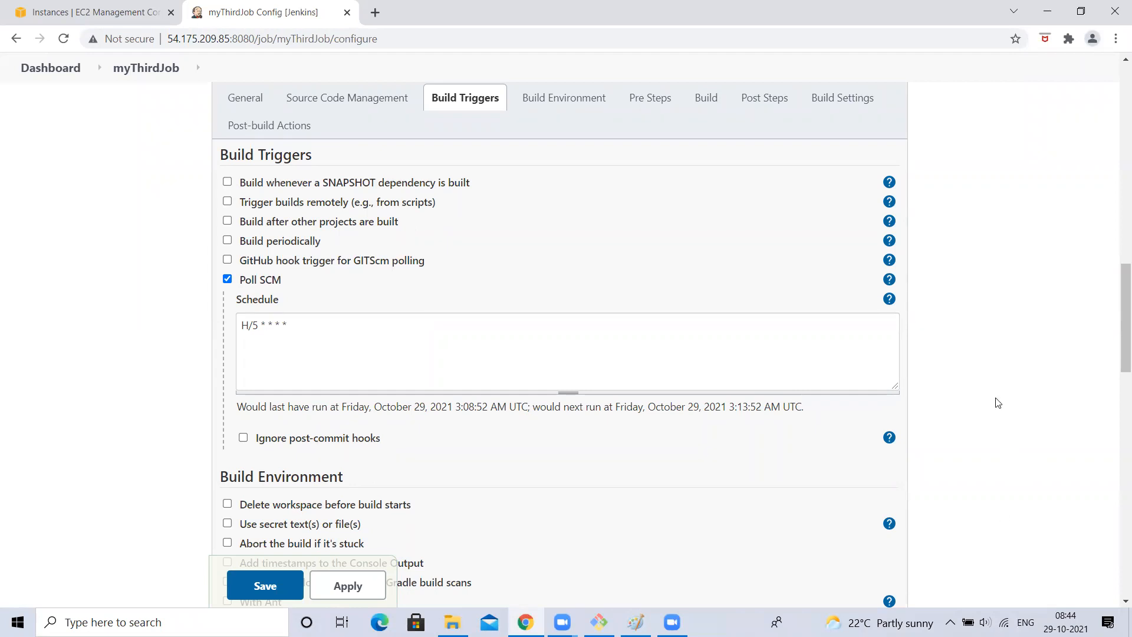
{"action": "left_click_drag", "start_coordinate": [247, 324], "coordinate": [368, 330]}
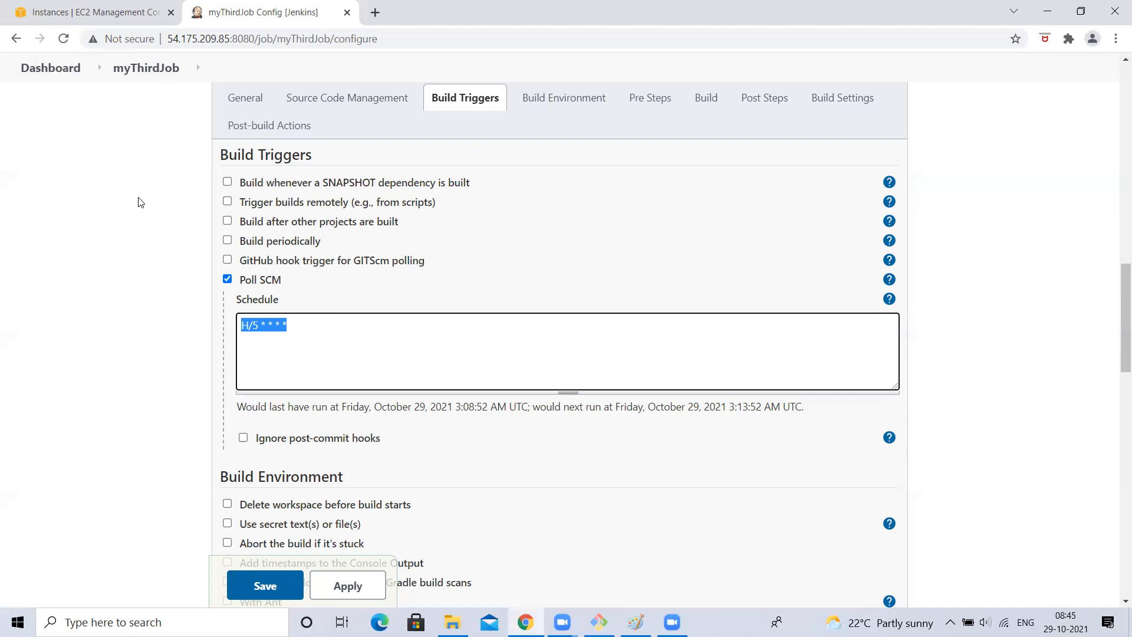
{"action": "left_click", "coordinate": [292, 332]}
{"action": "scroll", "coordinate": [292, 331], "scroll_direction": "up", "scroll_amount": 1}
{"action": "left_click", "coordinate": [49, 269]}
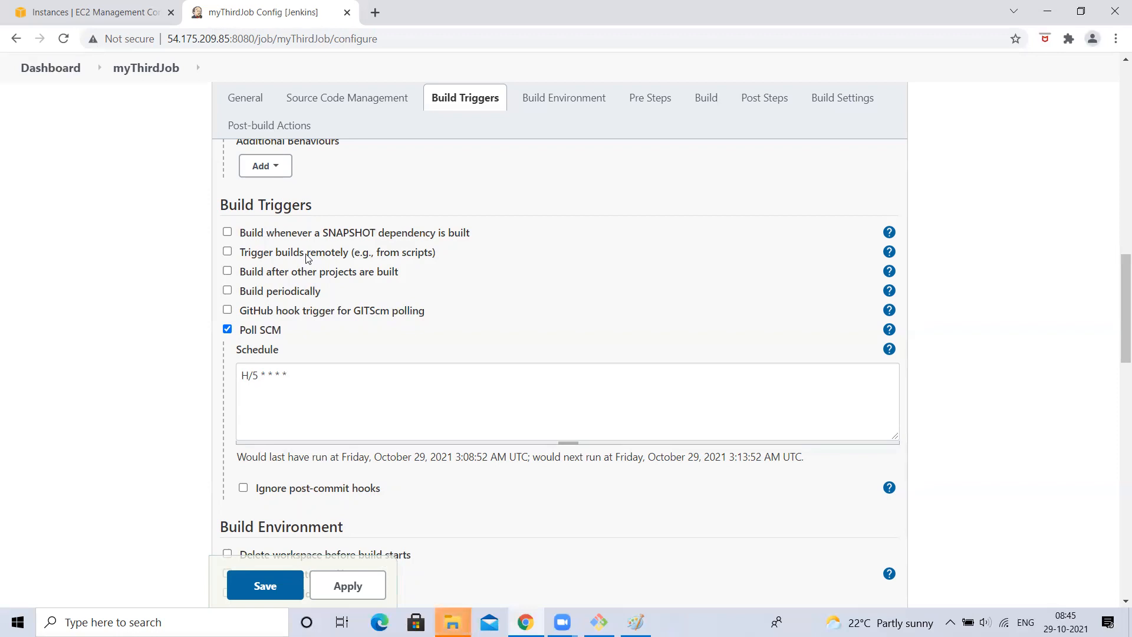
- Select the polling schedule text and review the Build Triggers section
{"action": "left_click", "coordinate": [351, 399]}
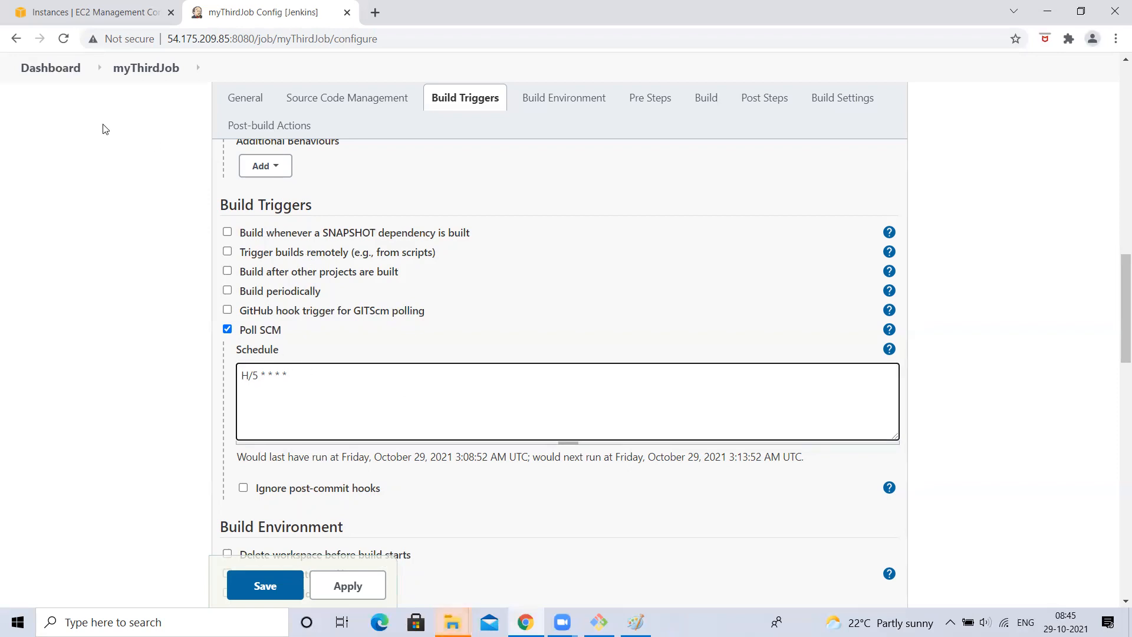
{"action": "scroll", "coordinate": [104, 128], "scroll_direction": "up", "scroll_amount": 5}
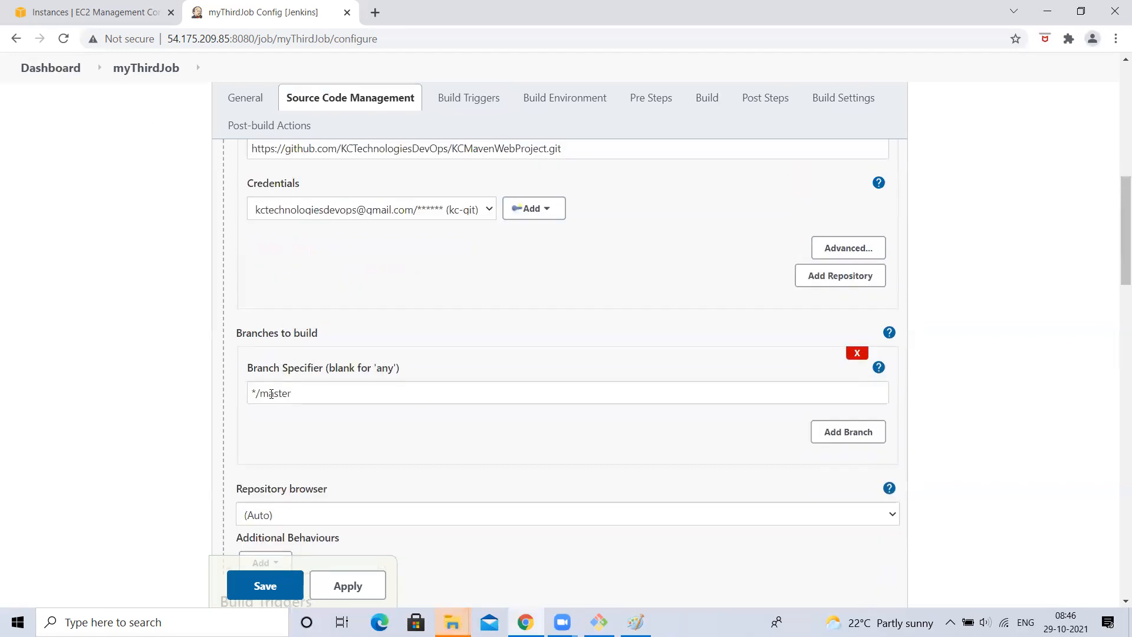
{"action": "left_click_drag", "start_coordinate": [250, 392], "coordinate": [356, 409]}
{"action": "scroll", "coordinate": [228, 451], "scroll_direction": "down", "scroll_amount": 5}
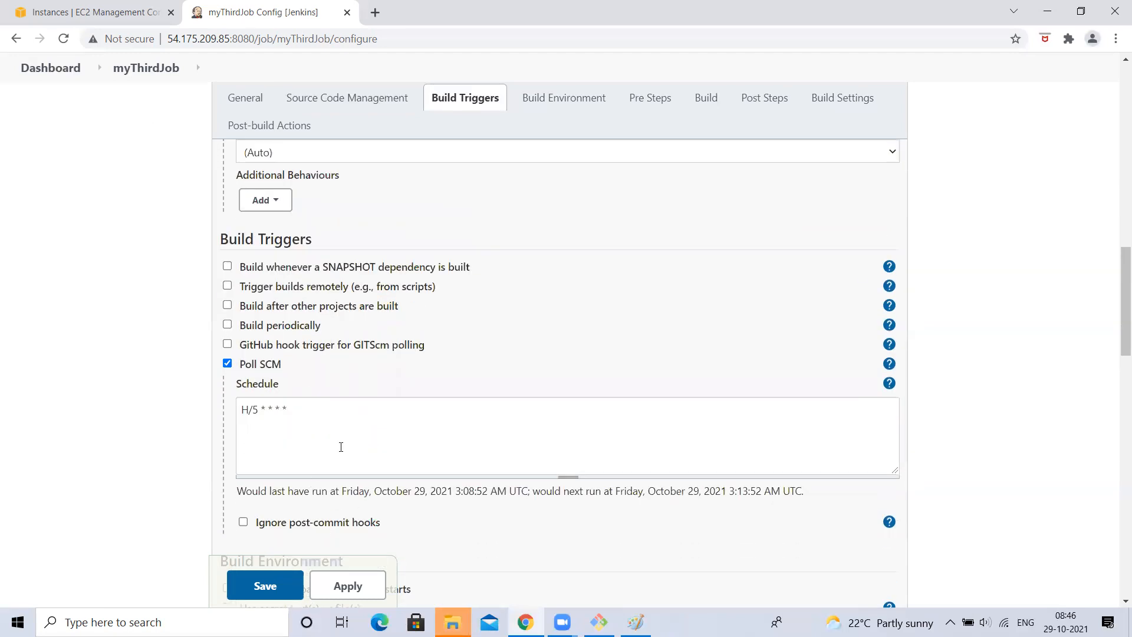
{"action": "scroll", "coordinate": [227, 452], "scroll_direction": "up", "scroll_amount": 3}
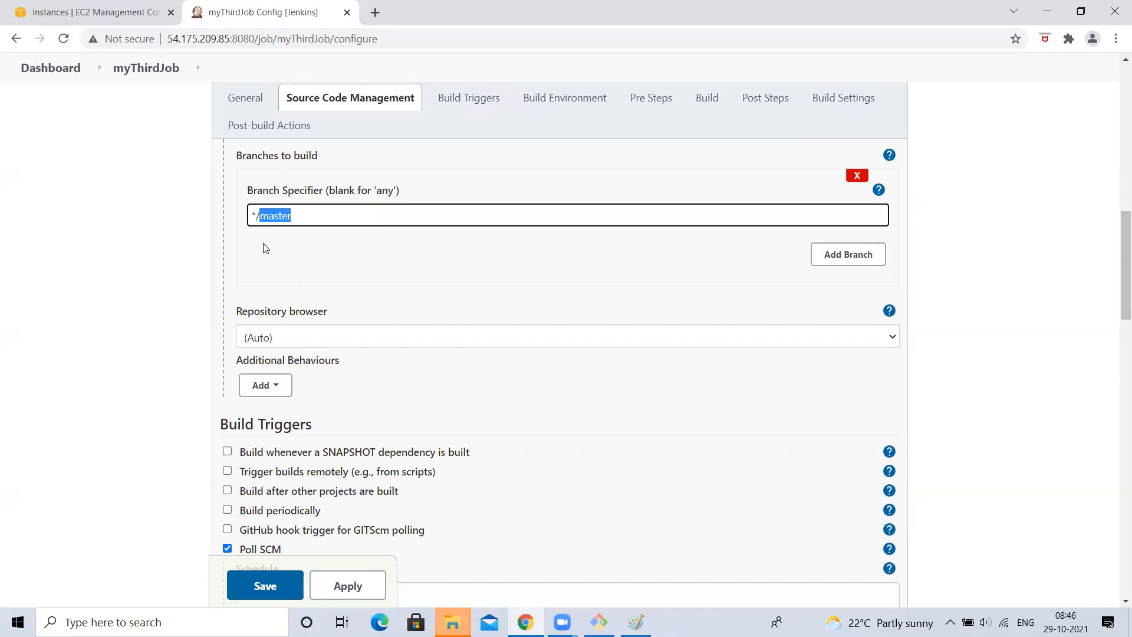
{"action": "scroll", "coordinate": [268, 407], "scroll_direction": "down", "scroll_amount": 3}
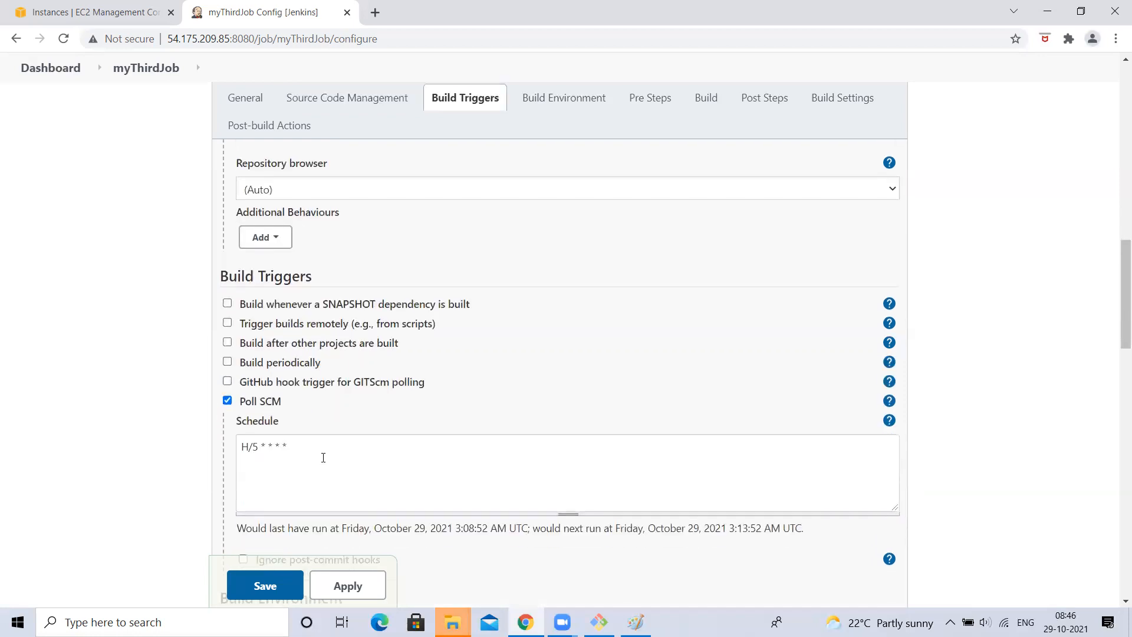
{"action": "scroll", "coordinate": [263, 445], "scroll_direction": "up", "scroll_amount": 2}
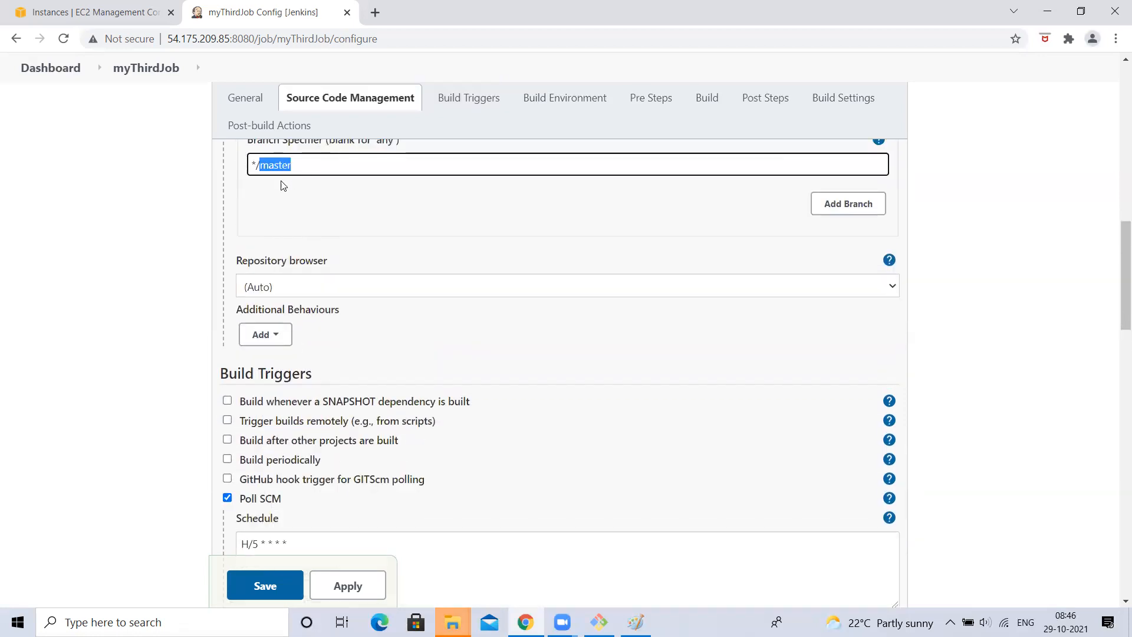
{"action": "scroll", "coordinate": [289, 176], "scroll_direction": "up", "scroll_amount": 2}
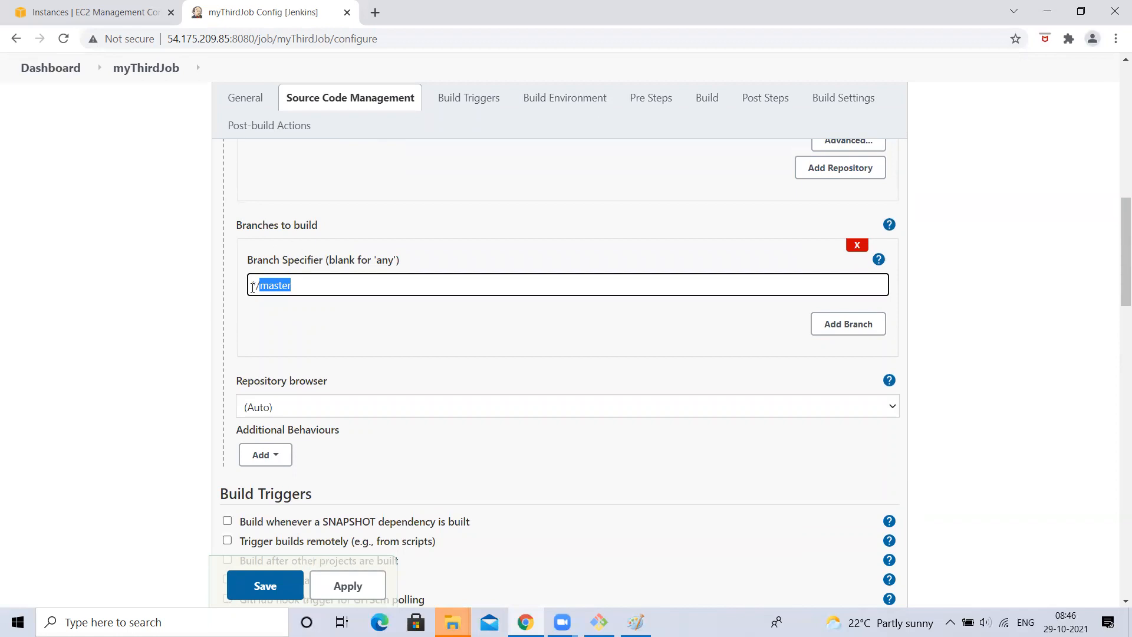
{"action": "scroll", "coordinate": [71, 310], "scroll_direction": "down", "scroll_amount": 2}
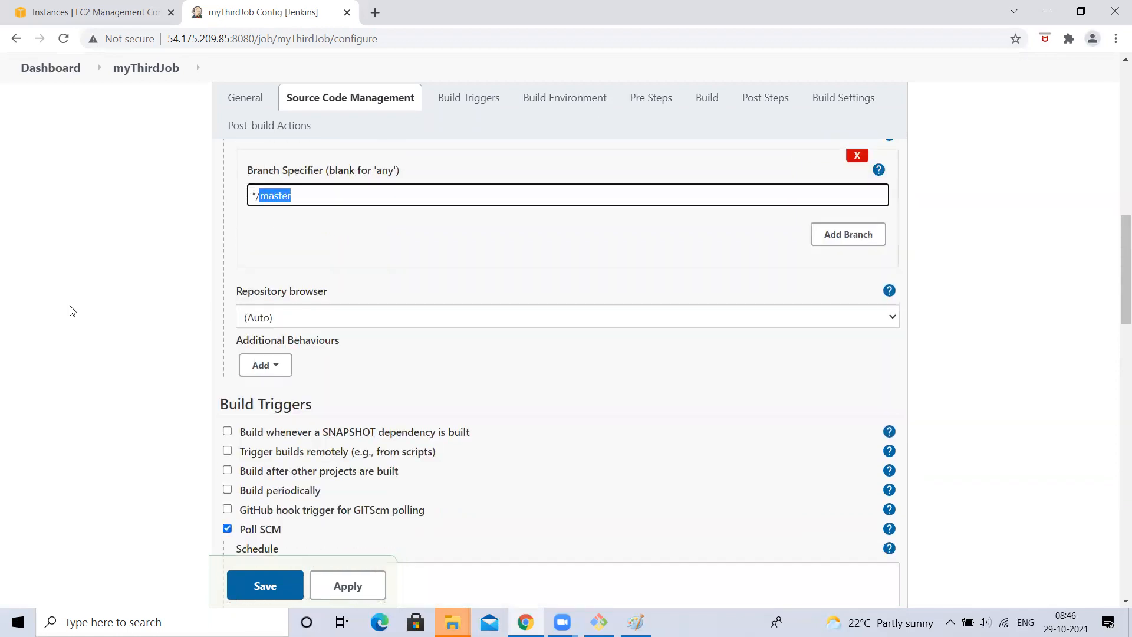
{"action": "scroll", "coordinate": [70, 311], "scroll_direction": "down", "scroll_amount": 4}
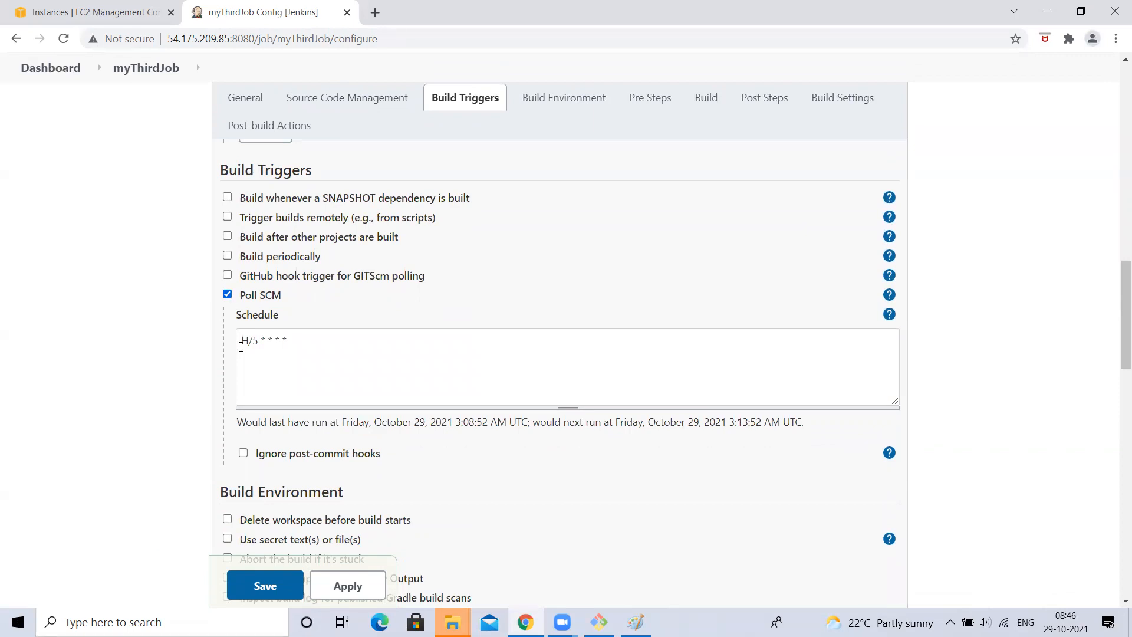
- Edit the Poll SCM schedule to H/1 * * * * and point out the previous run time in the preview
{"action": "left_click_drag", "start_coordinate": [238, 340], "coordinate": [444, 345]}
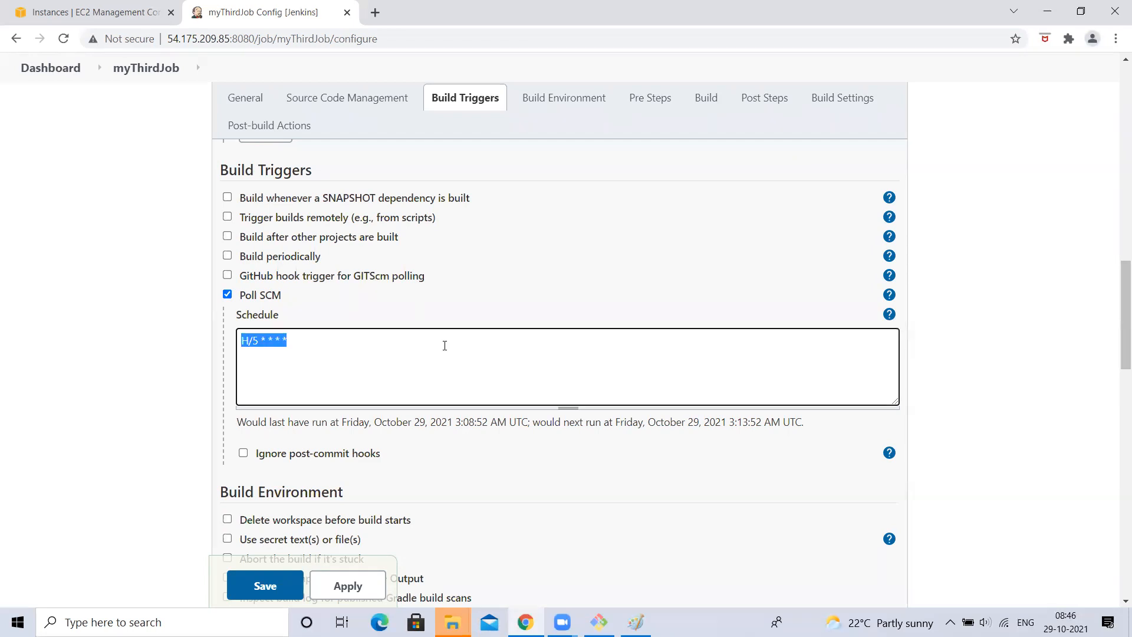
{"action": "left_click", "coordinate": [316, 348]}
{"action": "key", "text": "BackSpace"}
{"action": "type", "text": "1"}
{"action": "left_click", "coordinate": [84, 341]}
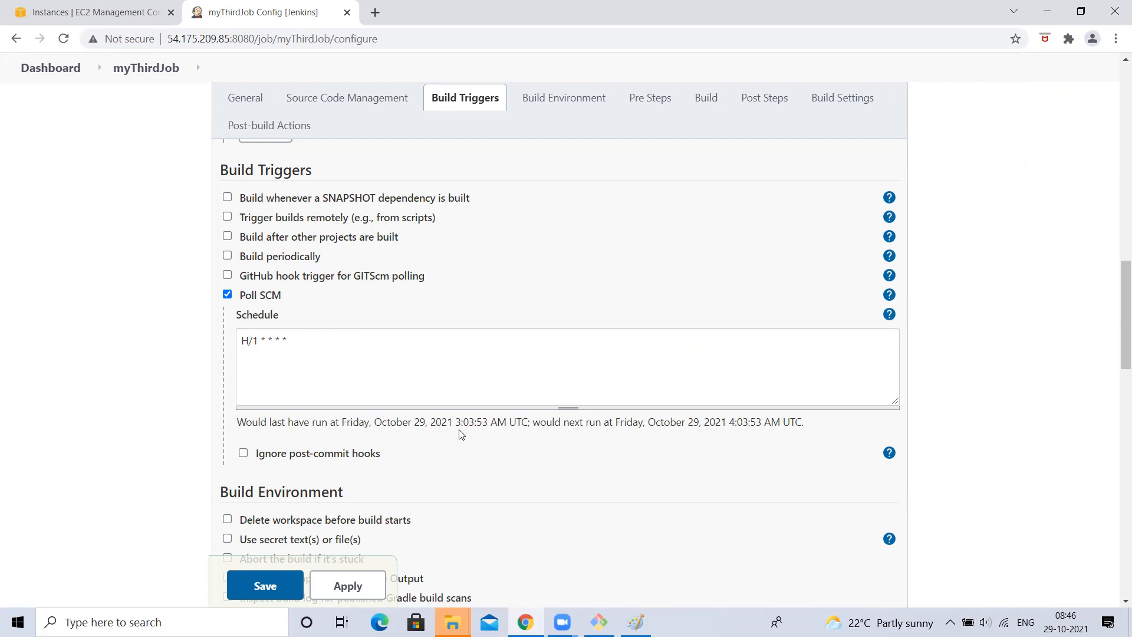
{"action": "left_click_drag", "start_coordinate": [464, 422], "coordinate": [488, 420]}
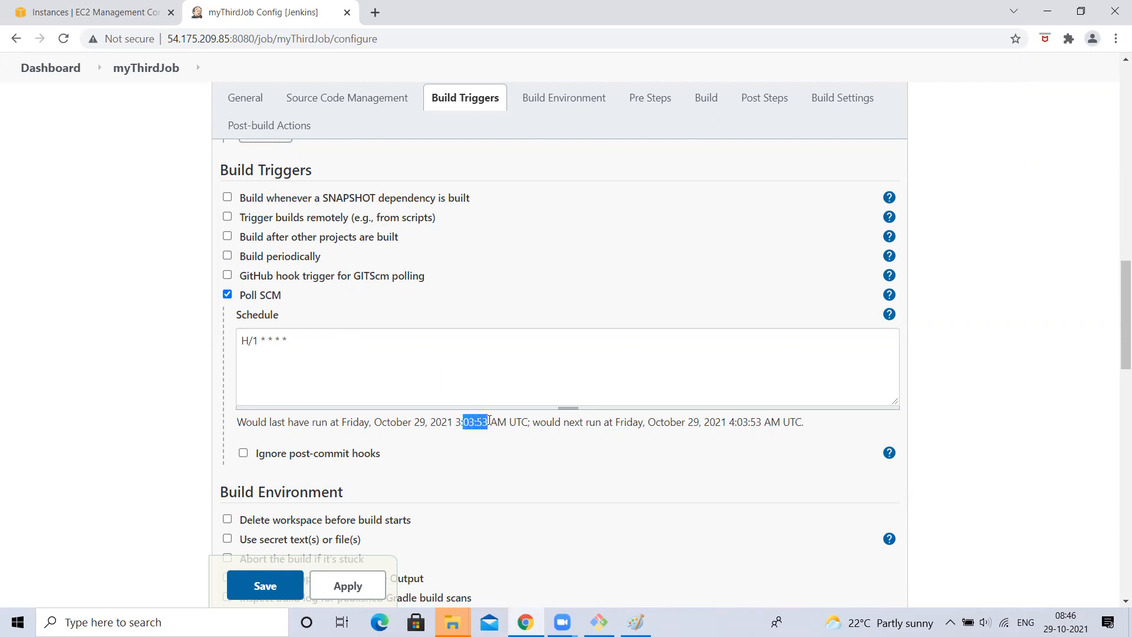
{"action": "left_click", "coordinate": [742, 421]}
- Change the schedule to H/5 * * * * and highlight the full expression
{"action": "left_click", "coordinate": [255, 340]}
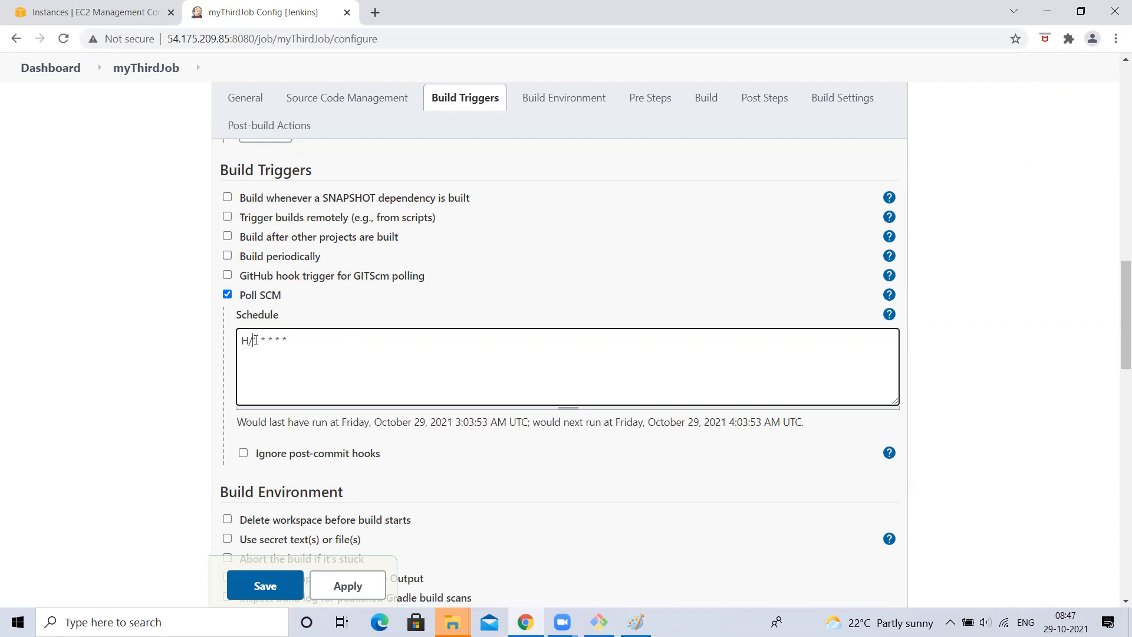
{"action": "key", "text": "BackSpace"}
{"action": "type", "text": "5"}
{"action": "left_click", "coordinate": [218, 334]}
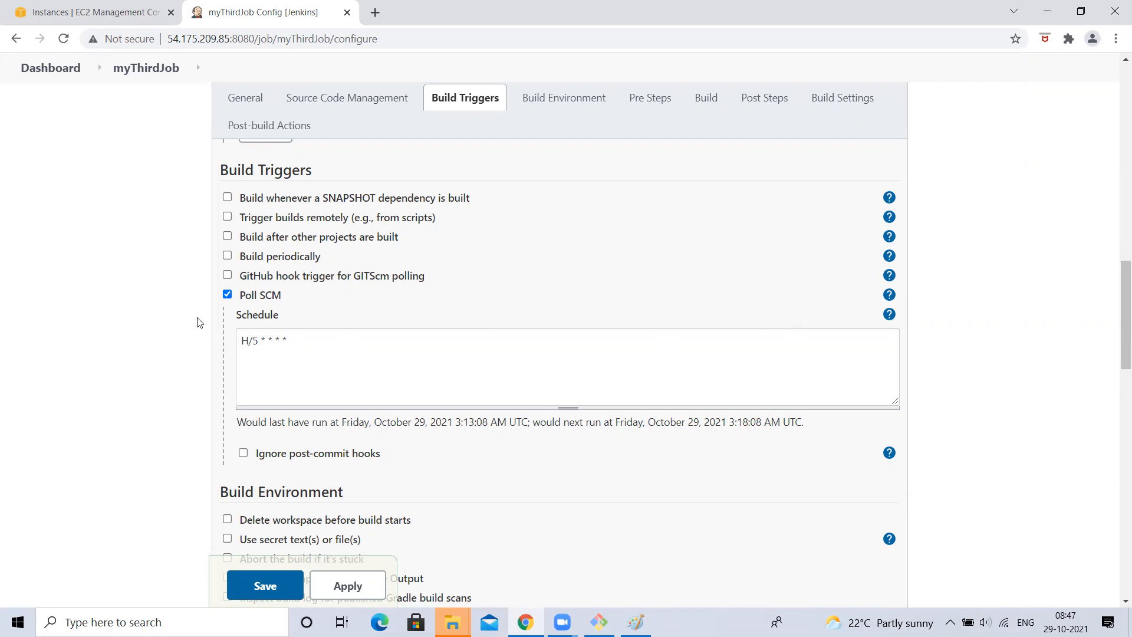
{"action": "left_click", "coordinate": [239, 341]}
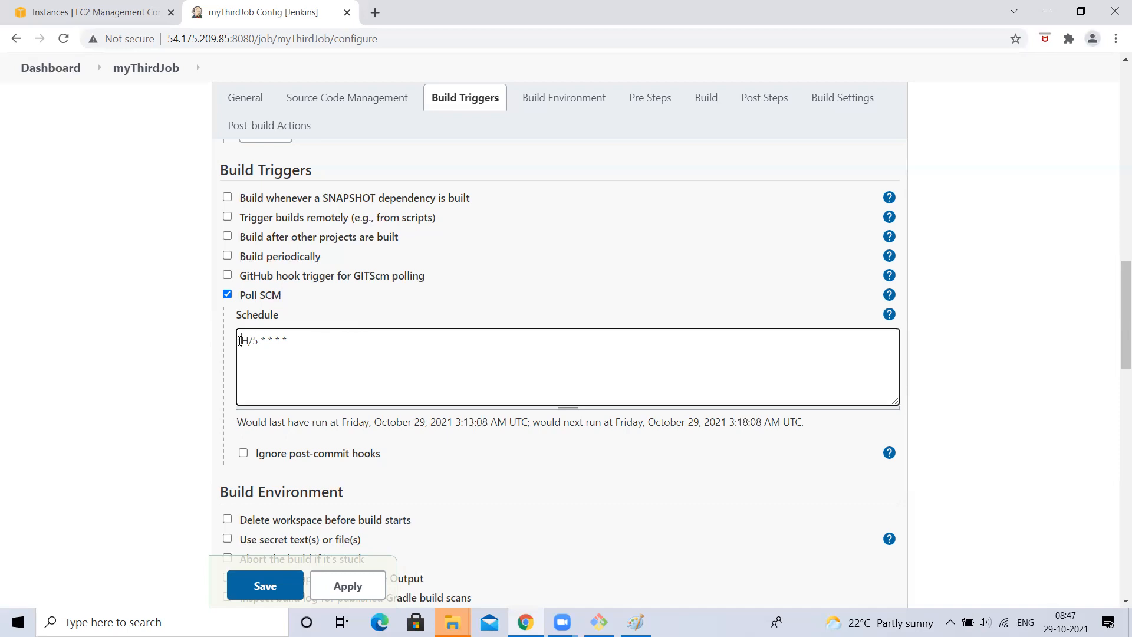
{"action": "left_click_drag", "start_coordinate": [239, 341], "coordinate": [314, 334]}
{"action": "left_click", "coordinate": [315, 334]}
{"action": "left_click_drag", "start_coordinate": [244, 336], "coordinate": [326, 345]}
{"action": "left_click", "coordinate": [327, 349]}
{"action": "triple_click", "coordinate": [318, 344]}
{"action": "key", "text": "ctrl+c"}
{"action": "left_click", "coordinate": [163, 352]}
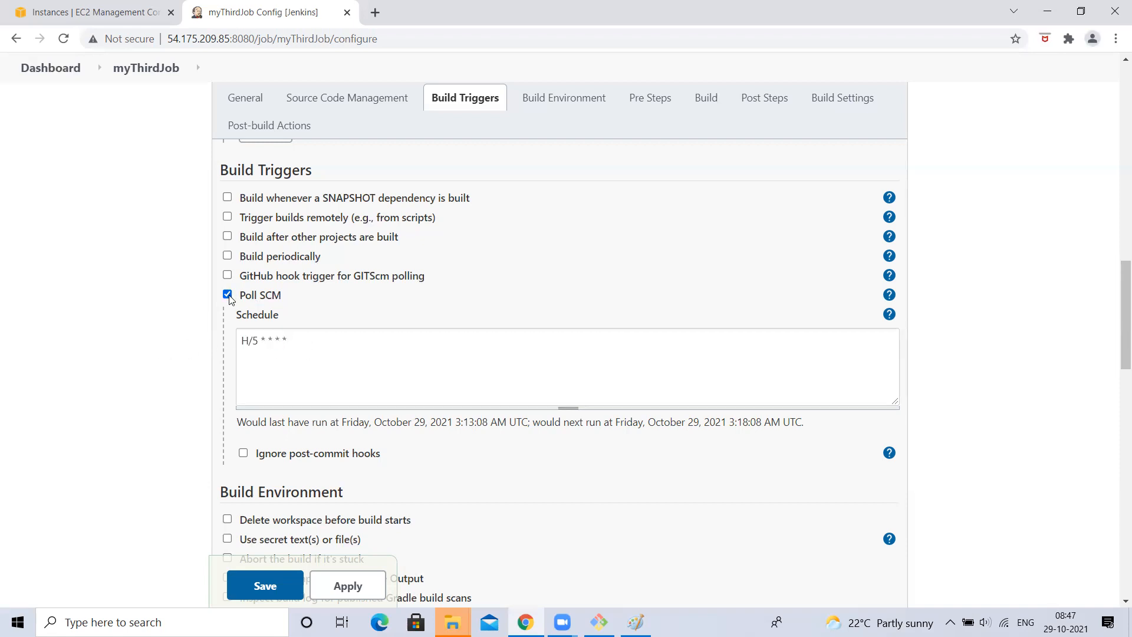
{"action": "left_click", "coordinate": [228, 295]}
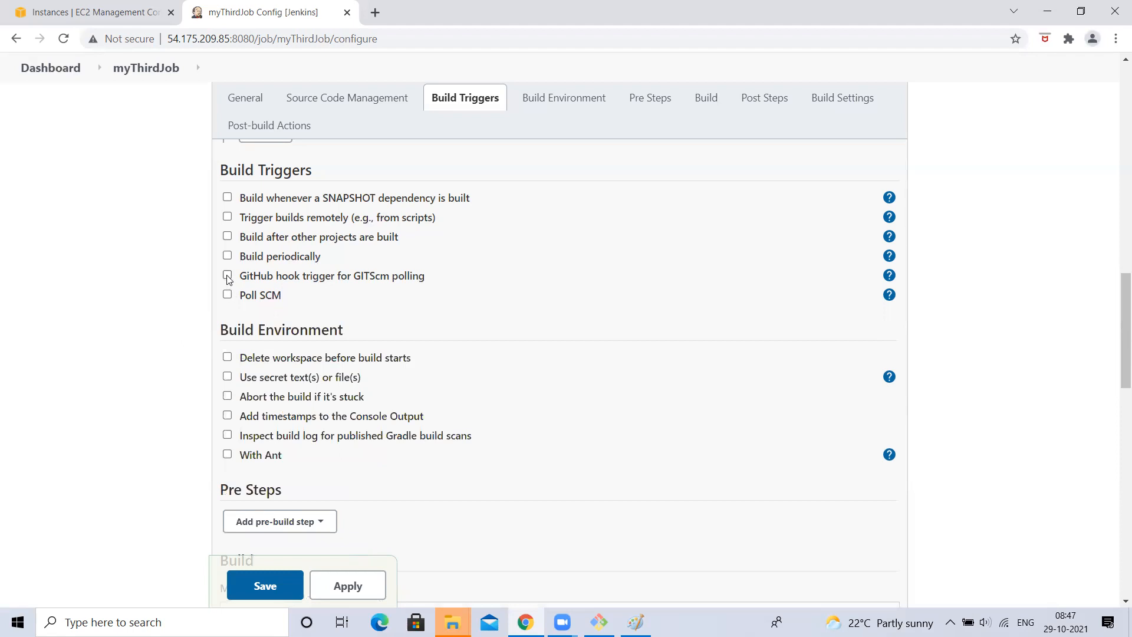
{"action": "left_click", "coordinate": [227, 256]}
{"action": "left_click", "coordinate": [270, 310]}
{"action": "key", "text": "ctrl+v"}
{"action": "left_click", "coordinate": [88, 307]}
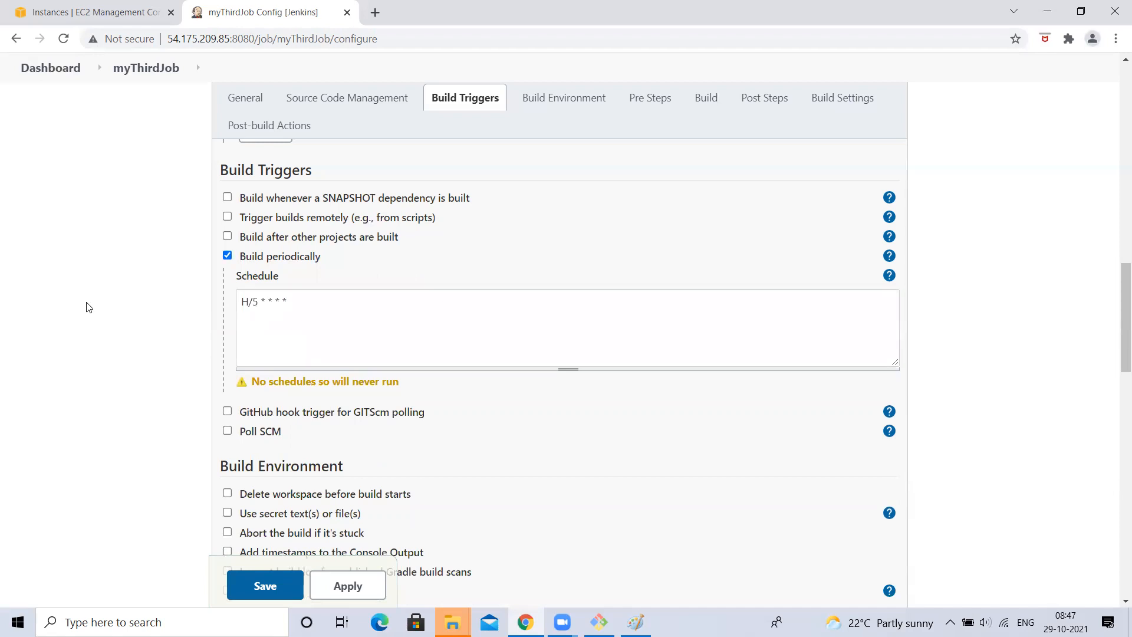
{"action": "left_click", "coordinate": [244, 303]}
{"action": "key", "text": "ctrl+a"}
{"action": "left_click", "coordinate": [227, 433]}
{"action": "left_click", "coordinate": [316, 500]}
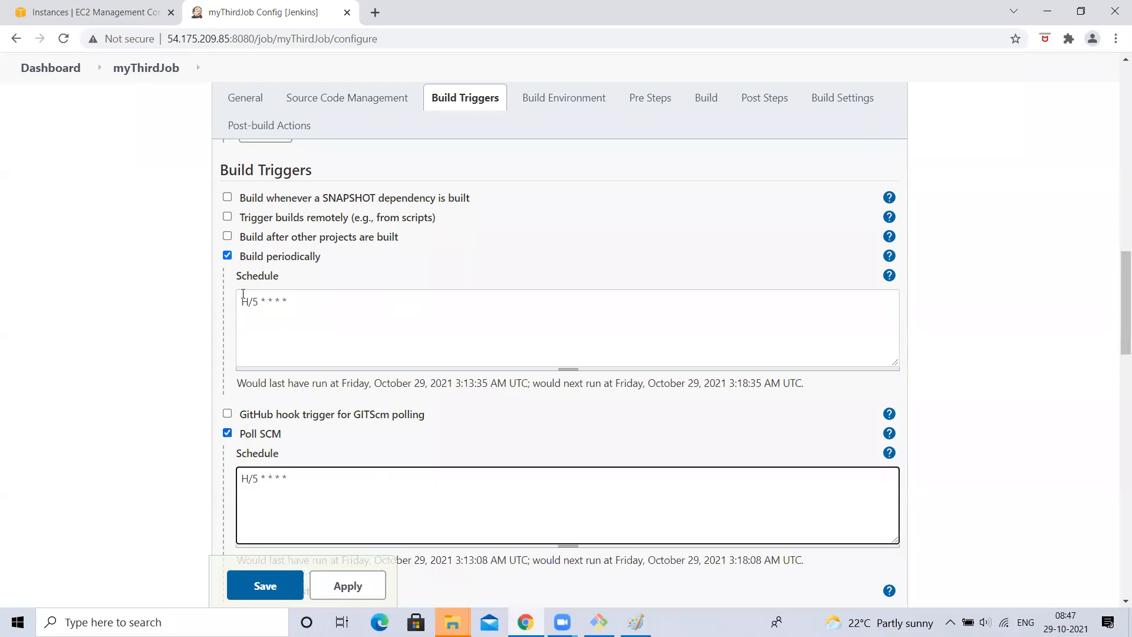
{"action": "left_click", "coordinate": [228, 256]}
{"action": "left_click", "coordinate": [227, 293]}
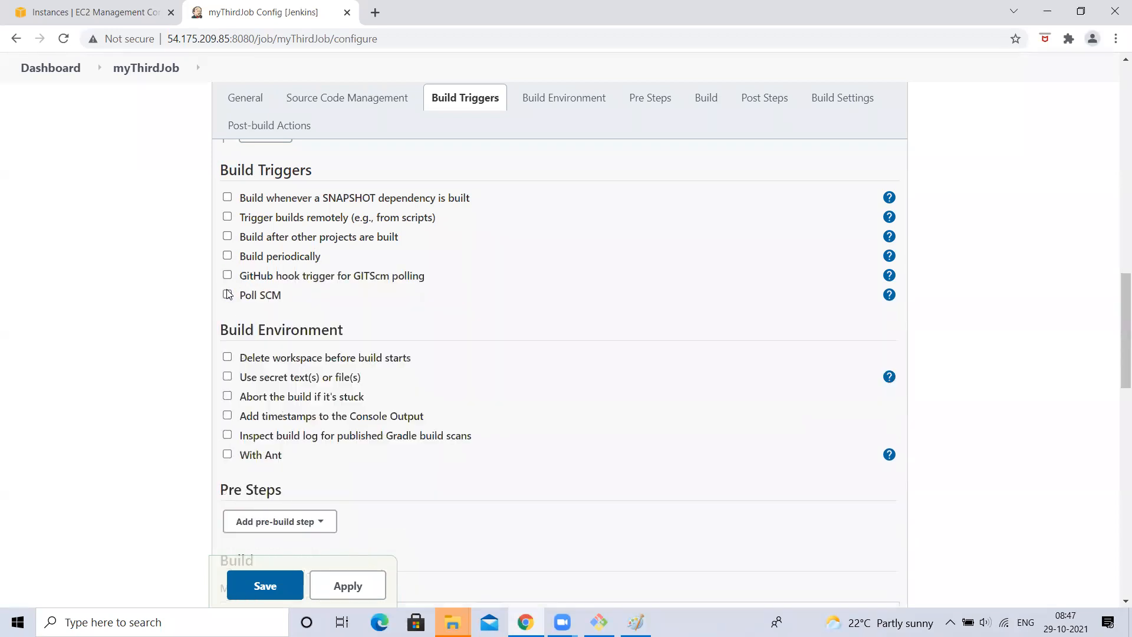
{"action": "left_click", "coordinate": [229, 258]}
{"action": "left_click", "coordinate": [228, 433]}
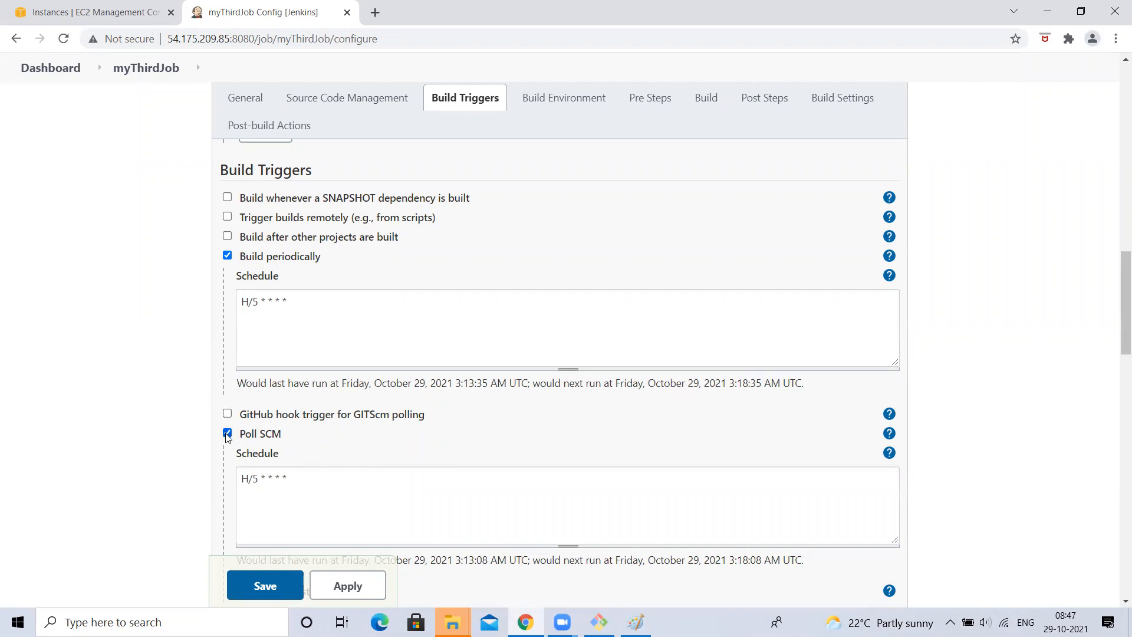
{"action": "left_click", "coordinate": [228, 434]}
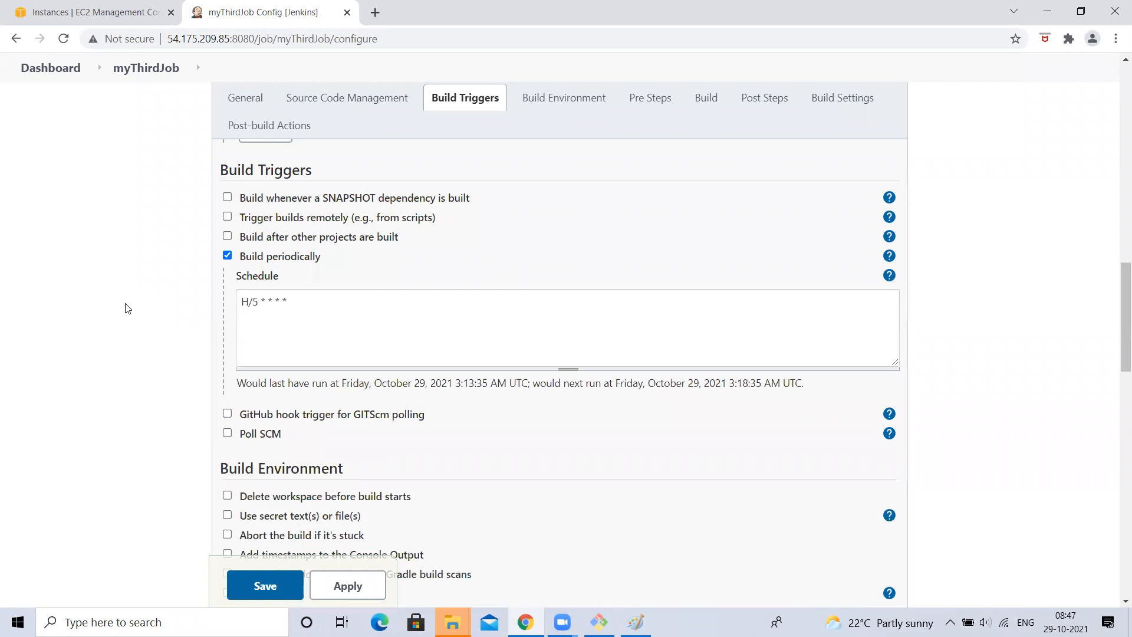
{"action": "left_click_drag", "start_coordinate": [245, 300], "coordinate": [460, 295]}
{"action": "left_click", "coordinate": [460, 296]}
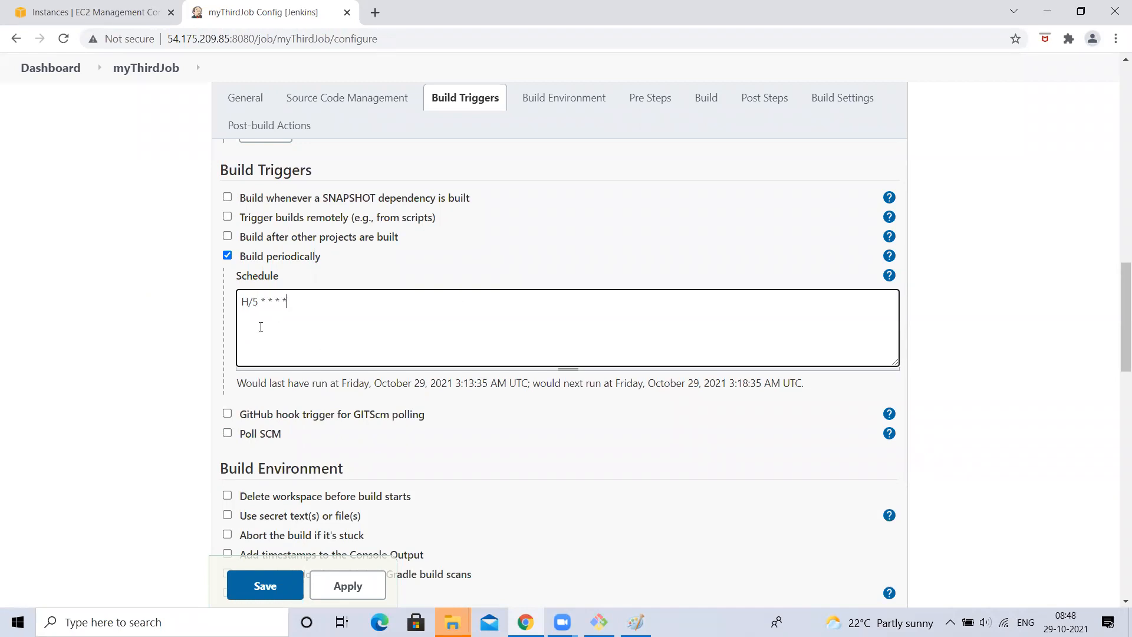
{"action": "left_click_drag", "start_coordinate": [237, 300], "coordinate": [346, 290]}
{"action": "key", "text": "ctrl+c"}
{"action": "left_click", "coordinate": [224, 431]}
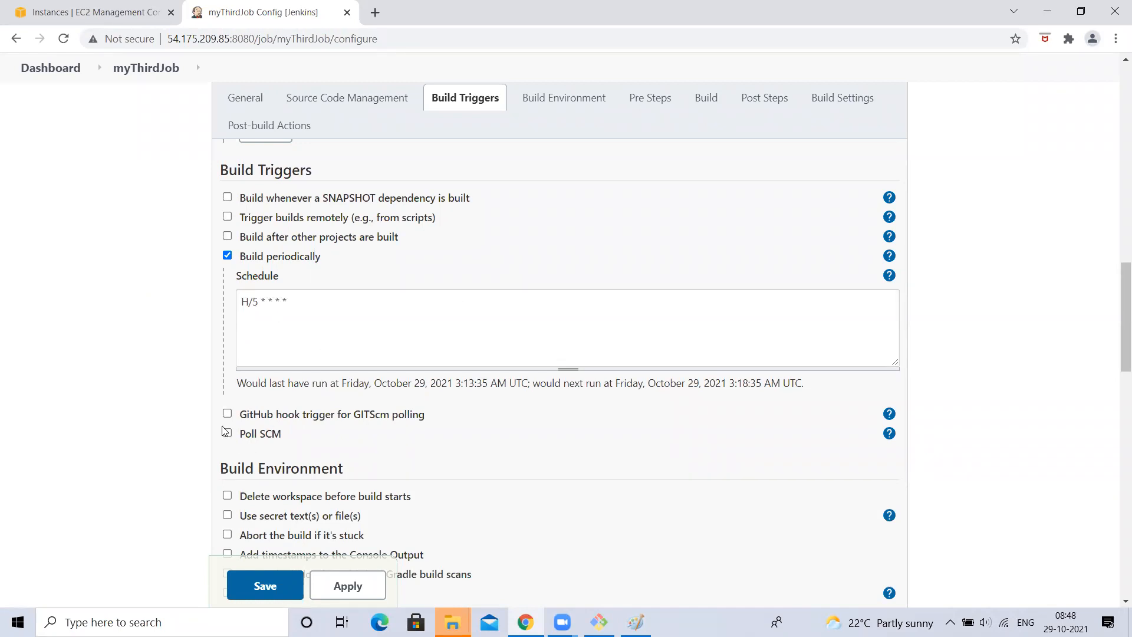
{"action": "left_click", "coordinate": [227, 433]}
{"action": "left_click", "coordinate": [335, 485]}
{"action": "key", "text": "ctrl+v"}
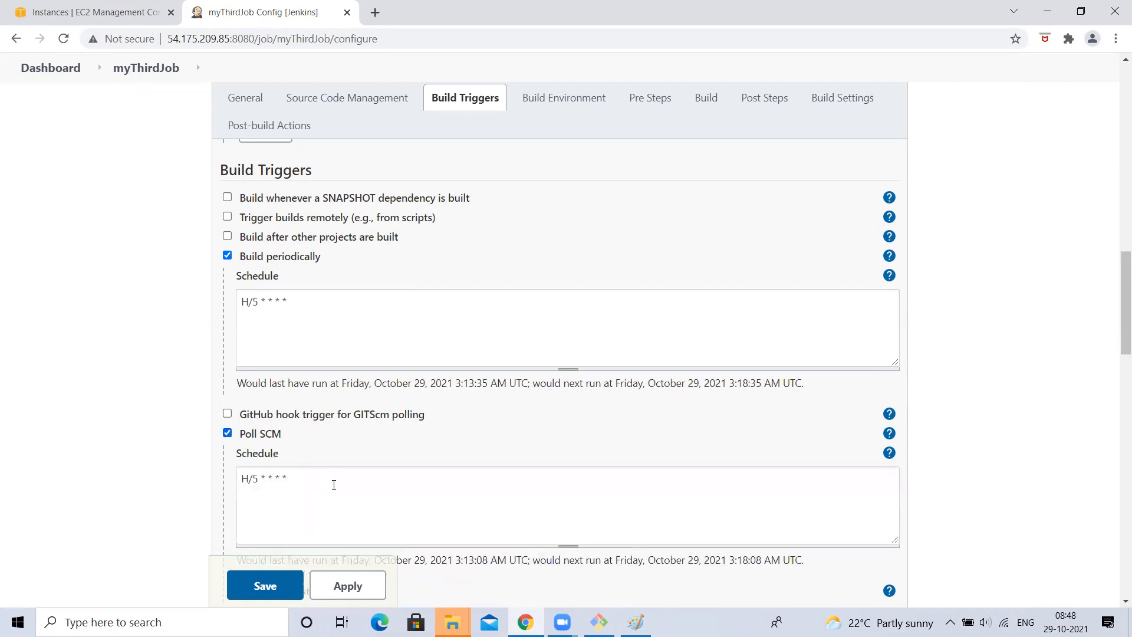
{"action": "left_click", "coordinate": [227, 433]}
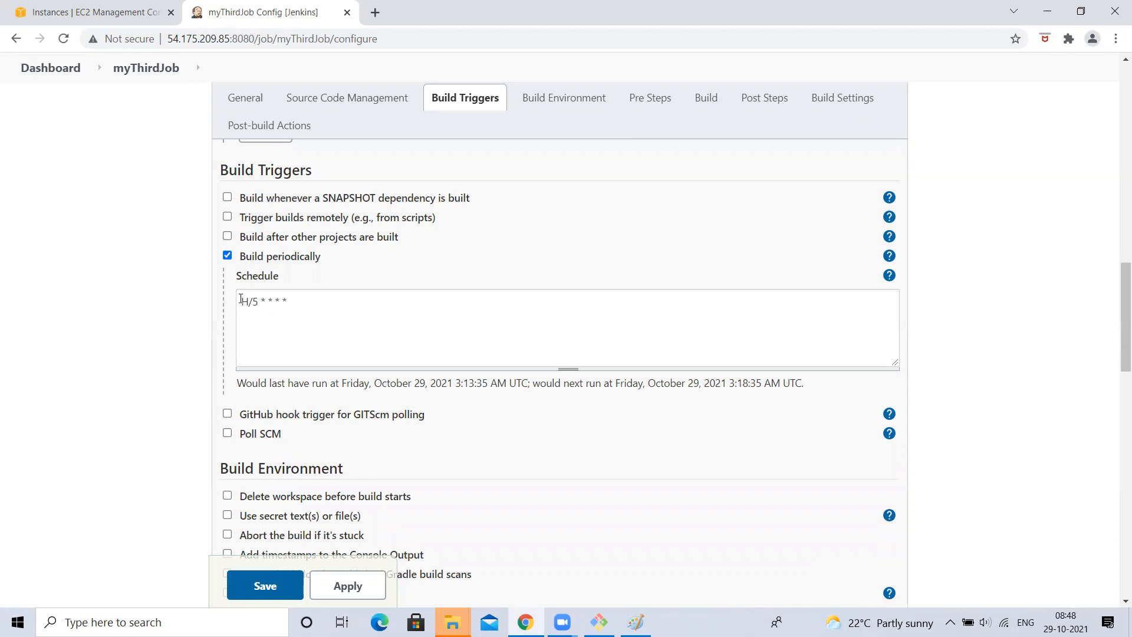
{"action": "left_click_drag", "start_coordinate": [241, 300], "coordinate": [399, 315]}
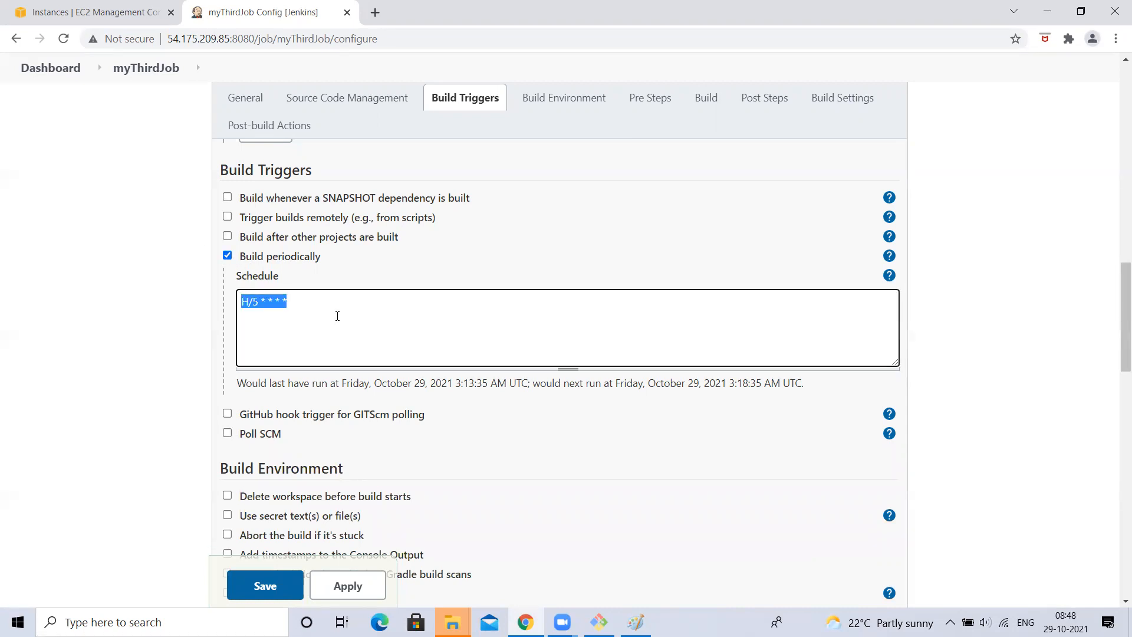
{"action": "left_click", "coordinate": [227, 255]}
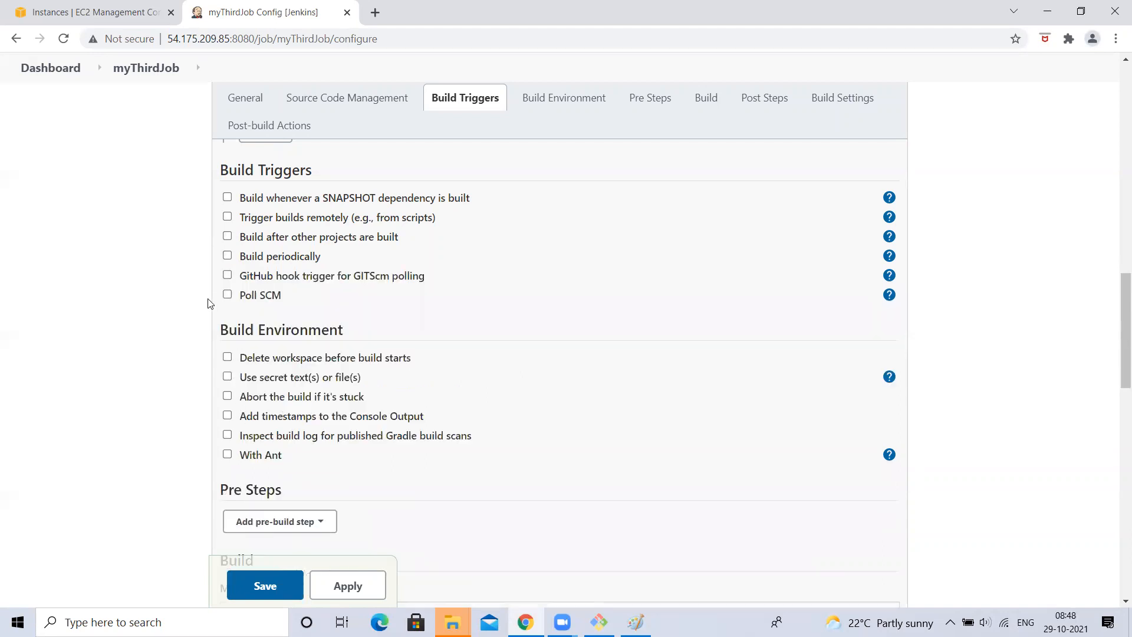
{"action": "left_click", "coordinate": [226, 294]}
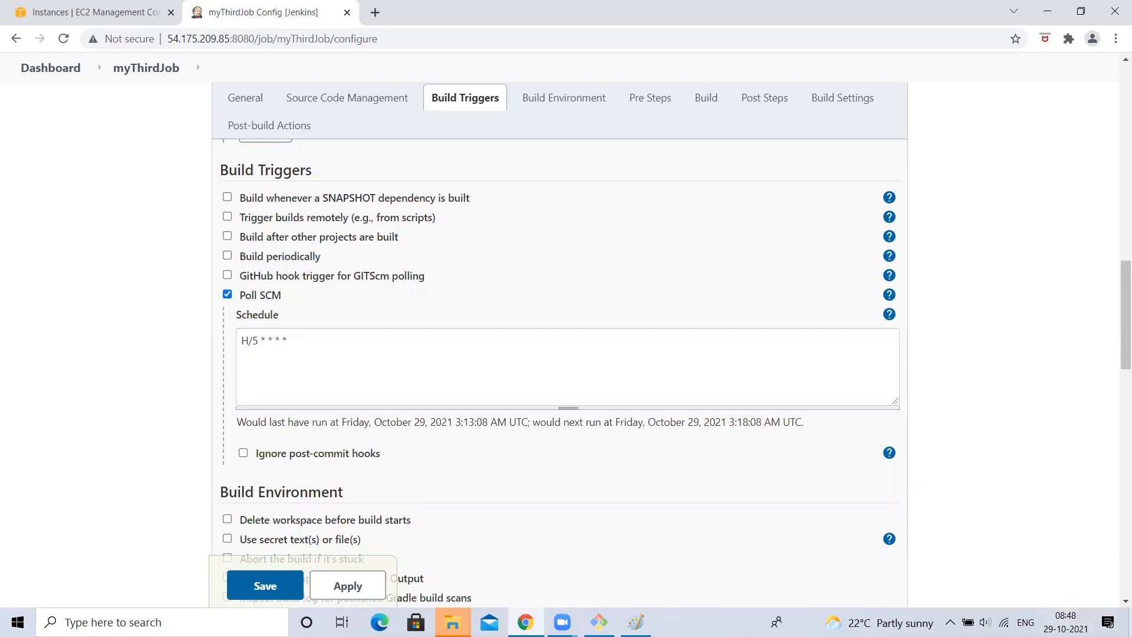
- Turn Poll SCM off and enable Build periodically instead
{"action": "left_click_drag", "start_coordinate": [240, 338], "coordinate": [318, 341]}
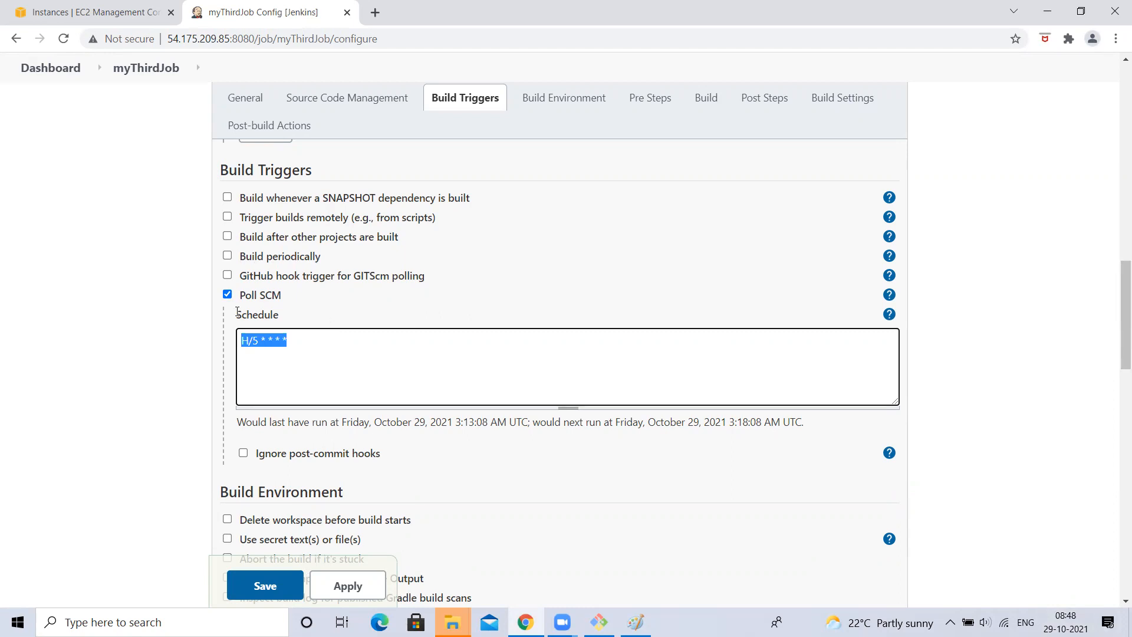
{"action": "left_click", "coordinate": [255, 344]}
{"action": "left_click_drag", "start_coordinate": [243, 340], "coordinate": [355, 333]}
{"action": "left_click", "coordinate": [246, 305]}
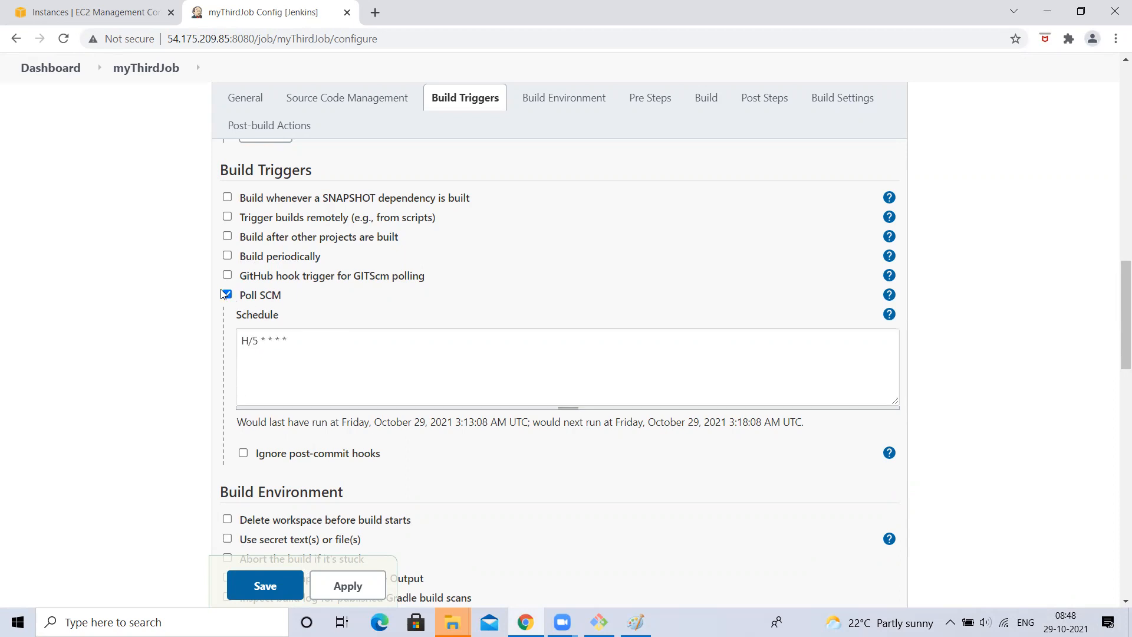
{"action": "left_click", "coordinate": [227, 295]}
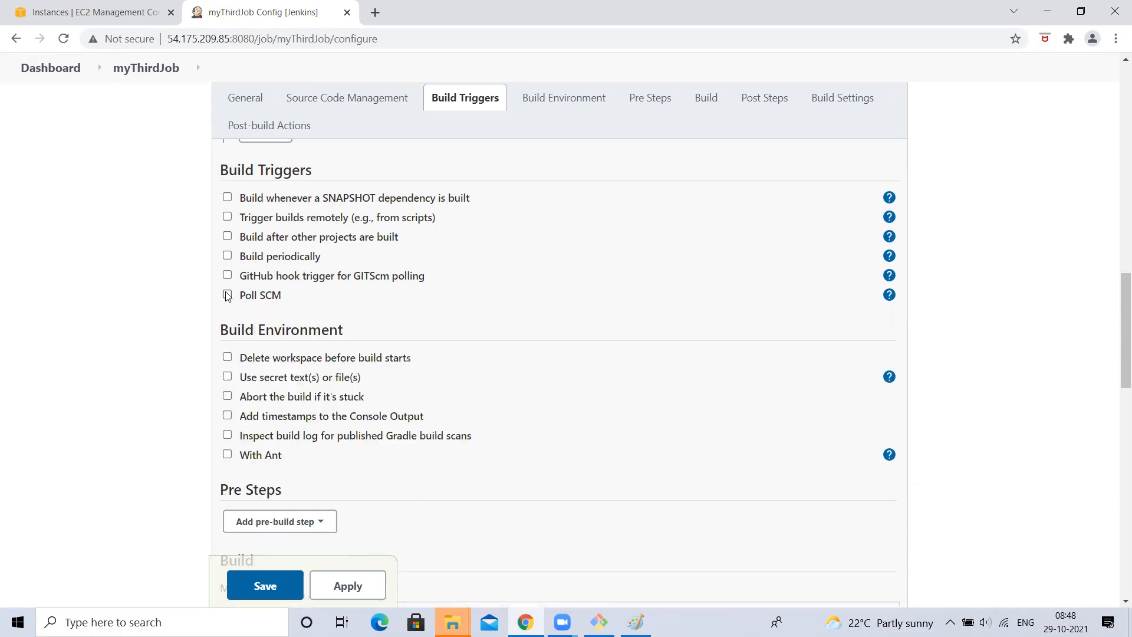
{"action": "left_click", "coordinate": [227, 255]}
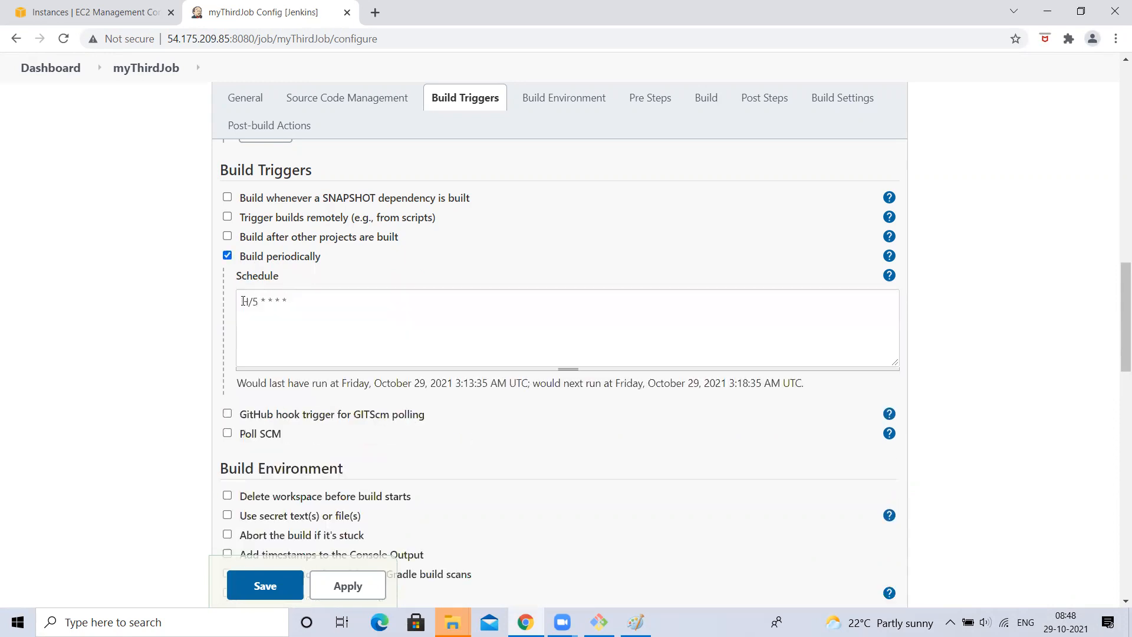
- Highlight the H/5 * * * * periodic schedule, keeping it unchanged
{"action": "left_click_drag", "start_coordinate": [241, 302], "coordinate": [428, 315]}
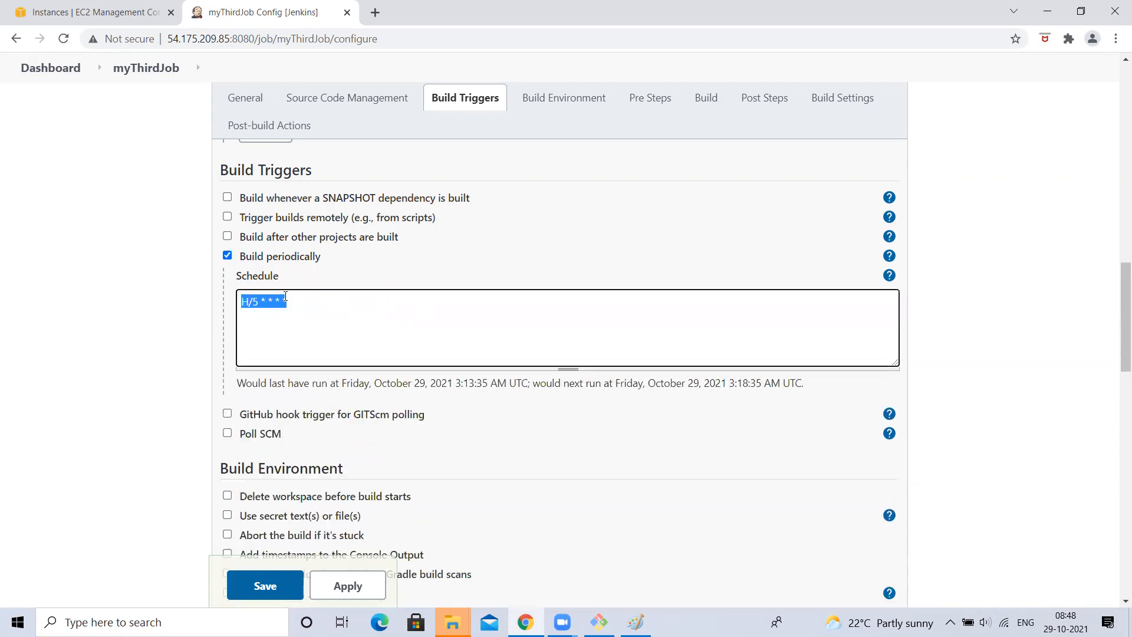
{"action": "left_click", "coordinate": [268, 300]}
{"action": "left_click_drag", "start_coordinate": [242, 301], "coordinate": [369, 311]}
{"action": "left_click", "coordinate": [115, 319]}
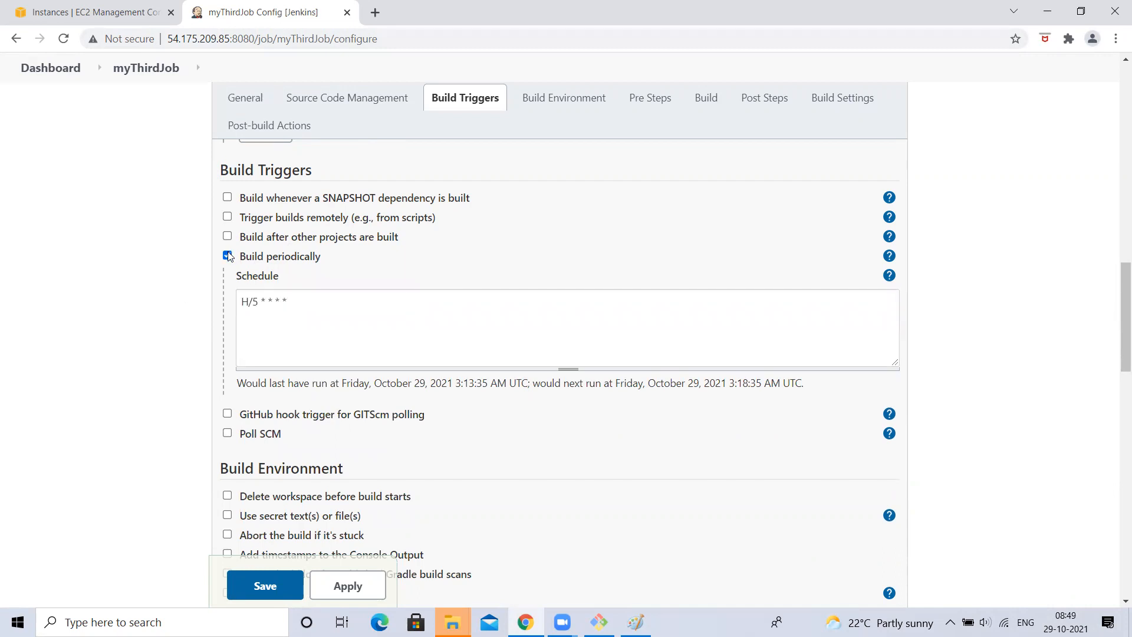
{"action": "scroll", "coordinate": [344, 189], "scroll_direction": "up", "scroll_amount": 3}
{"action": "scroll", "coordinate": [299, 302], "scroll_direction": "down", "scroll_amount": 2}
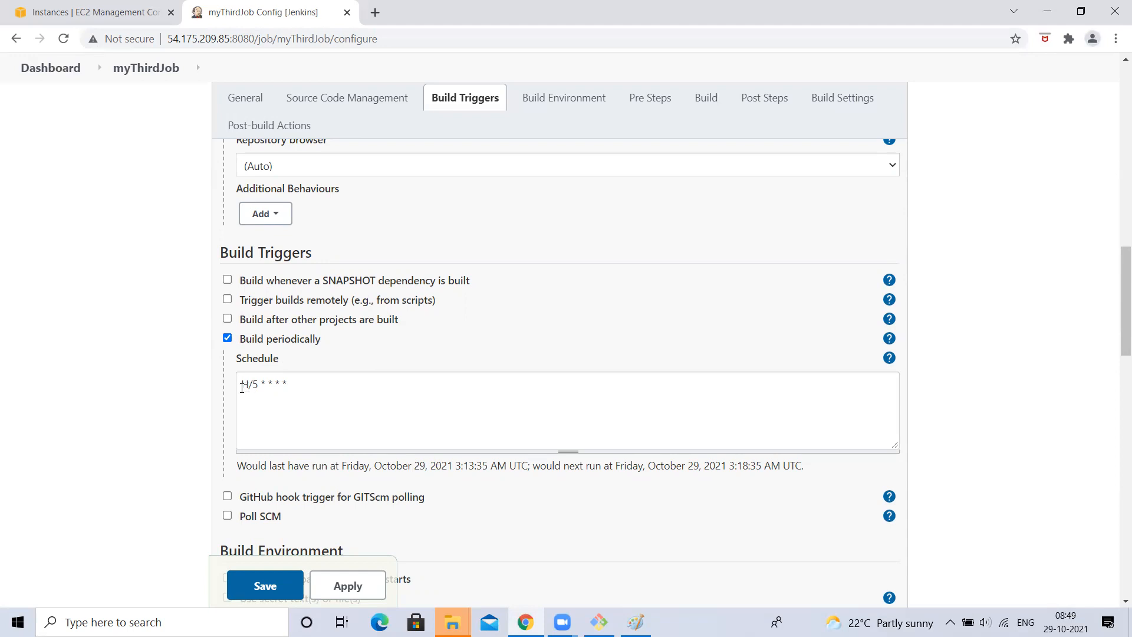
{"action": "left_click_drag", "start_coordinate": [241, 384], "coordinate": [407, 382]}
{"action": "left_click", "coordinate": [17, 366]}
{"action": "right_click", "coordinate": [262, 578]}
{"action": "left_click", "coordinate": [16, 432]}
{"action": "scroll", "coordinate": [115, 322], "scroll_direction": "up", "scroll_amount": 3}
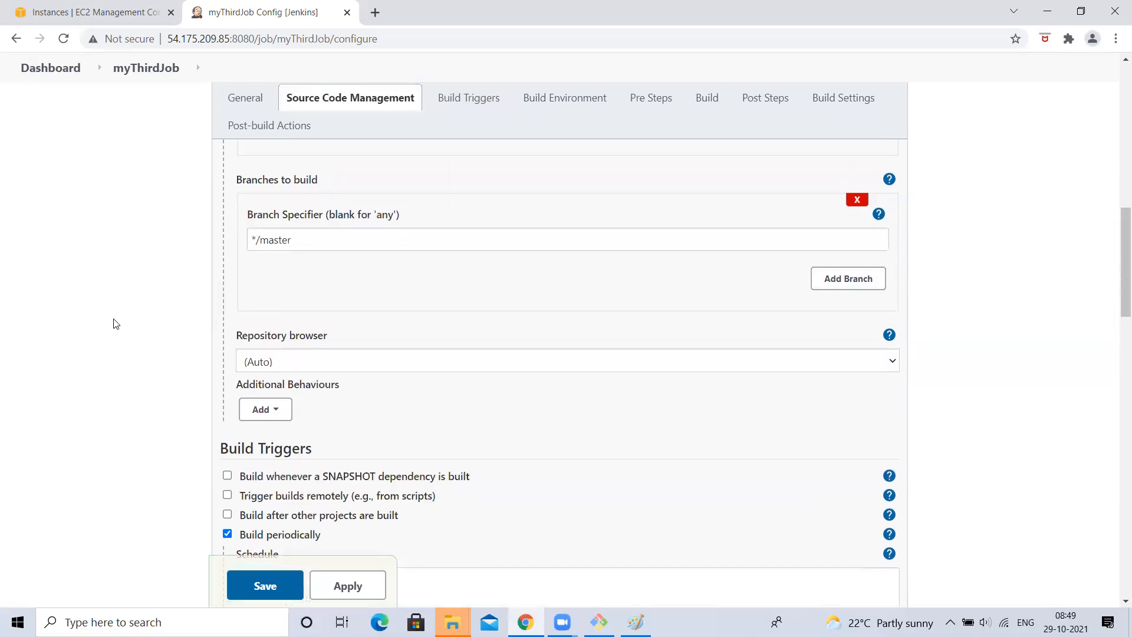
{"action": "scroll", "coordinate": [115, 323], "scroll_direction": "up", "scroll_amount": 4}
{"action": "left_click_drag", "start_coordinate": [259, 487], "coordinate": [358, 491]}
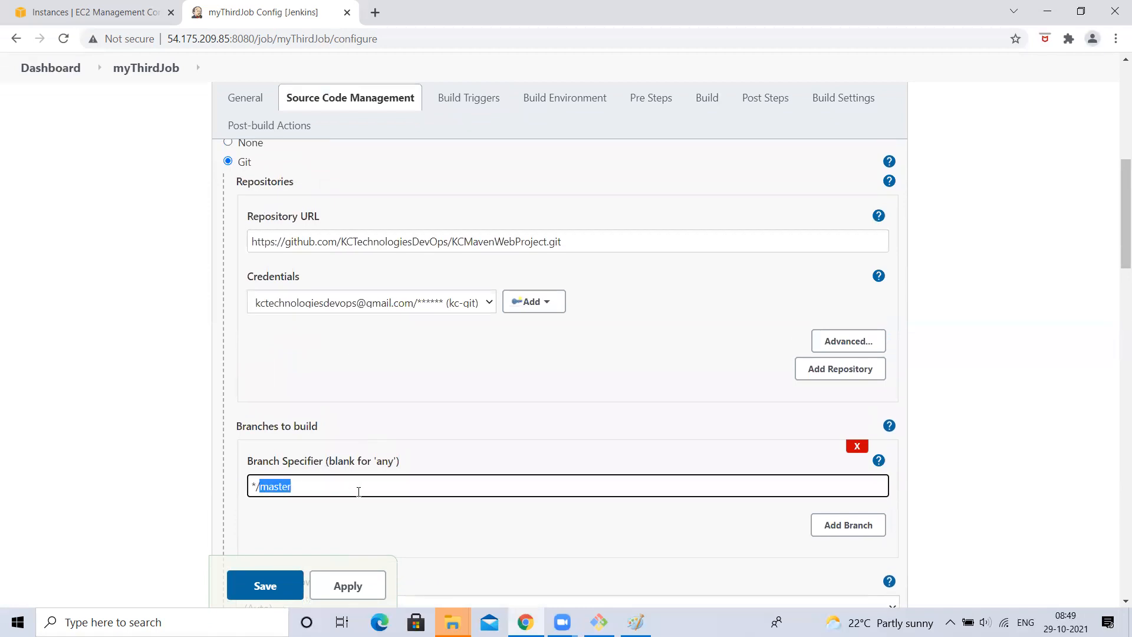
{"action": "scroll", "coordinate": [86, 454], "scroll_direction": "down", "scroll_amount": 8}
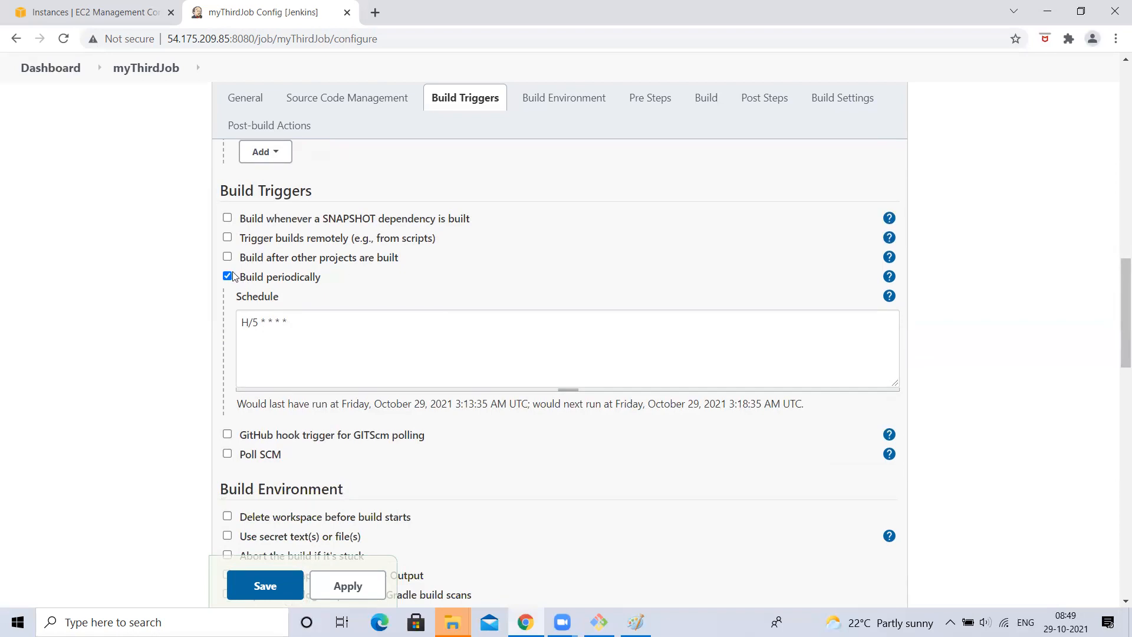
{"action": "left_click", "coordinate": [255, 331]}
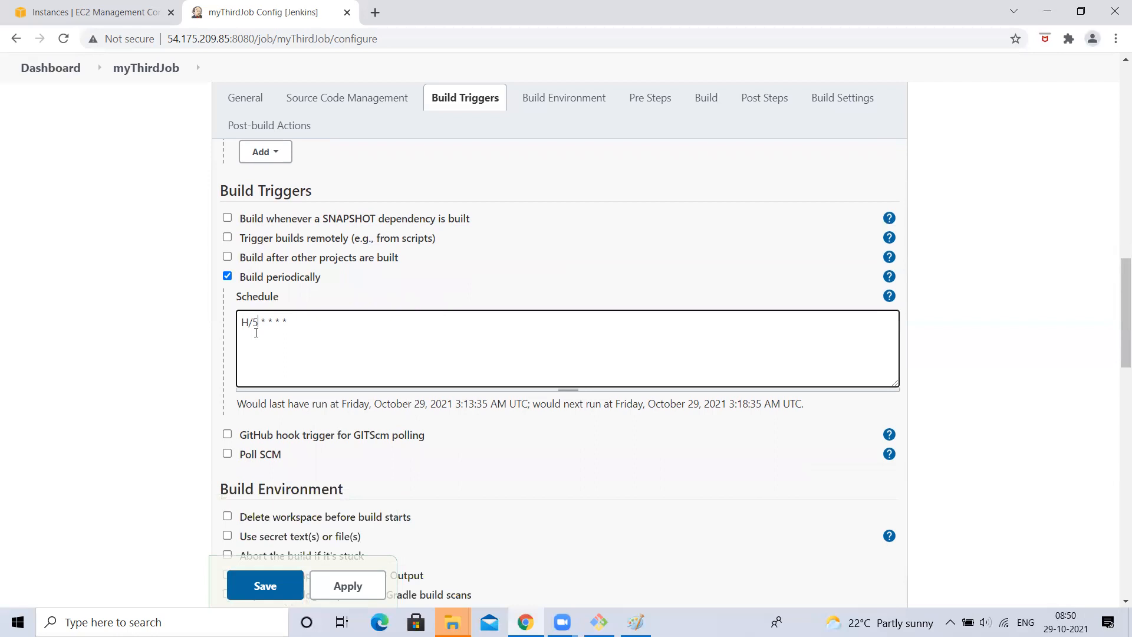
{"action": "left_click", "coordinate": [81, 341]}
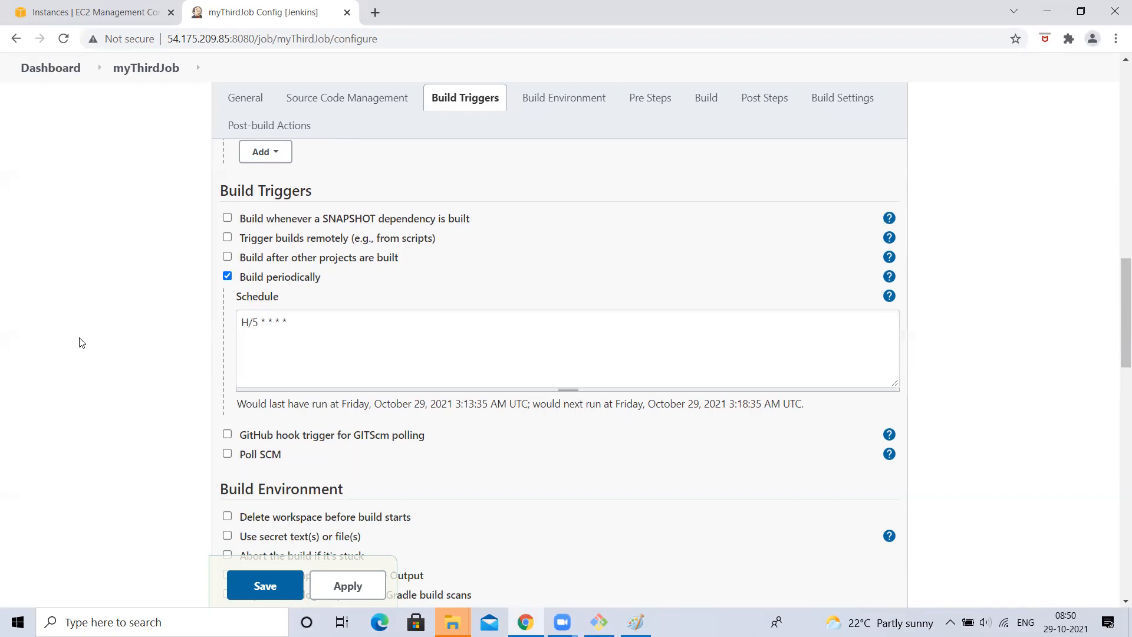
{"action": "left_click_drag", "start_coordinate": [289, 321], "coordinate": [84, 331]}
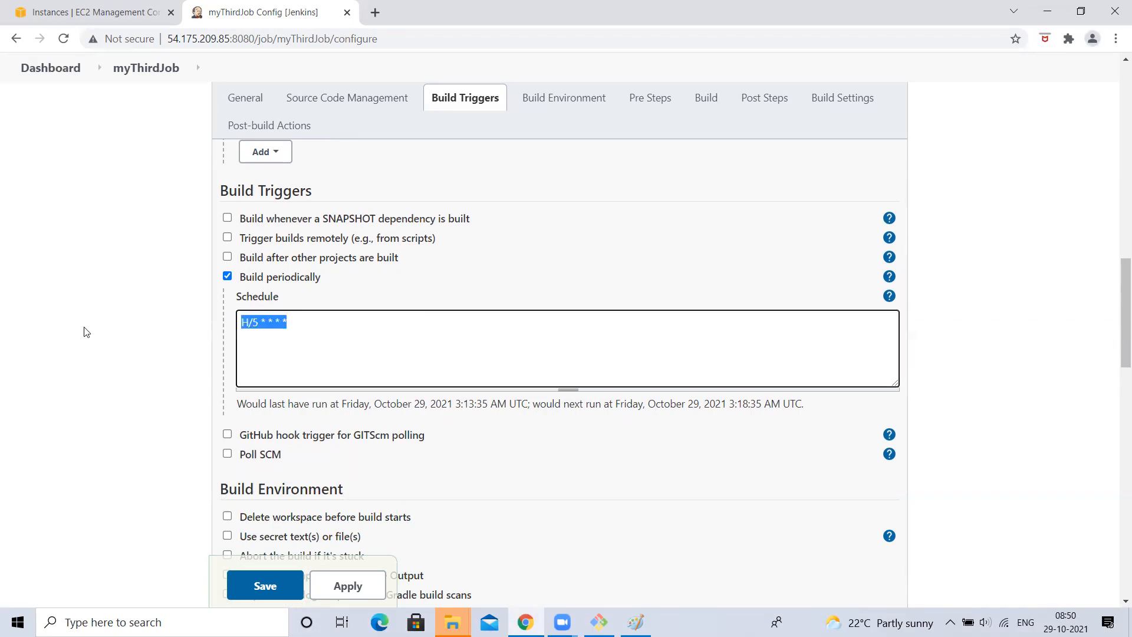
{"action": "left_click", "coordinate": [85, 332]}
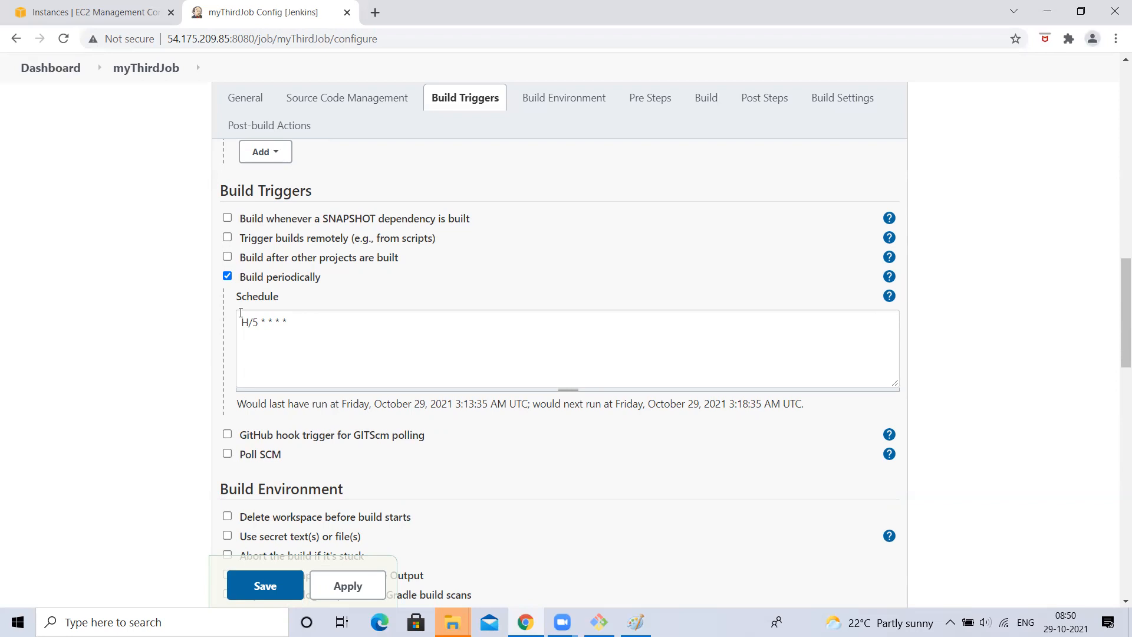
- Delete the Deploy war/ear to a container (Tomcat) step under Post-build Actions
{"action": "scroll", "coordinate": [272, 352], "scroll_direction": "down", "scroll_amount": 10}
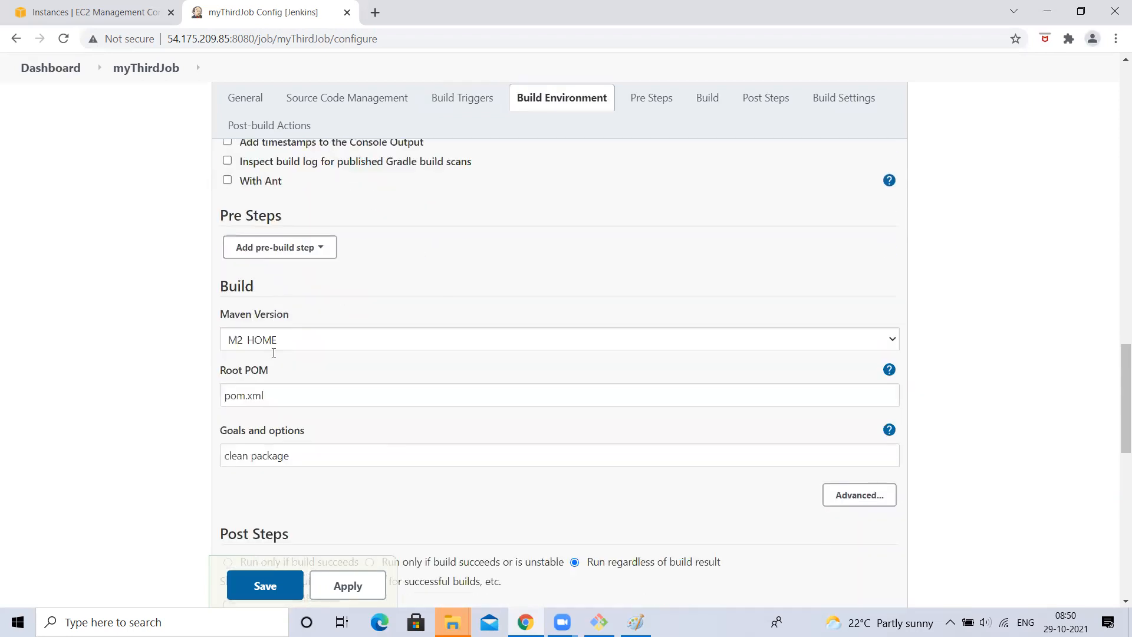
{"action": "scroll", "coordinate": [273, 357], "scroll_direction": "down", "scroll_amount": 7}
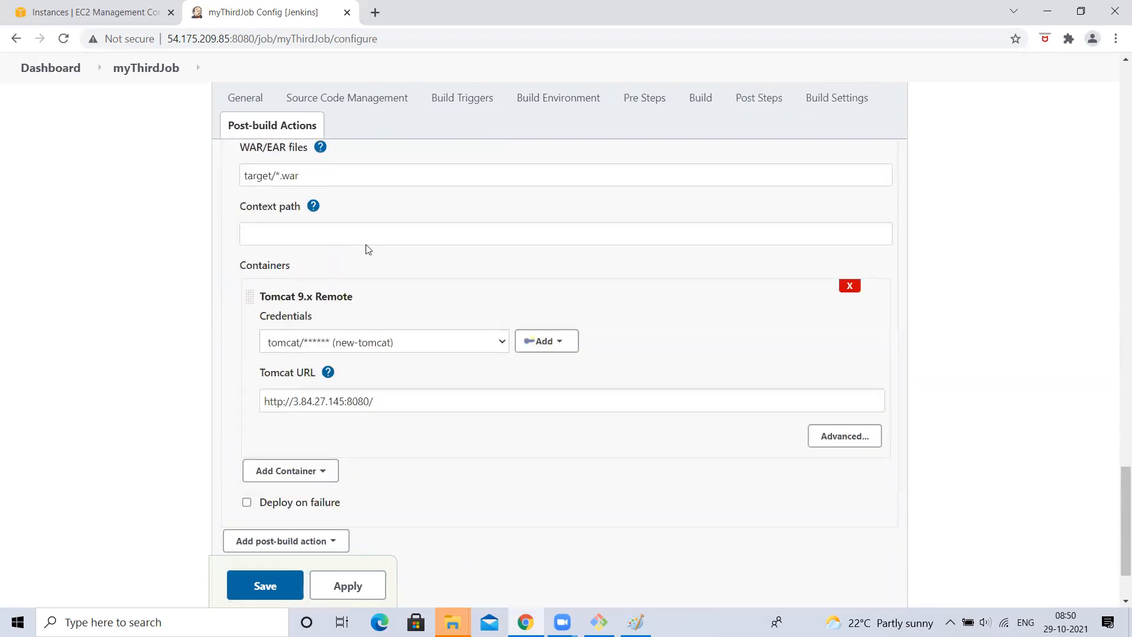
{"action": "scroll", "coordinate": [387, 171], "scroll_direction": "up", "scroll_amount": 3}
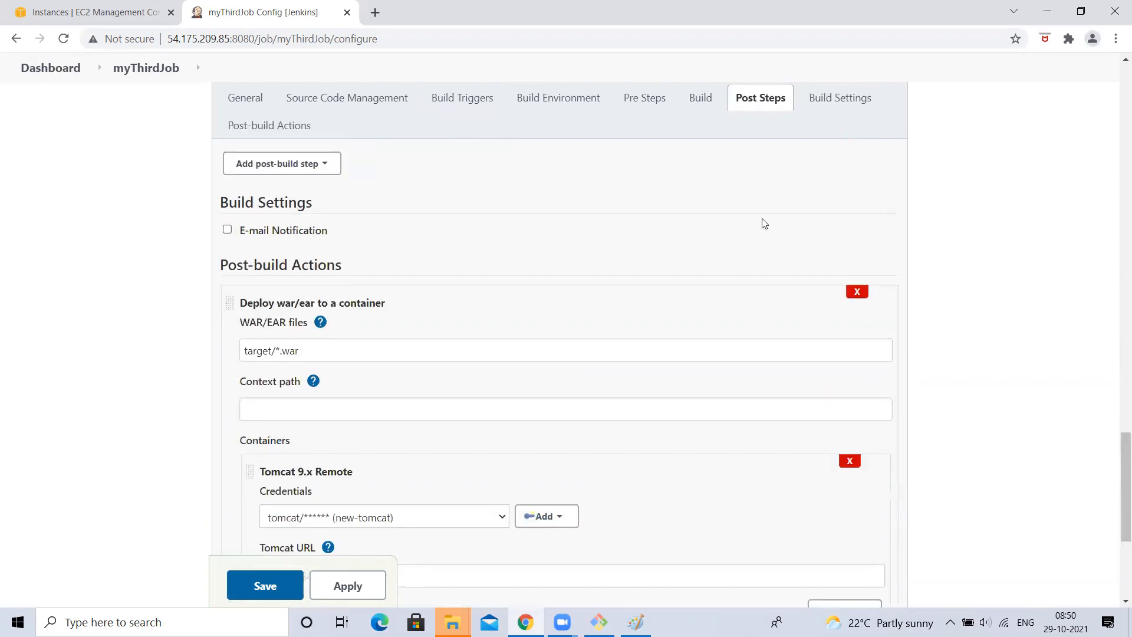
{"action": "left_click", "coordinate": [854, 291]}
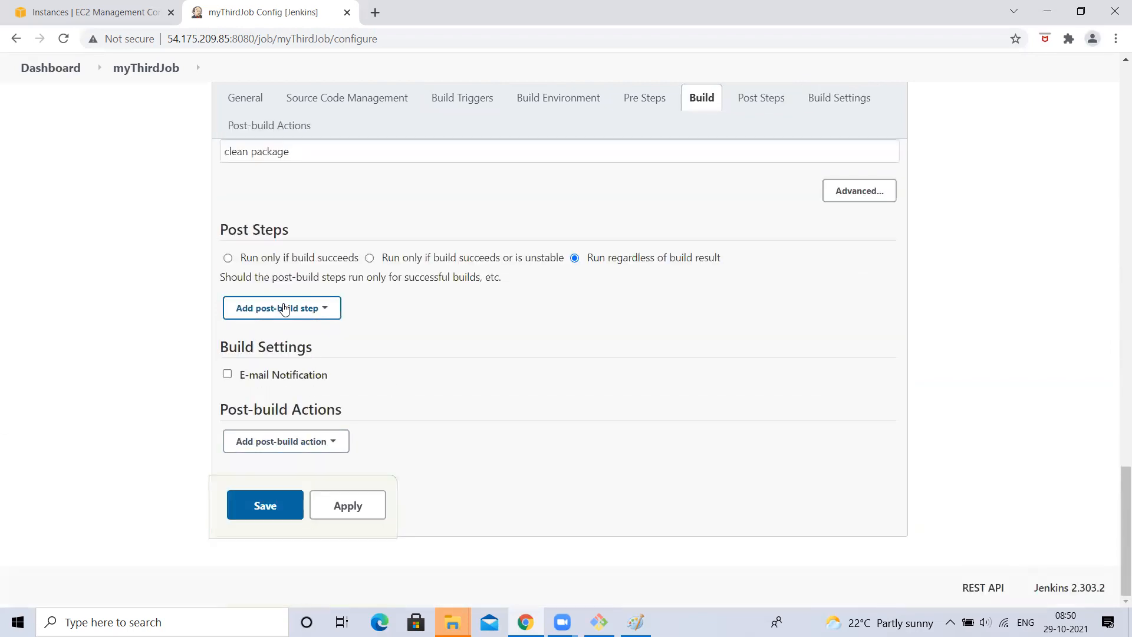
{"action": "scroll", "coordinate": [338, 297], "scroll_direction": "up", "scroll_amount": 3}
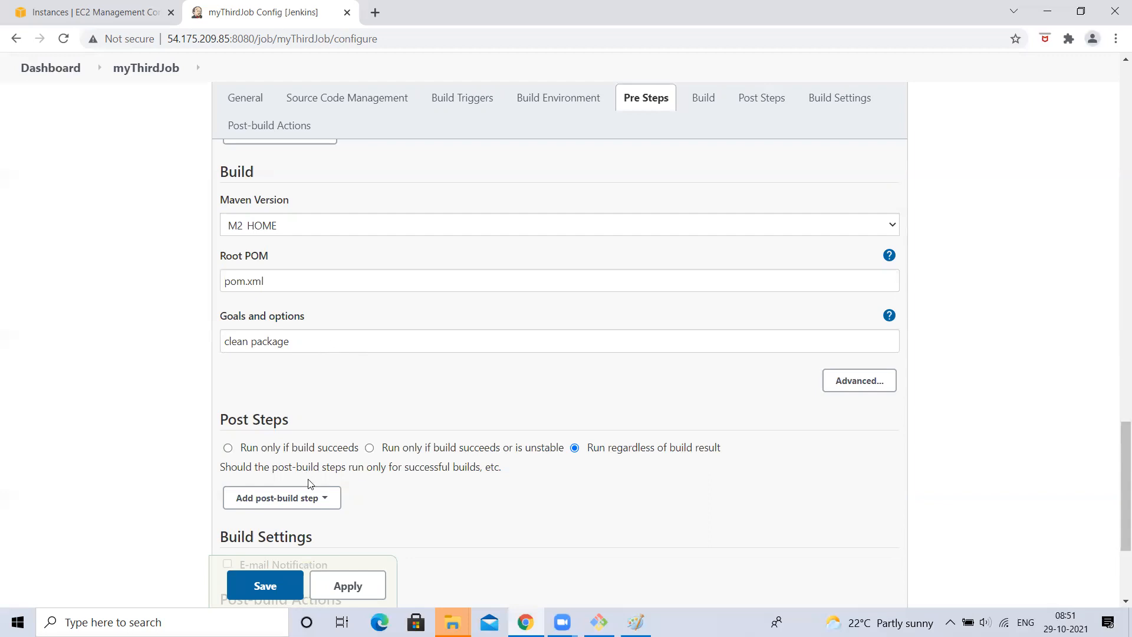
- Select the H/5 * * * * schedule text, then untick Build periodically
{"action": "scroll", "coordinate": [311, 478], "scroll_direction": "up", "scroll_amount": 6}
{"action": "scroll", "coordinate": [268, 335], "scroll_direction": "up", "scroll_amount": 4}
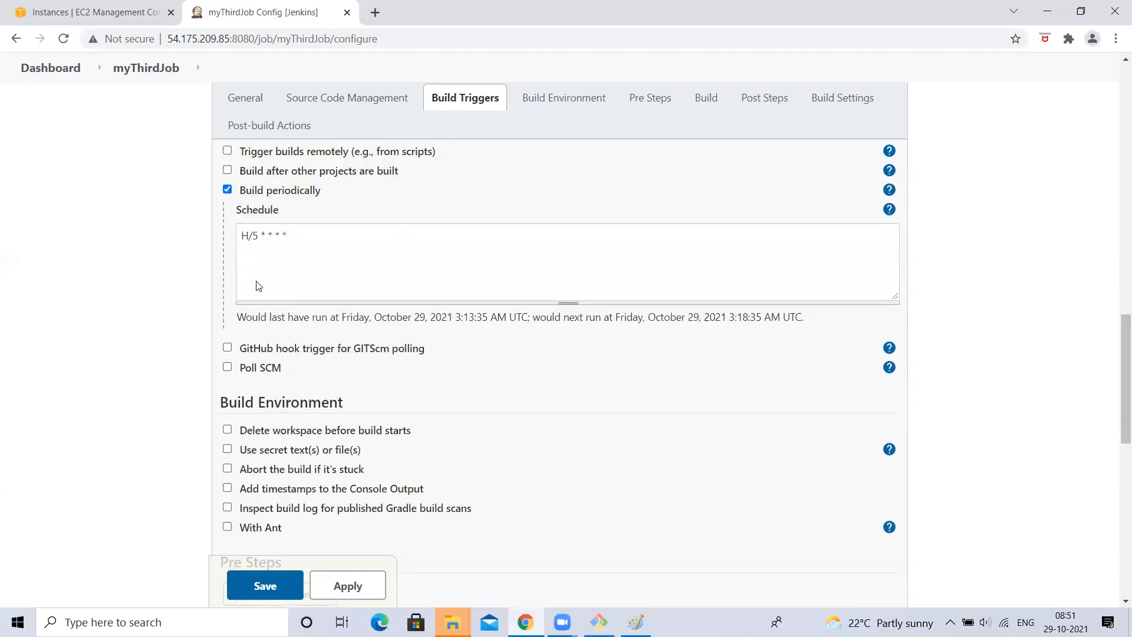
{"action": "left_click", "coordinate": [239, 413]}
{"action": "left_click_drag", "start_coordinate": [239, 413], "coordinate": [603, 395]}
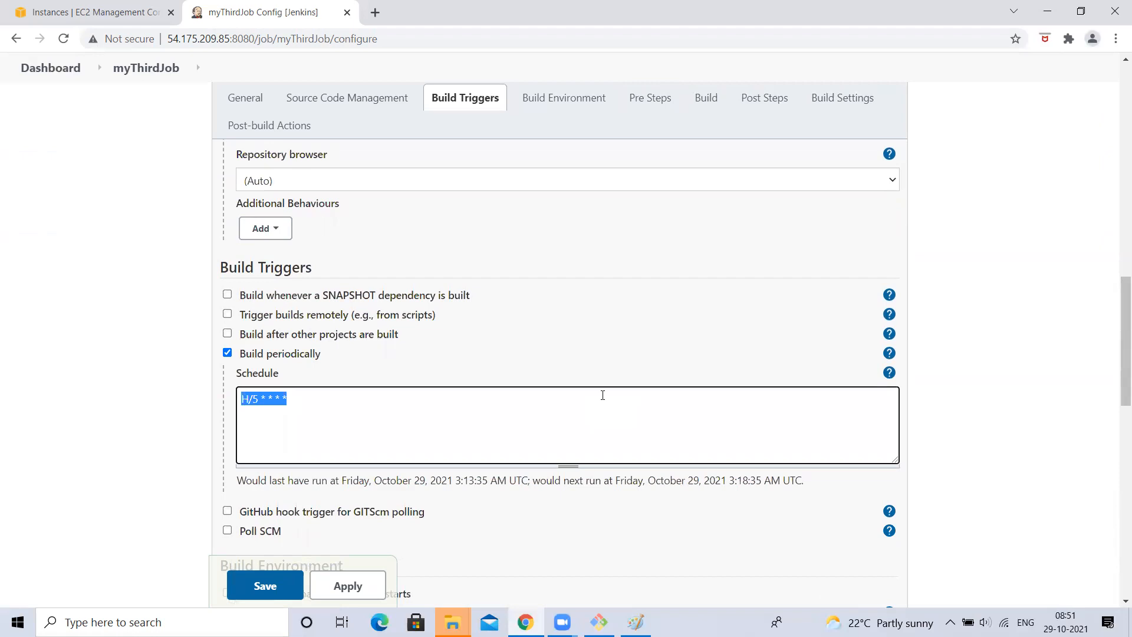
{"action": "left_click", "coordinate": [227, 354]}
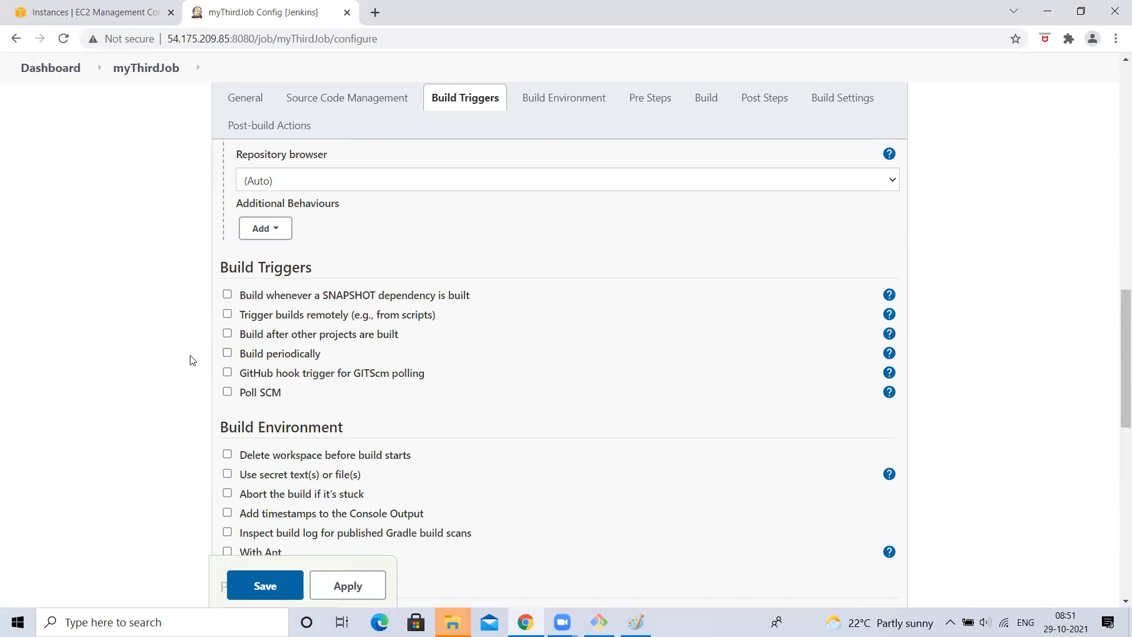
- Tick GitHub hook trigger for GITScm polling
{"action": "right_click", "coordinate": [230, 373]}
{"action": "left_click", "coordinate": [116, 394]}
{"action": "left_click", "coordinate": [227, 373]}
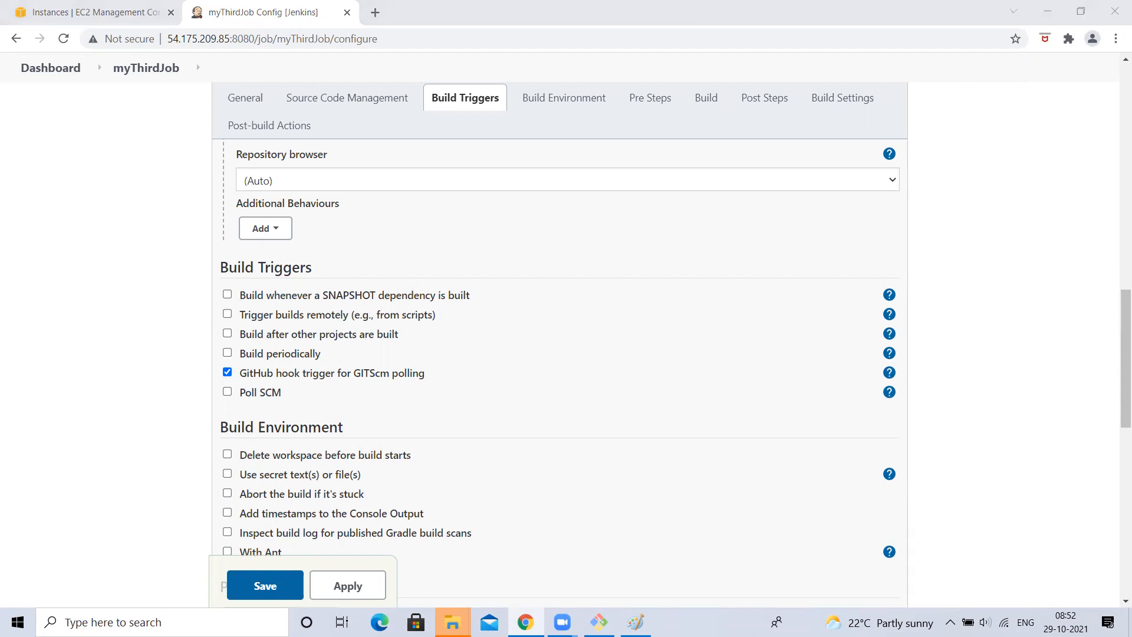
{"action": "mouse_move", "coordinate": [452, 621]}
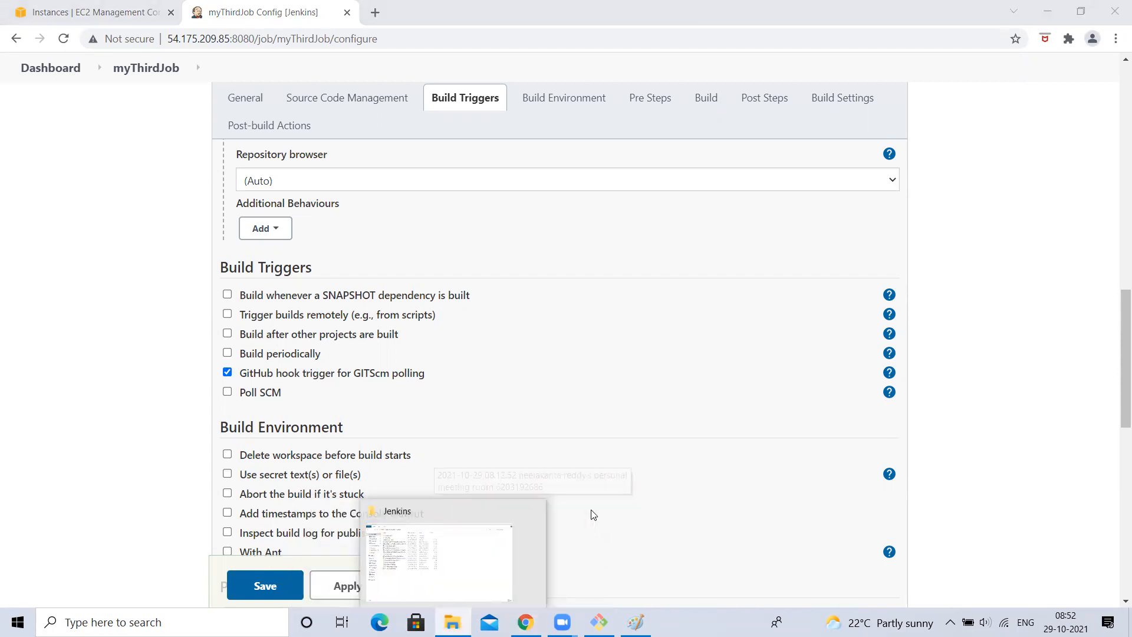
{"action": "left_click", "coordinate": [257, 402]}
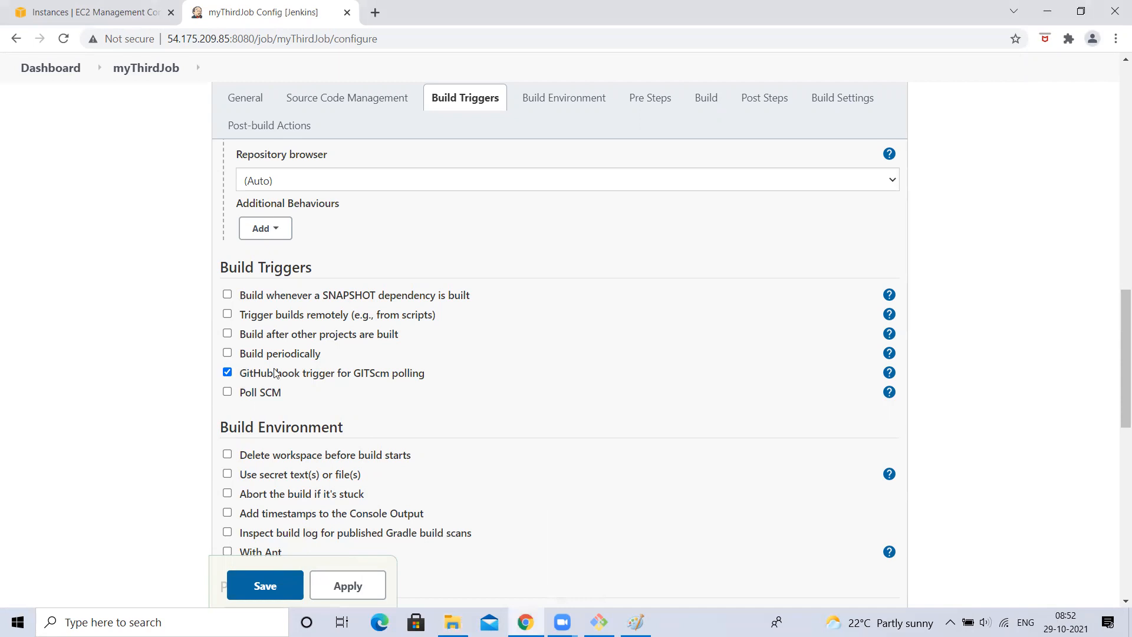
- Toggle Build periodically and Poll SCM on to view their schedules, leaving both off
{"action": "left_click", "coordinate": [226, 353]}
{"action": "left_click", "coordinate": [309, 392]}
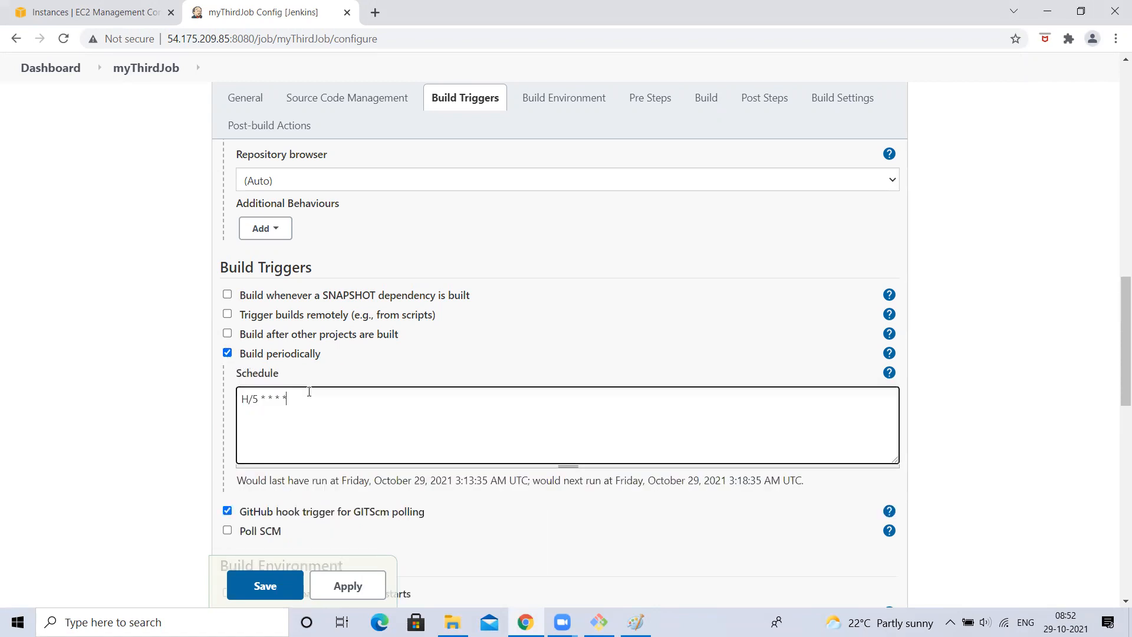
{"action": "left_click_drag", "start_coordinate": [309, 391], "coordinate": [237, 390]}
{"action": "left_click", "coordinate": [227, 353]}
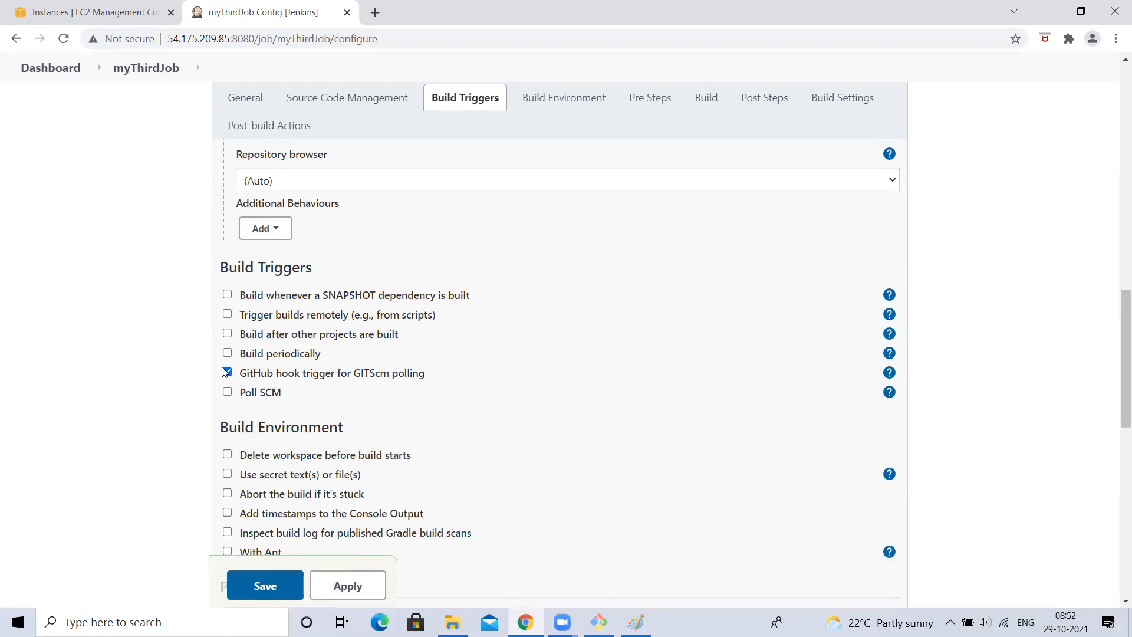
{"action": "left_click", "coordinate": [227, 391]}
{"action": "left_click_drag", "start_coordinate": [281, 435], "coordinate": [134, 428]}
{"action": "left_click", "coordinate": [227, 391]}
{"action": "left_click", "coordinate": [228, 391]}
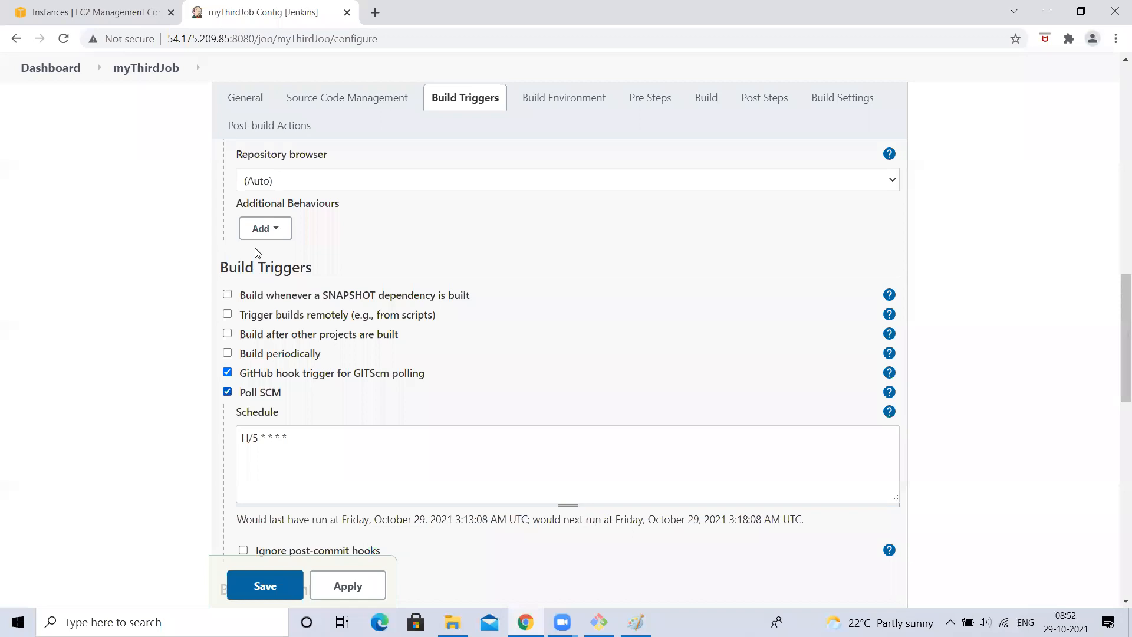
{"action": "left_click", "coordinate": [228, 392]}
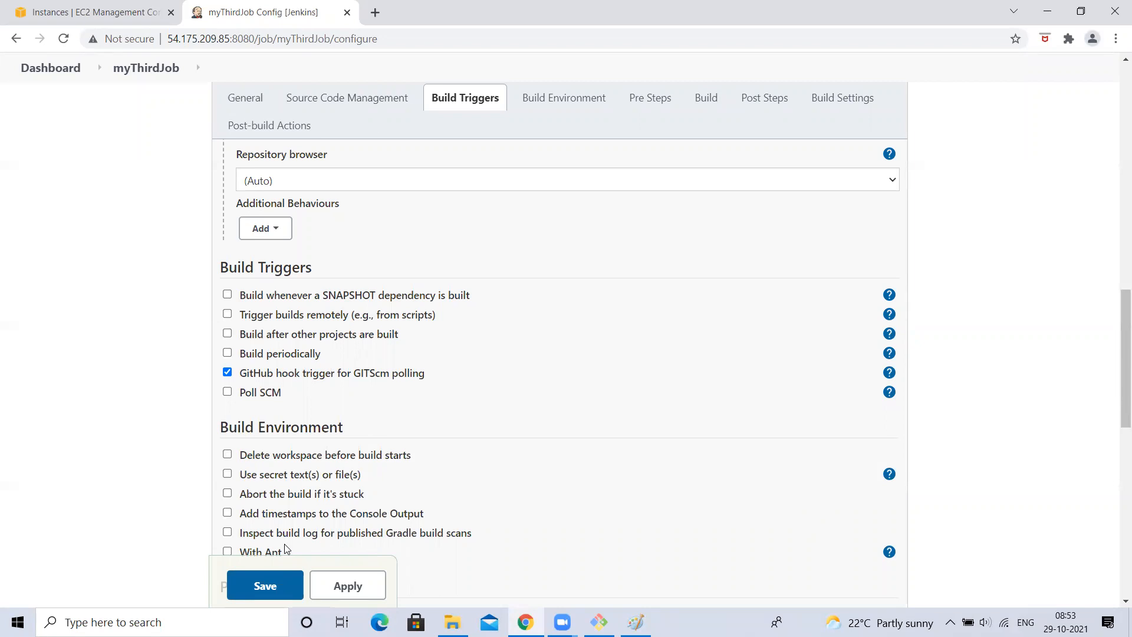
{"action": "scroll", "coordinate": [289, 539], "scroll_direction": "up", "scroll_amount": 5}
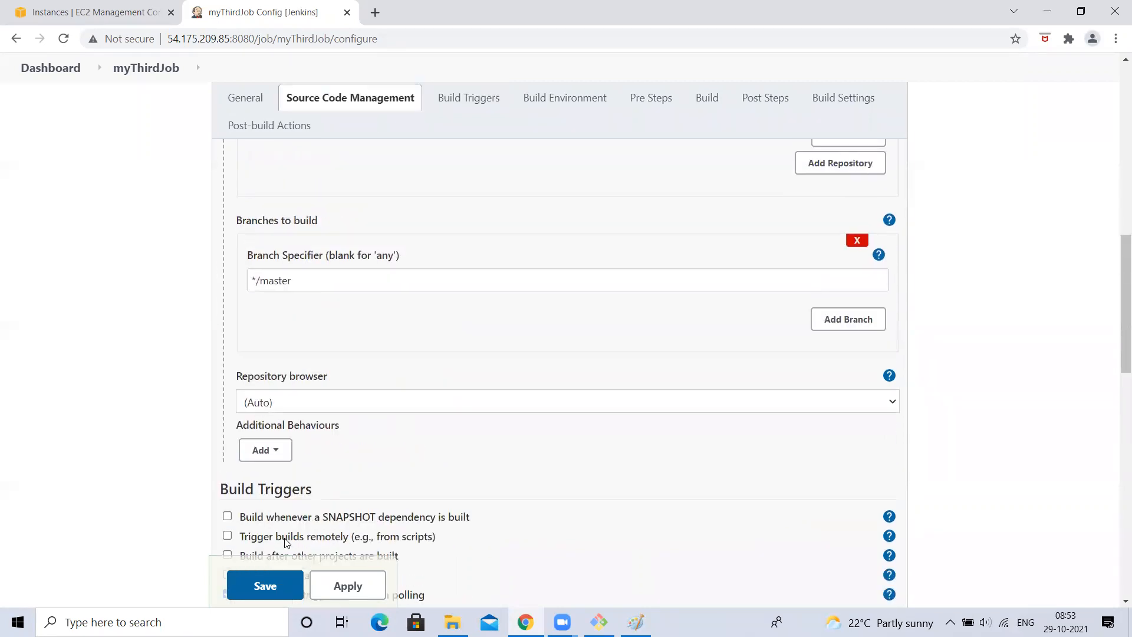
{"action": "left_click_drag", "start_coordinate": [260, 380], "coordinate": [389, 380]}
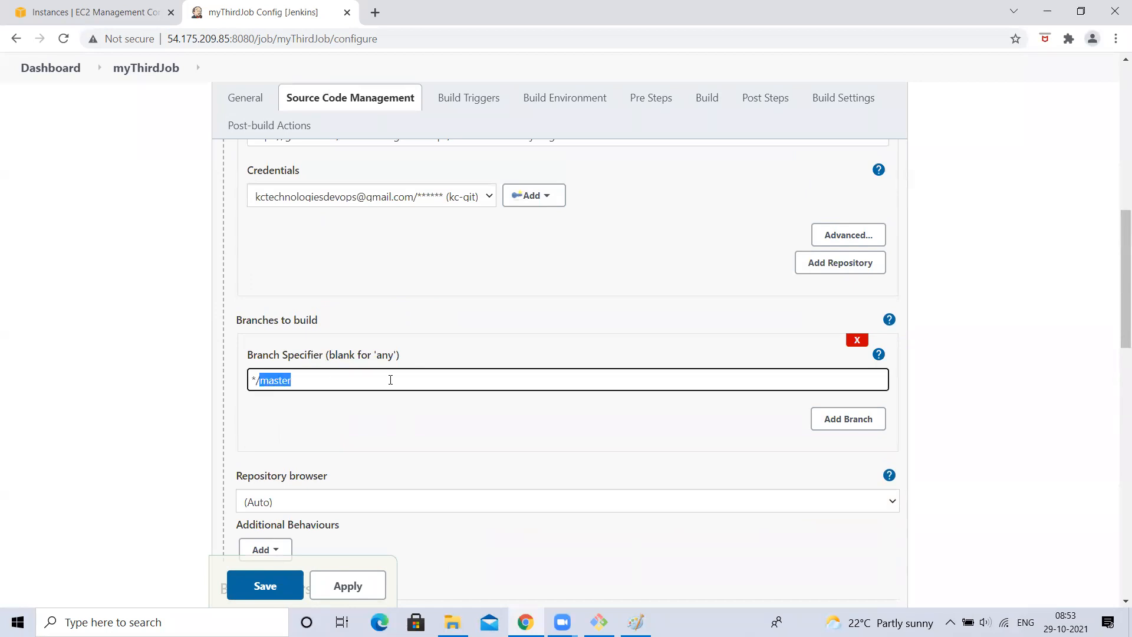
{"action": "left_click", "coordinate": [10, 399]}
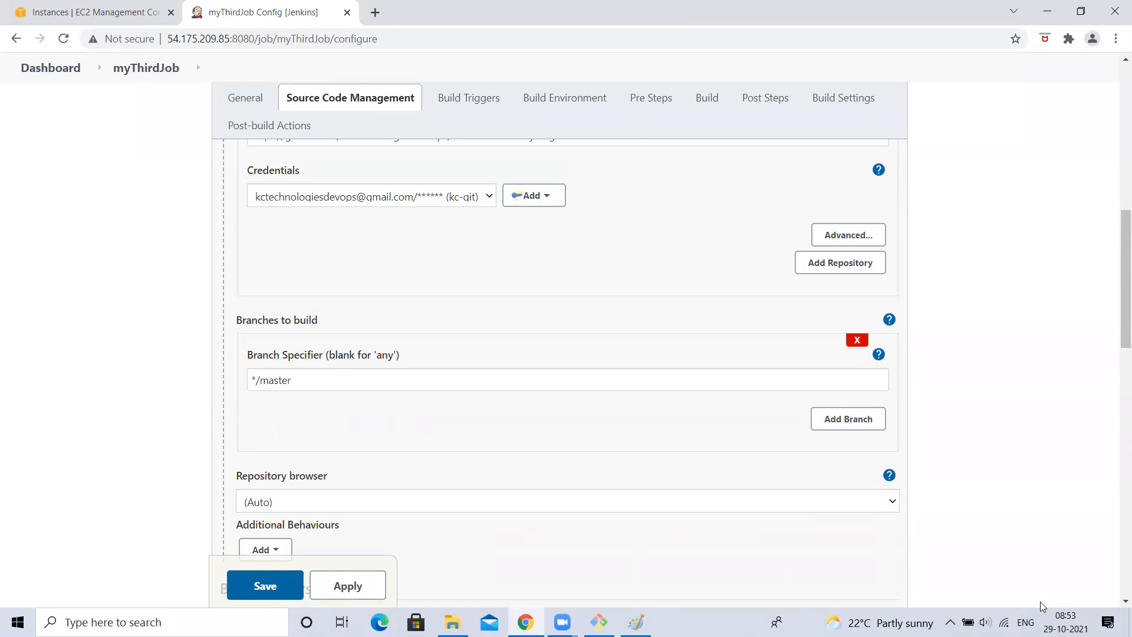
{"action": "scroll", "coordinate": [540, 475], "scroll_direction": "down", "scroll_amount": 6}
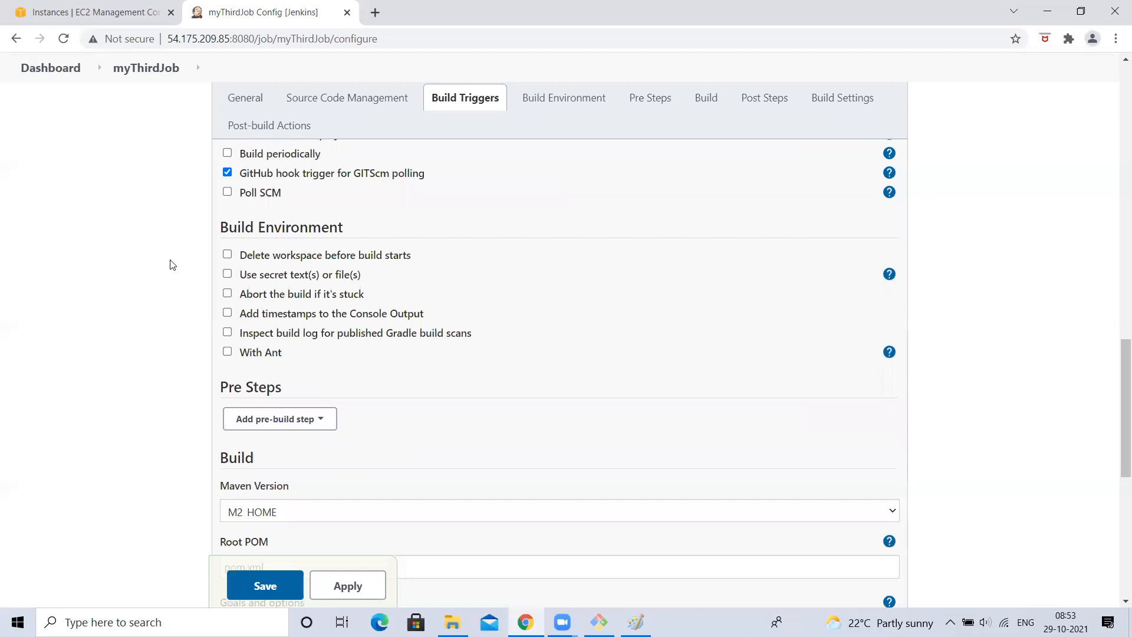
{"action": "scroll", "coordinate": [291, 159], "scroll_direction": "up", "scroll_amount": 6}
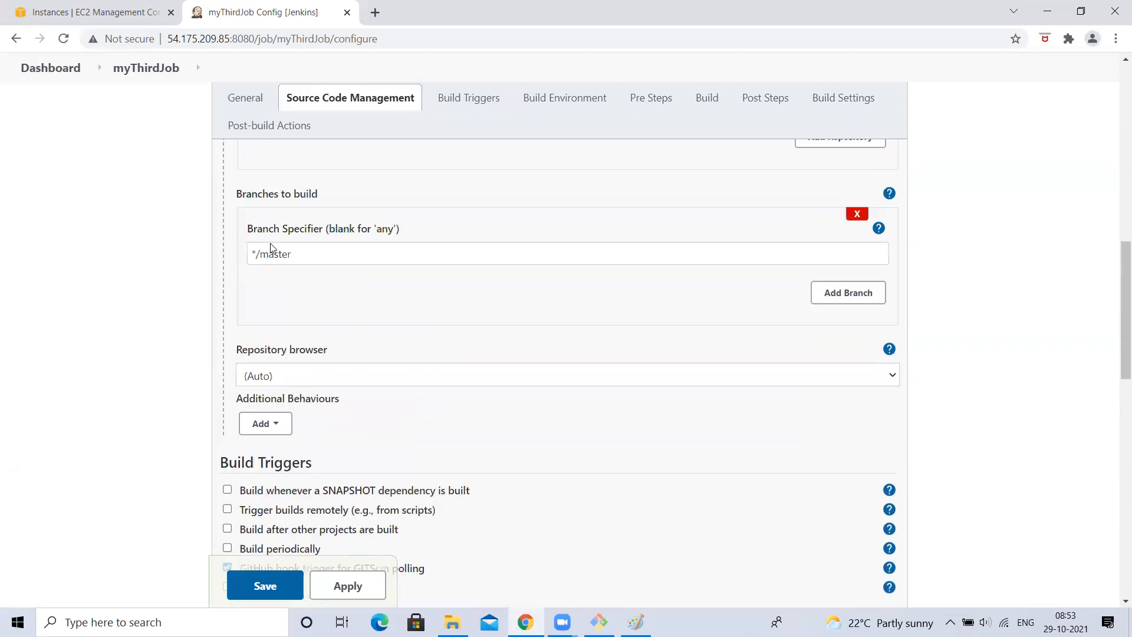
{"action": "scroll", "coordinate": [320, 234], "scroll_direction": "down", "scroll_amount": 1}
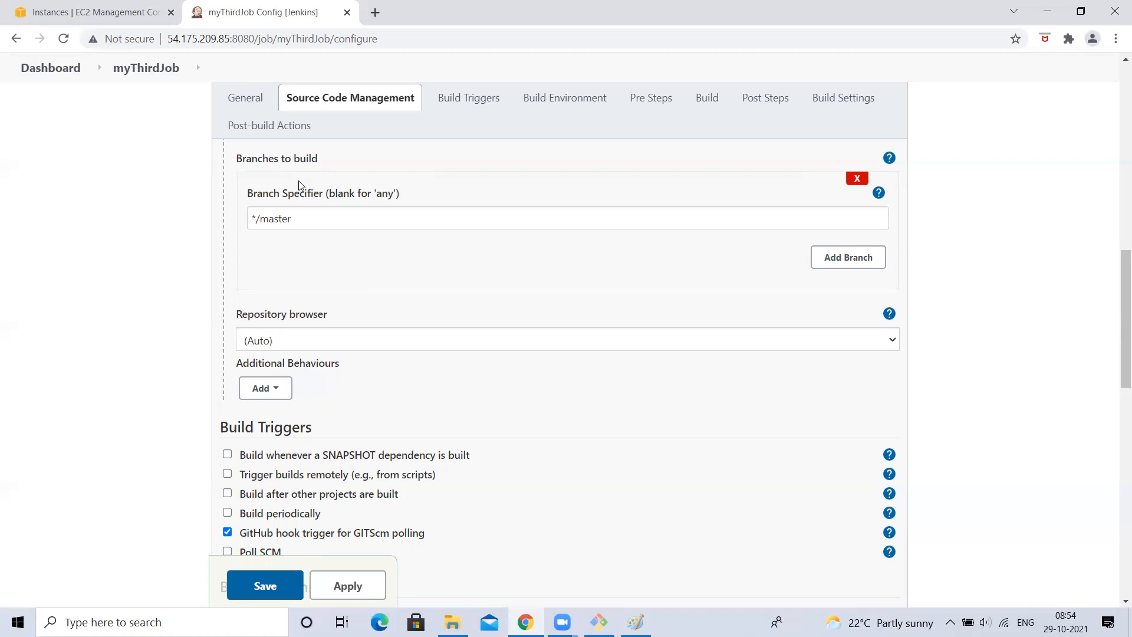
{"action": "scroll", "coordinate": [129, 289], "scroll_direction": "down", "scroll_amount": 2}
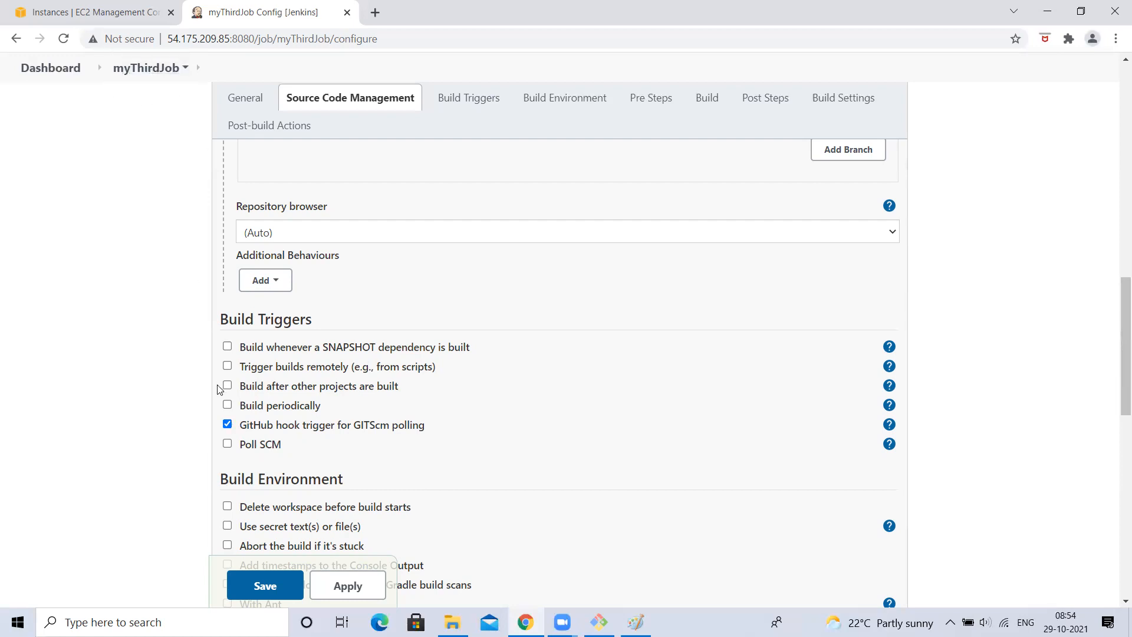
- Briefly show Poll SCM's schedule, re-tick the GitHub hook trigger, and Apply the configuration
{"action": "left_click", "coordinate": [228, 444]}
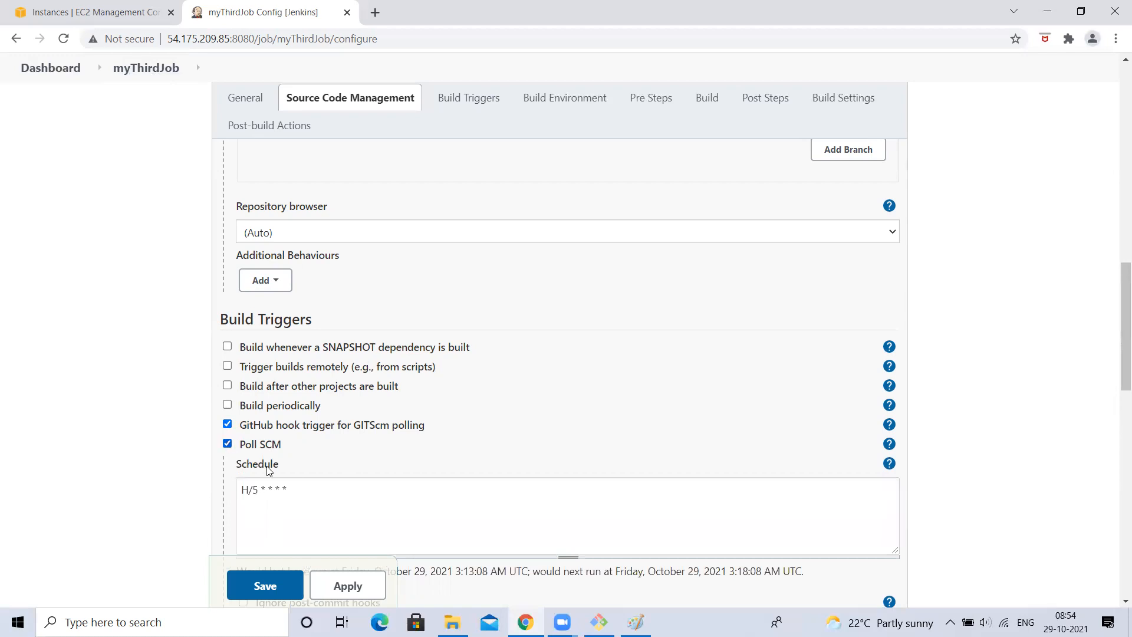
{"action": "left_click_drag", "start_coordinate": [300, 488], "coordinate": [130, 502]}
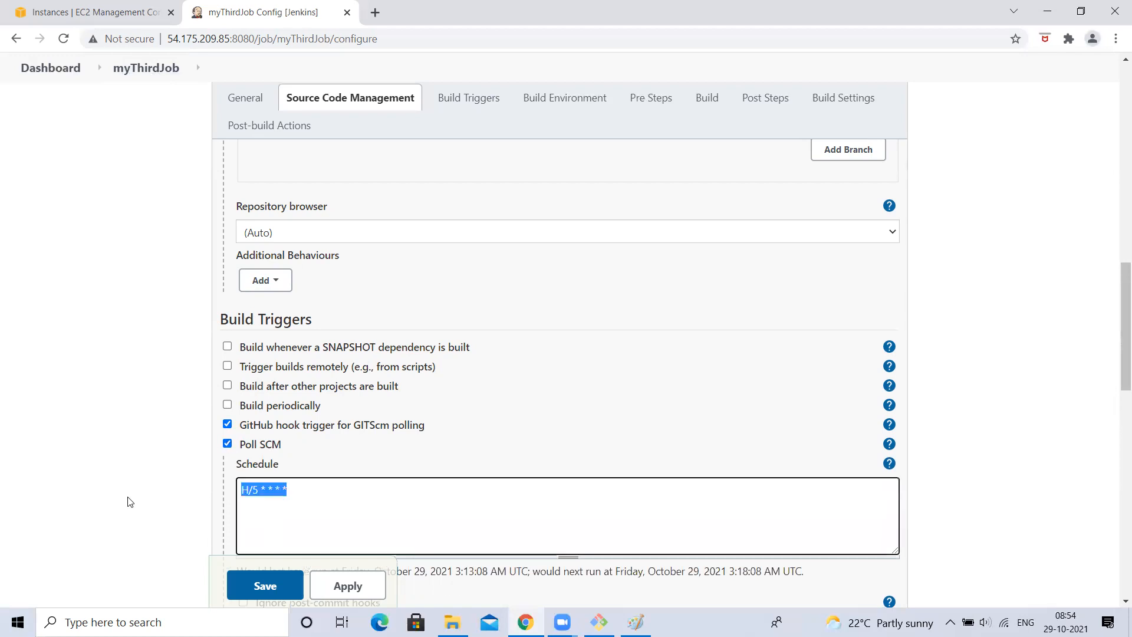
{"action": "left_click", "coordinate": [227, 444]}
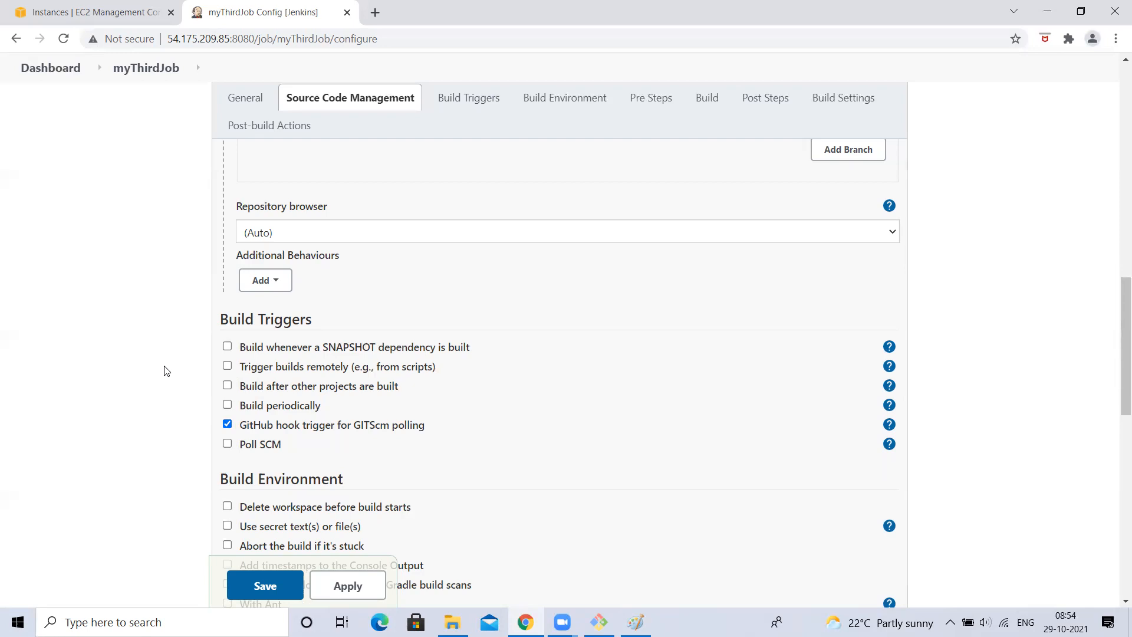
{"action": "left_click", "coordinate": [227, 425]}
{"action": "left_click", "coordinate": [228, 425]}
{"action": "left_click", "coordinate": [317, 585]}
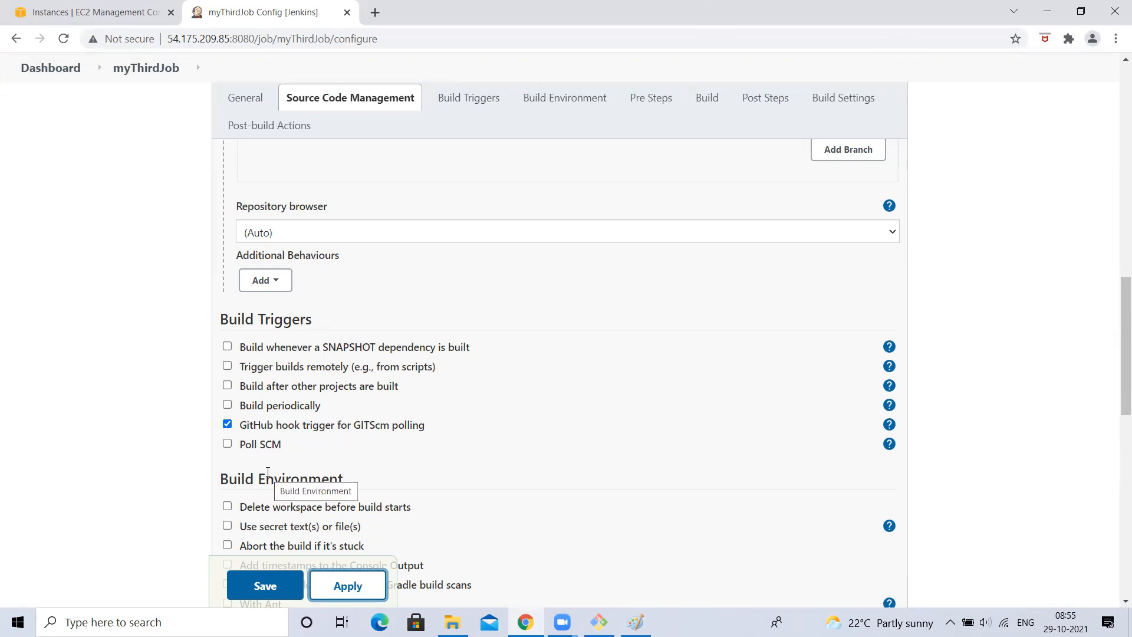
{"action": "scroll", "coordinate": [267, 472], "scroll_direction": "up", "scroll_amount": 6}
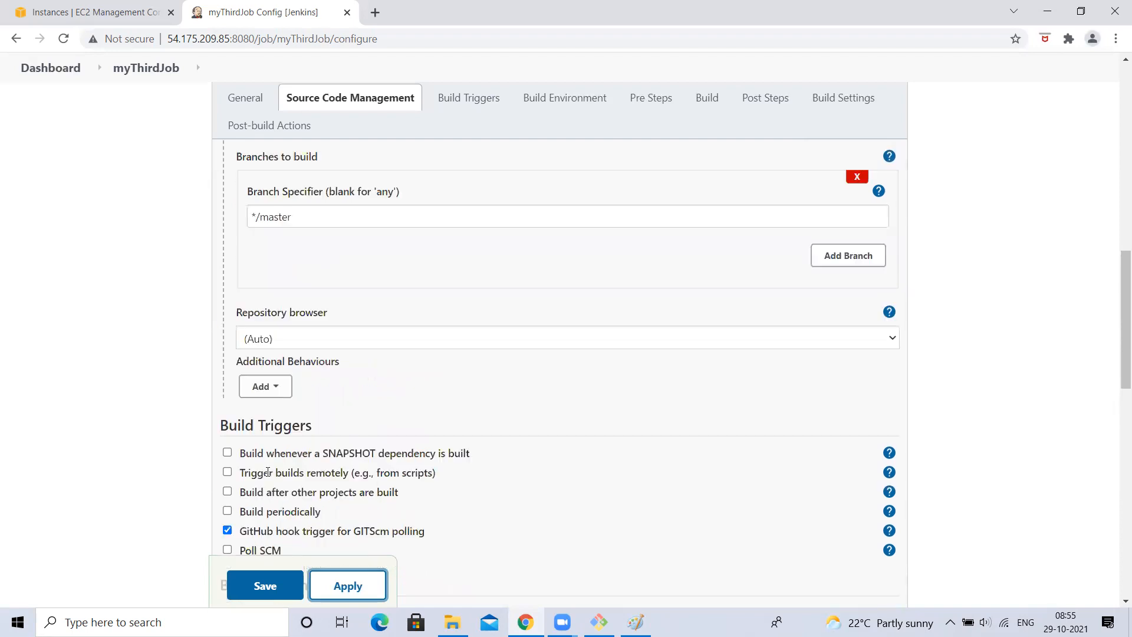
{"action": "scroll", "coordinate": [281, 475], "scroll_direction": "down", "scroll_amount": 2}
{"action": "left_click_drag", "start_coordinate": [258, 397], "coordinate": [407, 399]}
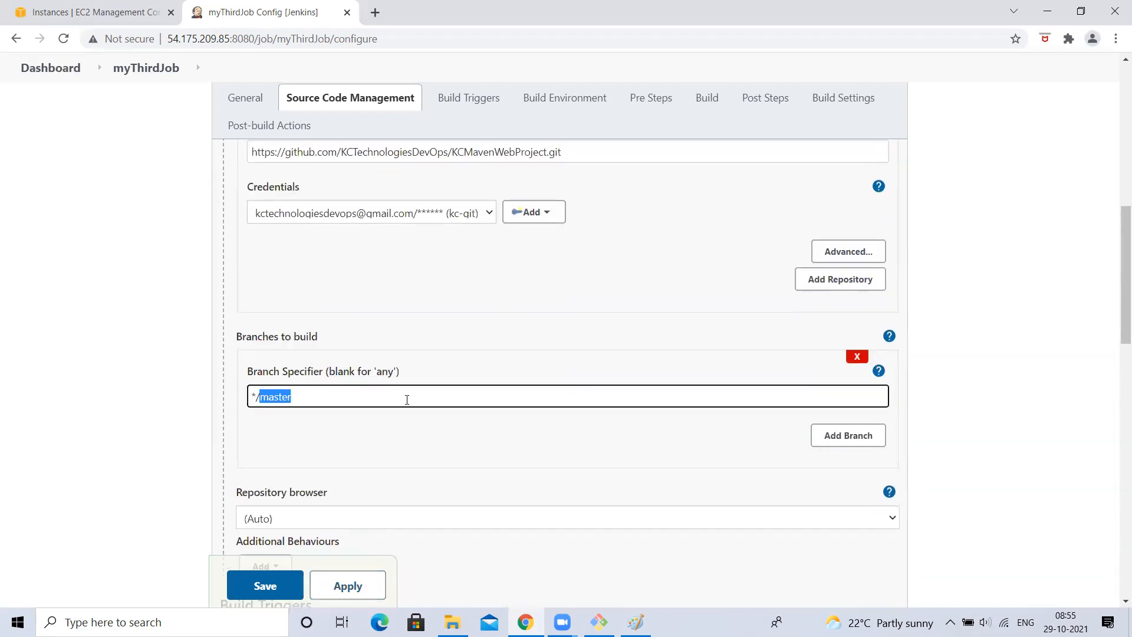
{"action": "scroll", "coordinate": [407, 399], "scroll_direction": "down", "scroll_amount": 8}
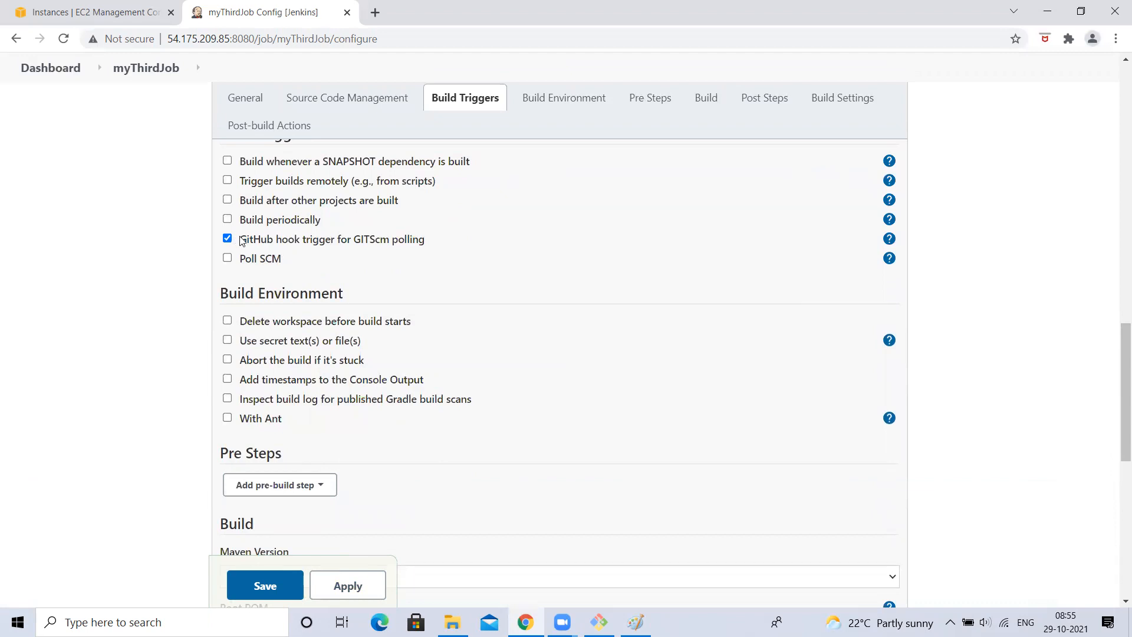
{"action": "scroll", "coordinate": [234, 244], "scroll_direction": "up", "scroll_amount": 8}
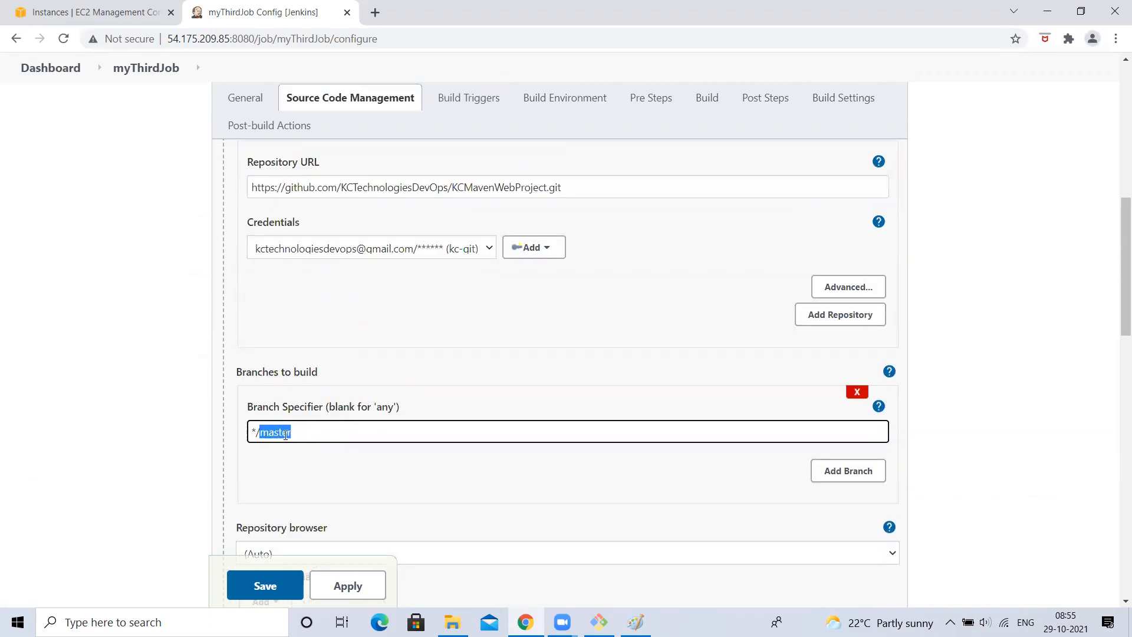
{"action": "scroll", "coordinate": [284, 435], "scroll_direction": "down", "scroll_amount": 8}
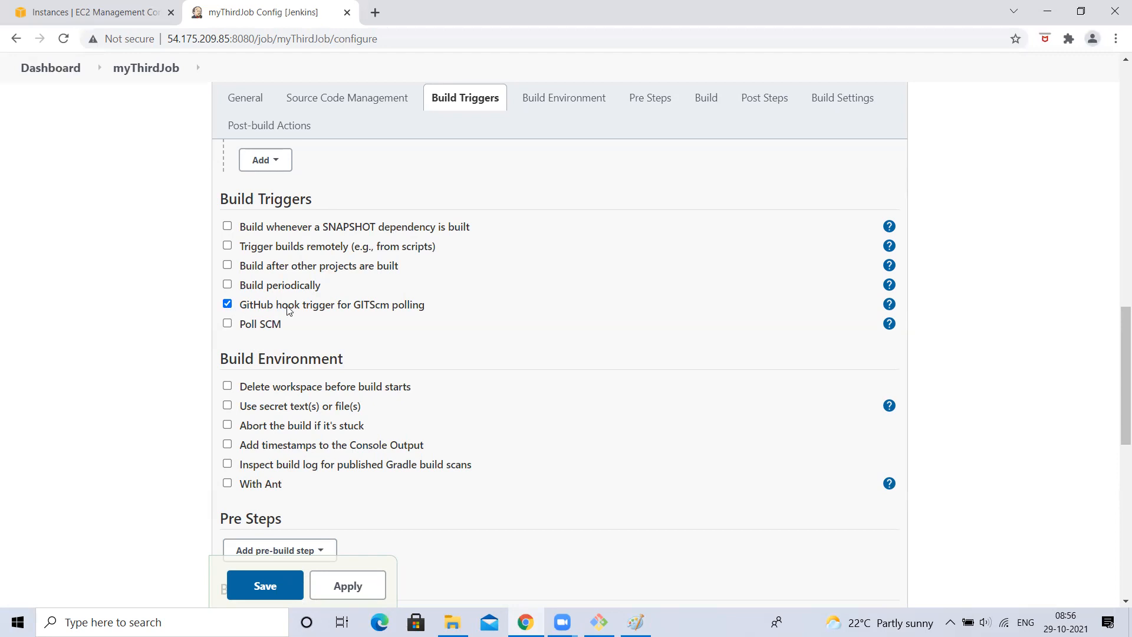
- Load the KCMavenWebProject GitHub repository page in a new Chrome tab
{"action": "left_click", "coordinate": [375, 13]}
{"action": "type", "text": "ki"}
{"action": "key", "text": "BackSpace"}
{"action": "key", "text": "BackSpace"}
{"action": "type", "text": "kcte"}
{"action": "key", "text": "Down"}
{"action": "key", "text": "Down"}
{"action": "key", "text": "Down"}
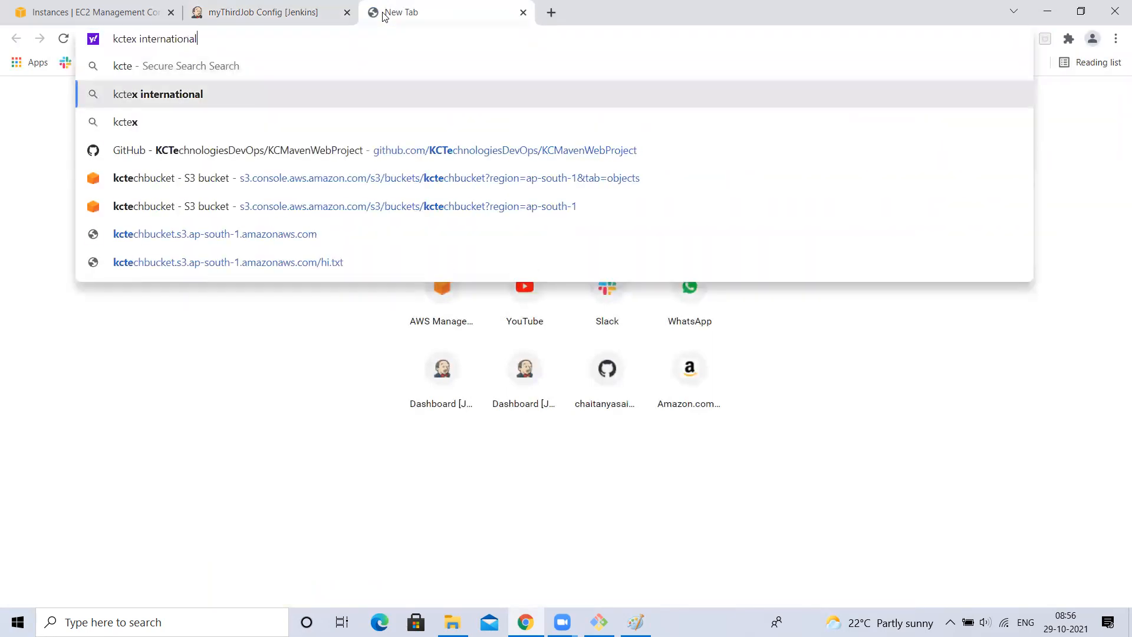
{"action": "key", "text": "Return"}
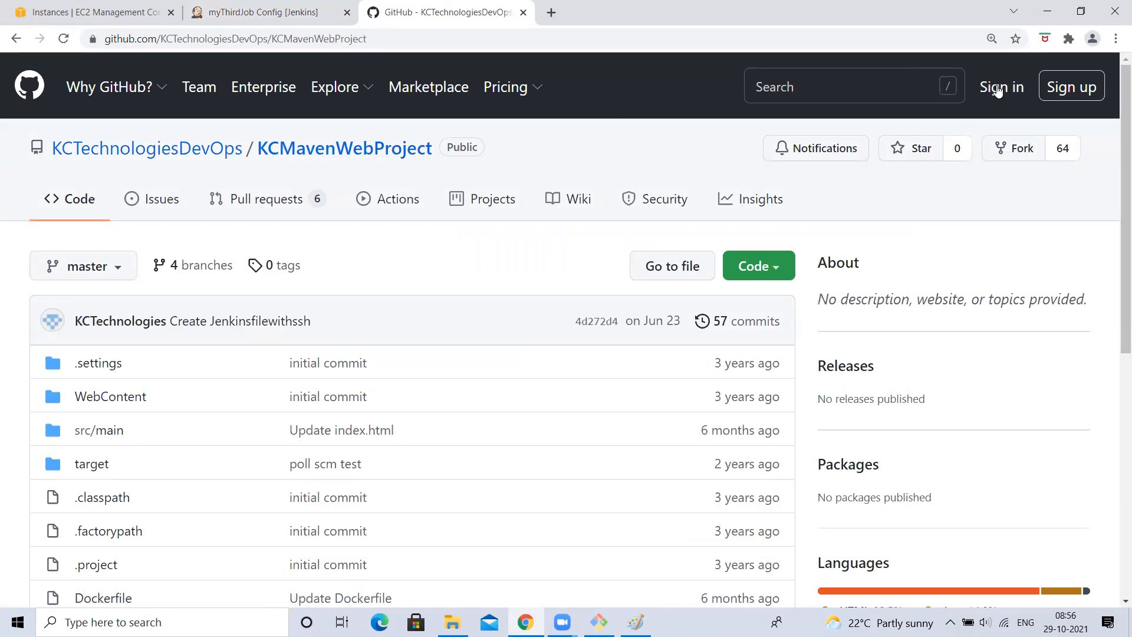
- Sign in to GitHub with the saved username and the account password
{"action": "left_click", "coordinate": [1000, 87]}
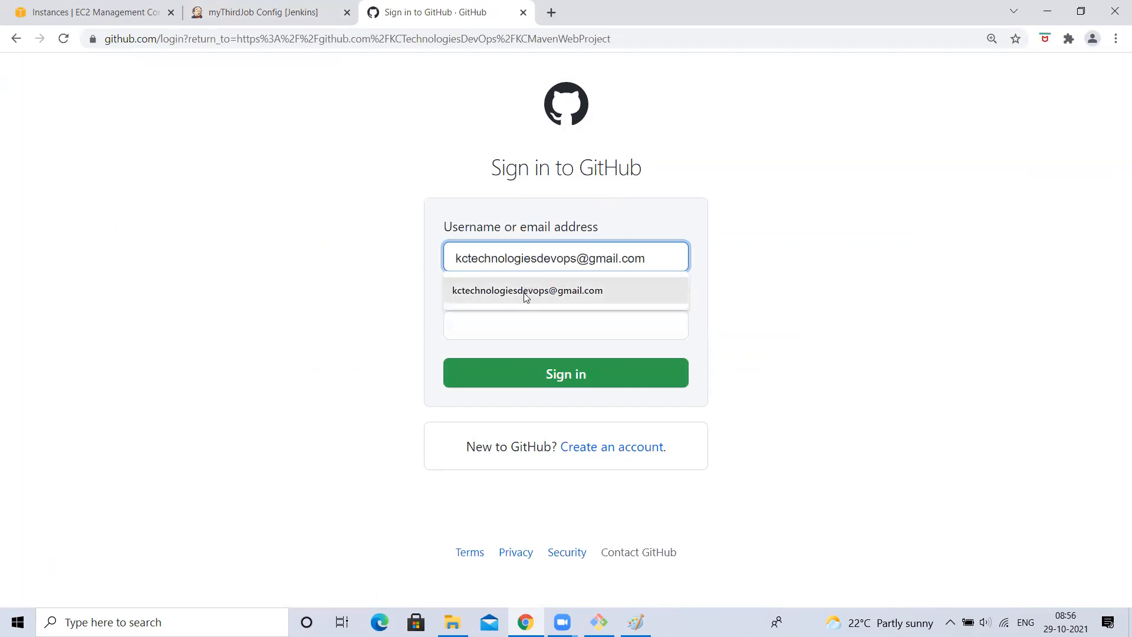
{"action": "left_click", "coordinate": [524, 292]}
{"action": "left_click", "coordinate": [492, 329]}
{"action": "type", "text": "••"}
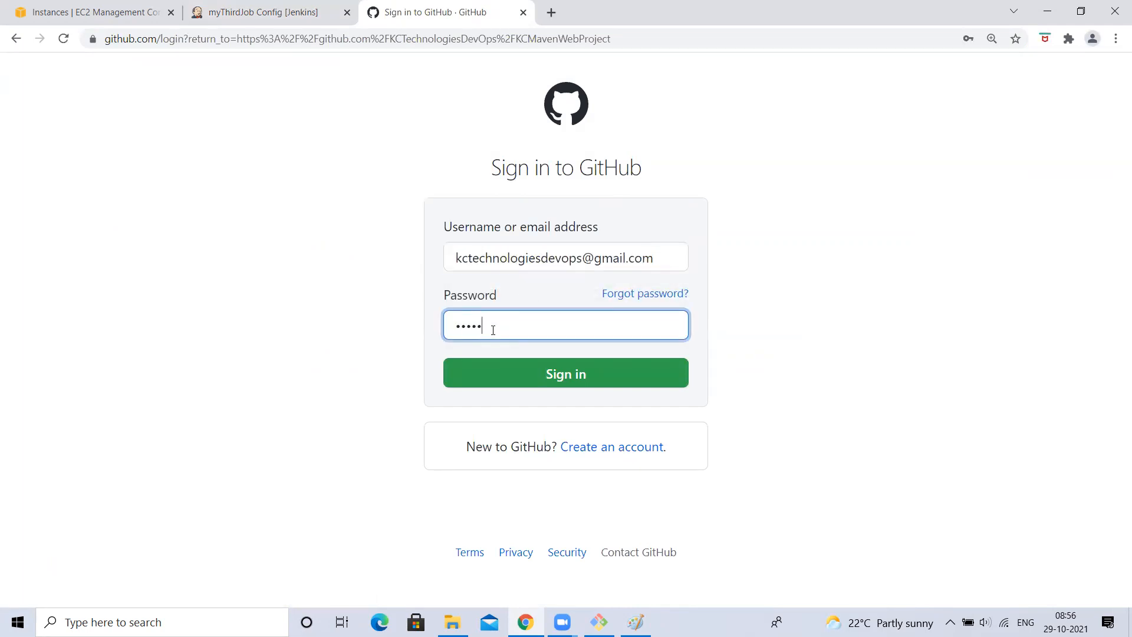
{"action": "key", "text": "Return"}
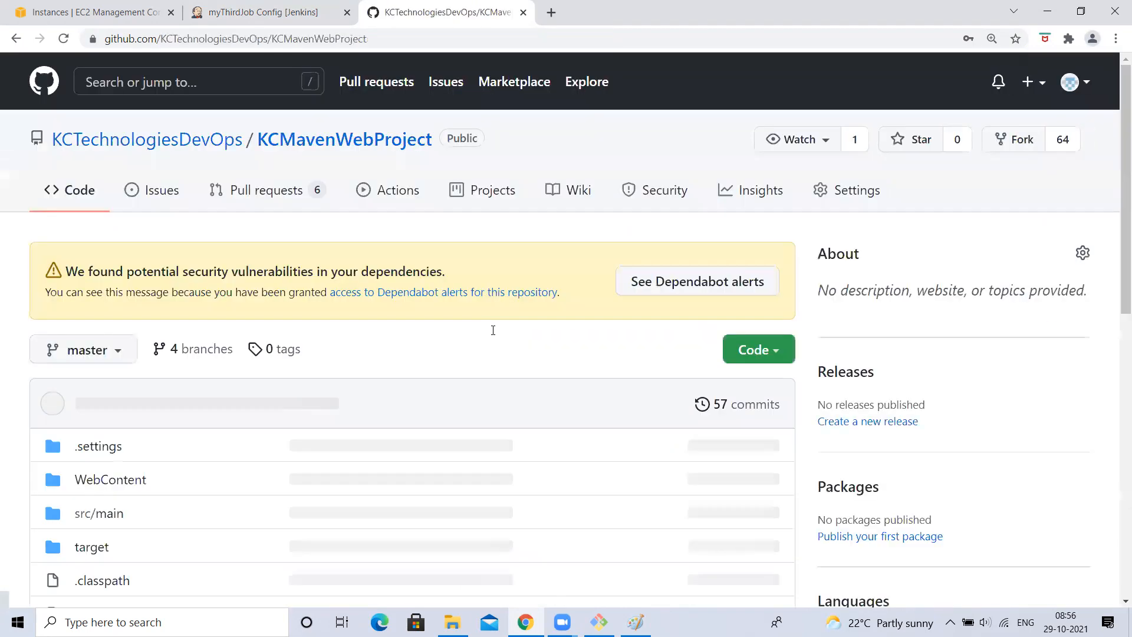
{"action": "scroll", "coordinate": [492, 404], "scroll_direction": "down", "scroll_amount": 5}
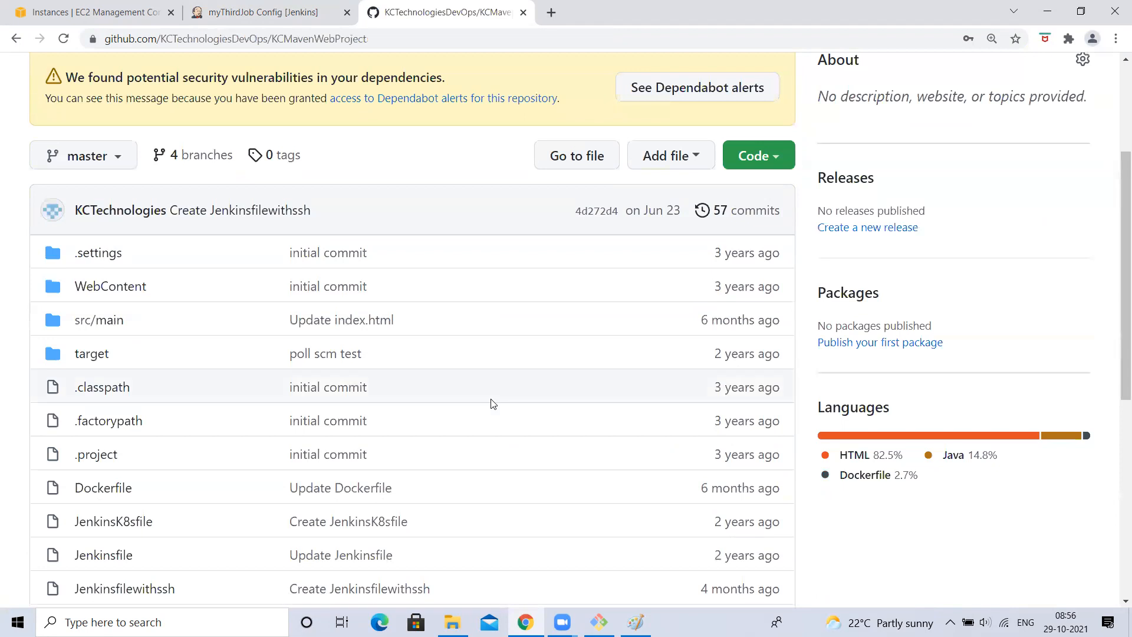
{"action": "scroll", "coordinate": [512, 295], "scroll_direction": "up", "scroll_amount": 3}
{"action": "scroll", "coordinate": [395, 269], "scroll_direction": "up", "scroll_amount": 2}
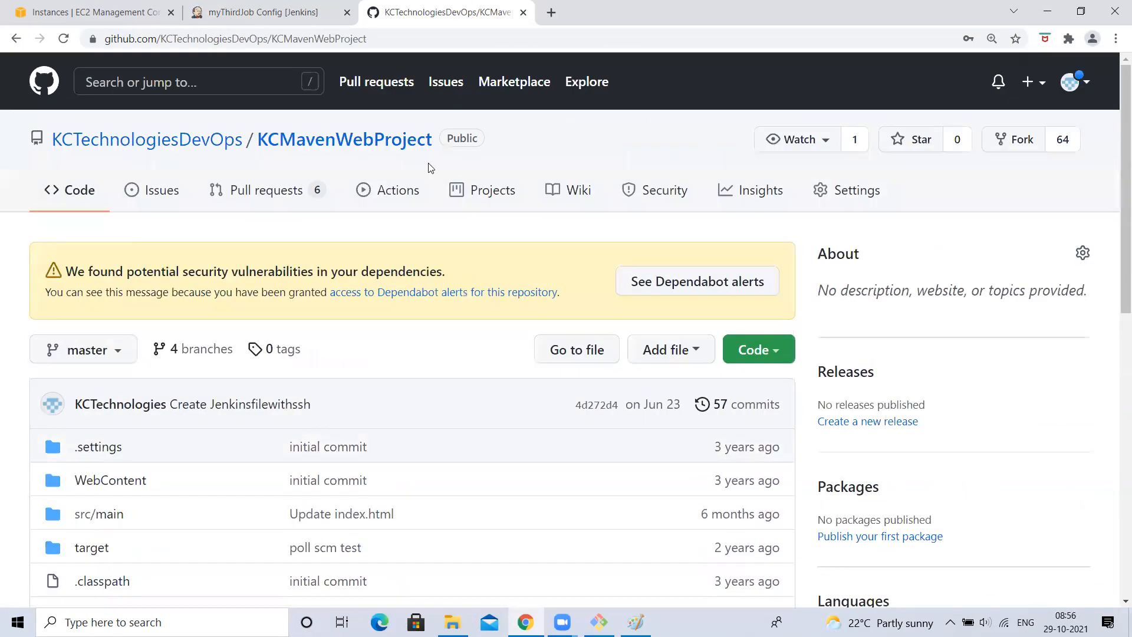
{"action": "key", "text": "alt+Tab"}
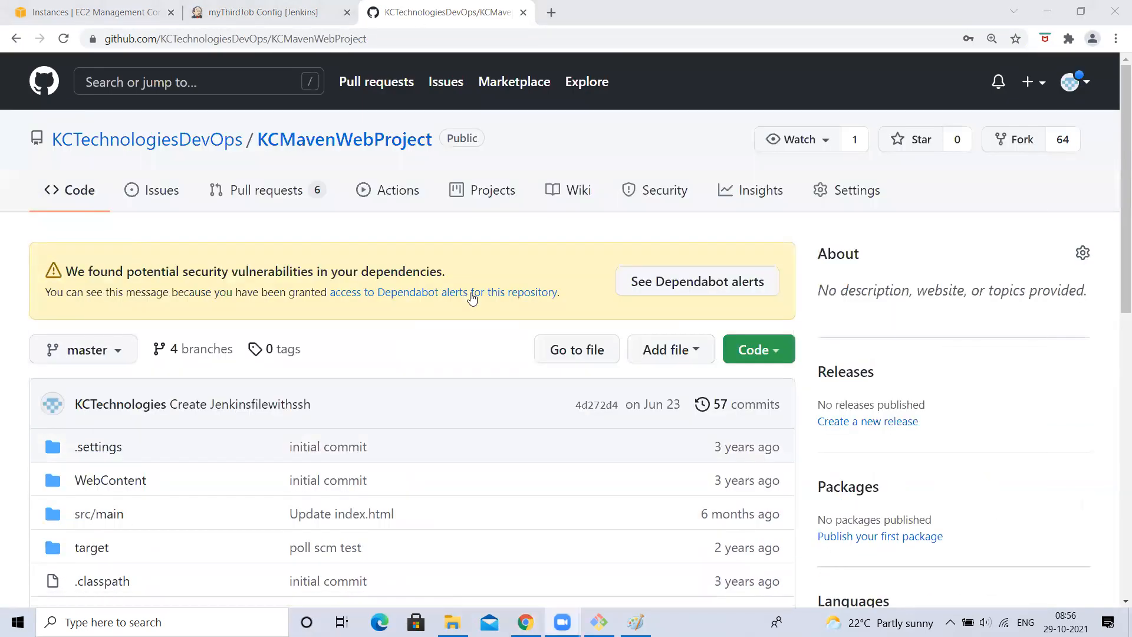
{"action": "left_click", "coordinate": [244, 7]}
{"action": "scroll", "coordinate": [462, 254], "scroll_direction": "up", "scroll_amount": 2}
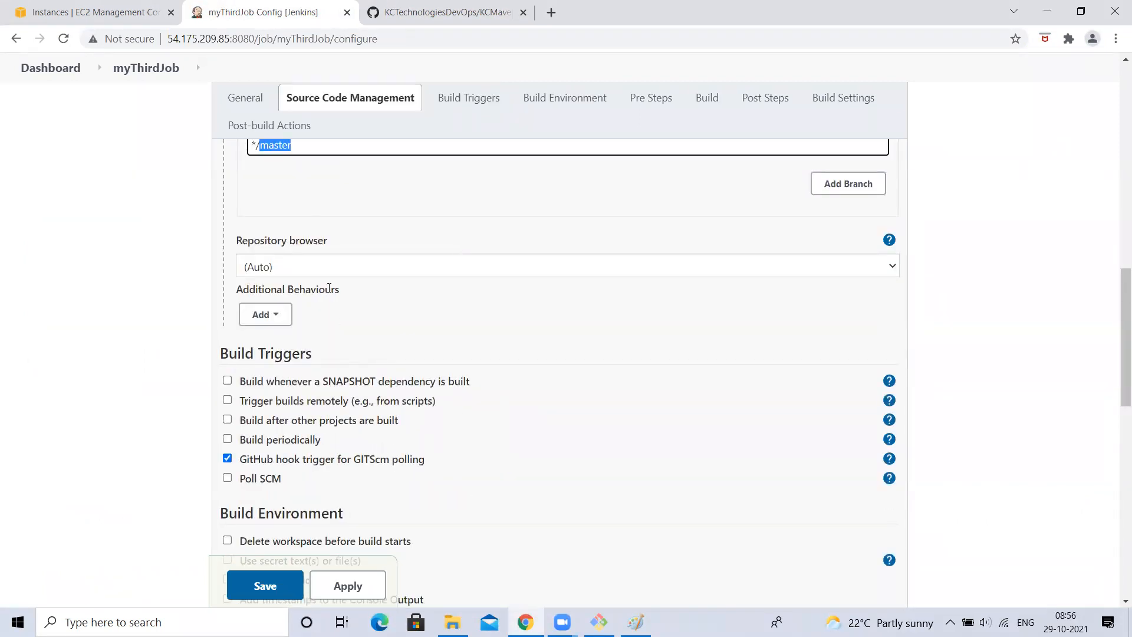
{"action": "scroll", "coordinate": [329, 288], "scroll_direction": "up", "scroll_amount": 3}
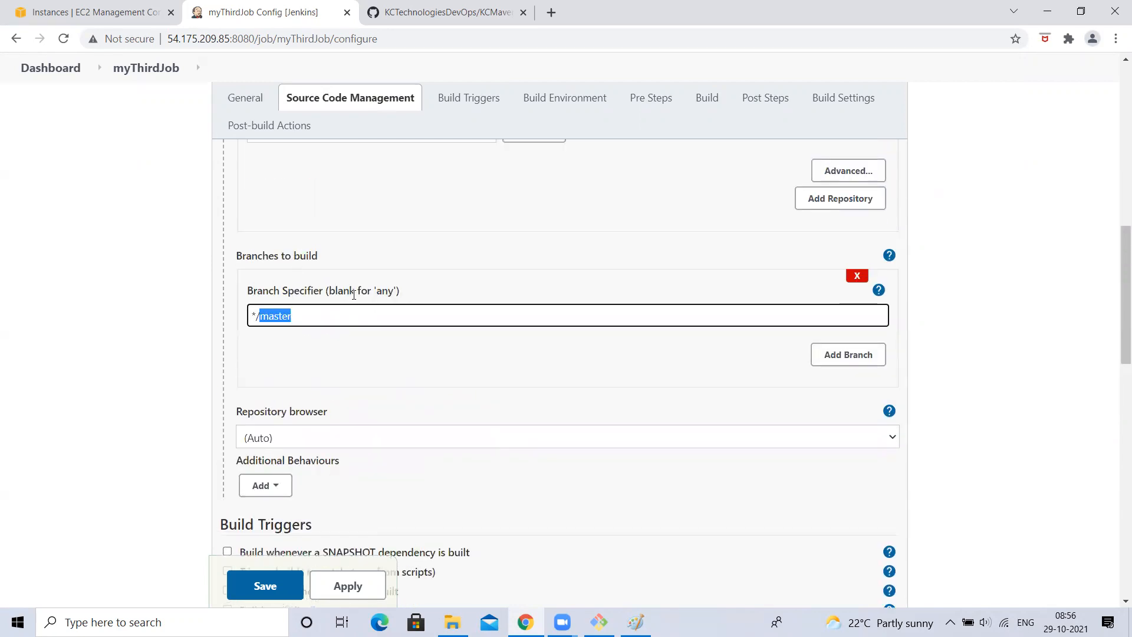
{"action": "scroll", "coordinate": [274, 316], "scroll_direction": "up", "scroll_amount": 3}
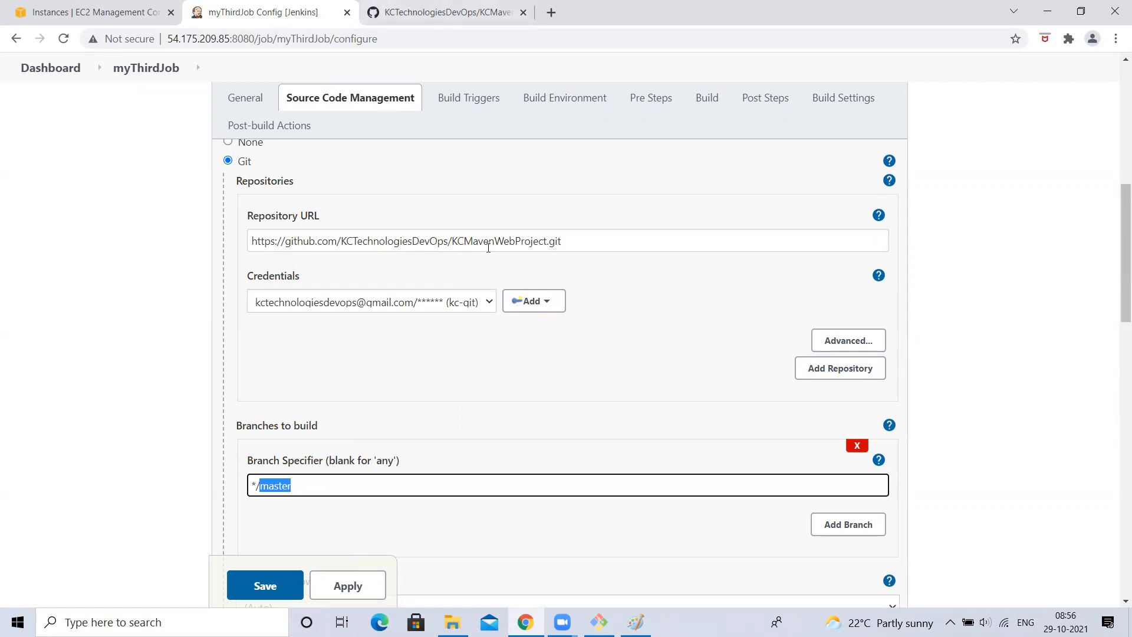
{"action": "left_click", "coordinate": [426, 5]}
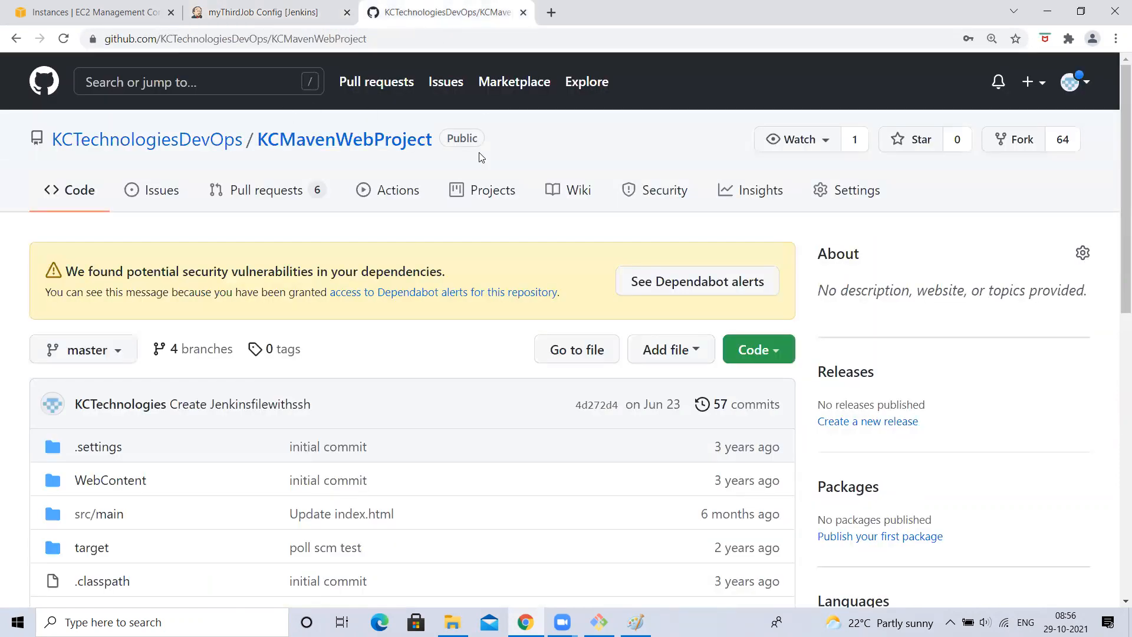
- Open the push webhook under Settings > Webhooks and save it unchanged with Update webhook
{"action": "left_click", "coordinate": [854, 195]}
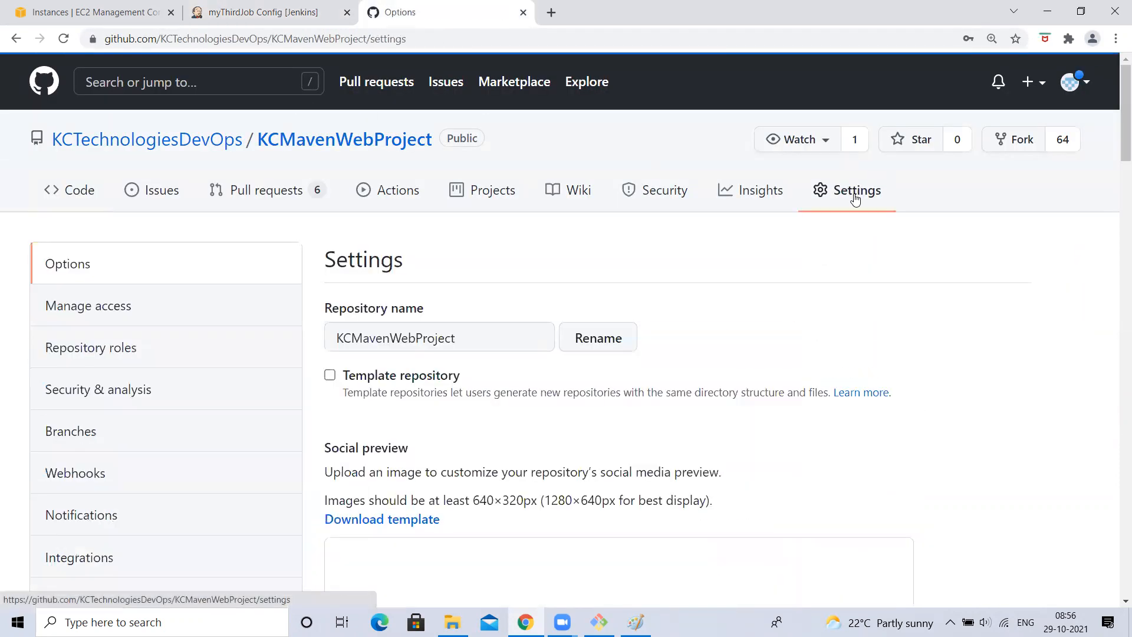
{"action": "scroll", "coordinate": [140, 516], "scroll_direction": "down", "scroll_amount": 1}
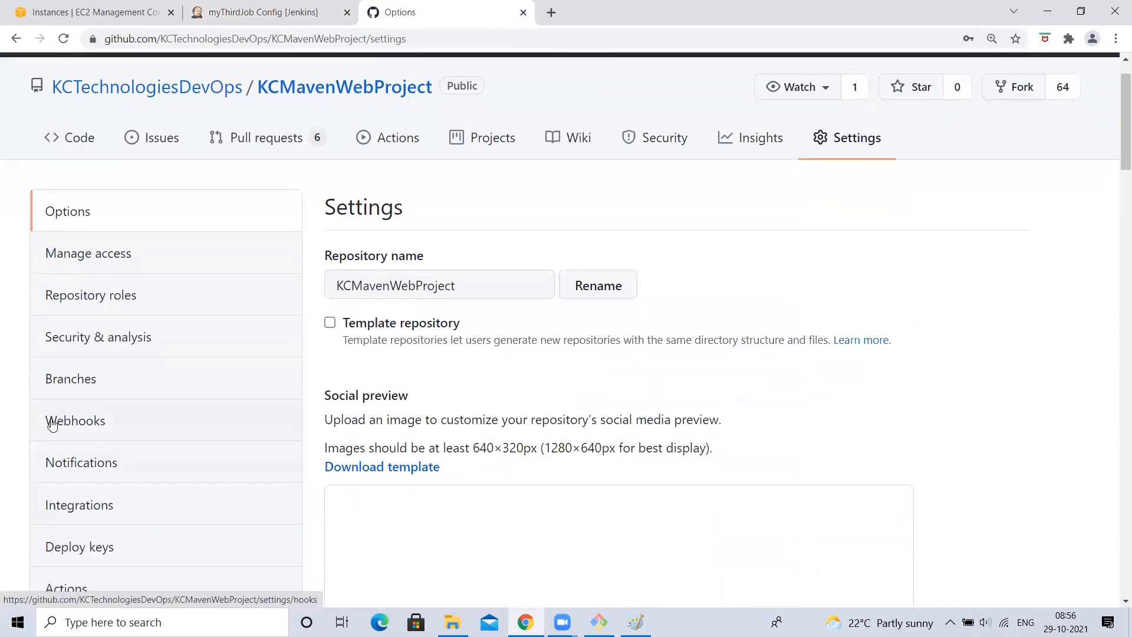
{"action": "left_click", "coordinate": [90, 425]}
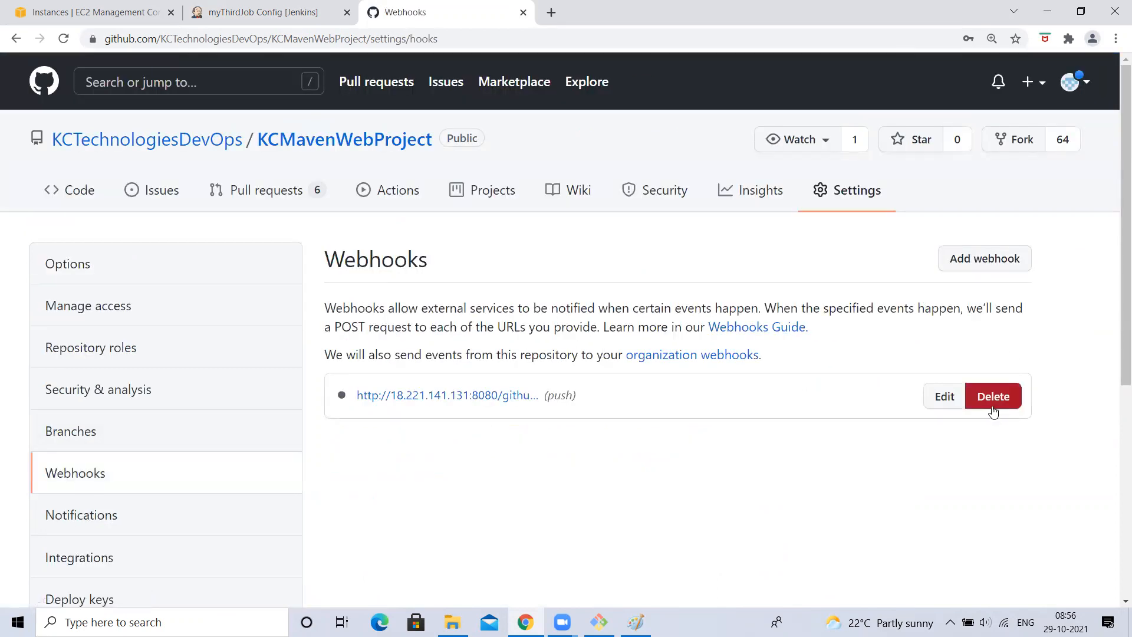
{"action": "left_click", "coordinate": [949, 403]}
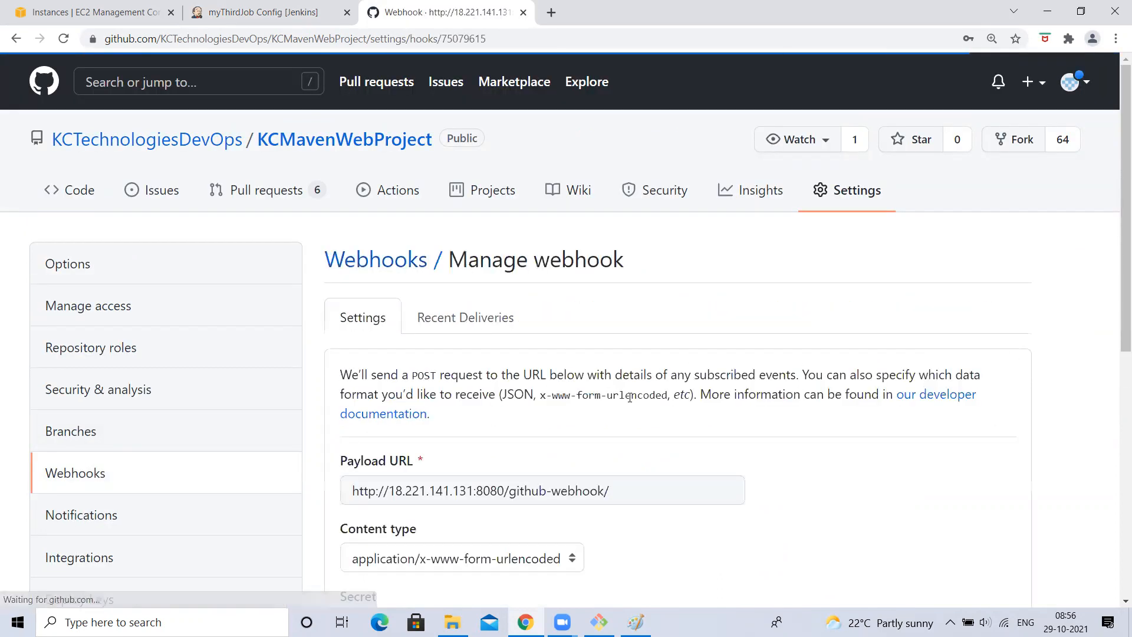
{"action": "left_click_drag", "start_coordinate": [624, 489], "coordinate": [269, 505]}
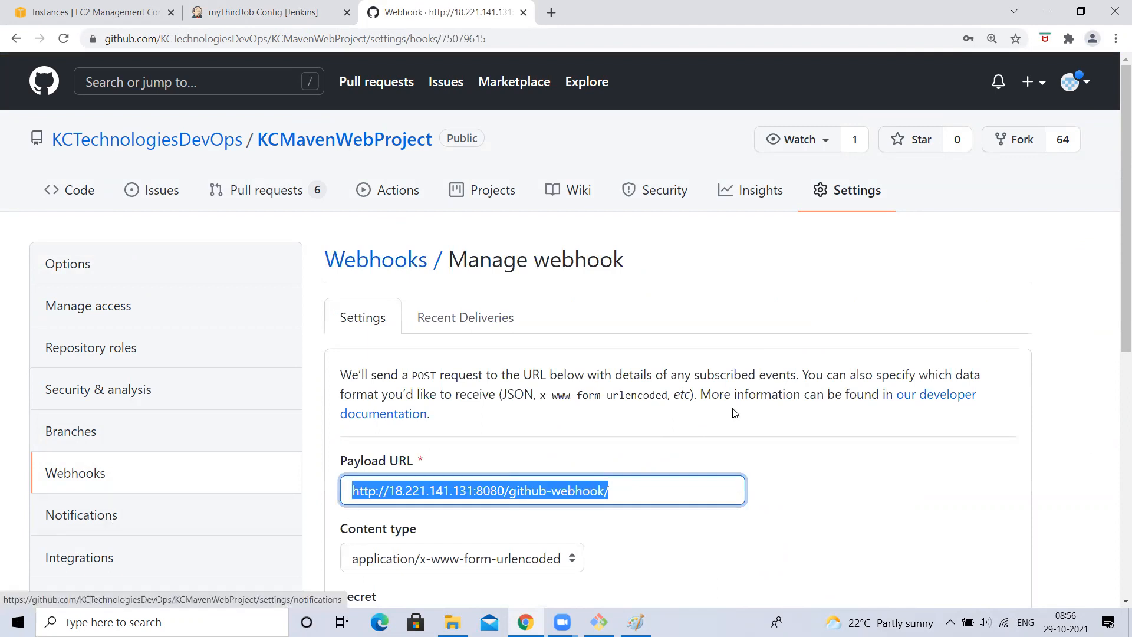
{"action": "scroll", "coordinate": [734, 412], "scroll_direction": "down", "scroll_amount": 8}
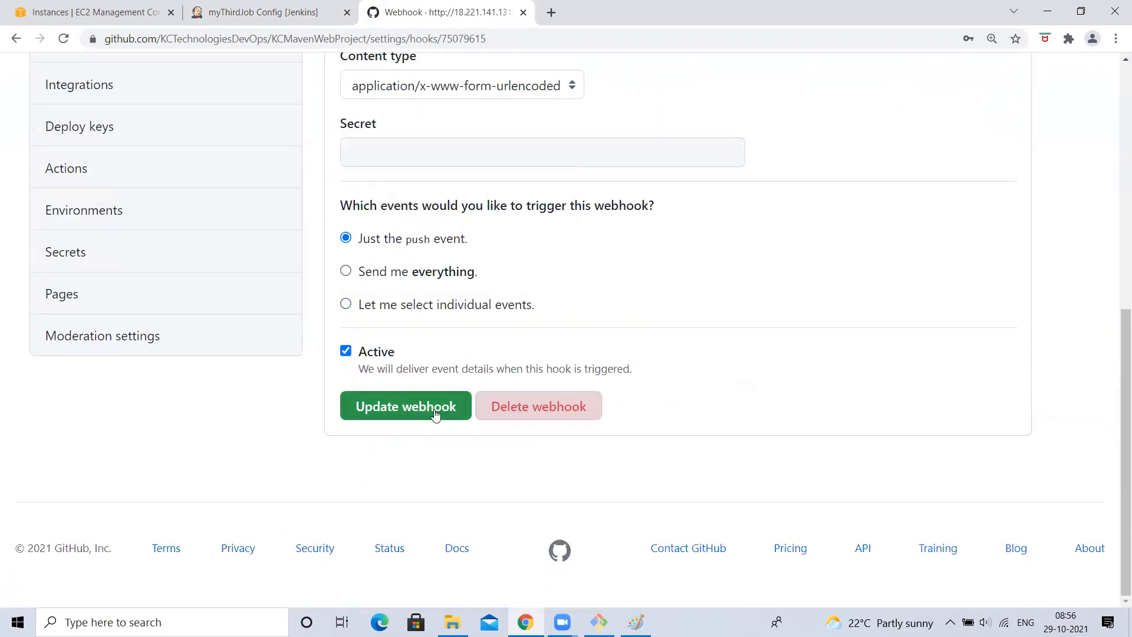
{"action": "left_click", "coordinate": [416, 417]}
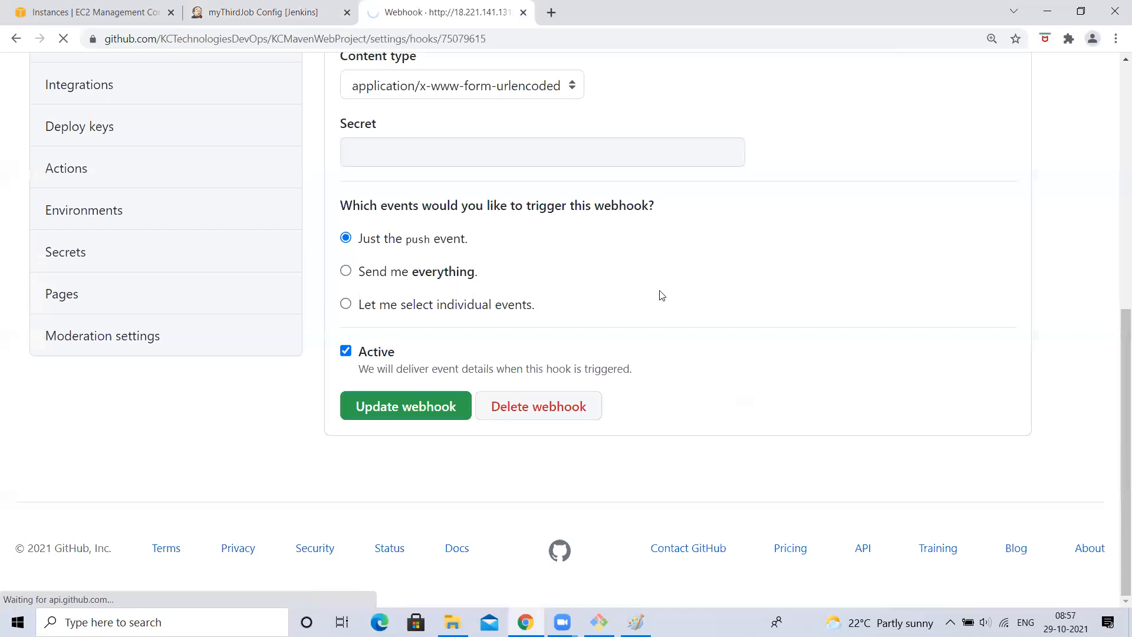
- Start deleting the webhook but cancel the confirmation, keeping it
{"action": "scroll", "coordinate": [459, 480], "scroll_direction": "down", "scroll_amount": 7}
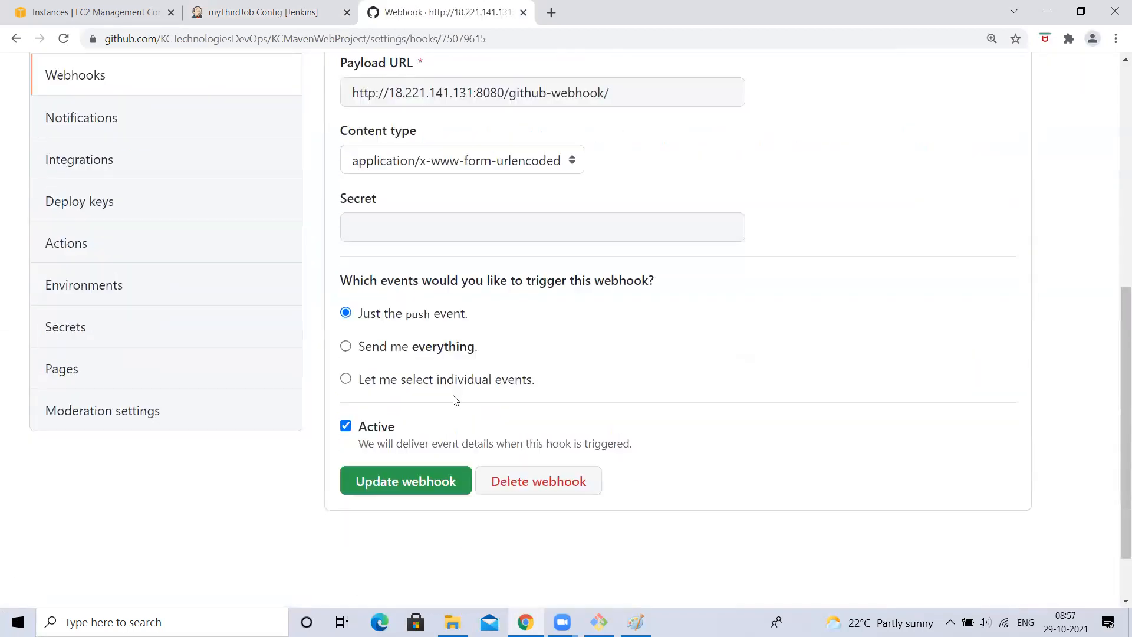
{"action": "scroll", "coordinate": [455, 401], "scroll_direction": "down", "scroll_amount": 1}
{"action": "left_click", "coordinate": [512, 407]}
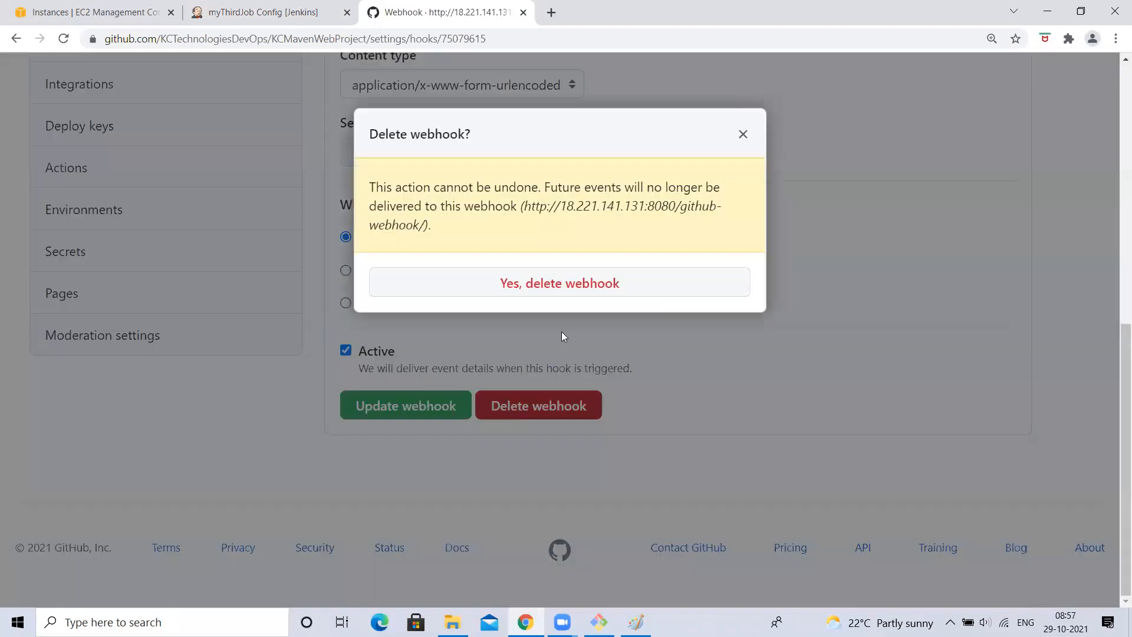
{"action": "left_click", "coordinate": [742, 134]}
{"action": "scroll", "coordinate": [428, 386], "scroll_direction": "up", "scroll_amount": 5}
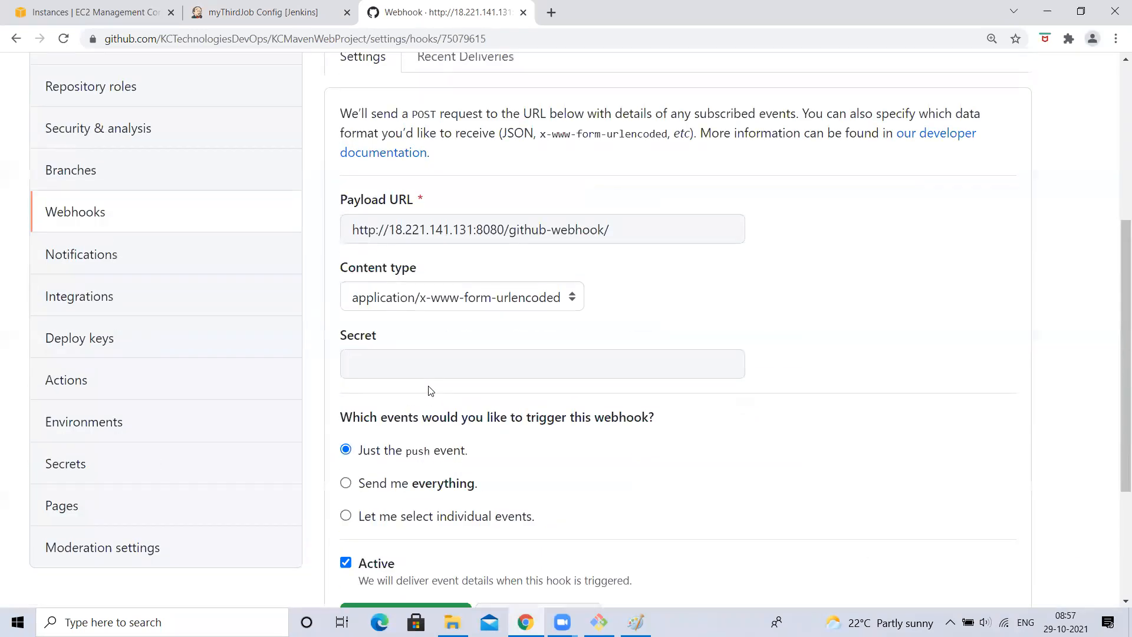
{"action": "scroll", "coordinate": [398, 563], "scroll_direction": "down", "scroll_amount": 4}
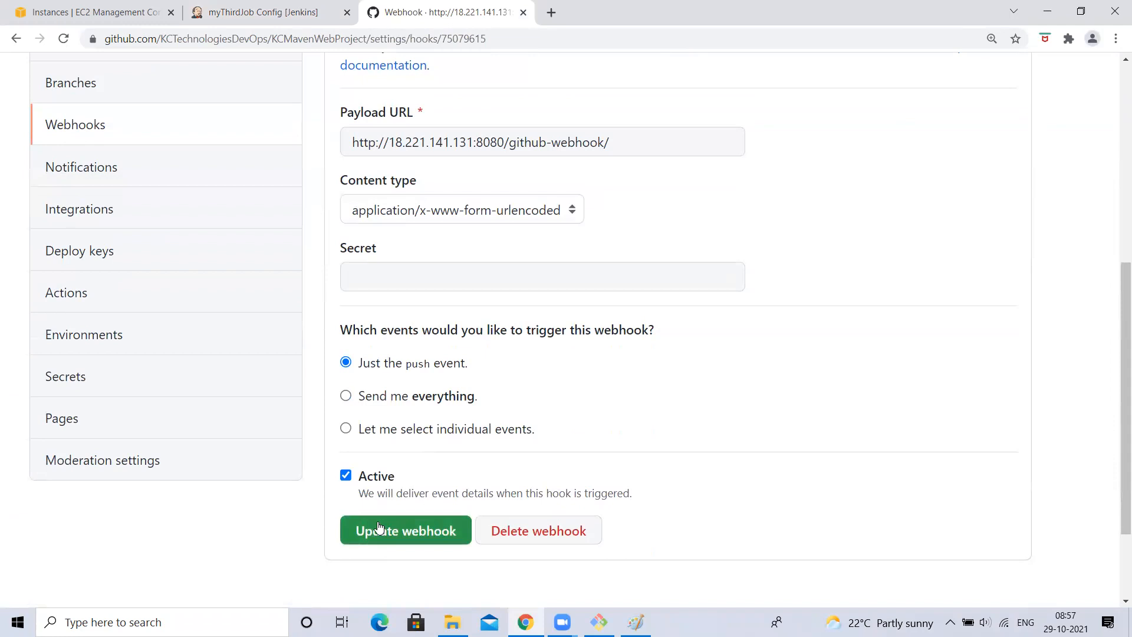
{"action": "left_click", "coordinate": [74, 171]}
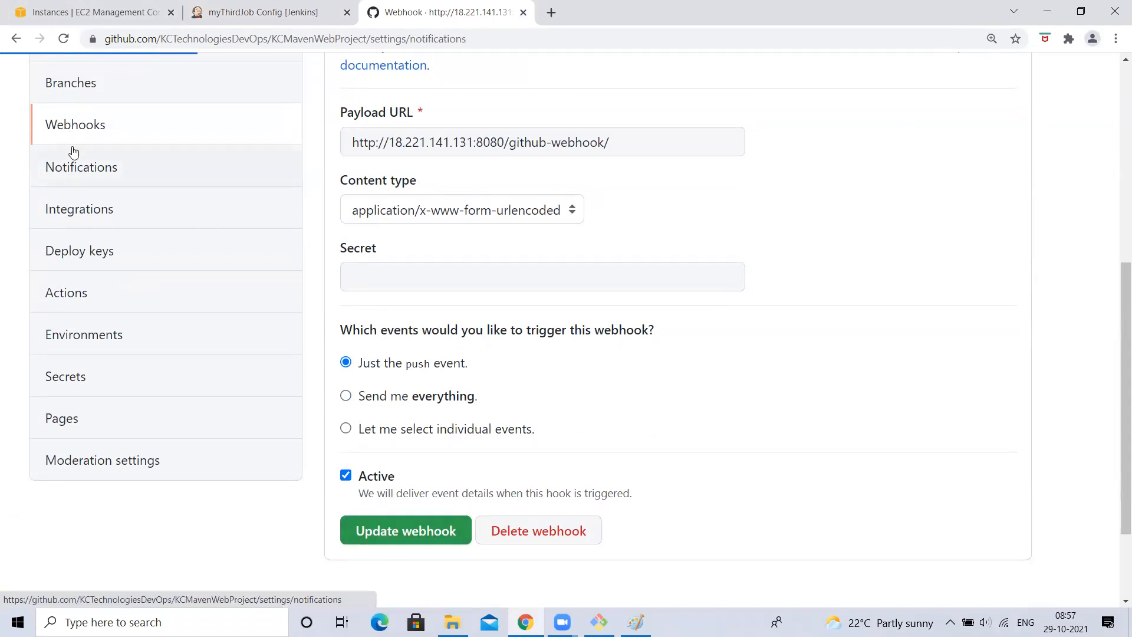
- Reopen the webhook for editing and select Jenkins' 54.175.209.85:8080 address in its tab
{"action": "left_click", "coordinate": [77, 469]}
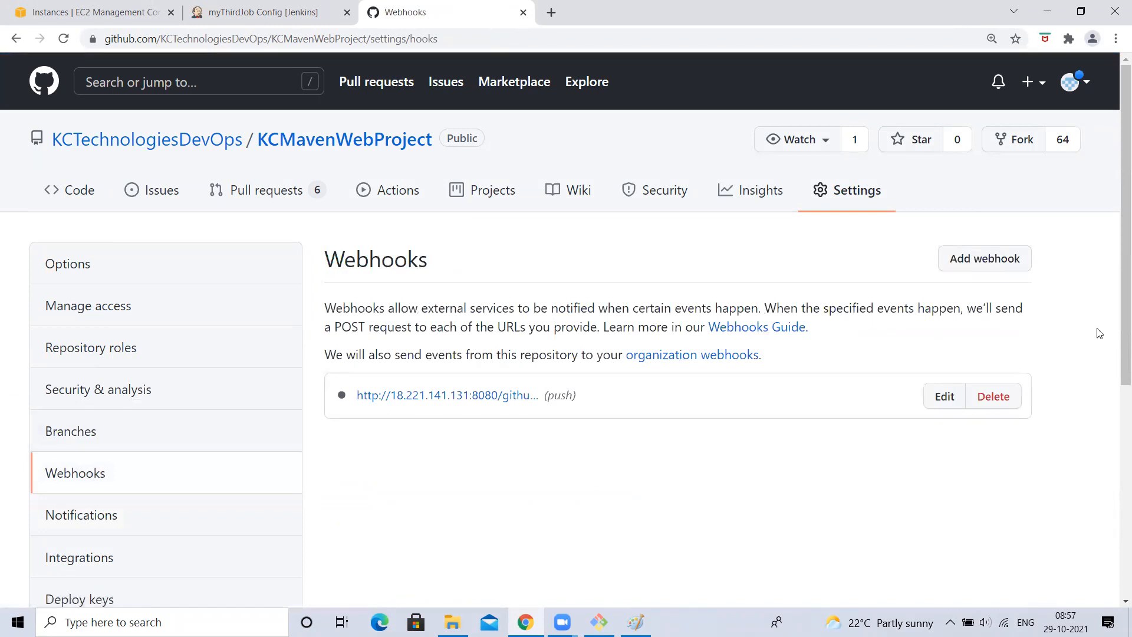
{"action": "left_click", "coordinate": [980, 265]}
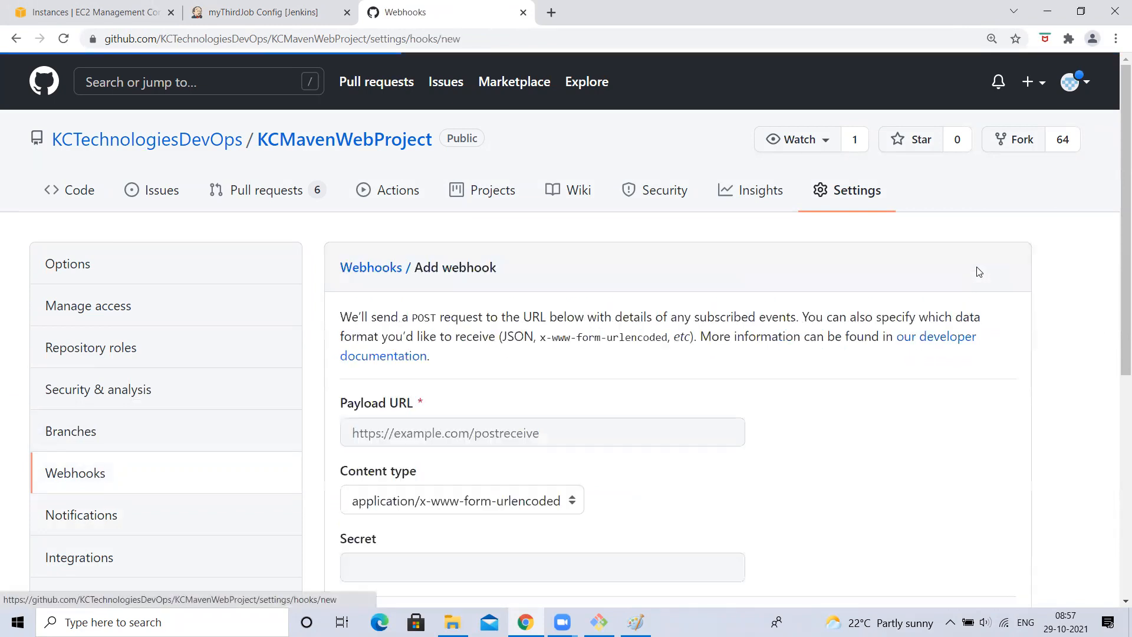
{"action": "scroll", "coordinate": [735, 366], "scroll_direction": "down", "scroll_amount": 6}
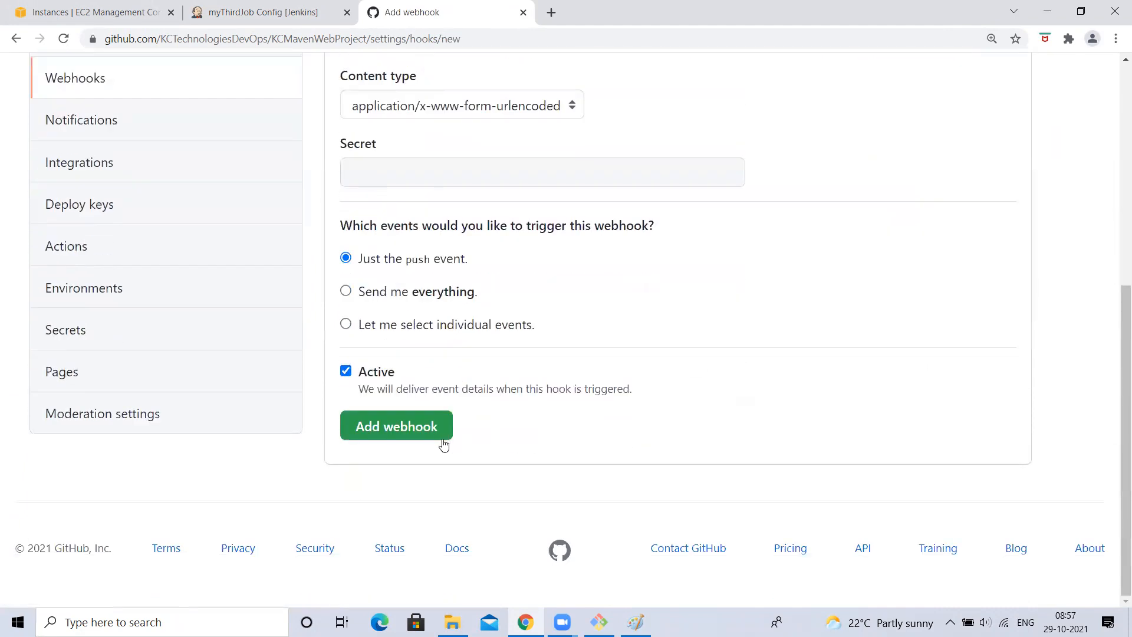
{"action": "left_click", "coordinate": [76, 168]}
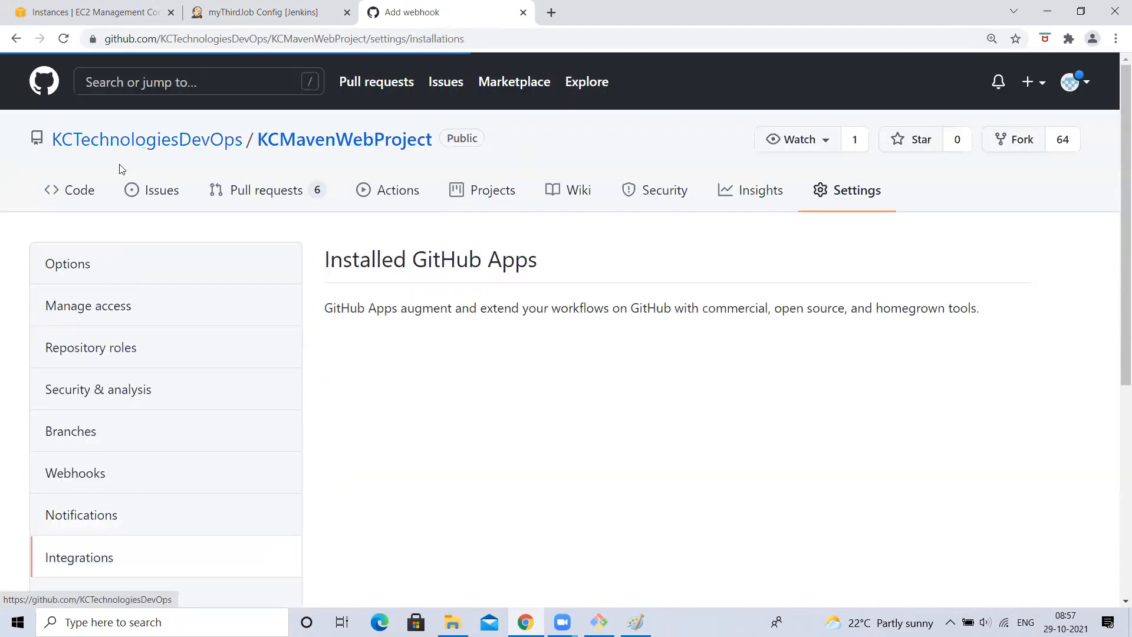
{"action": "left_click", "coordinate": [83, 474]}
{"action": "left_click", "coordinate": [941, 400]}
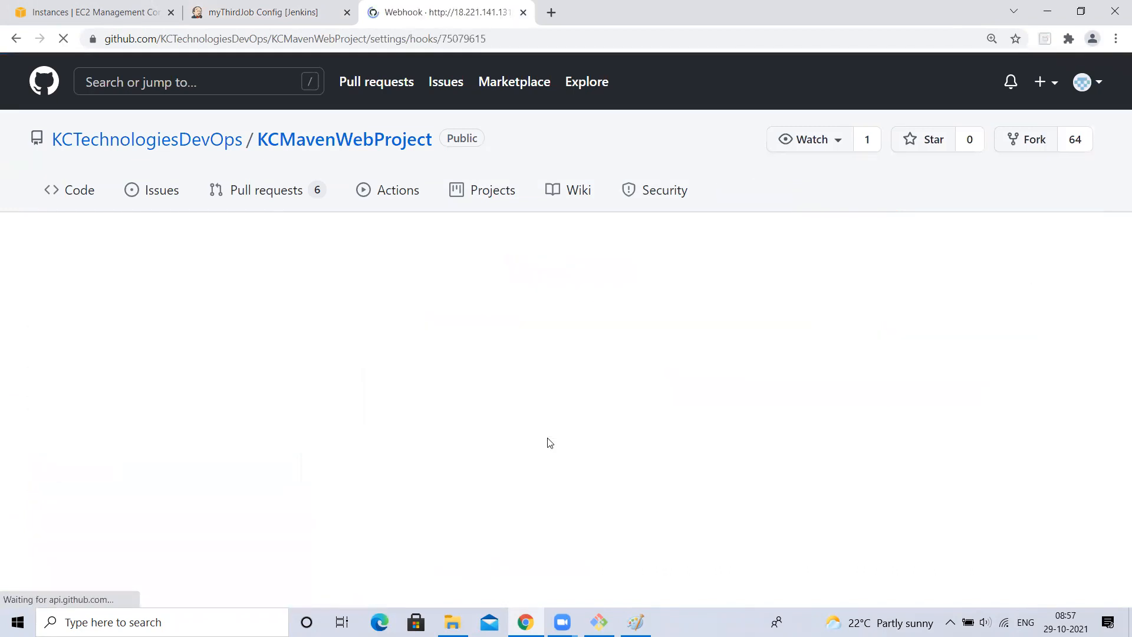
{"action": "scroll", "coordinate": [548, 442], "scroll_direction": "down", "scroll_amount": 2}
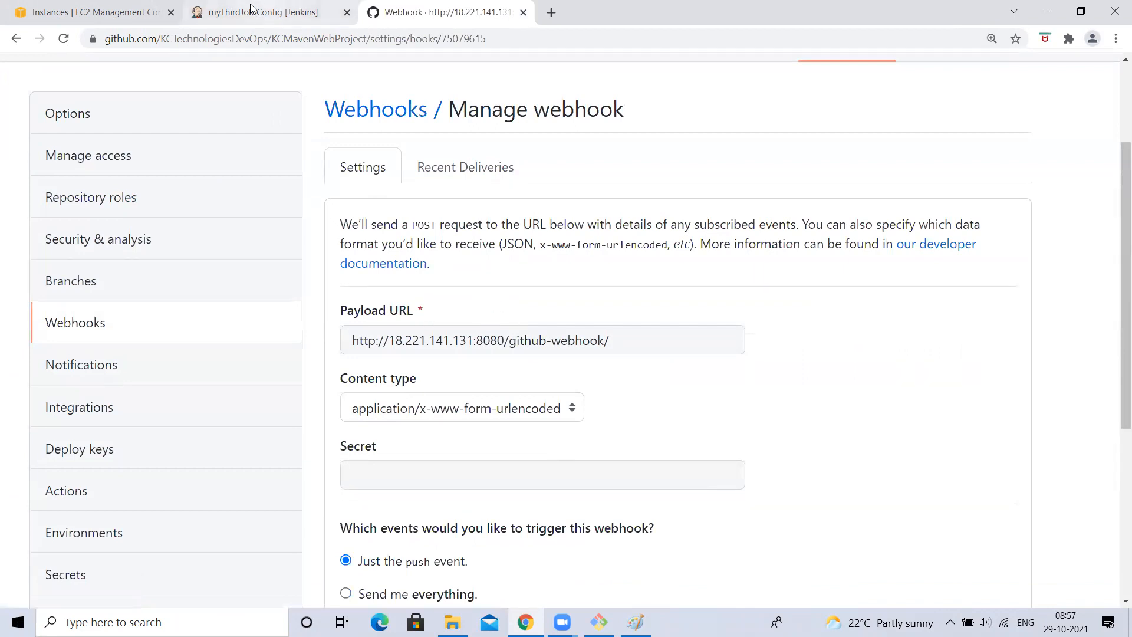
{"action": "left_click", "coordinate": [254, 10]}
{"action": "left_click_drag", "start_coordinate": [256, 40], "coordinate": [167, 39]}
{"action": "key", "text": "ctrl+c"}
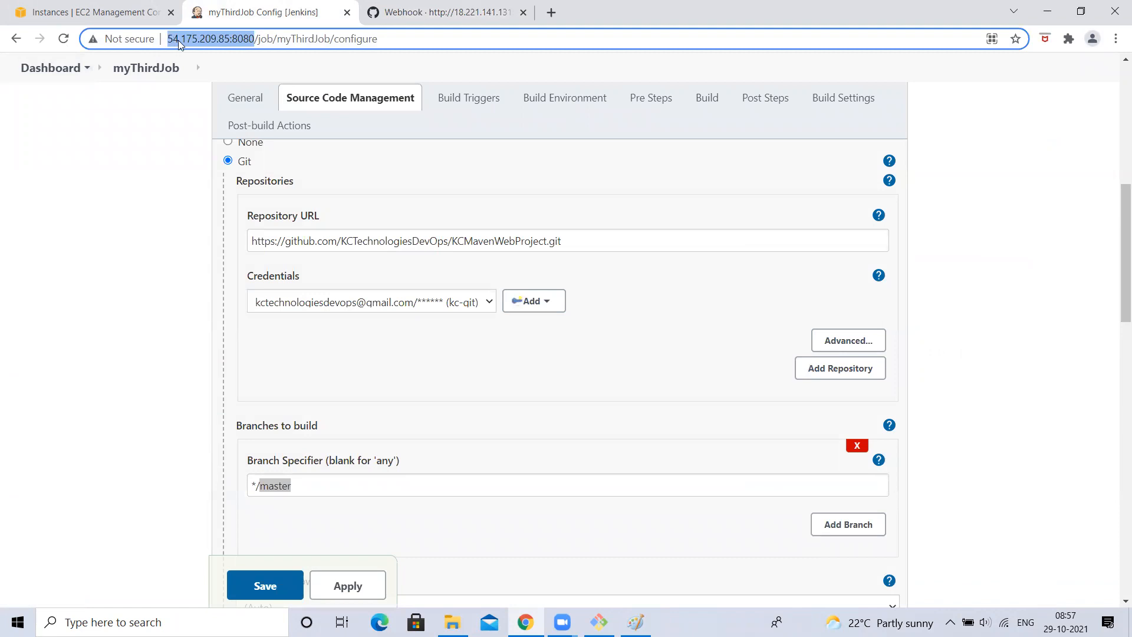
{"action": "left_click", "coordinate": [424, 12]}
{"action": "left_click_drag", "start_coordinate": [503, 340], "coordinate": [273, 339]}
{"action": "key", "text": "ctrl+v"}
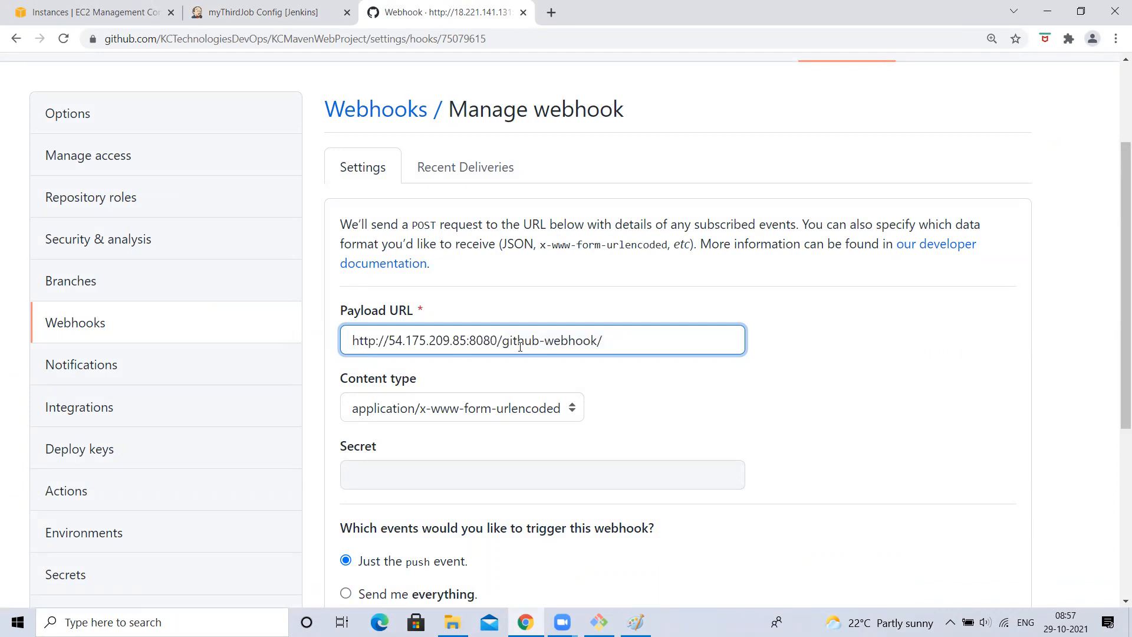
{"action": "left_click_drag", "start_coordinate": [499, 340], "coordinate": [614, 344]}
{"action": "left_click", "coordinate": [600, 343]}
{"action": "left_click", "coordinate": [489, 340]}
{"action": "scroll", "coordinate": [359, 340], "scroll_direction": "up", "scroll_amount": 3}
{"action": "key", "text": "ctrl+a"}
{"action": "key", "text": "ctrl+c"}
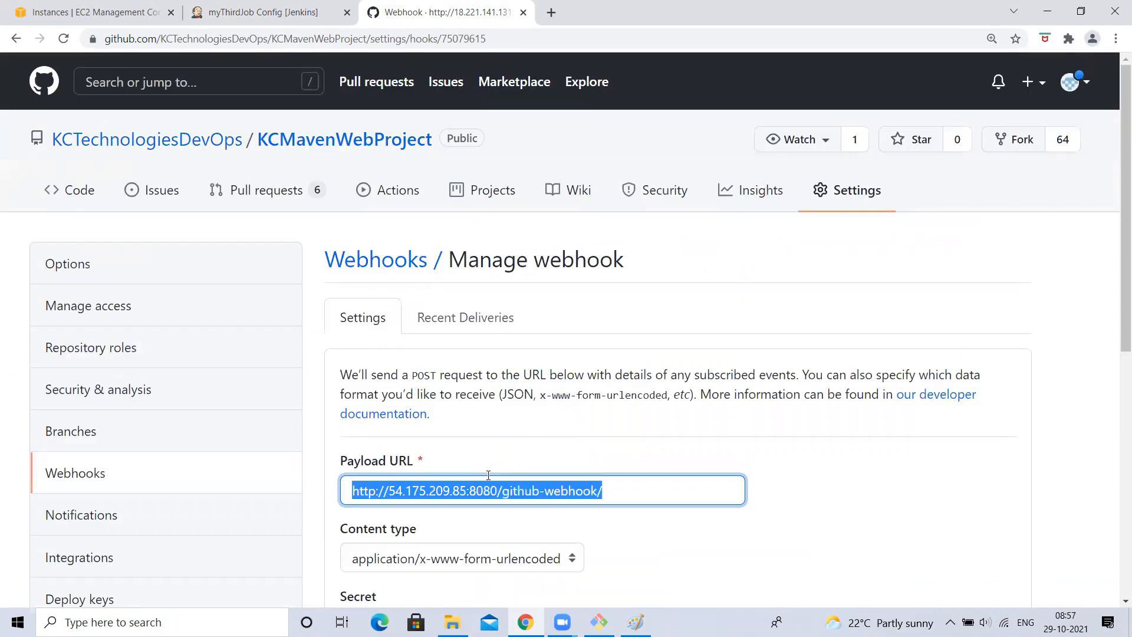
- Delete the old webhook and confirm the deletion
{"action": "scroll", "coordinate": [488, 475], "scroll_direction": "down", "scroll_amount": 8}
{"action": "left_click", "coordinate": [536, 403]}
{"action": "left_click", "coordinate": [602, 299]}
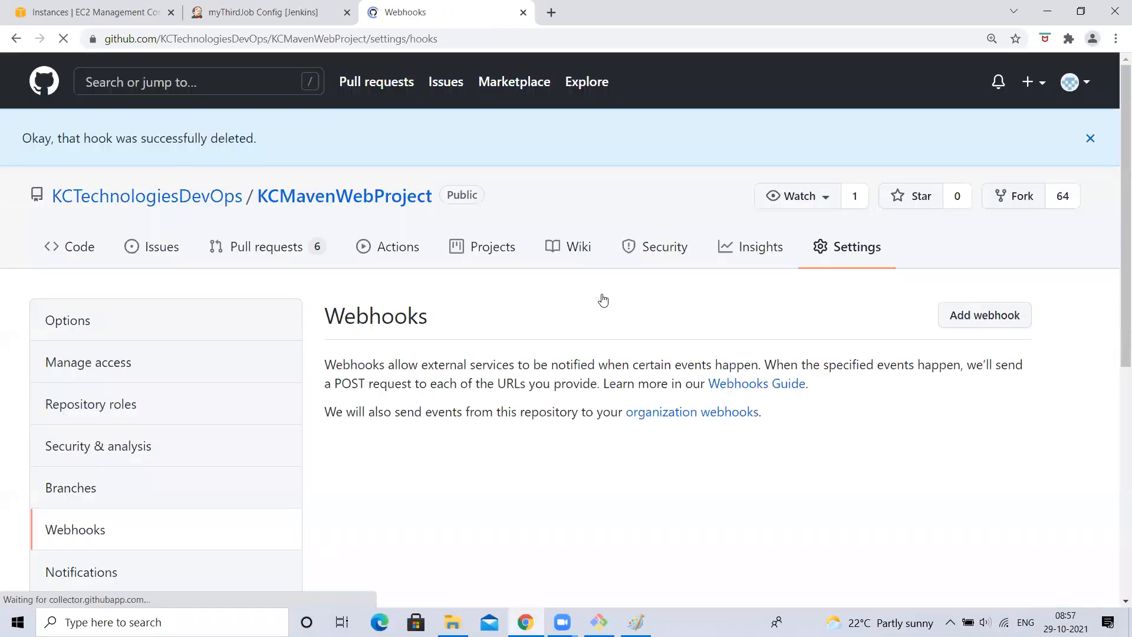
{"action": "left_click", "coordinate": [986, 318]}
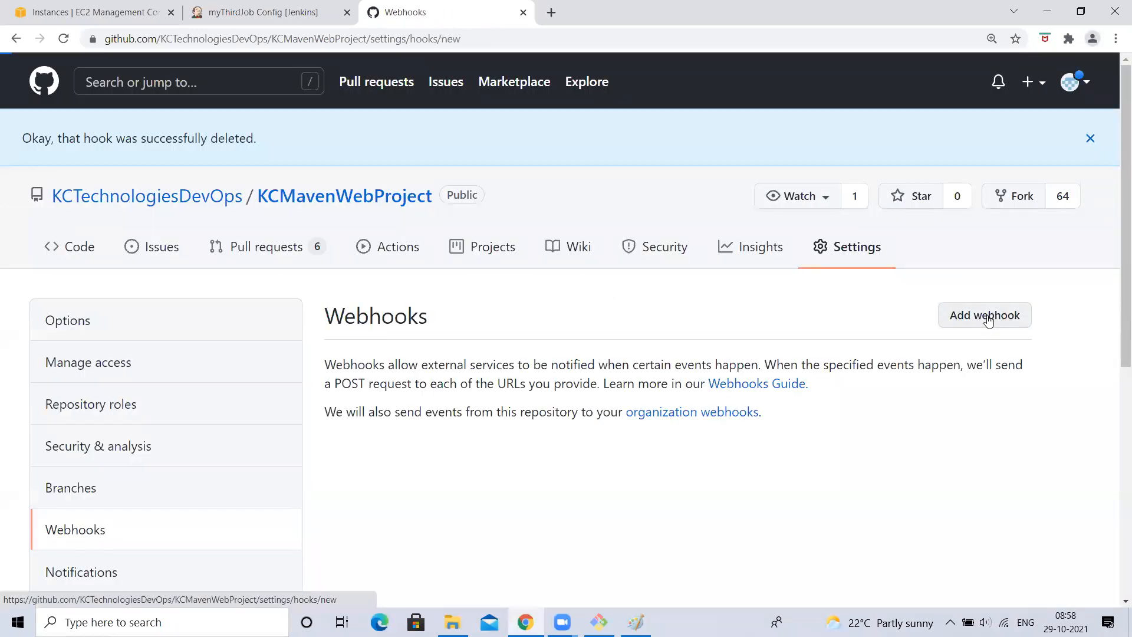
{"action": "left_click", "coordinate": [426, 436]}
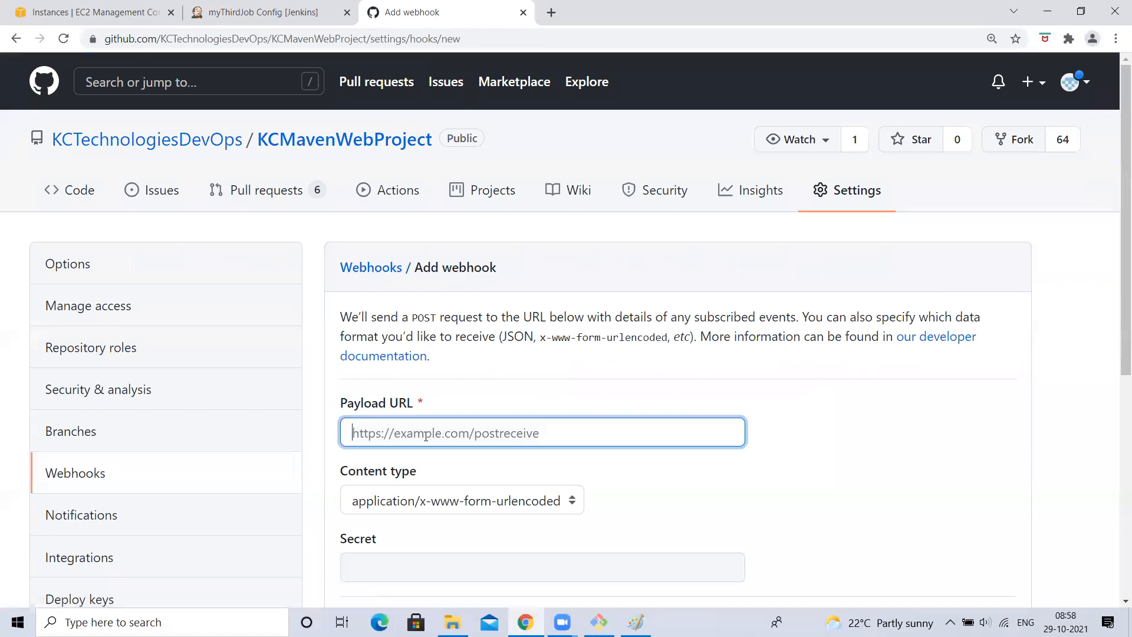
{"action": "key", "text": "ctrl+v"}
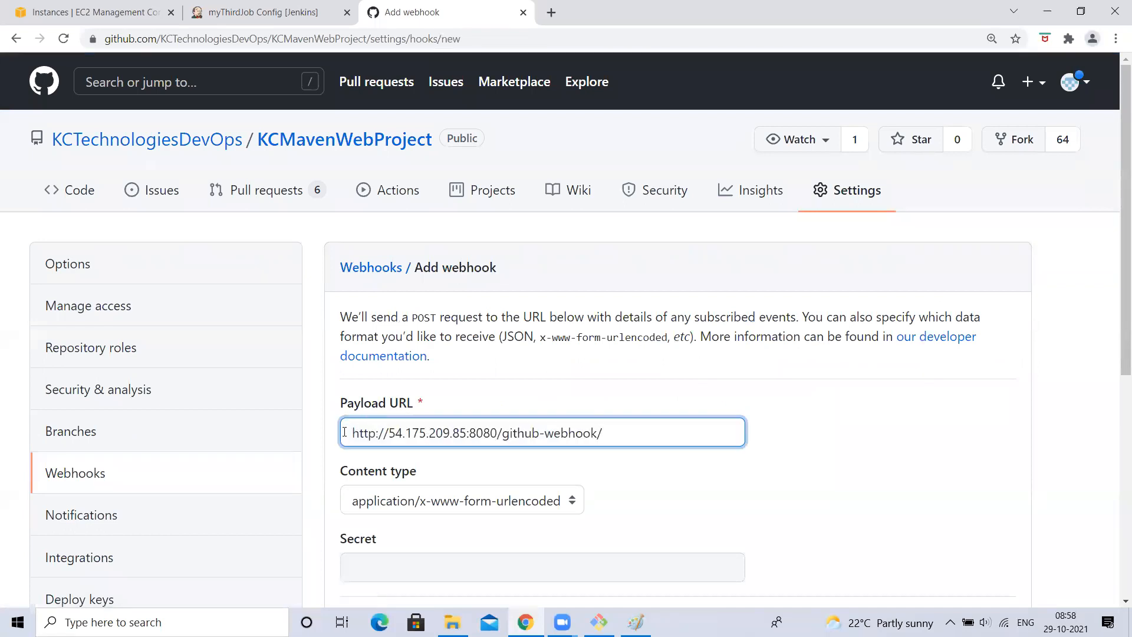
{"action": "left_click_drag", "start_coordinate": [350, 435], "coordinate": [498, 436]}
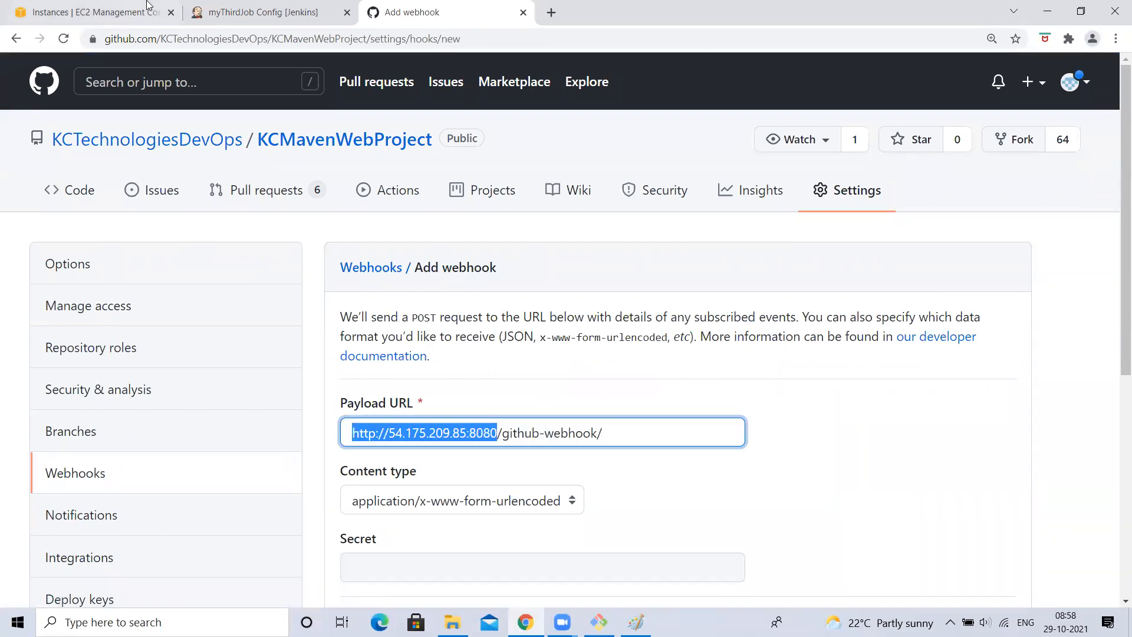
{"action": "left_click", "coordinate": [245, 8]}
{"action": "left_click", "coordinate": [435, 7]}
{"action": "left_click", "coordinate": [499, 434]}
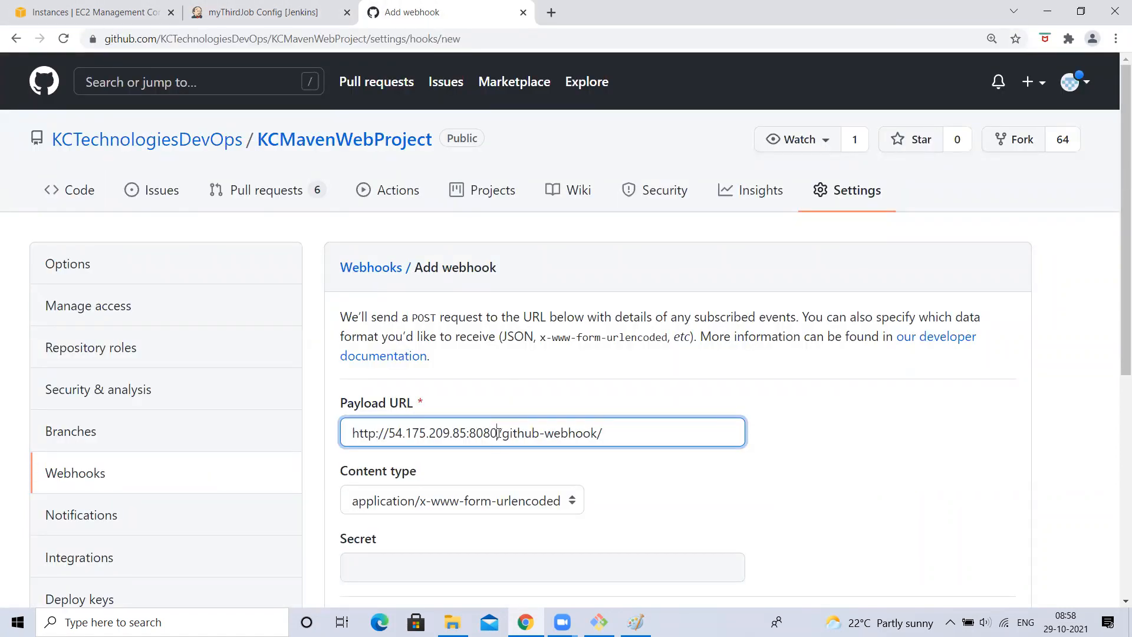
{"action": "left_click_drag", "start_coordinate": [498, 433], "coordinate": [608, 436]}
{"action": "left_click", "coordinate": [608, 434]}
- Keep Just the push event and Active, create the webhook, and return to KCMavenWebProject
{"action": "scroll", "coordinate": [610, 436], "scroll_direction": "down", "scroll_amount": 2}
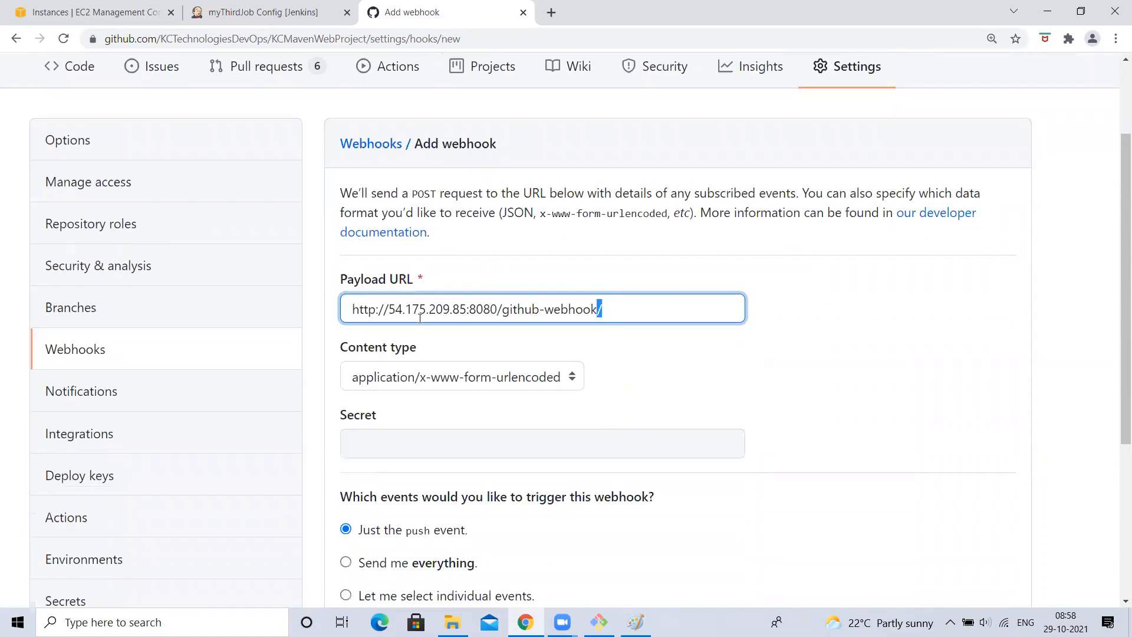
{"action": "left_click_drag", "start_coordinate": [351, 309], "coordinate": [851, 291]}
{"action": "left_click", "coordinate": [851, 292]}
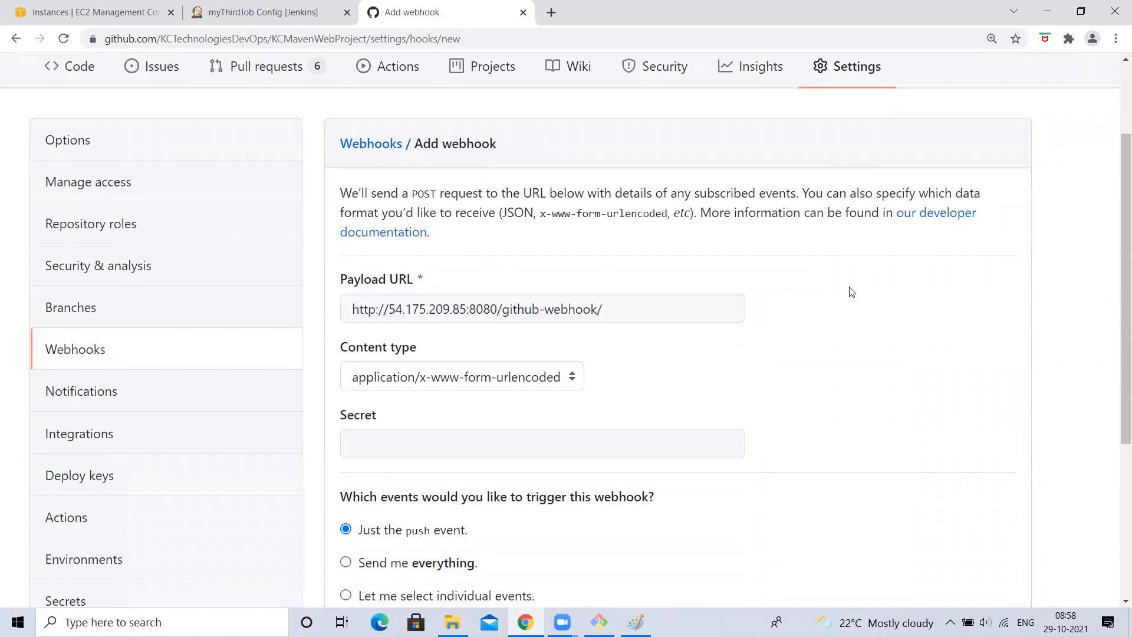
{"action": "scroll", "coordinate": [641, 425], "scroll_direction": "down", "scroll_amount": 5}
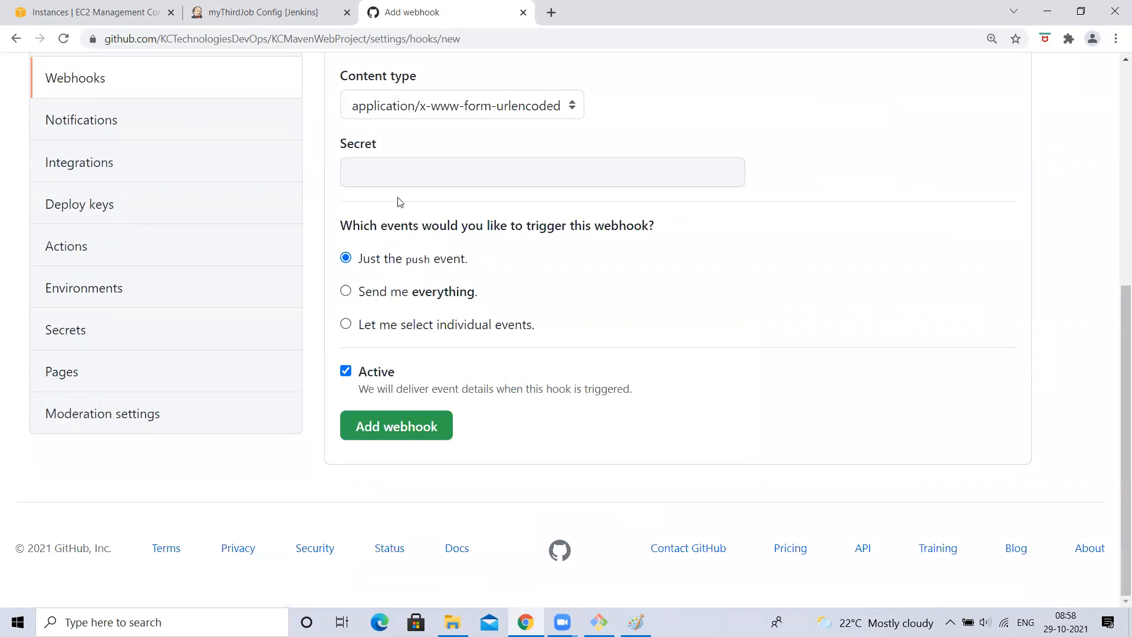
{"action": "scroll", "coordinate": [399, 202], "scroll_direction": "up", "scroll_amount": 2}
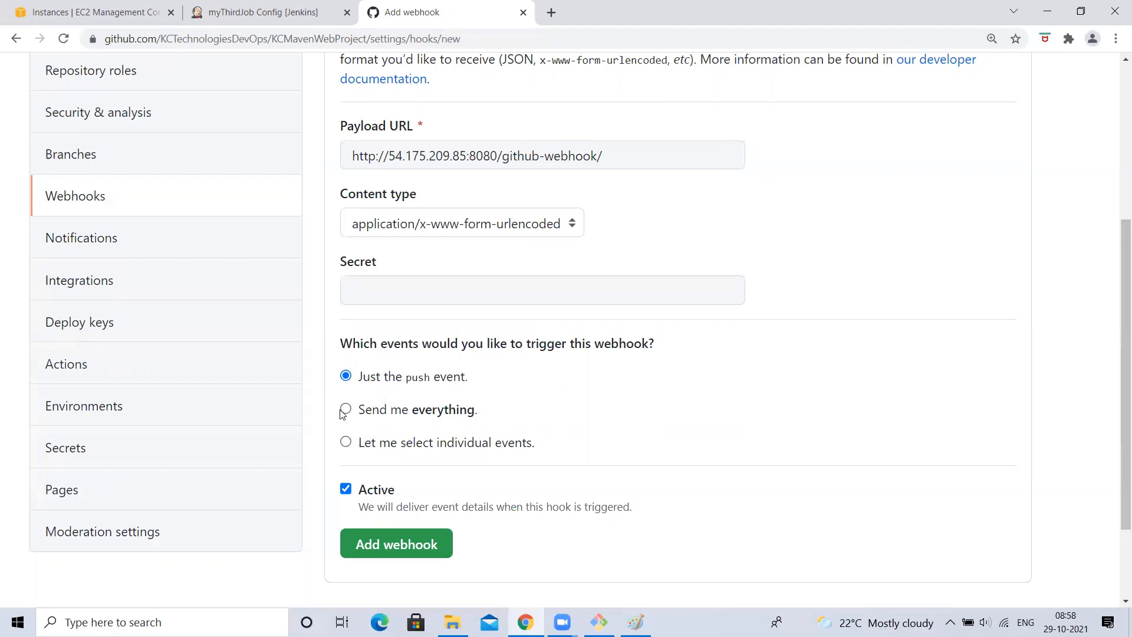
{"action": "key", "text": "ctrl+plus"}
{"action": "scroll", "coordinate": [432, 236], "scroll_direction": "up", "scroll_amount": 1}
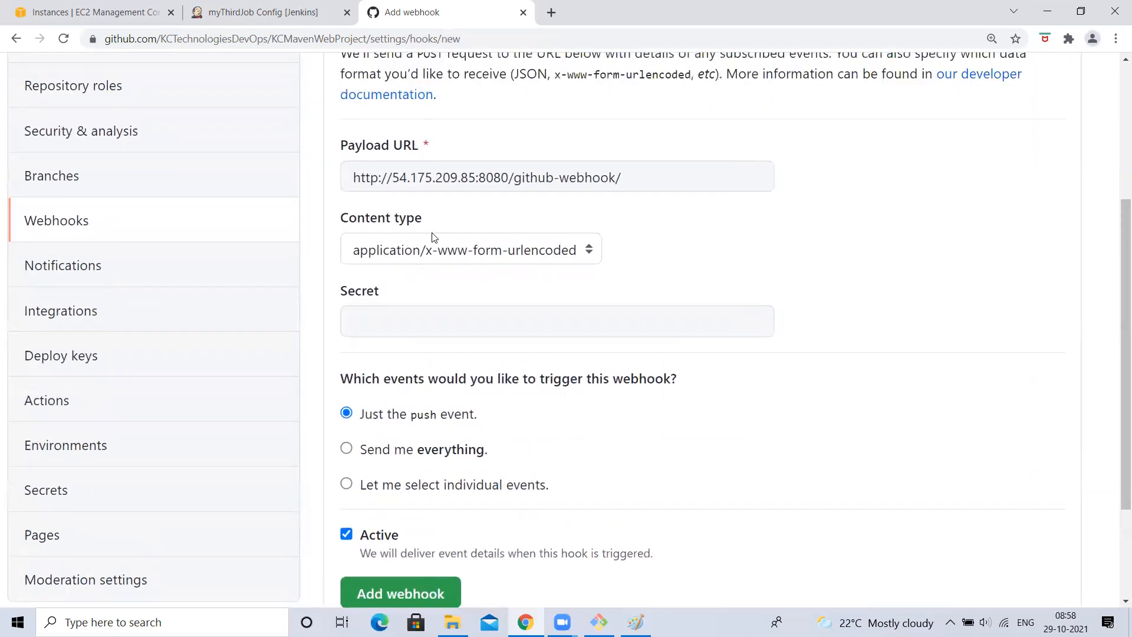
{"action": "scroll", "coordinate": [432, 238], "scroll_direction": "down", "scroll_amount": 3}
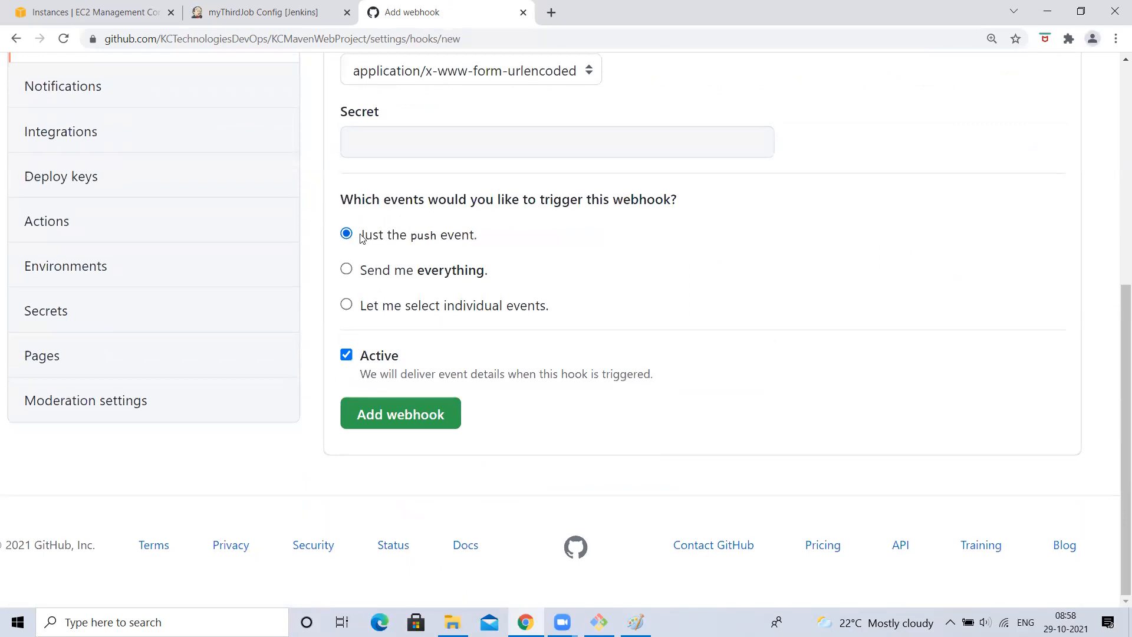
{"action": "left_click", "coordinate": [401, 422]}
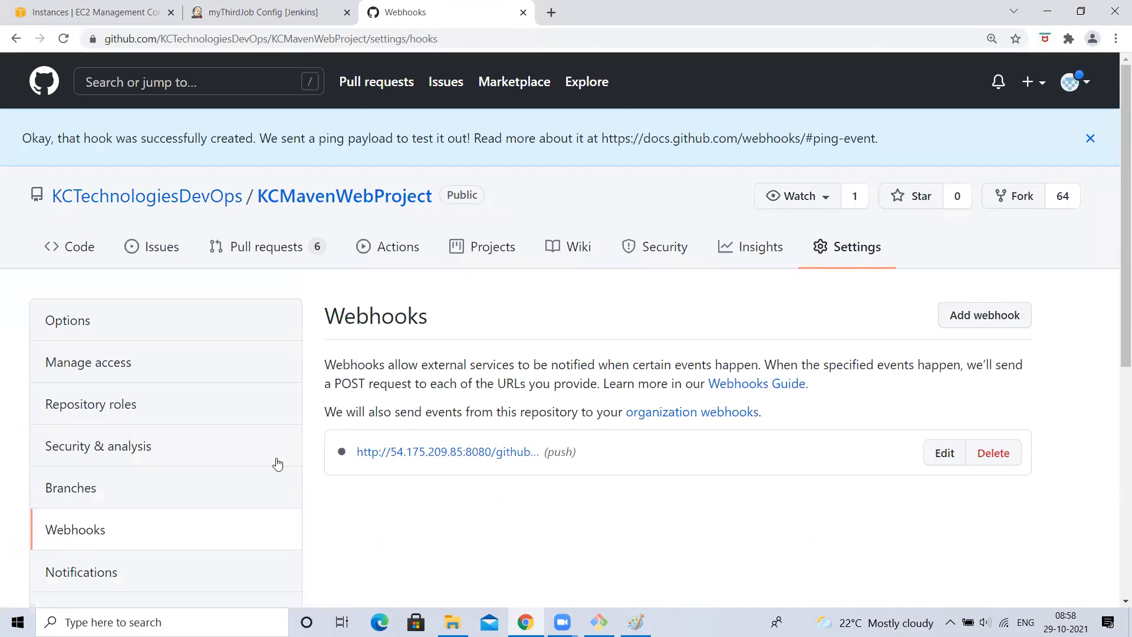
{"action": "left_click", "coordinate": [274, 197]}
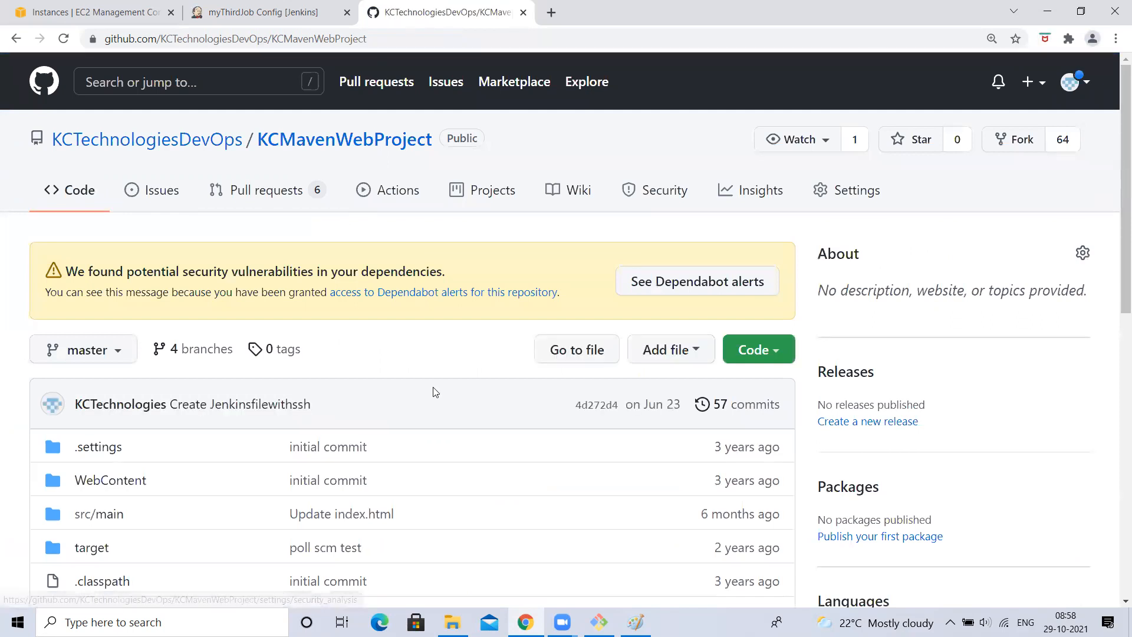
- Check KCMavenWebProject's branch list on GitHub, then go back to Jenkins myThirdJob configuration
{"action": "scroll", "coordinate": [179, 195], "scroll_direction": "down", "scroll_amount": 3}
{"action": "scroll", "coordinate": [173, 205], "scroll_direction": "up", "scroll_amount": 3}
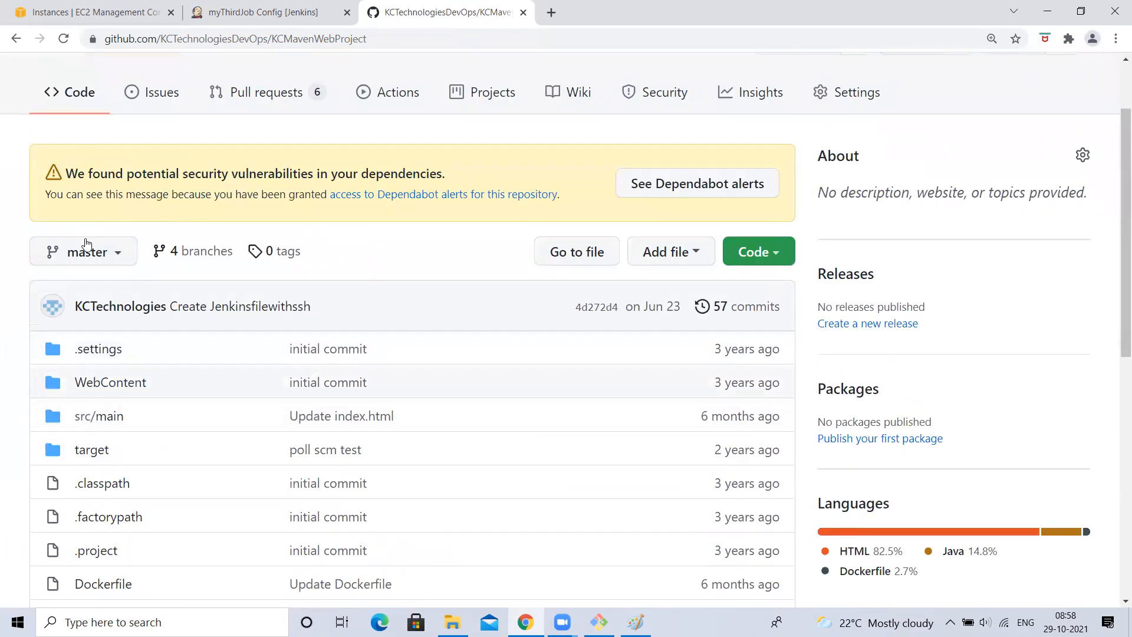
{"action": "left_click", "coordinate": [103, 252]}
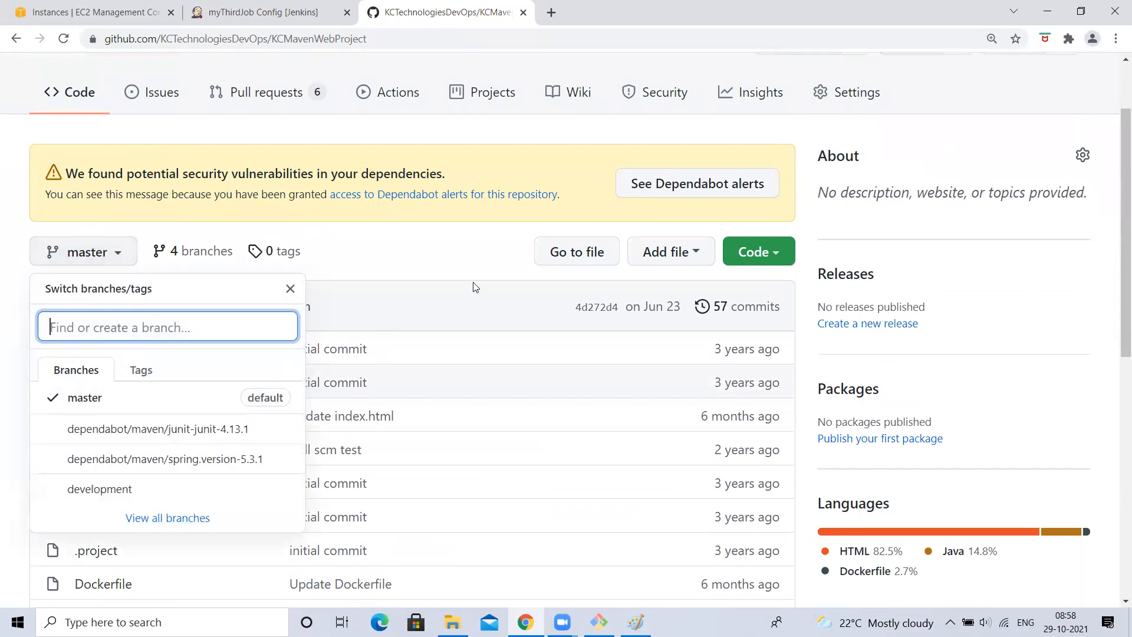
{"action": "left_click", "coordinate": [418, 253]}
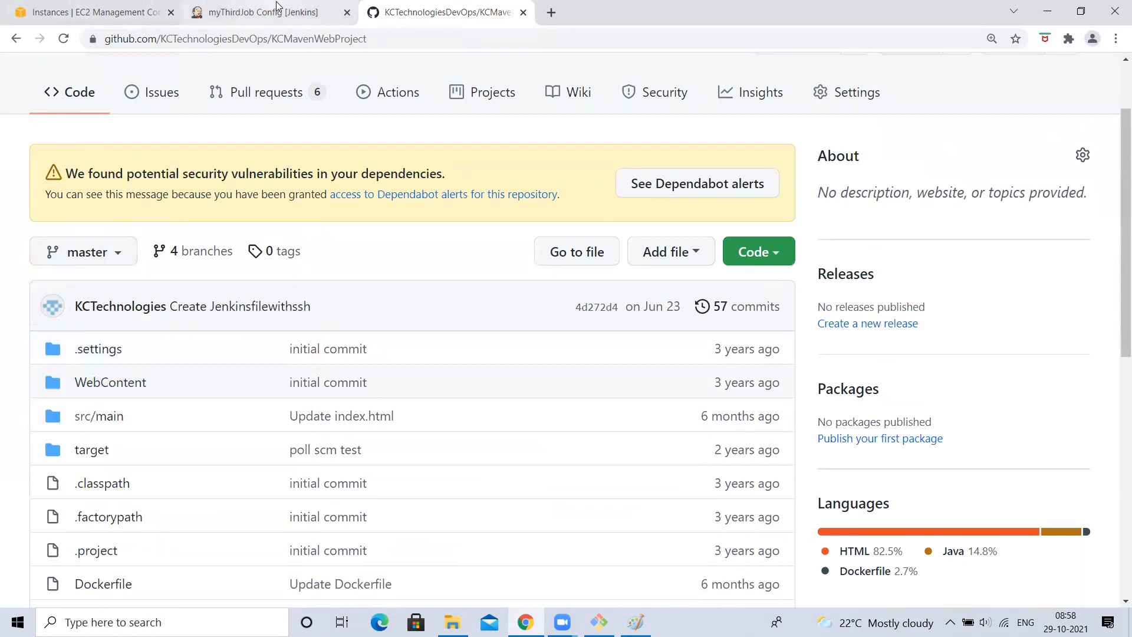
{"action": "left_click", "coordinate": [296, 5]}
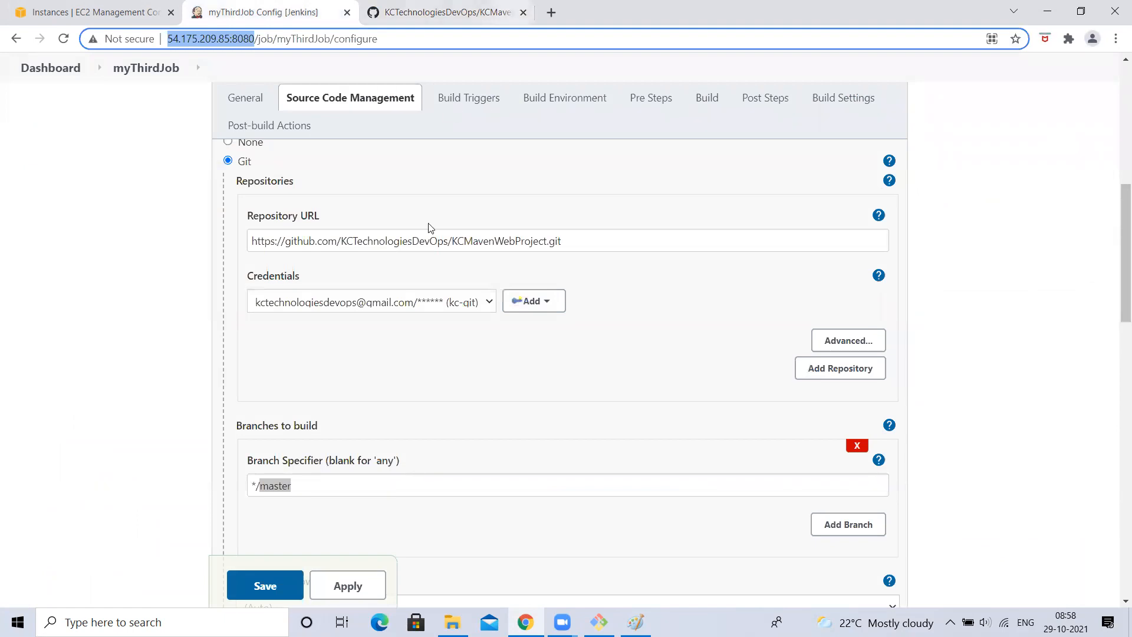
- Verify Branch Specifier */master with GitHub hook trigger for GITScm polling, and save myThirdJob
{"action": "left_click", "coordinate": [3, 236]}
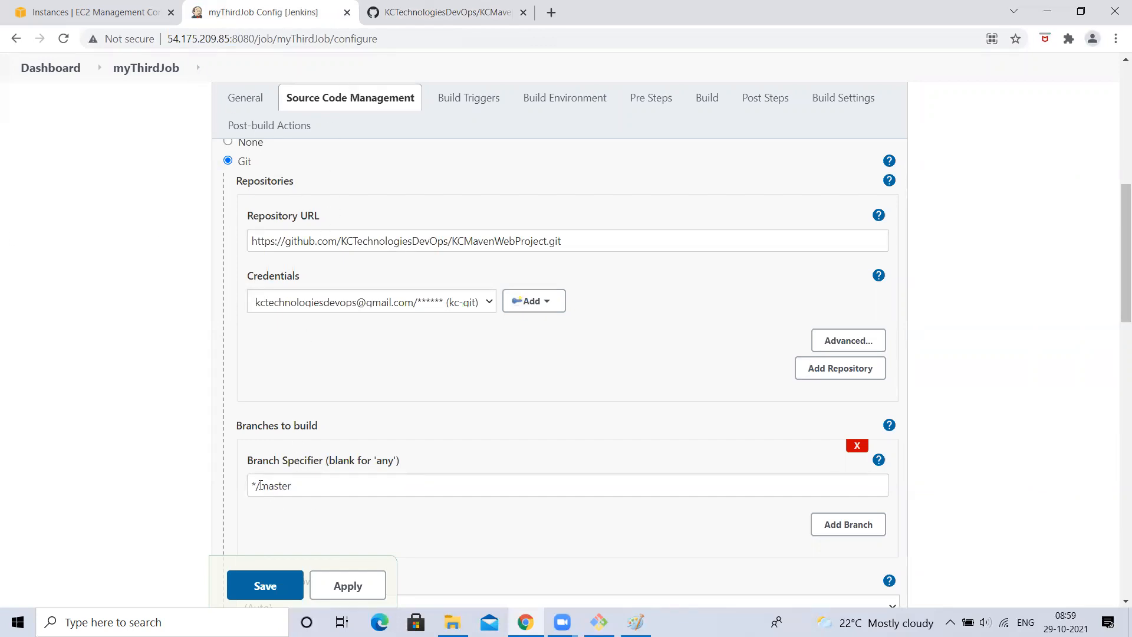
{"action": "left_click_drag", "start_coordinate": [260, 485], "coordinate": [335, 484]}
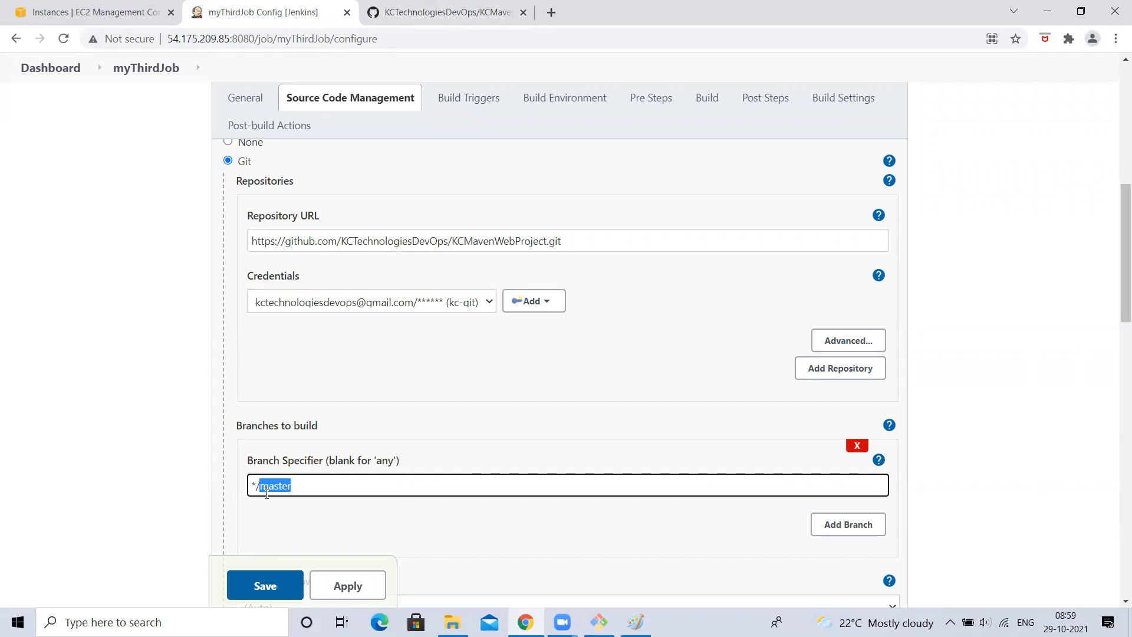
{"action": "scroll", "coordinate": [301, 311], "scroll_direction": "down", "scroll_amount": 7}
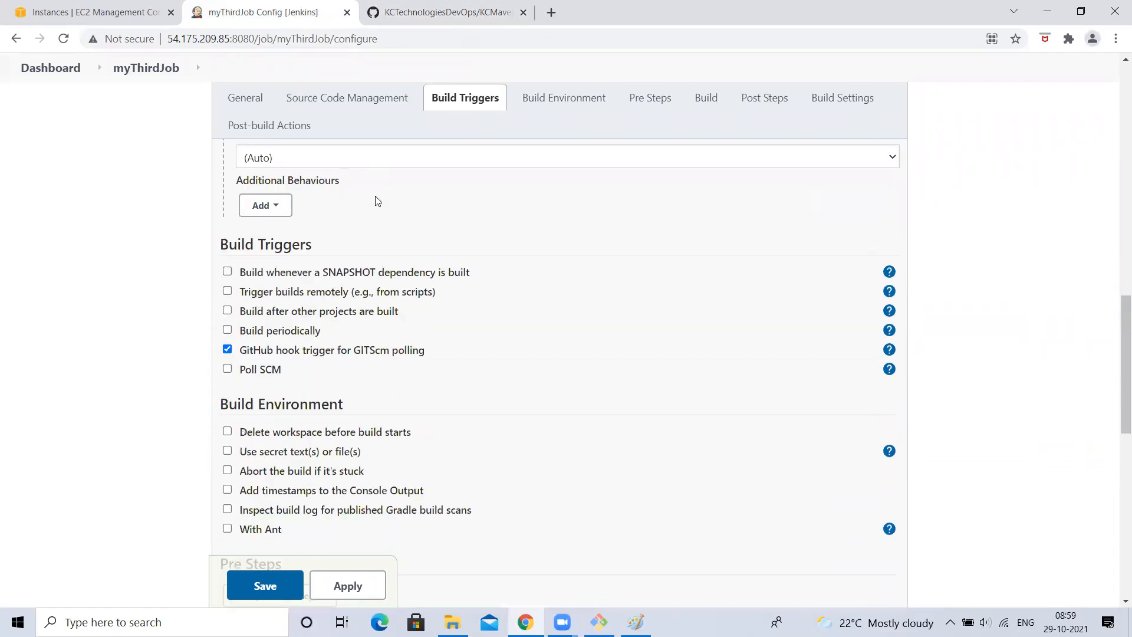
{"action": "scroll", "coordinate": [376, 200], "scroll_direction": "up", "scroll_amount": 4}
{"action": "scroll", "coordinate": [241, 327], "scroll_direction": "down", "scroll_amount": 5}
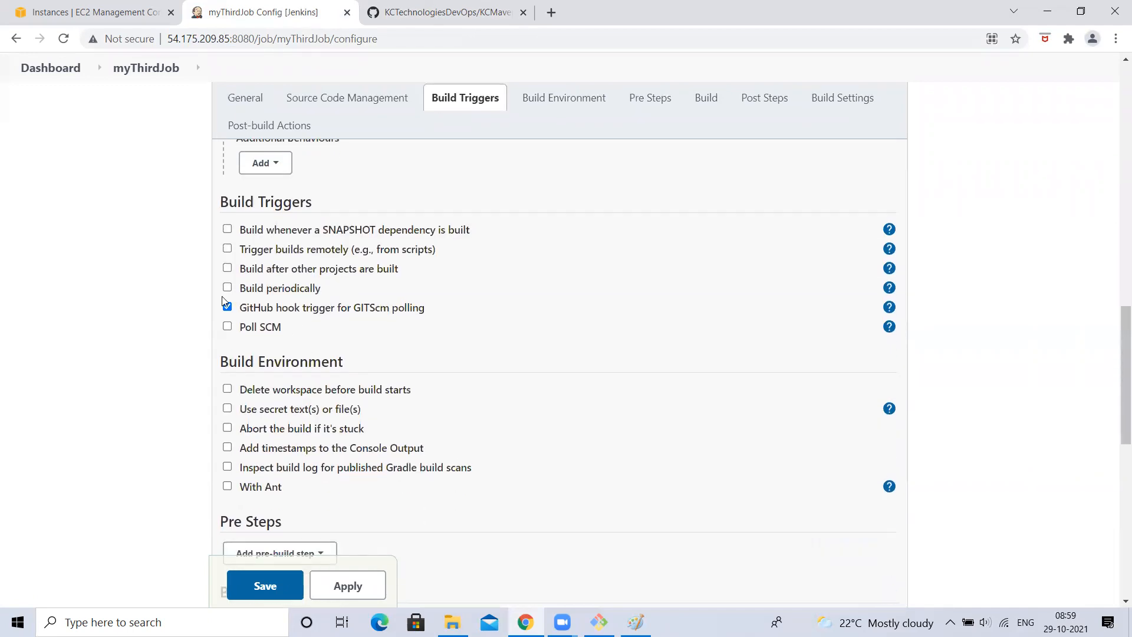
{"action": "scroll", "coordinate": [227, 312], "scroll_direction": "up", "scroll_amount": 6}
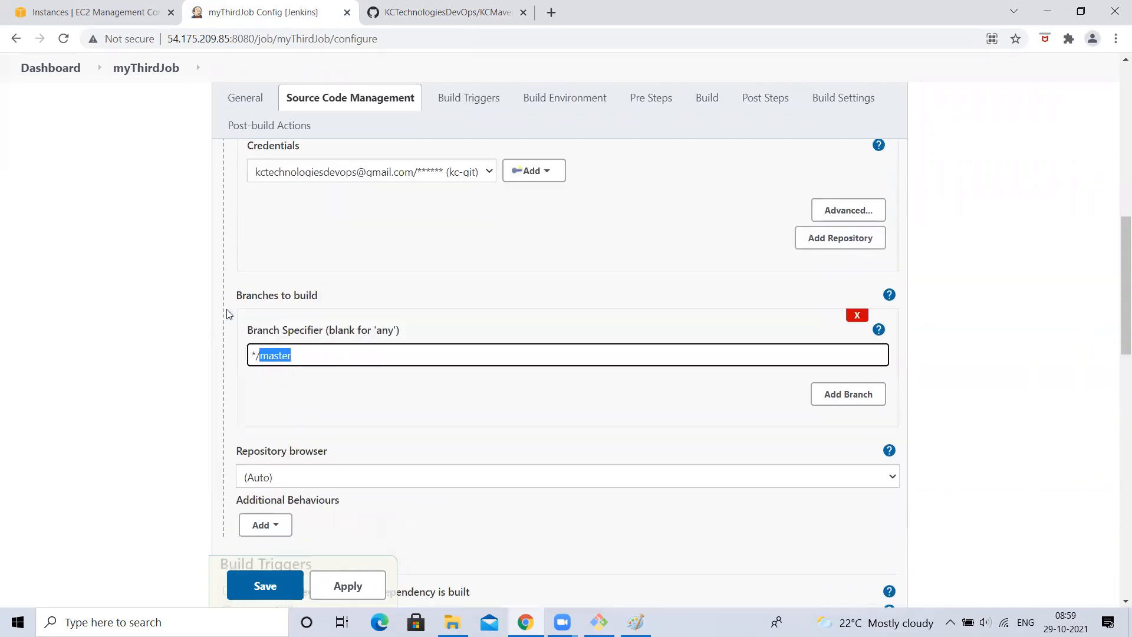
{"action": "left_click", "coordinate": [268, 356]}
{"action": "left_click", "coordinate": [259, 360]}
{"action": "left_click_drag", "start_coordinate": [254, 358], "coordinate": [311, 442]}
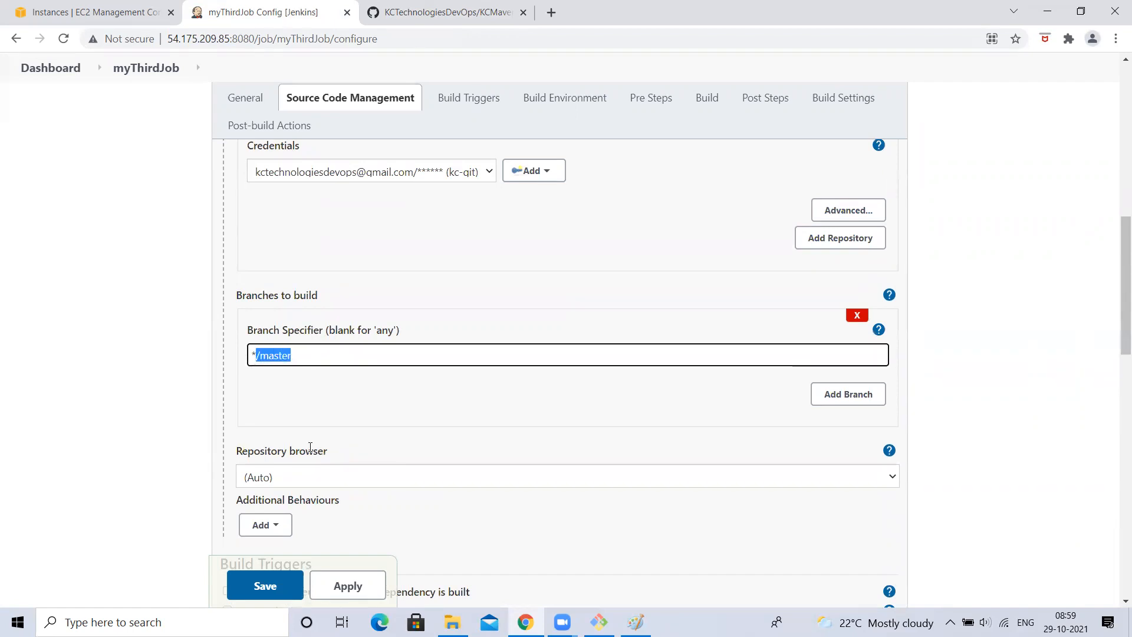
{"action": "scroll", "coordinate": [297, 334], "scroll_direction": "down", "scroll_amount": 5}
{"action": "scroll", "coordinate": [298, 334], "scroll_direction": "up", "scroll_amount": 2}
{"action": "scroll", "coordinate": [297, 334], "scroll_direction": "up", "scroll_amount": 2}
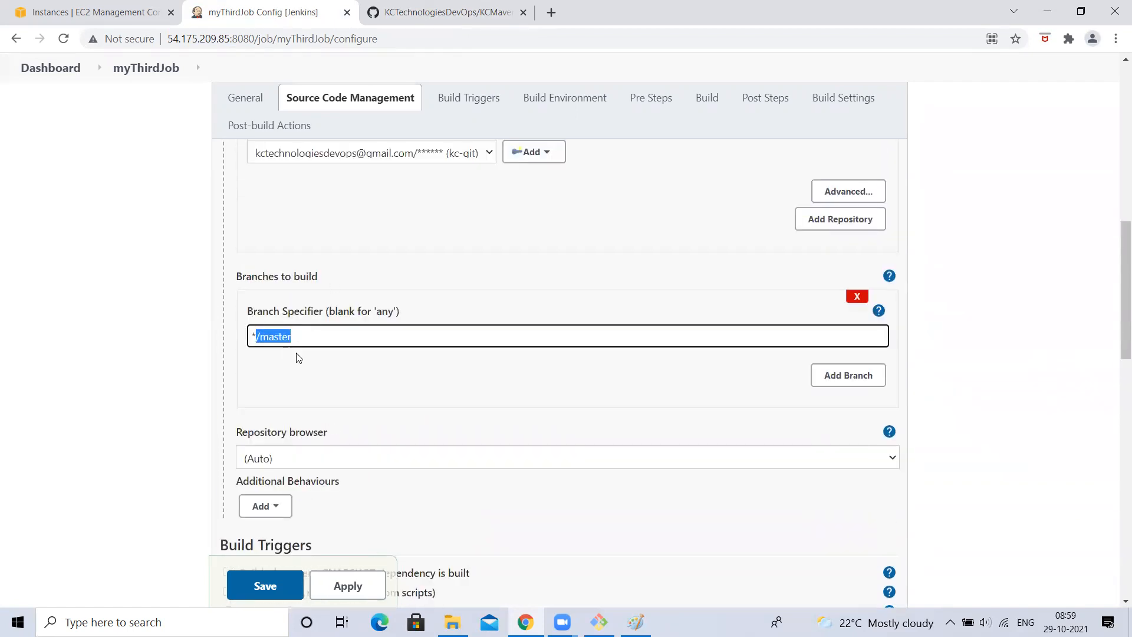
{"action": "left_click", "coordinate": [298, 338]}
{"action": "left_click_drag", "start_coordinate": [298, 339], "coordinate": [238, 348]}
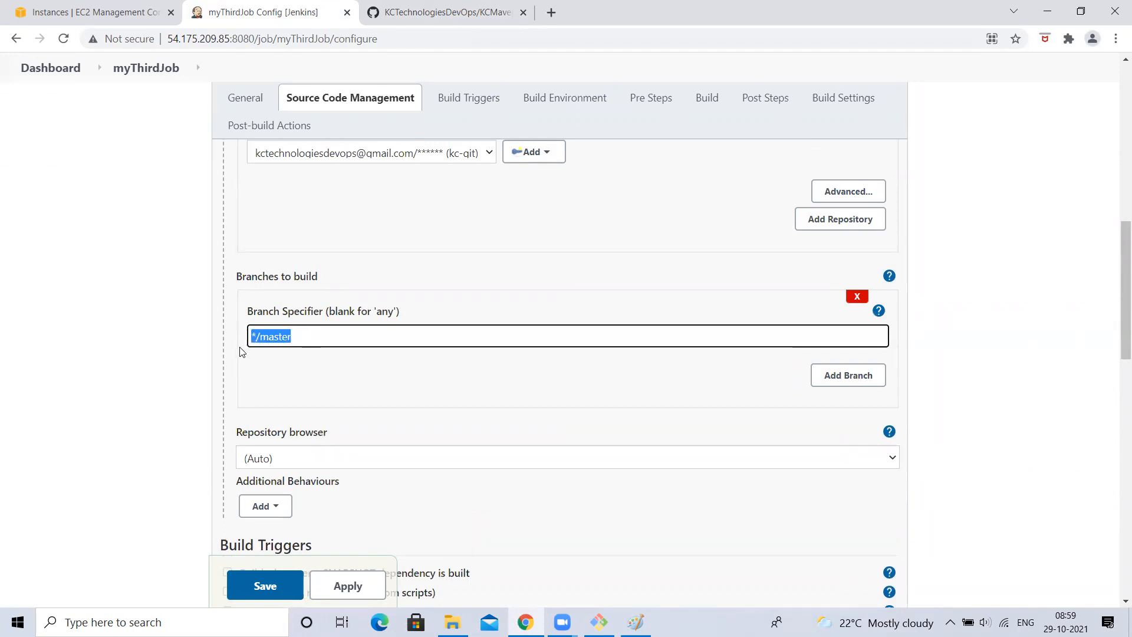
{"action": "scroll", "coordinate": [66, 342], "scroll_direction": "down", "scroll_amount": 3}
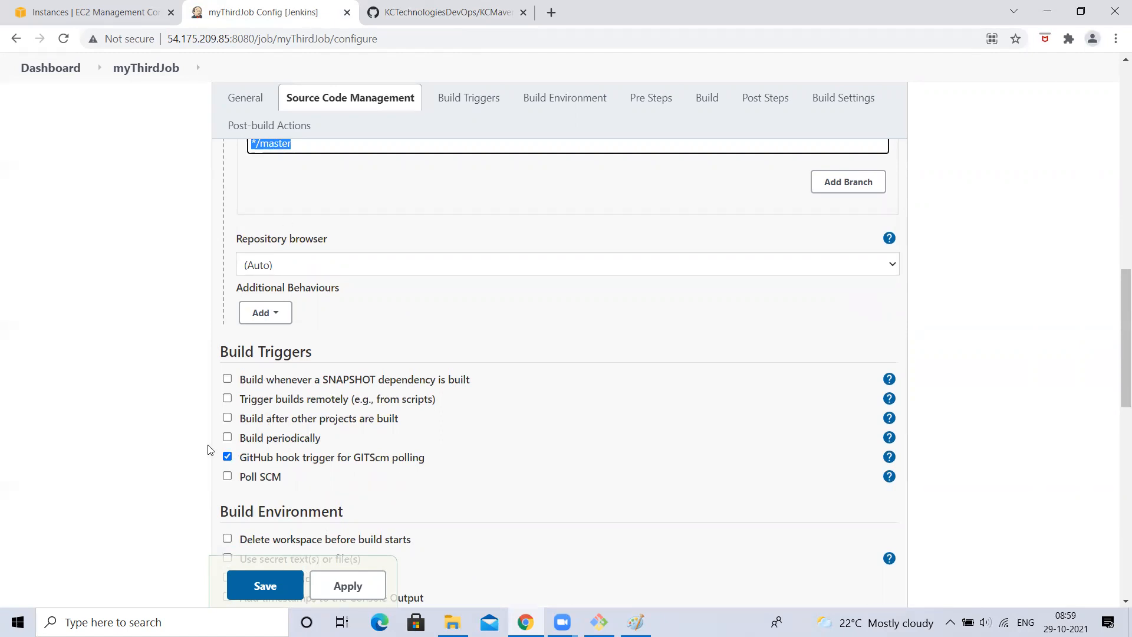
{"action": "left_click", "coordinate": [297, 563]}
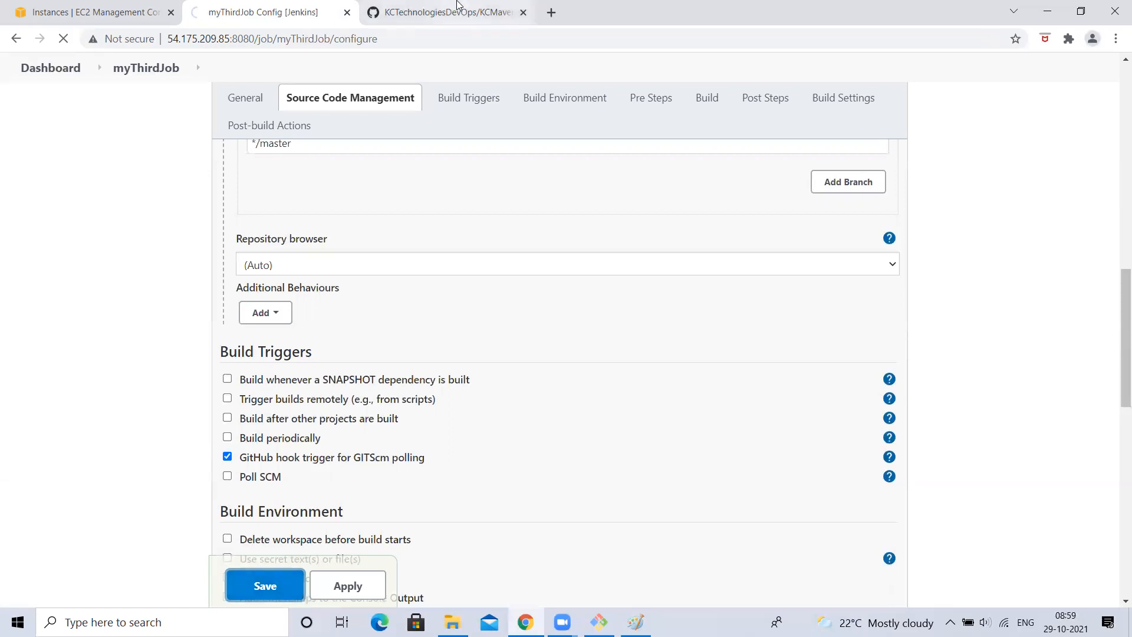
{"action": "left_click", "coordinate": [448, 11]}
- Copy the repository's SSH clone URL and open Git Bash in the GitPractice folder
{"action": "left_click", "coordinate": [772, 254]}
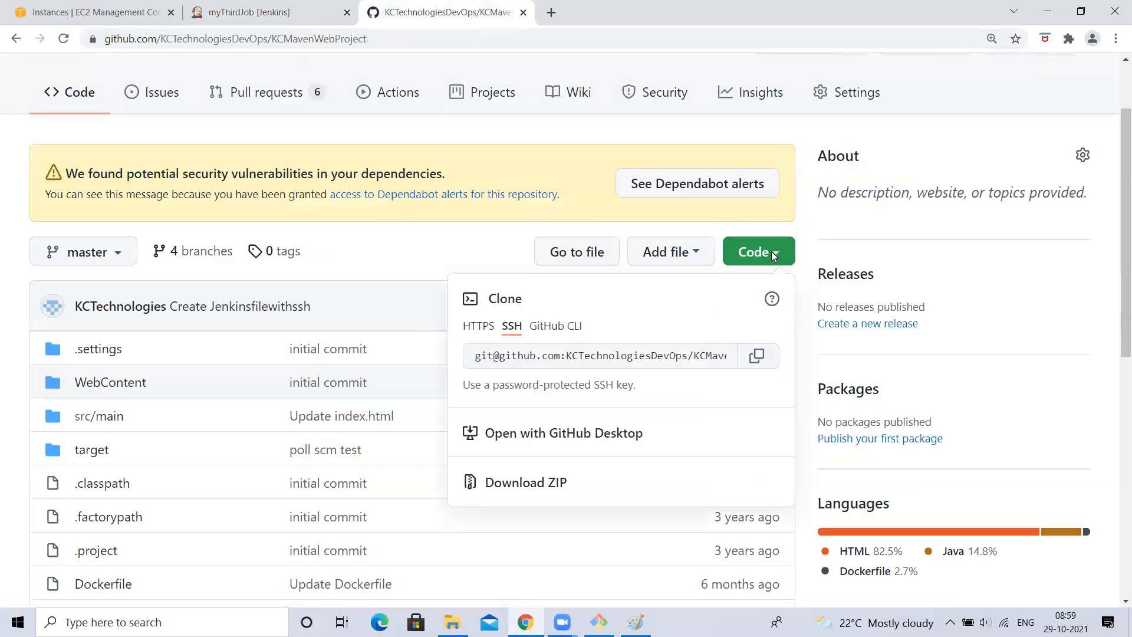
{"action": "left_click", "coordinate": [756, 354]}
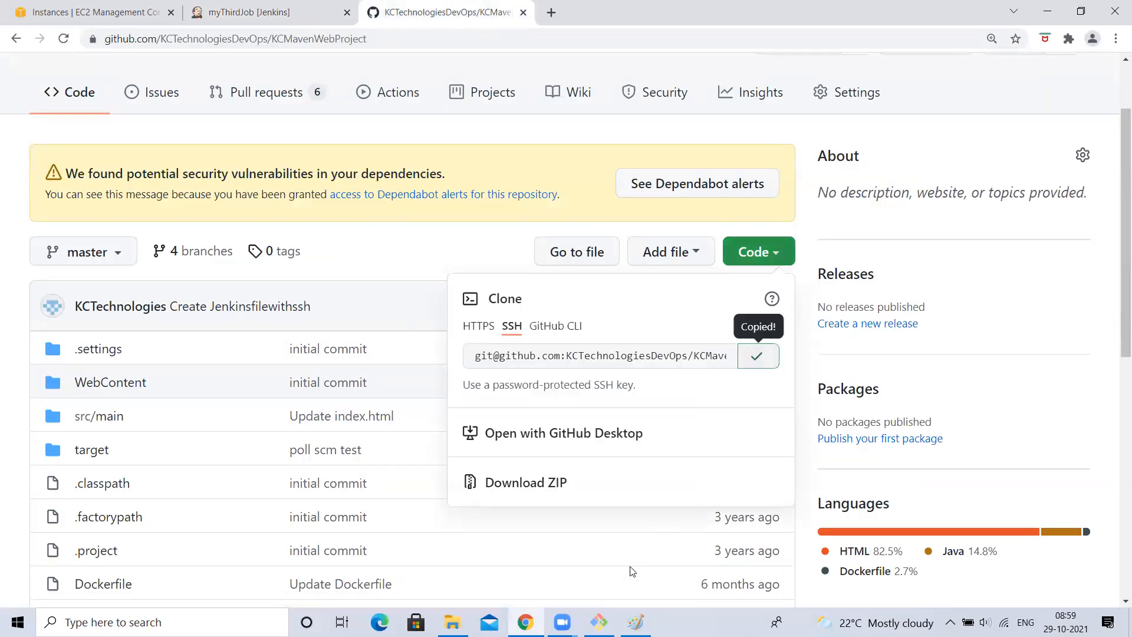
{"action": "left_click", "coordinate": [1130, 625]}
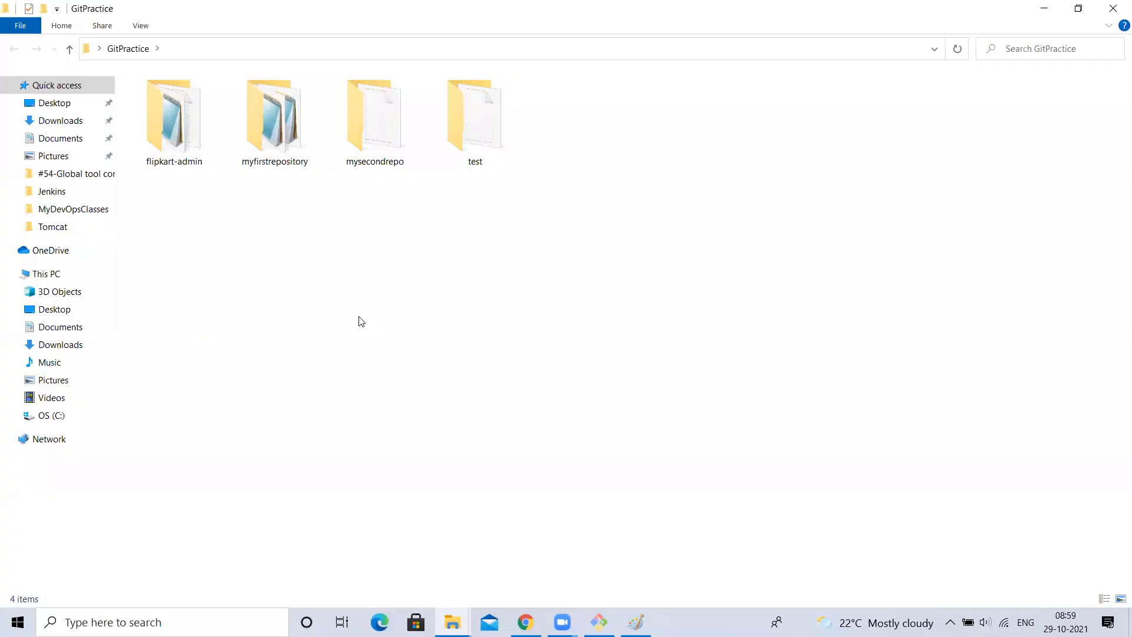
{"action": "right_click", "coordinate": [252, 348]}
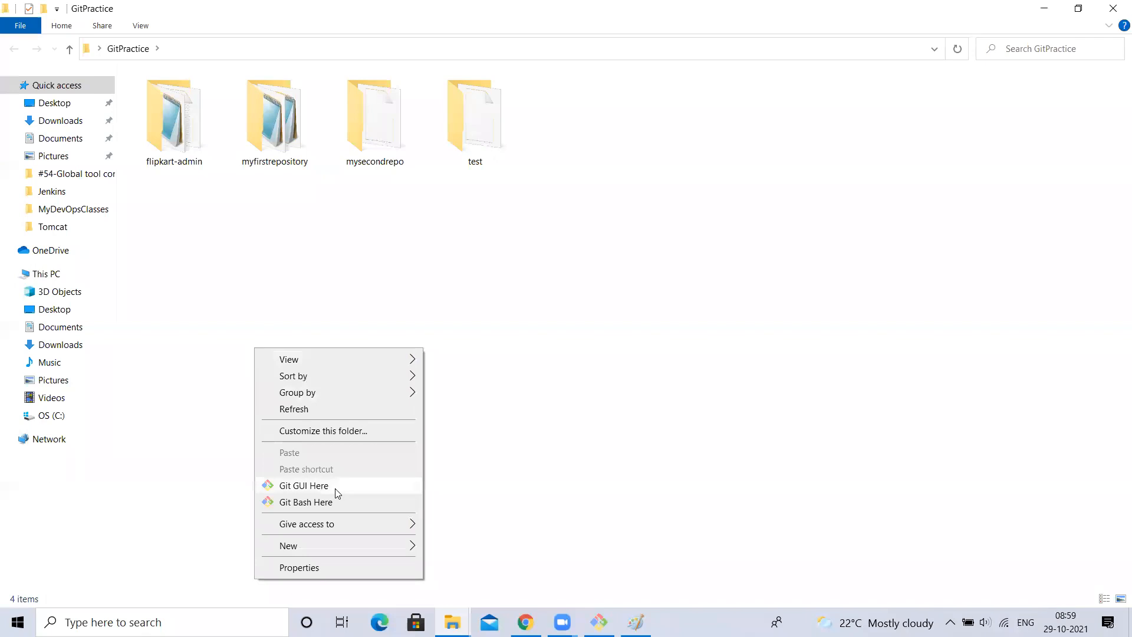
- Run git clone with the pasted SSH URL and maximize the terminal with larger text
{"action": "type", "text": "g"}
{"action": "key", "text": "BackSpace"}
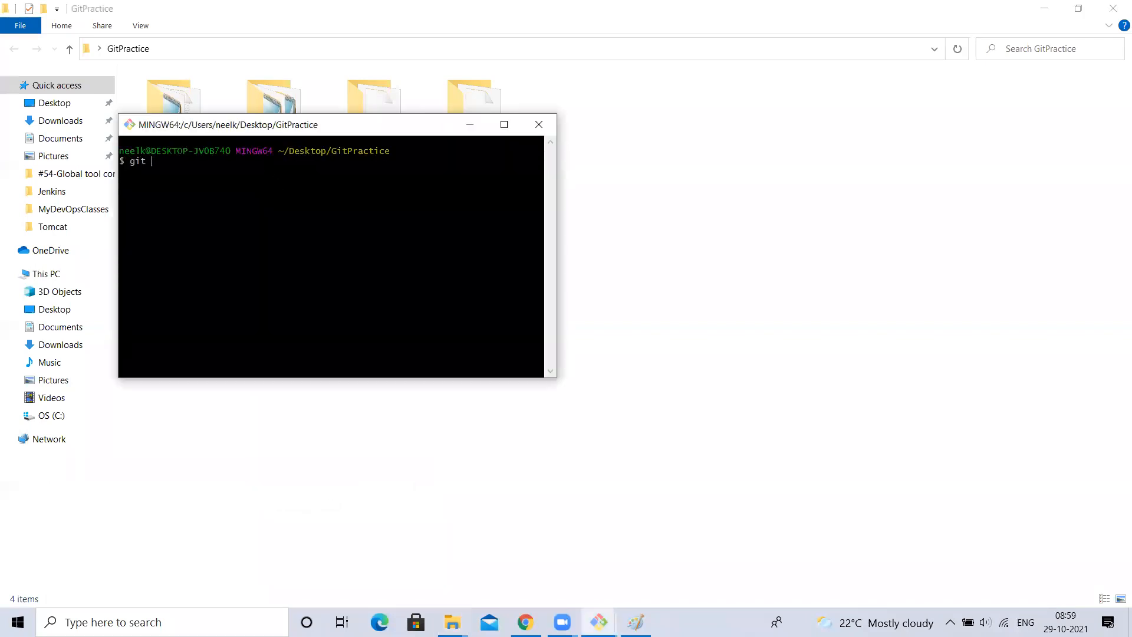
{"action": "right_click", "coordinate": [298, 203]}
{"action": "left_click", "coordinate": [330, 248]}
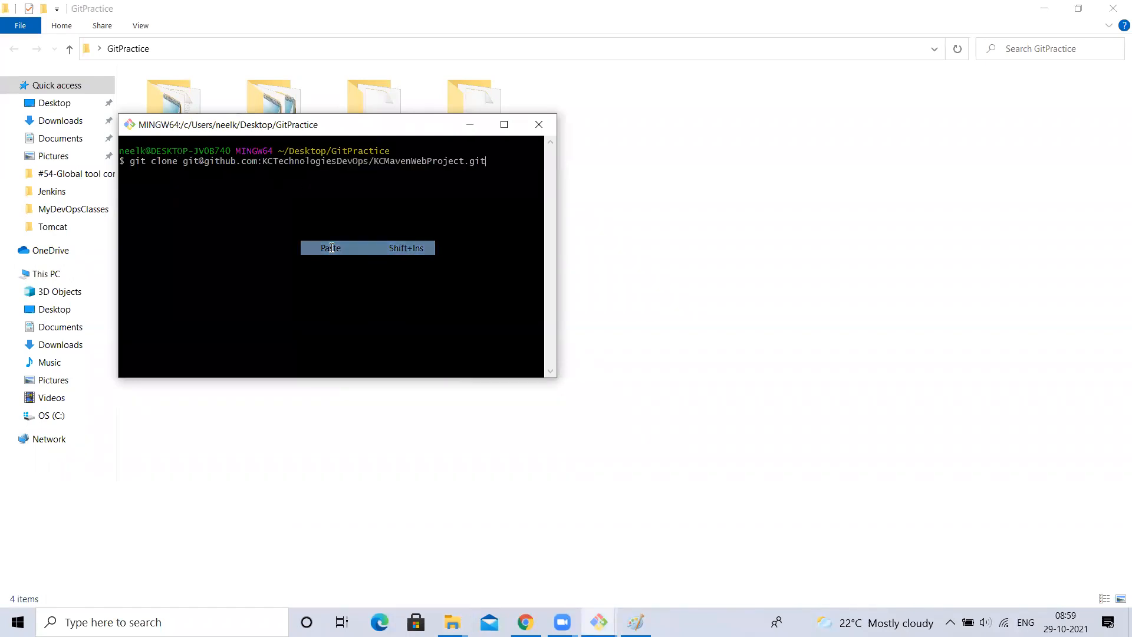
{"action": "key", "text": "Return"}
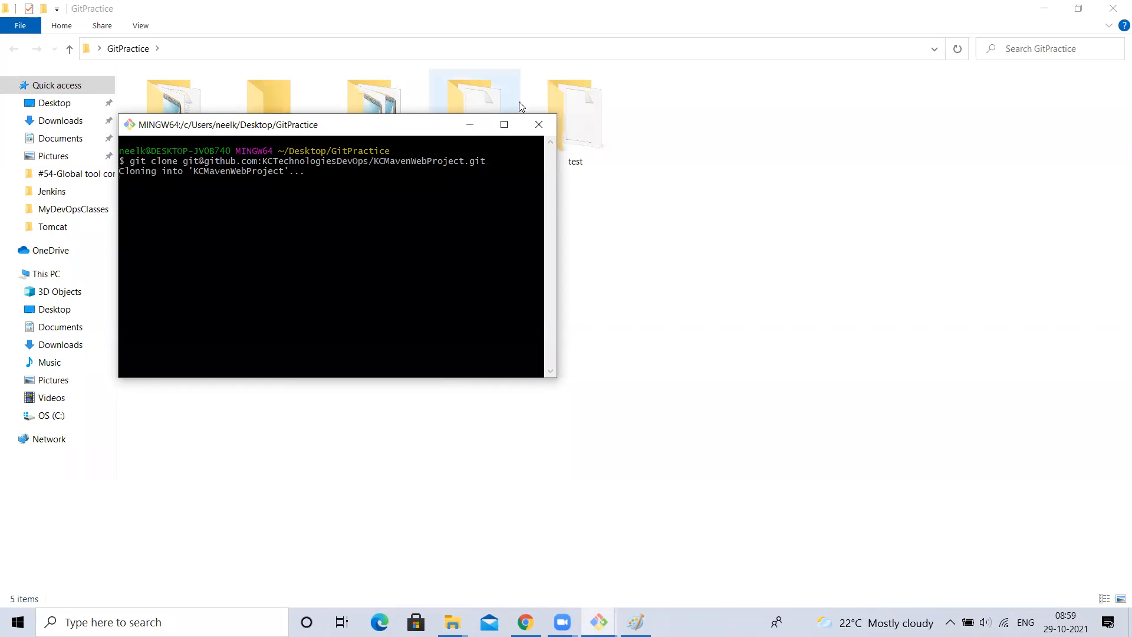
{"action": "left_click", "coordinate": [504, 124]}
{"action": "key", "text": "ctrl+plus"}
{"action": "key", "text": "ctrl+plus"}
{"action": "key", "text": "ctrl+plus"}
{"action": "key", "text": "ctrl+plus"}
{"action": "key", "text": "ctrl+plus"}
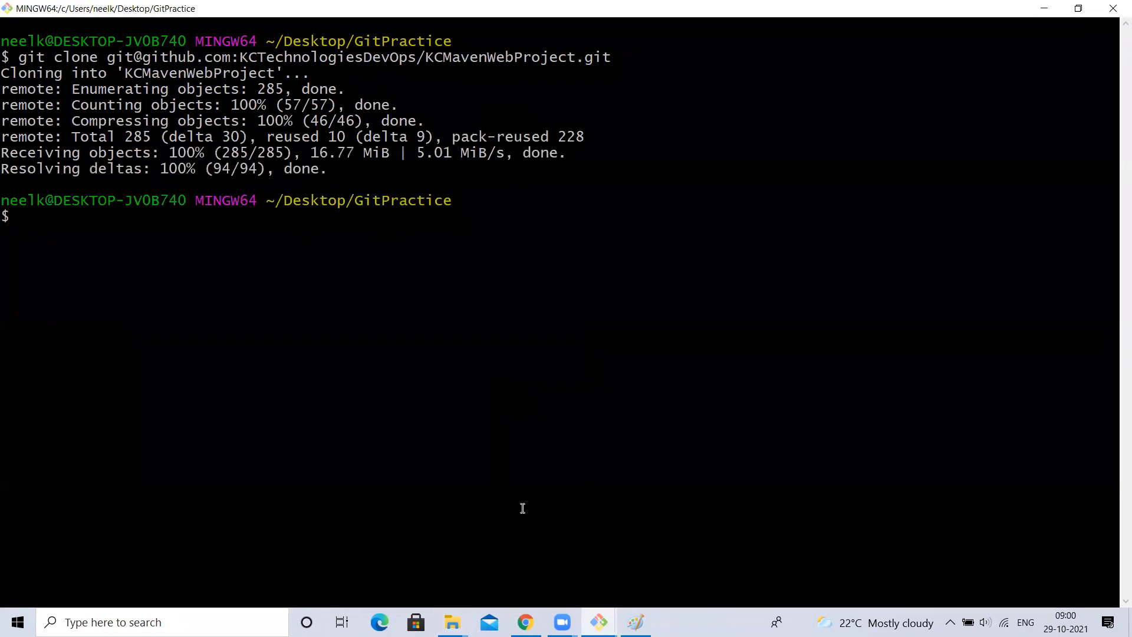
{"action": "key", "text": "alt+Tab"}
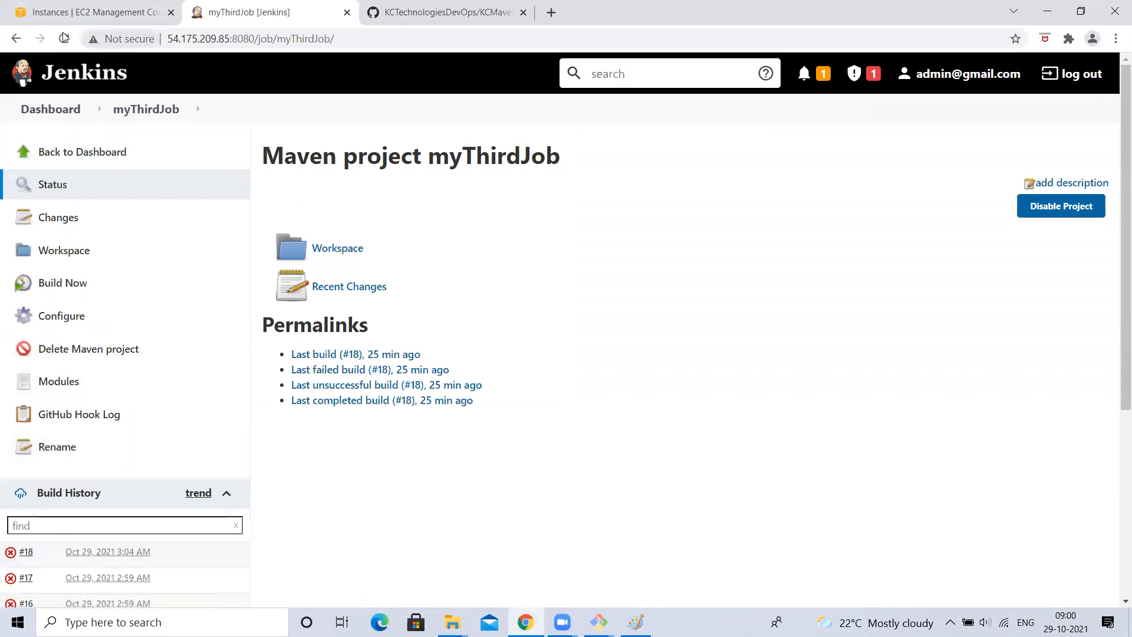
{"action": "scroll", "coordinate": [21, 478], "scroll_direction": "down", "scroll_amount": 1}
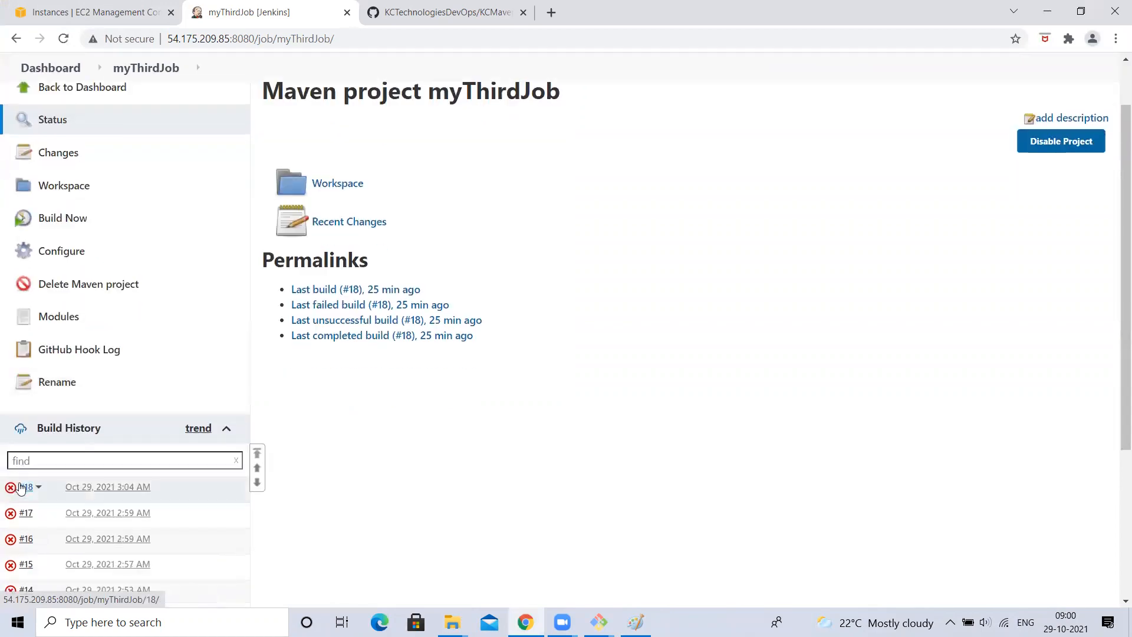
{"action": "left_click", "coordinate": [470, 12]}
- Run ls, cd into KCMavenWebProject/ via Tab completion, and clear the screen
{"action": "key", "text": "alt+Tab"}
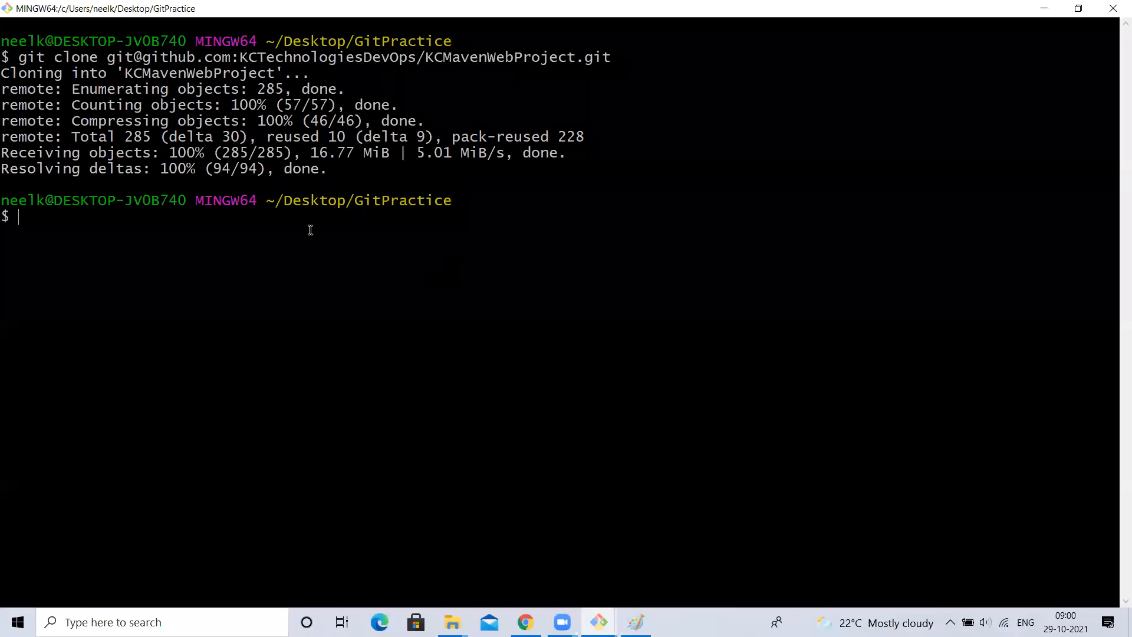
{"action": "type", "text": "ls"}
{"action": "key", "text": "Return"}
{"action": "type", "text": "cd KC"}
{"action": "key", "text": "Tab"}
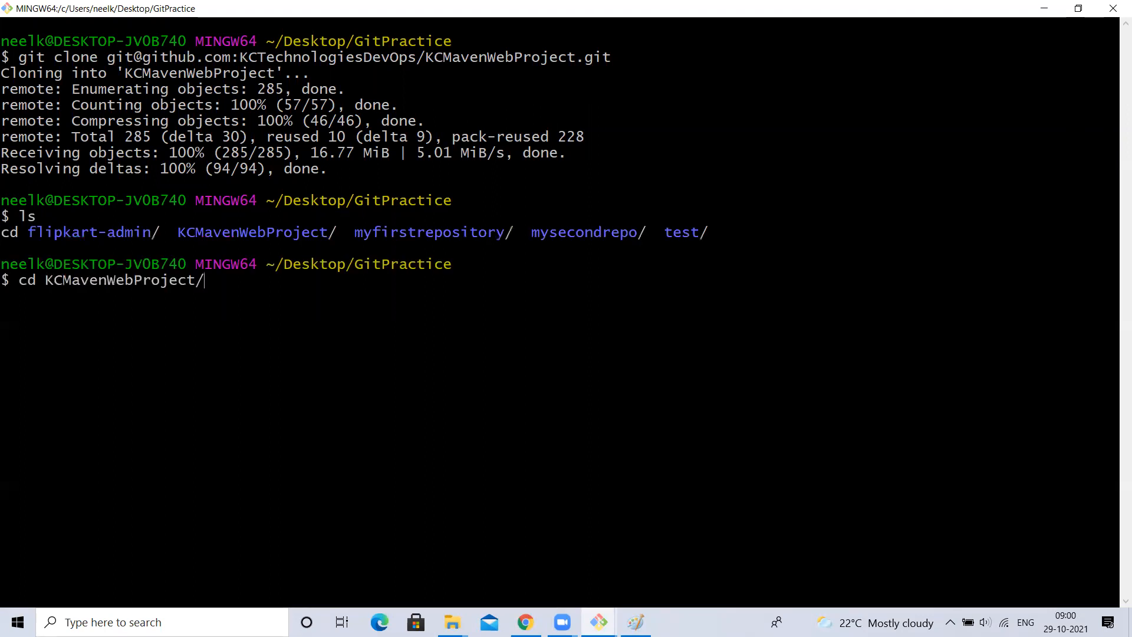
{"action": "key", "text": "Return"}
{"action": "type", "text": "clear"}
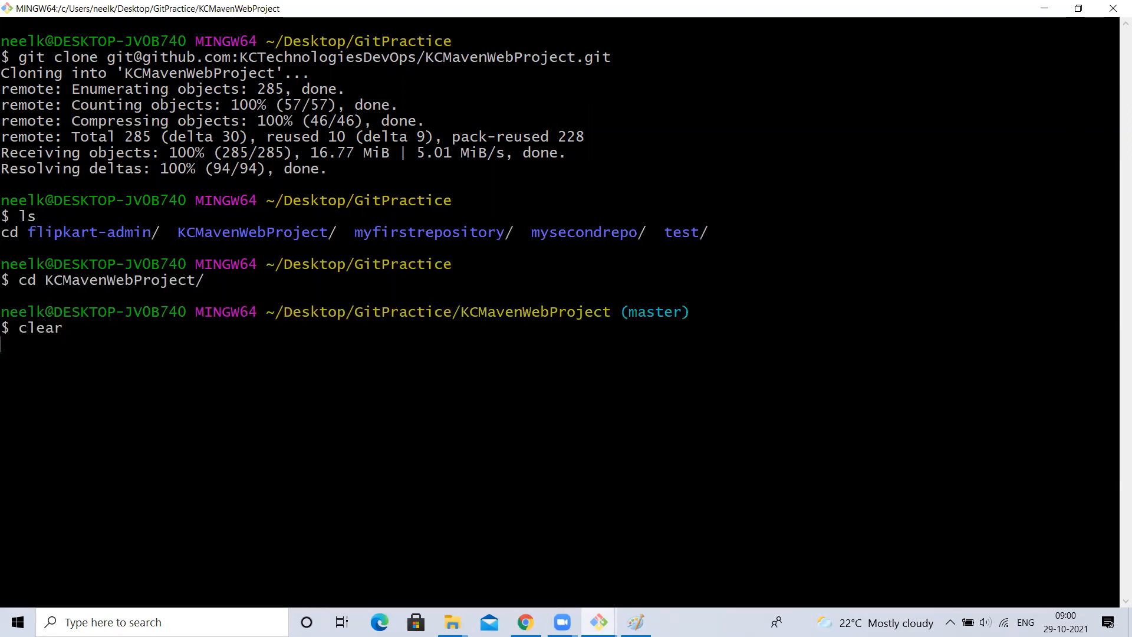
{"action": "key", "text": "Return"}
- Open the cloned KCMavenWebProject folder and open pom.xml with Edit with Notepad++
{"action": "mouse_move", "coordinate": [452, 622]}
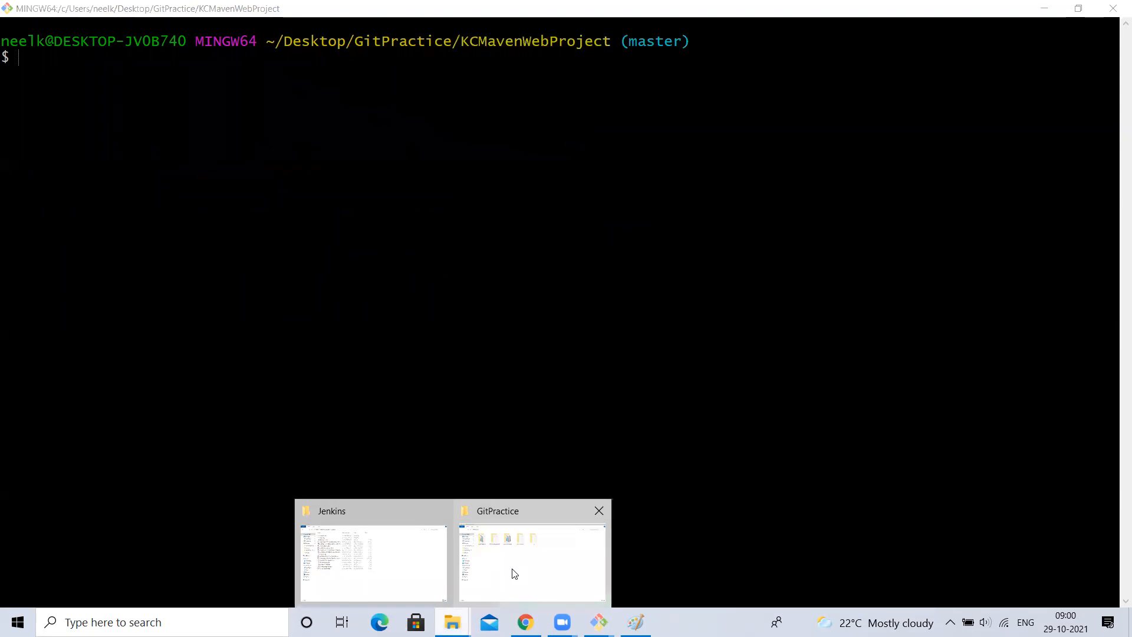
{"action": "left_click", "coordinate": [532, 560]}
{"action": "double_click", "coordinate": [267, 139]}
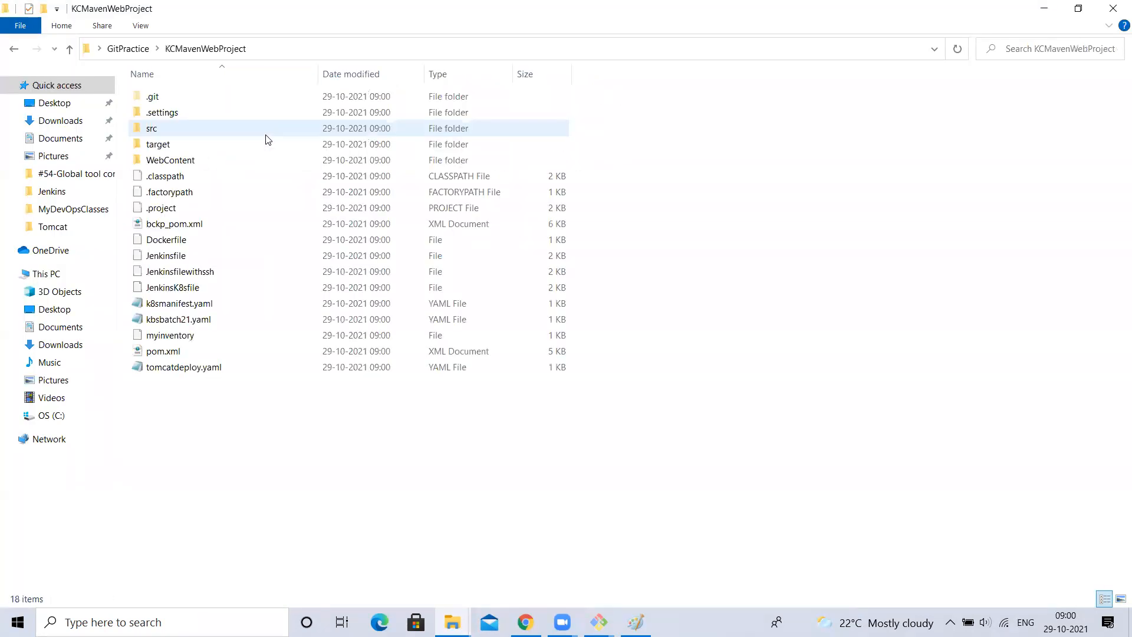
{"action": "double_click", "coordinate": [165, 352]}
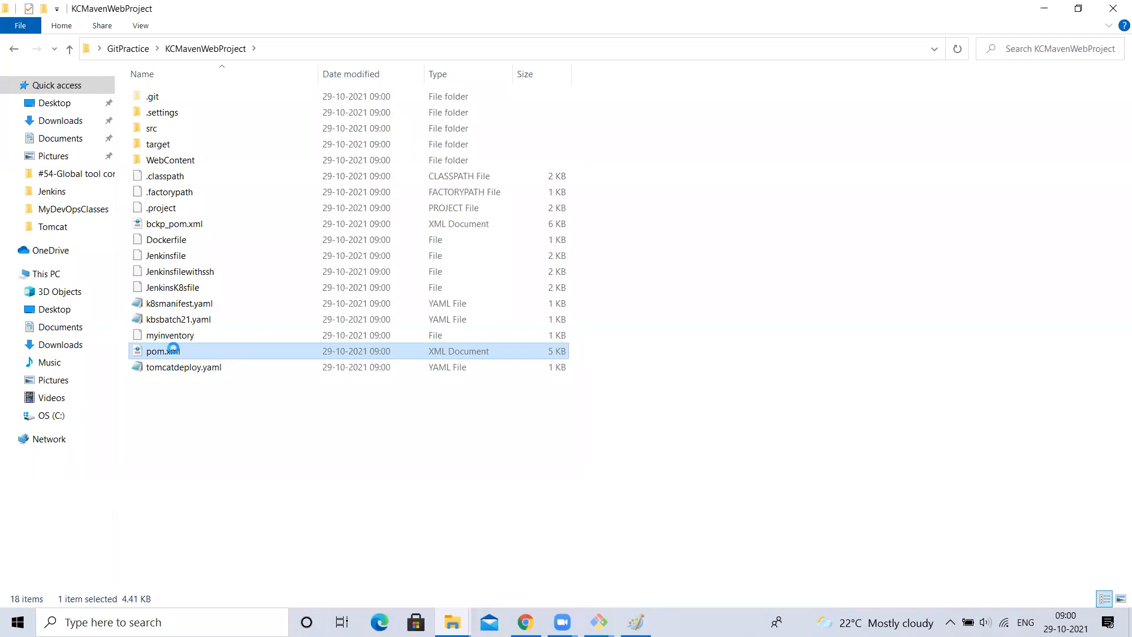
{"action": "left_click", "coordinate": [166, 162]}
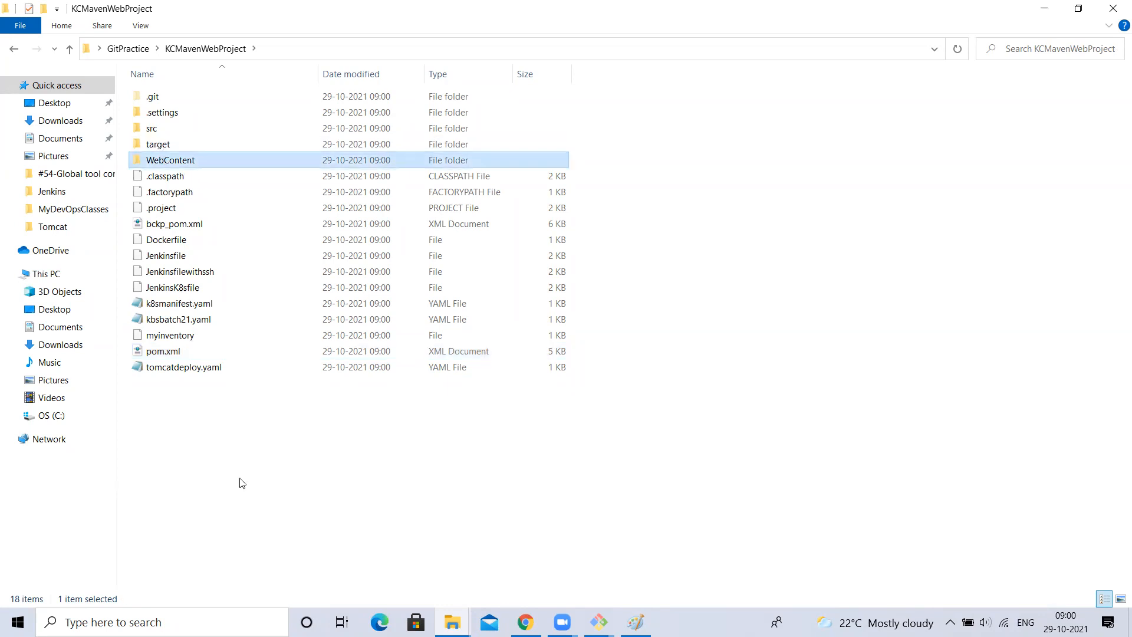
{"action": "left_click", "coordinate": [161, 354]}
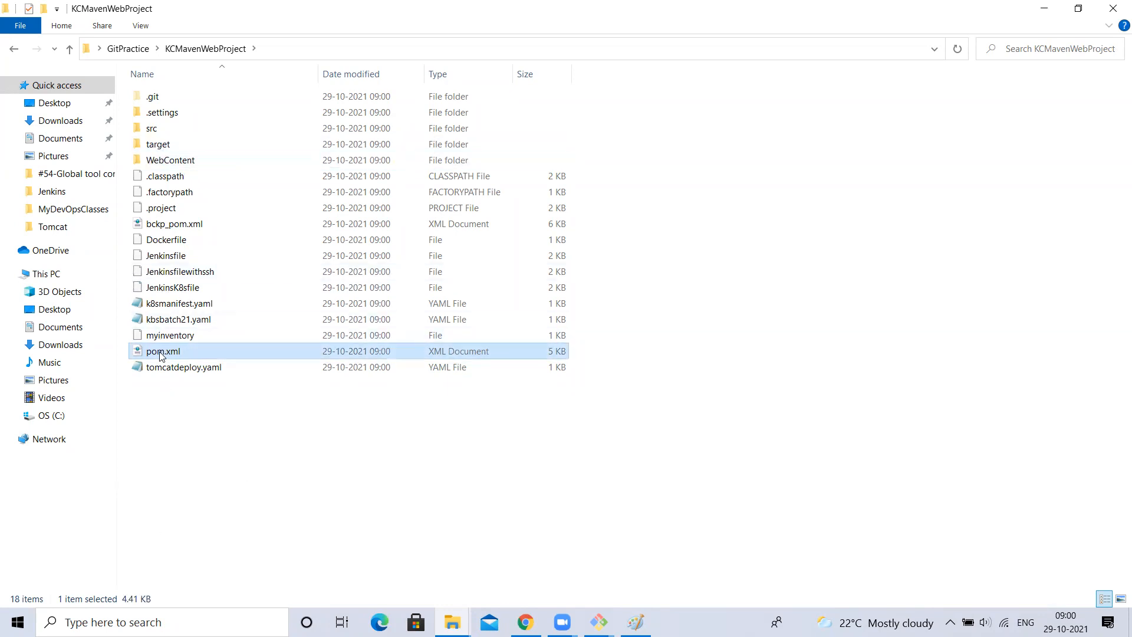
{"action": "right_click", "coordinate": [161, 356]}
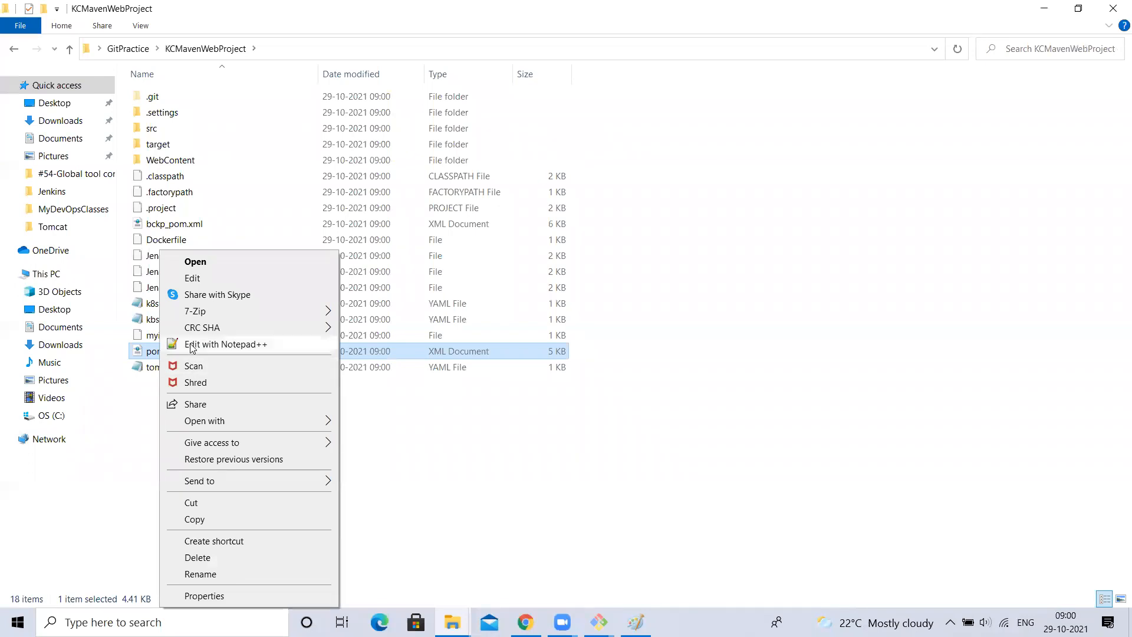
{"action": "left_click", "coordinate": [192, 345]}
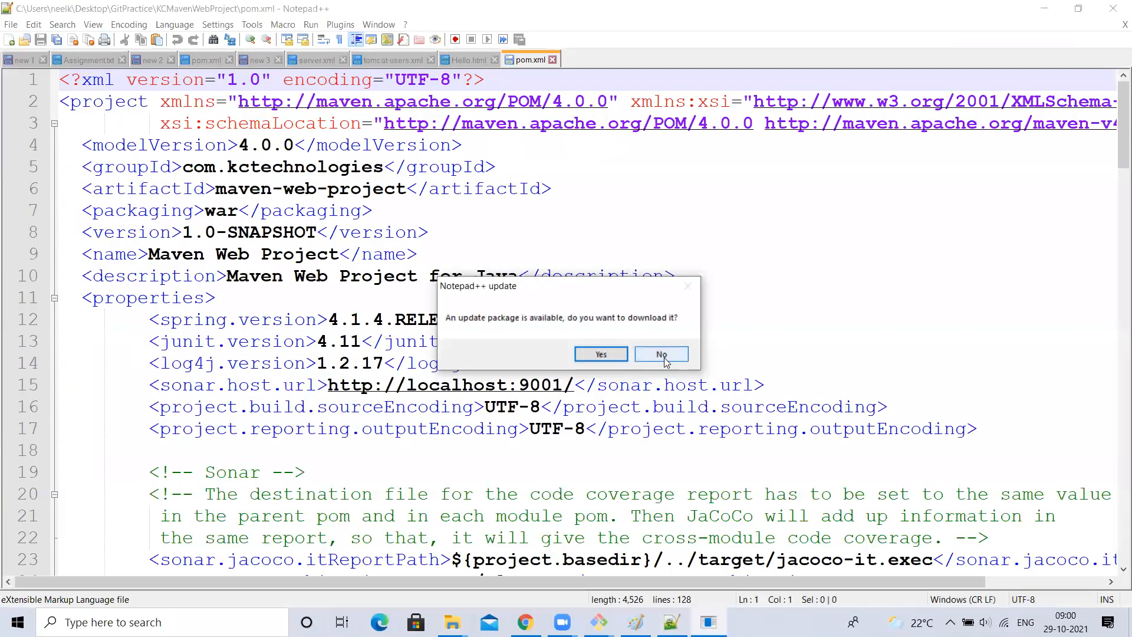
- Decline the update prompt, add a blank line after <properties> on line 11, save and close pom.xml
{"action": "left_click", "coordinate": [661, 354]}
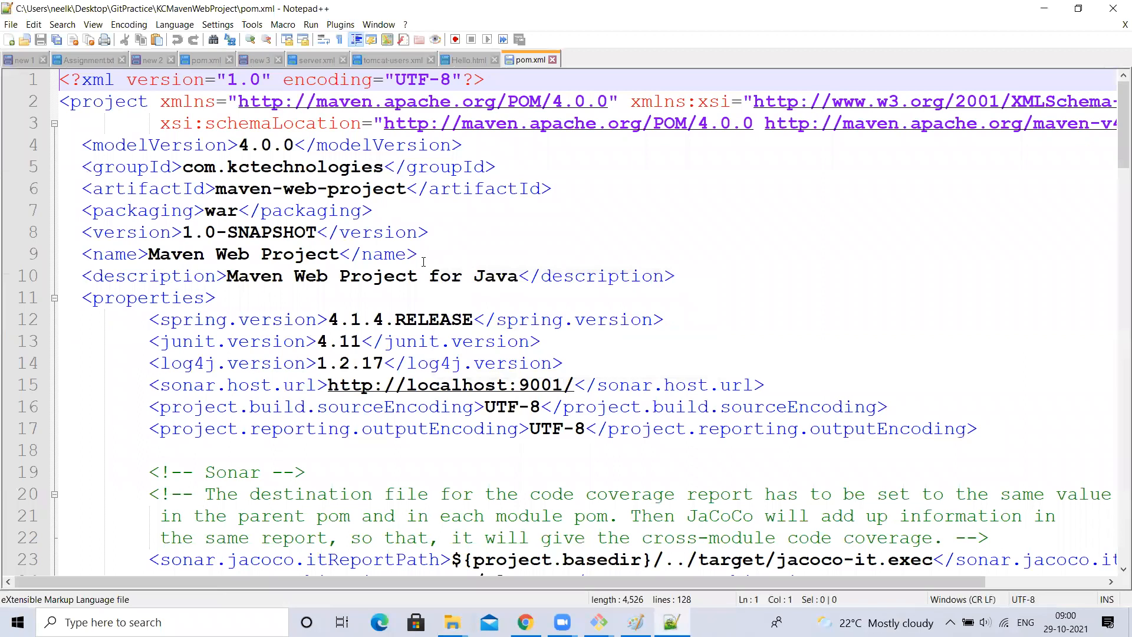
{"action": "left_click", "coordinate": [239, 297]}
{"action": "key", "text": "Return"}
{"action": "key", "text": "ctrl+s"}
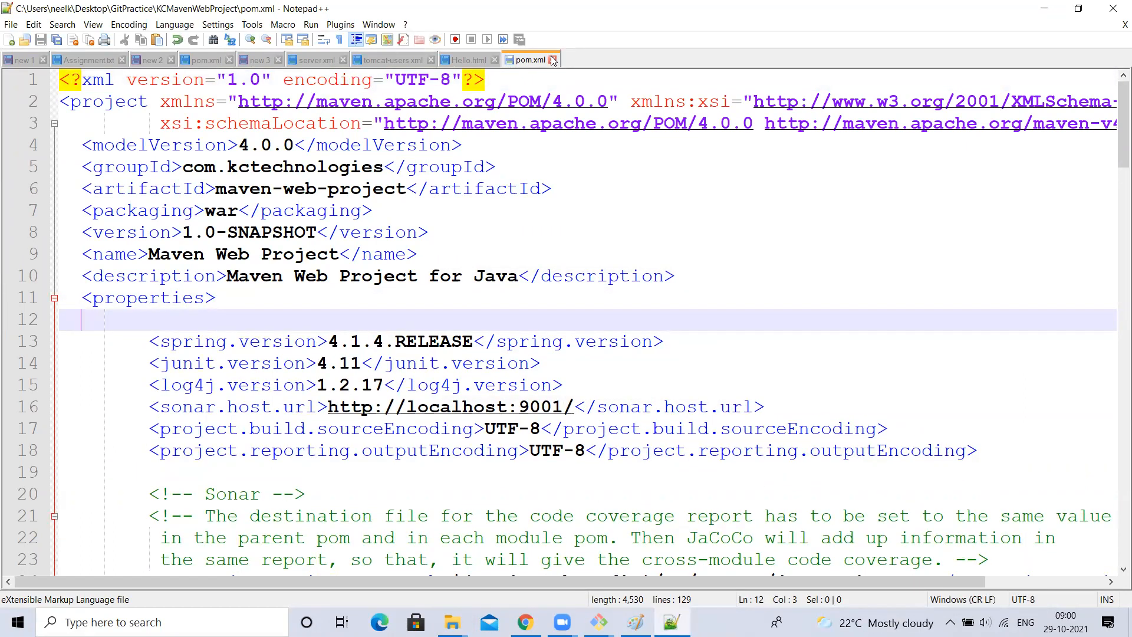
{"action": "left_click", "coordinate": [553, 60]}
{"action": "key", "text": "alt+Tab"}
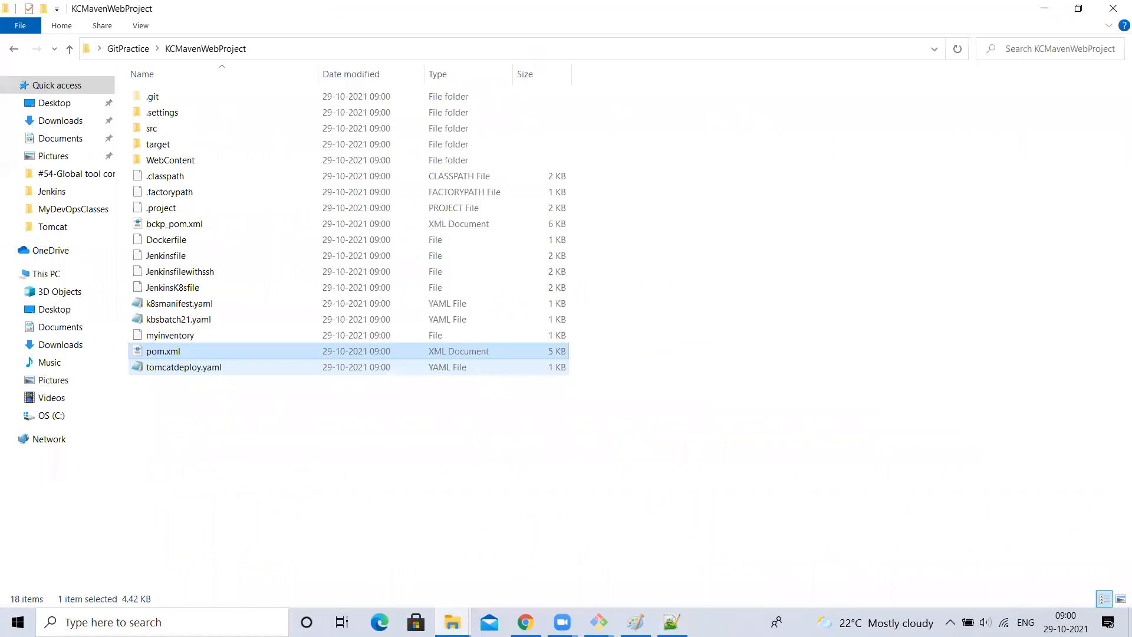
- Run git status in the KCMavenWebProject terminal to check changes
{"action": "mouse_move", "coordinate": [598, 622]}
{"action": "left_click", "coordinate": [658, 543]}
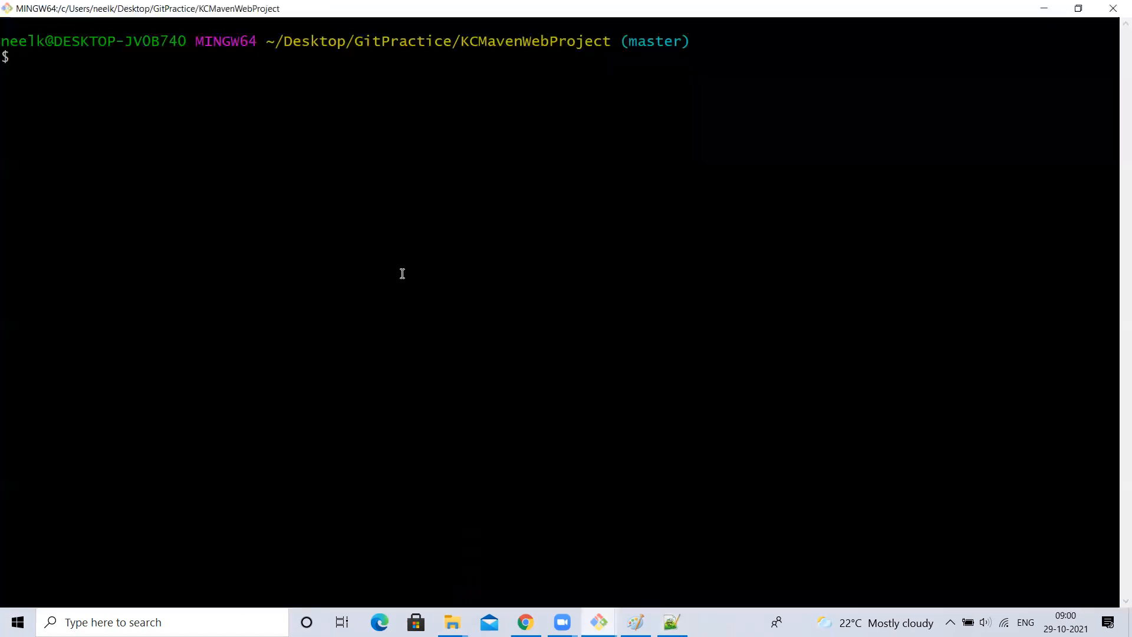
{"action": "type", "text": "git sat"}
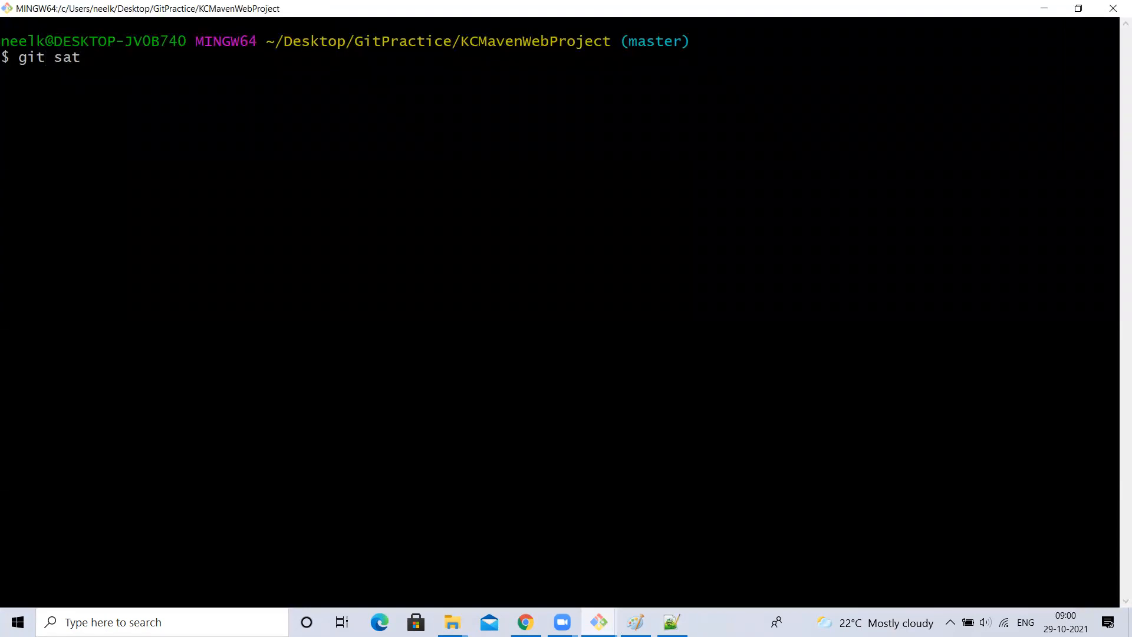
{"action": "key", "text": "BackSpace"}
{"action": "key", "text": "BackSpace"}
{"action": "type", "text": "tatus"}
{"action": "key", "text": "Return"}
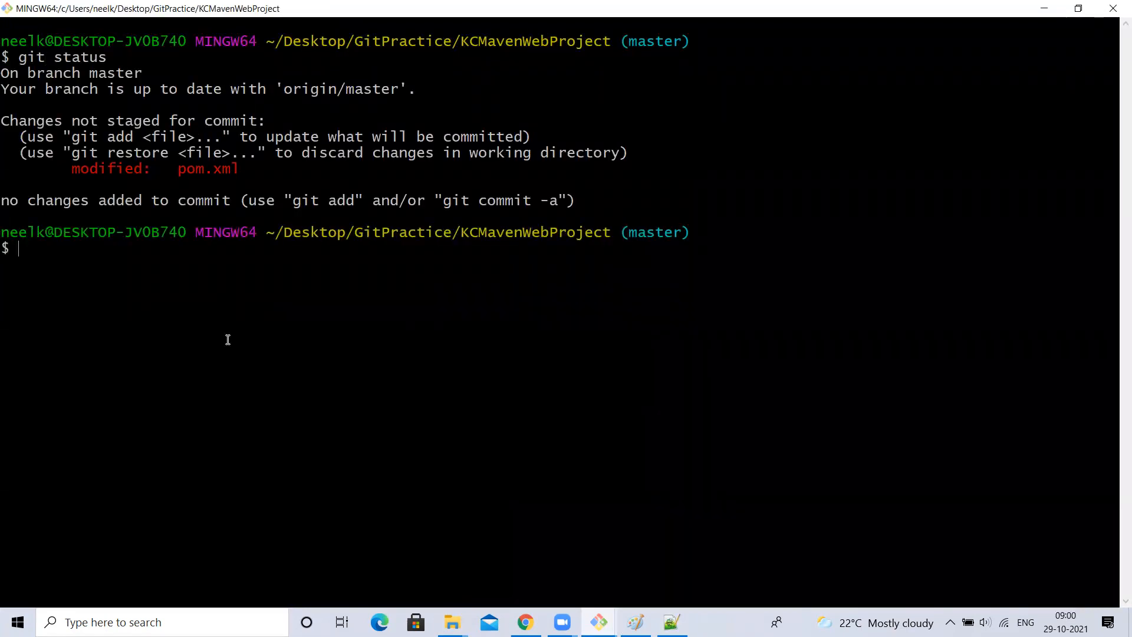
- Stage pom.xml and commit it with message "testing webhook"
{"action": "type", "text": "git add"}
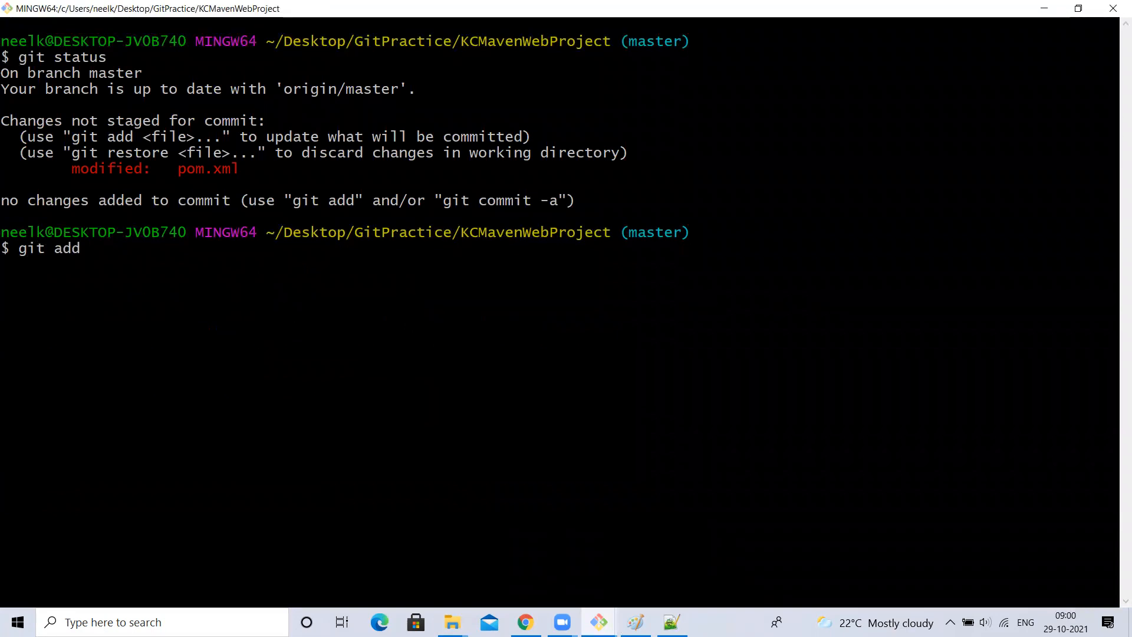
{"action": "type", "text": " pom.xml pom.xml"}
{"action": "key", "text": "BackSpace"}
{"action": "key", "text": "BackSpace"}
{"action": "key", "text": "BackSpace"}
{"action": "key", "text": "BackSpace"}
{"action": "key", "text": "BackSpace"}
{"action": "key", "text": "BackSpace"}
{"action": "key", "text": "BackSpace"}
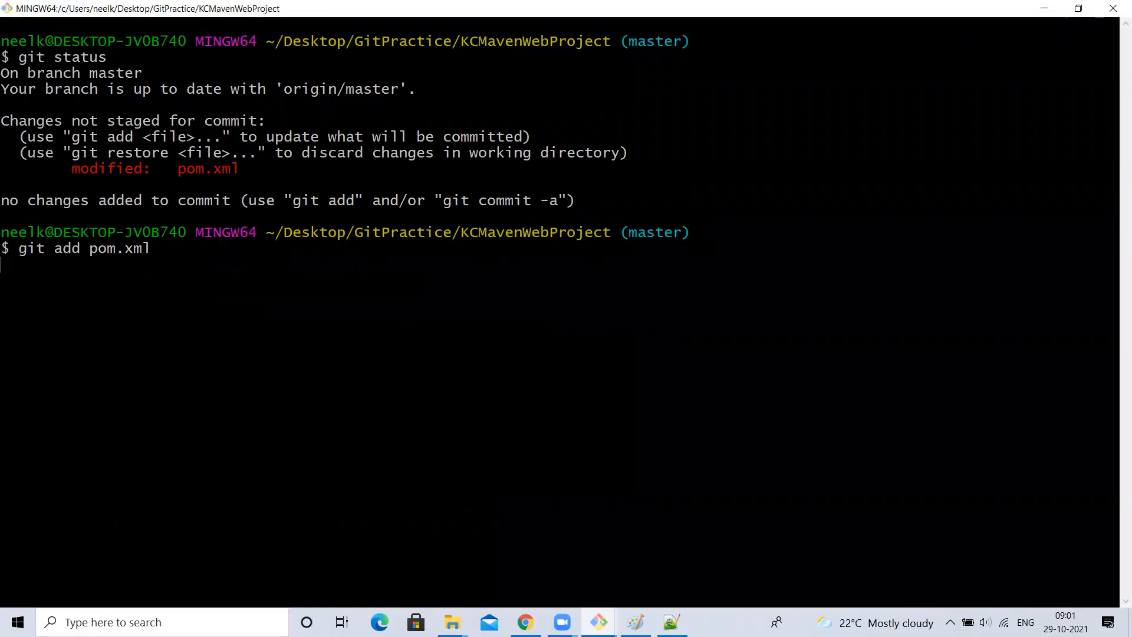
{"action": "type", "text": "git commit -m "}
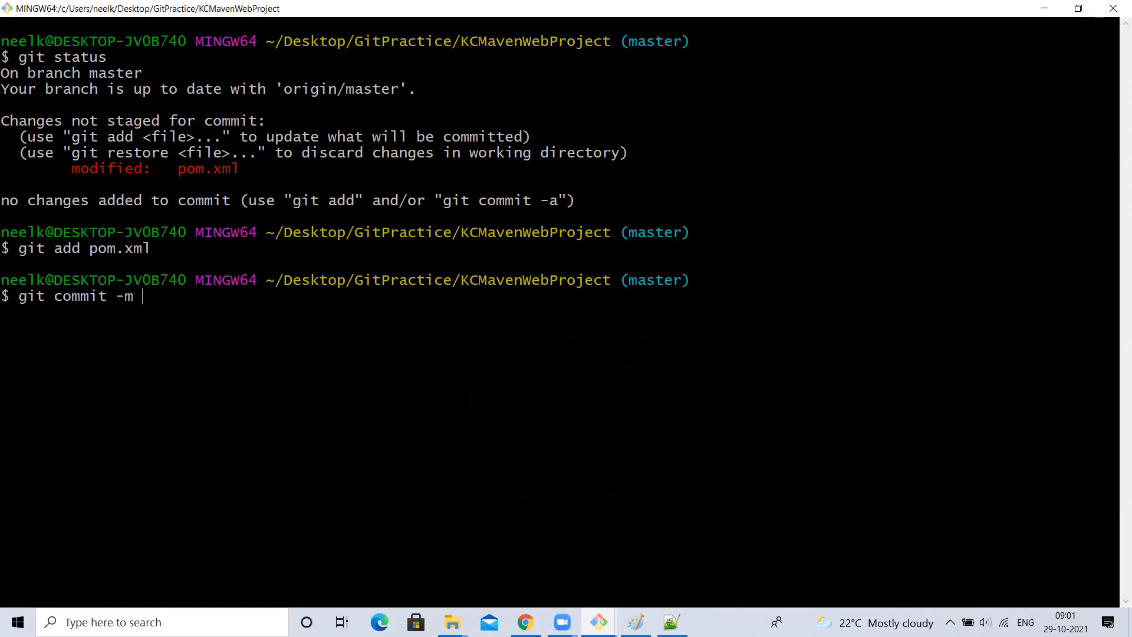
{"action": "type", "text": "\"\""}
{"action": "key", "text": "Left"}
{"action": "type", "text": "testing webhook"}
{"action": "key", "text": "Return"}
- Run git push, which fails with a permission-denied error
{"action": "type", "text": "git push"}
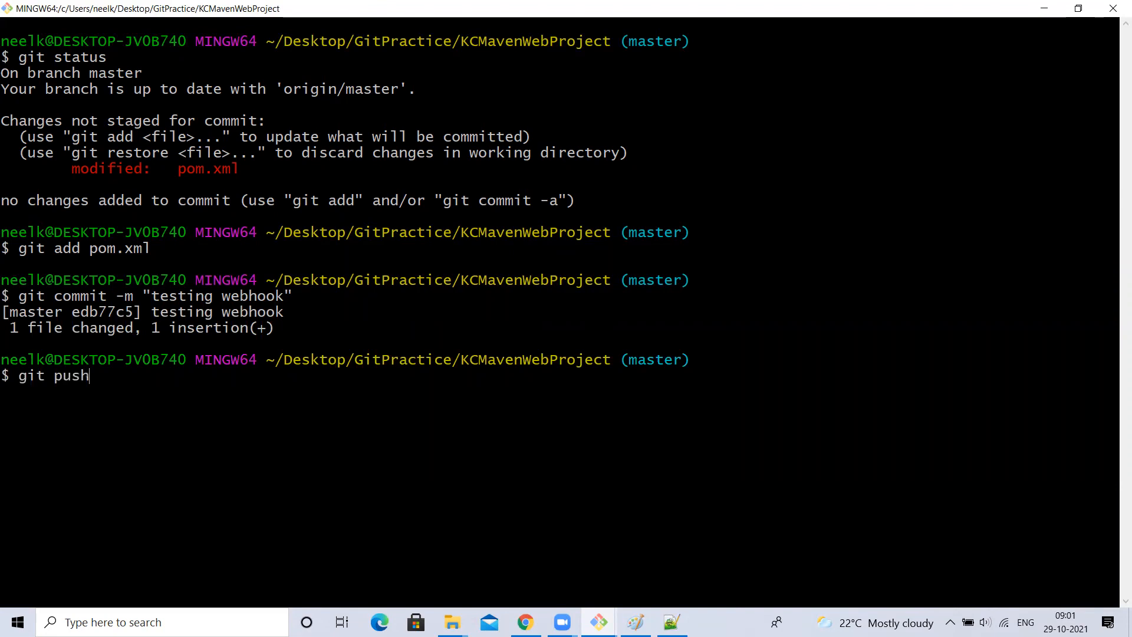
{"action": "left_click", "coordinate": [525, 622]}
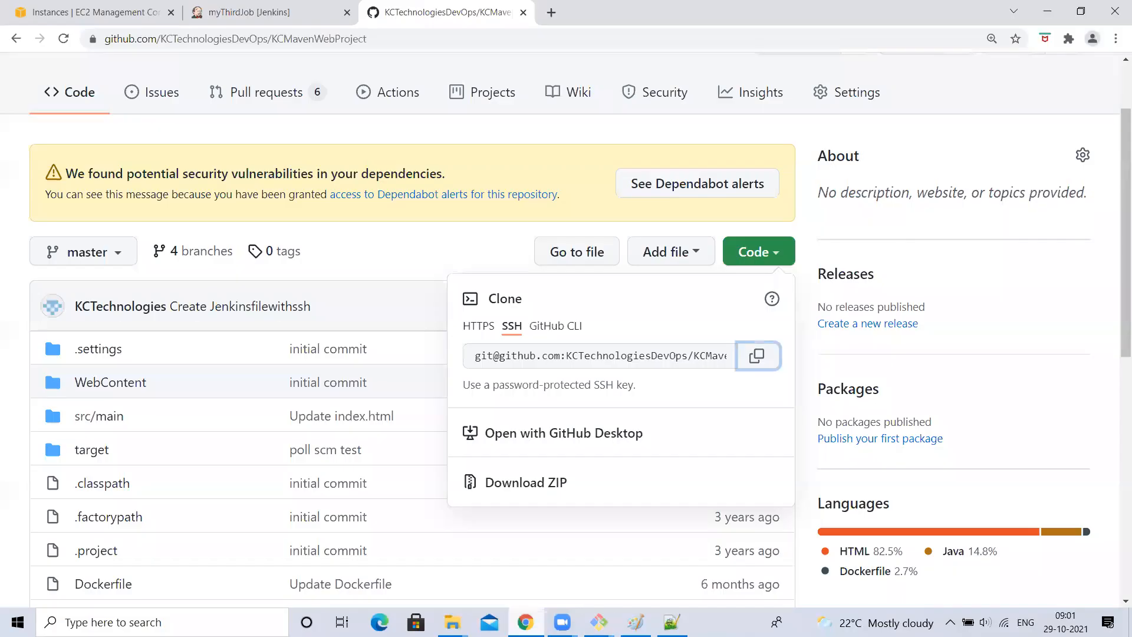
{"action": "left_click", "coordinate": [361, 266]}
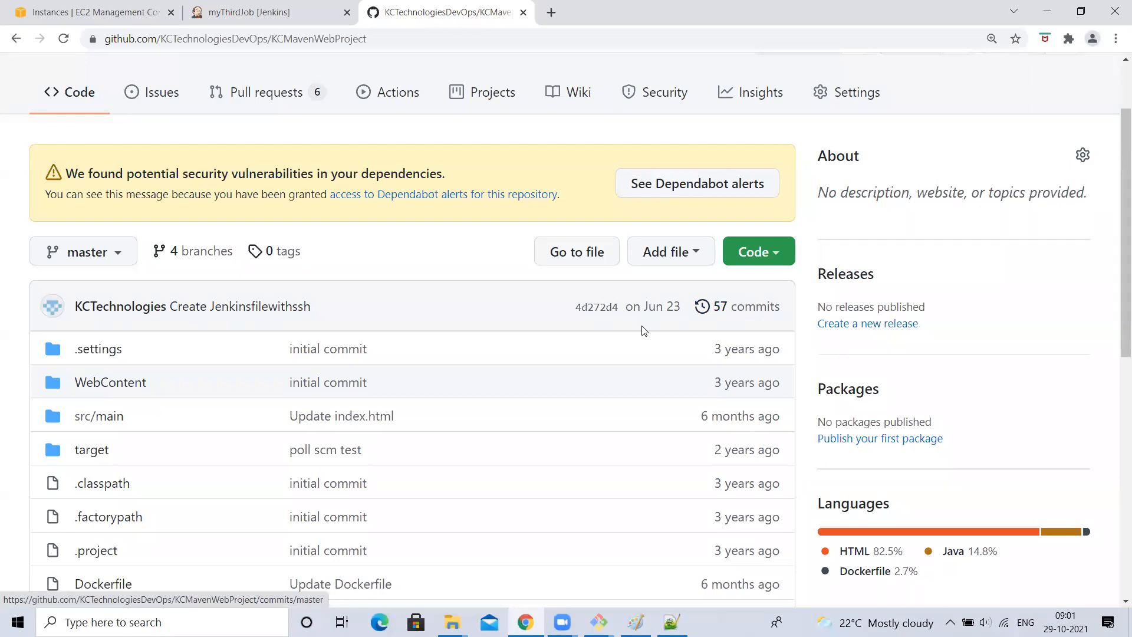
{"action": "key", "text": "alt+Tab"}
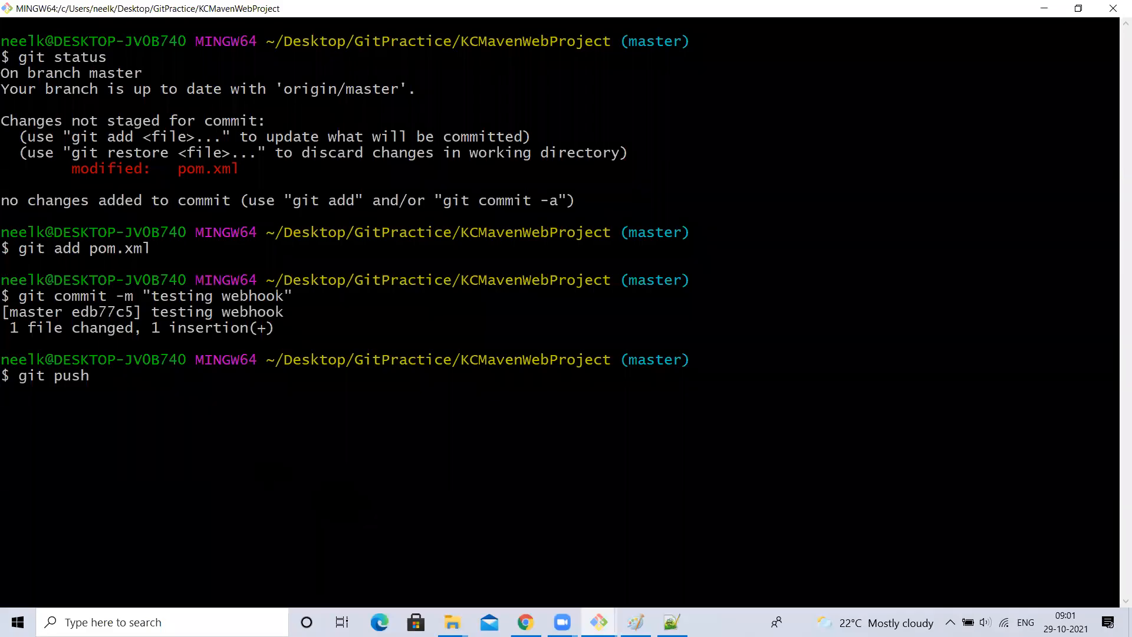
{"action": "key", "text": "Return"}
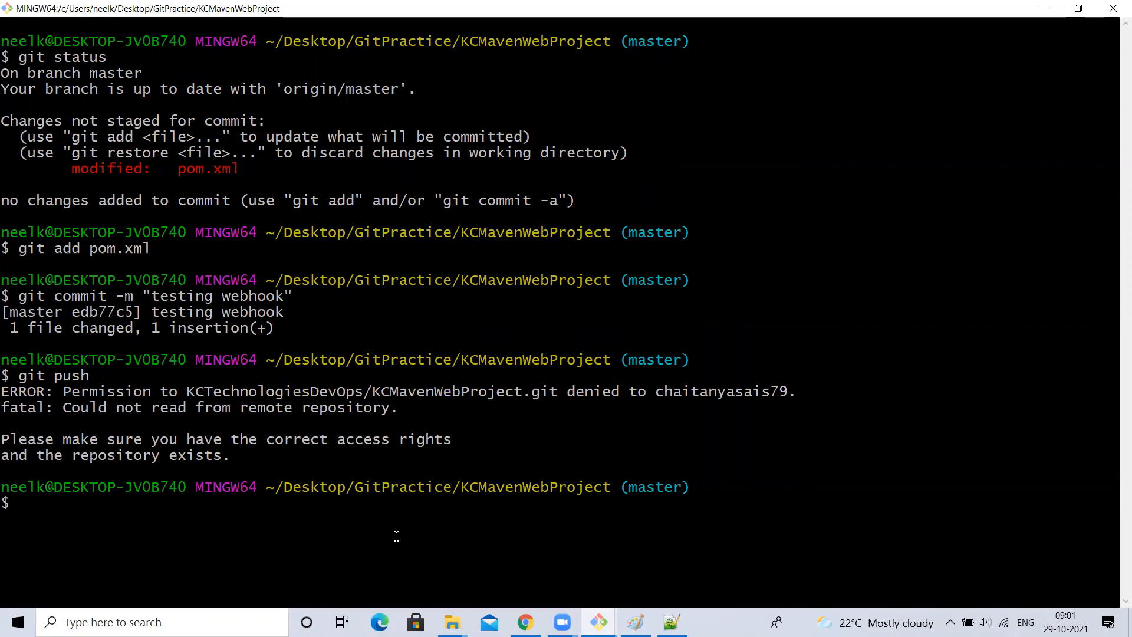
{"action": "key", "text": "alt+Tab"}
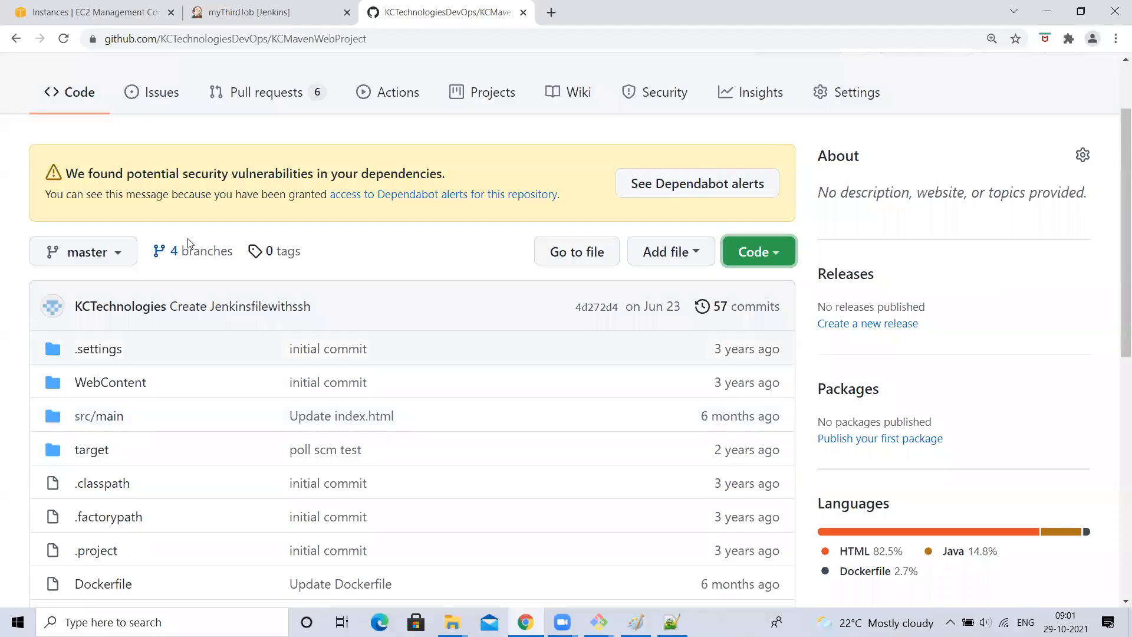
- Leave the failed push and open pom.xml in the GitHub repository
{"action": "key", "text": "alt+Tab"}
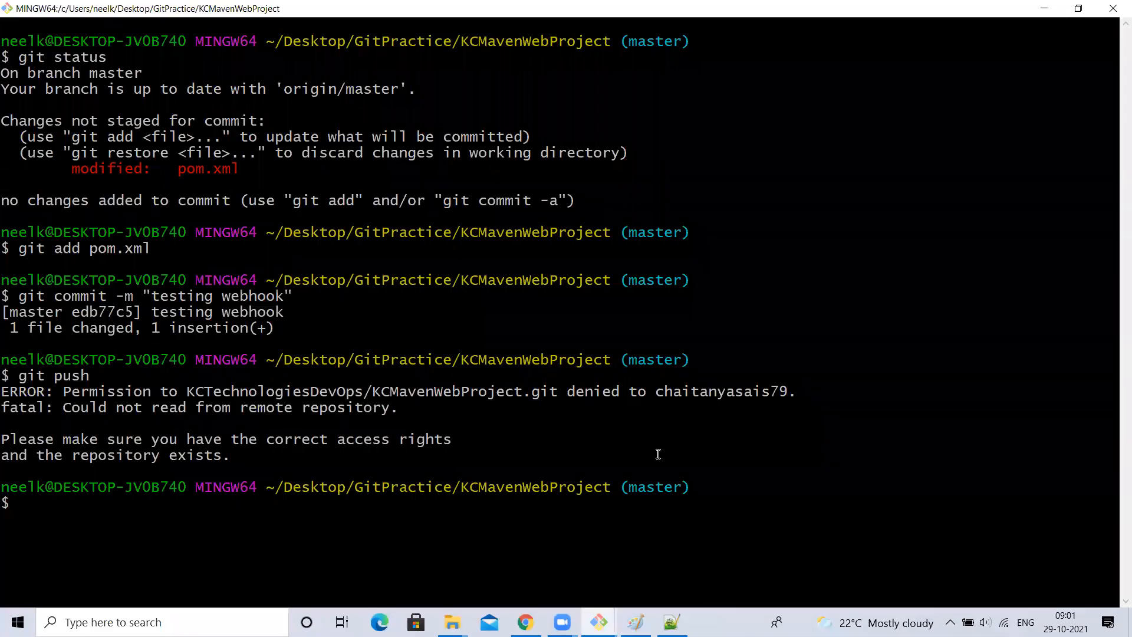
{"action": "double_click", "coordinate": [692, 392]}
{"action": "left_click", "coordinate": [620, 408]}
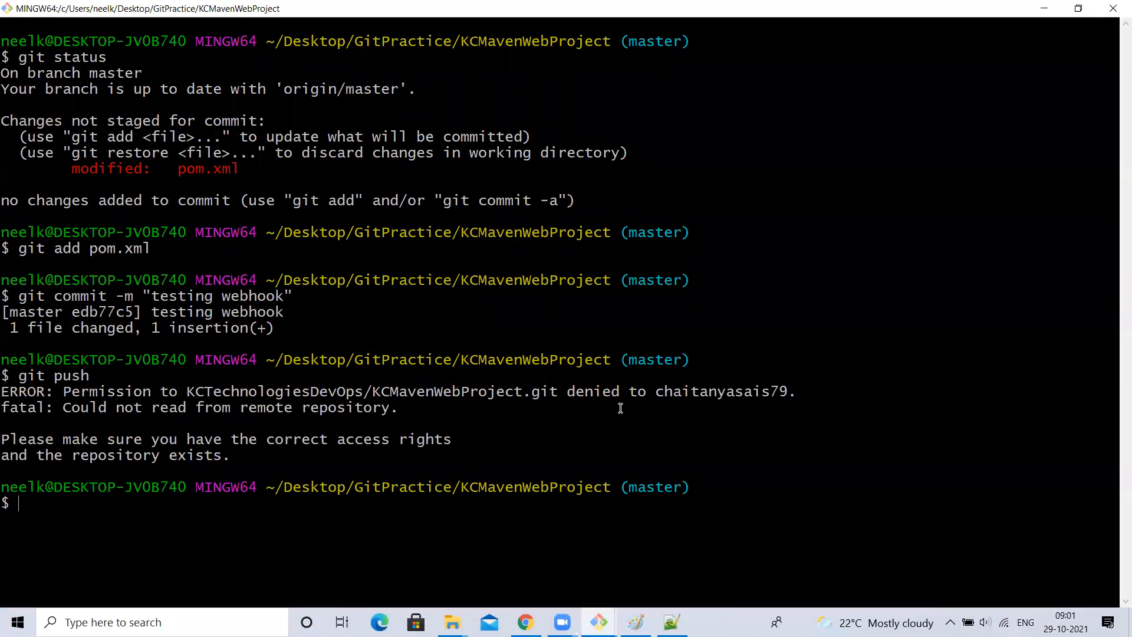
{"action": "left_click", "coordinate": [1044, 8]}
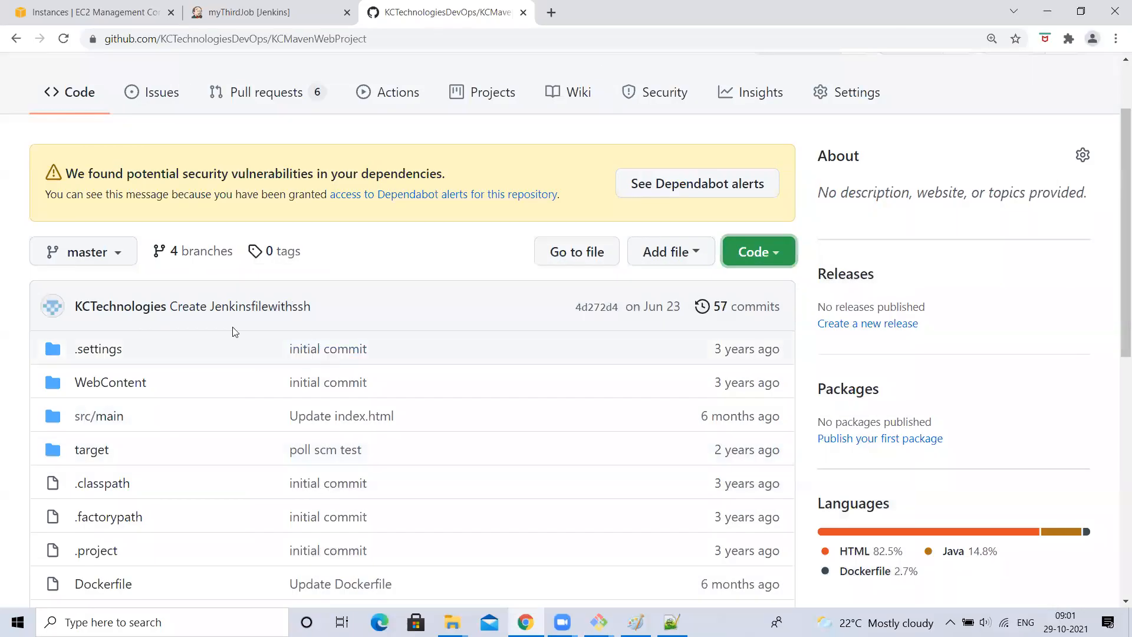
{"action": "scroll", "coordinate": [219, 376], "scroll_direction": "down", "scroll_amount": 5}
{"action": "scroll", "coordinate": [114, 383], "scroll_direction": "down", "scroll_amount": 4}
{"action": "left_click", "coordinate": [110, 329]}
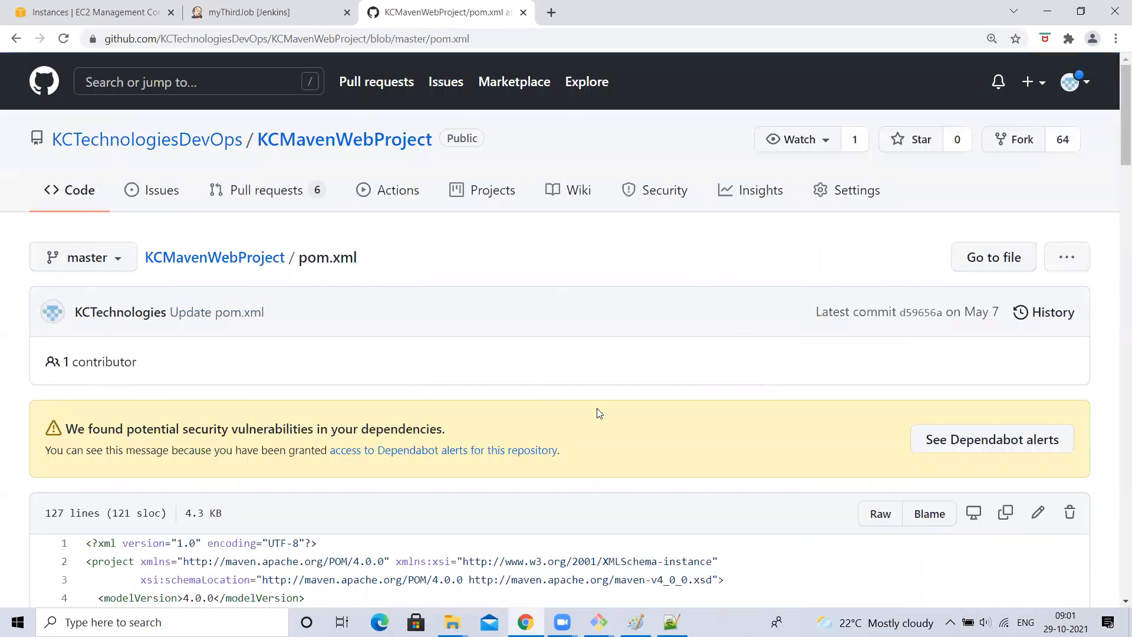
- Add a blank line after line 10 of pom.xml online and commit it to master
{"action": "scroll", "coordinate": [599, 412], "scroll_direction": "down", "scroll_amount": 3}
{"action": "scroll", "coordinate": [606, 432], "scroll_direction": "down", "scroll_amount": 1}
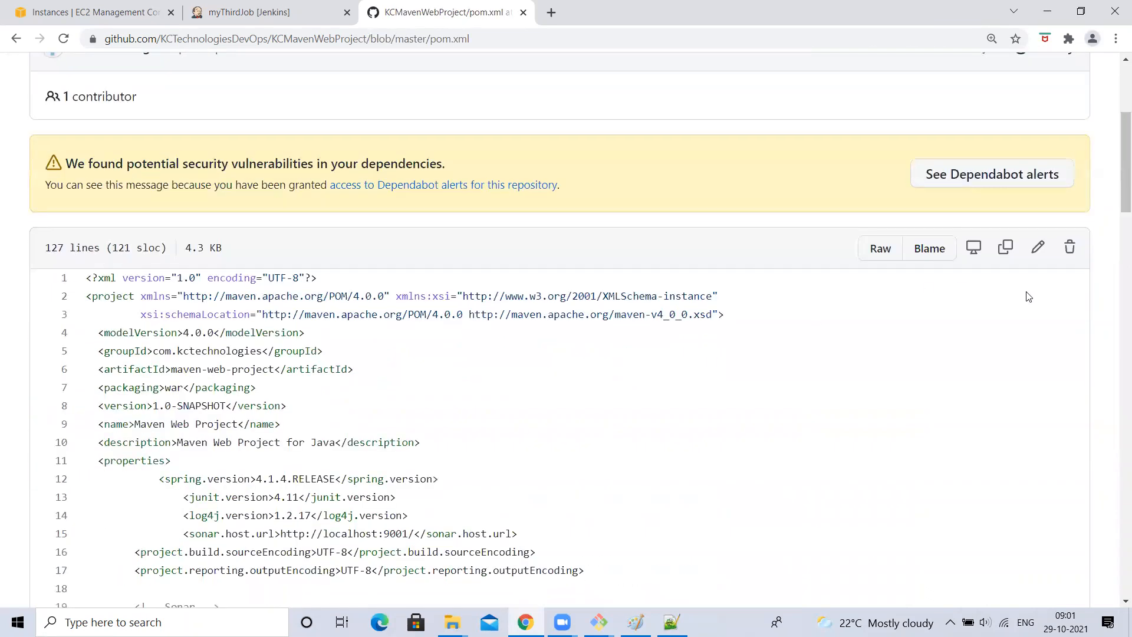
{"action": "left_click", "coordinate": [1036, 249]}
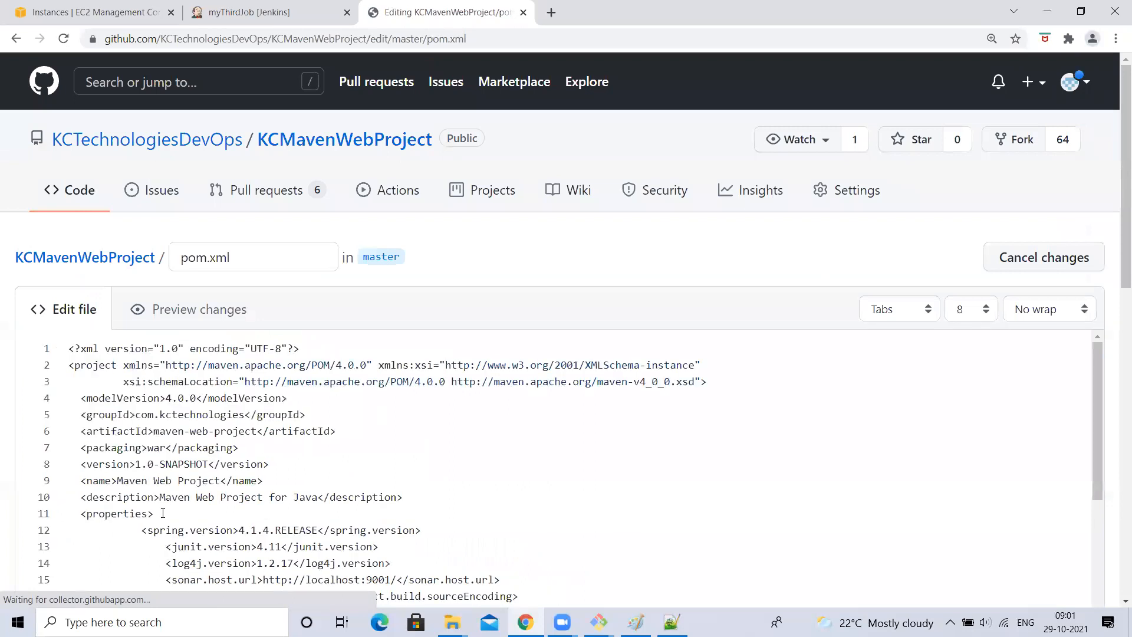
{"action": "key", "text": "Return"}
{"action": "scroll", "coordinate": [277, 313], "scroll_direction": "down", "scroll_amount": 13}
{"action": "left_click", "coordinate": [166, 456]}
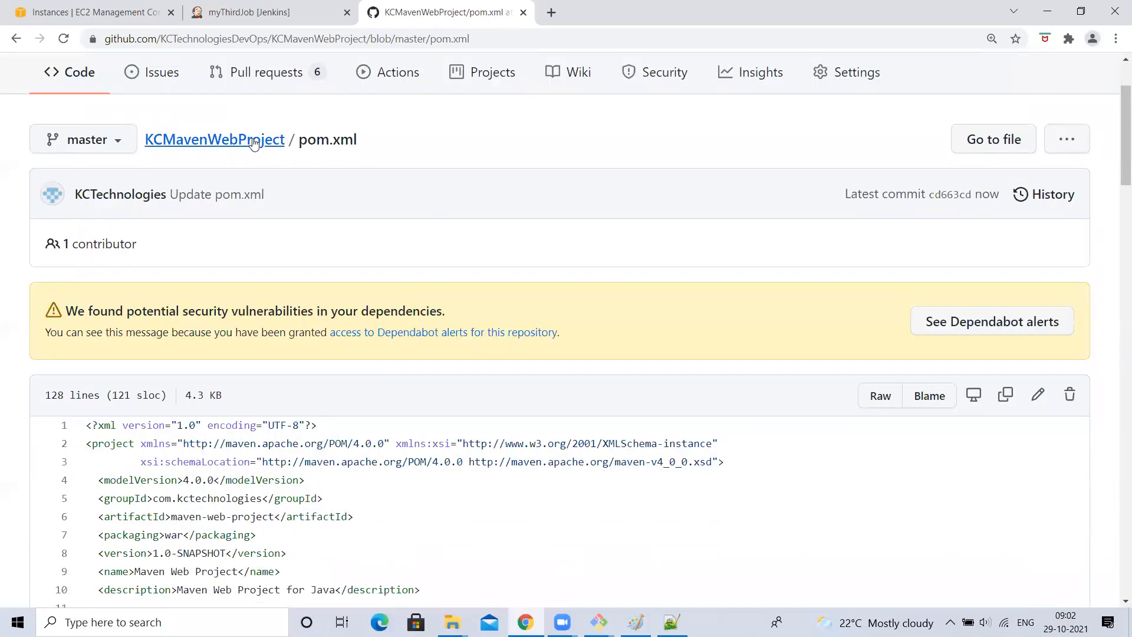
{"action": "scroll", "coordinate": [374, 324], "scroll_direction": "down", "scroll_amount": 20}
{"action": "scroll", "coordinate": [373, 325], "scroll_direction": "down", "scroll_amount": 15}
{"action": "scroll", "coordinate": [374, 322], "scroll_direction": "up", "scroll_amount": 20}
{"action": "left_click", "coordinate": [247, 259]}
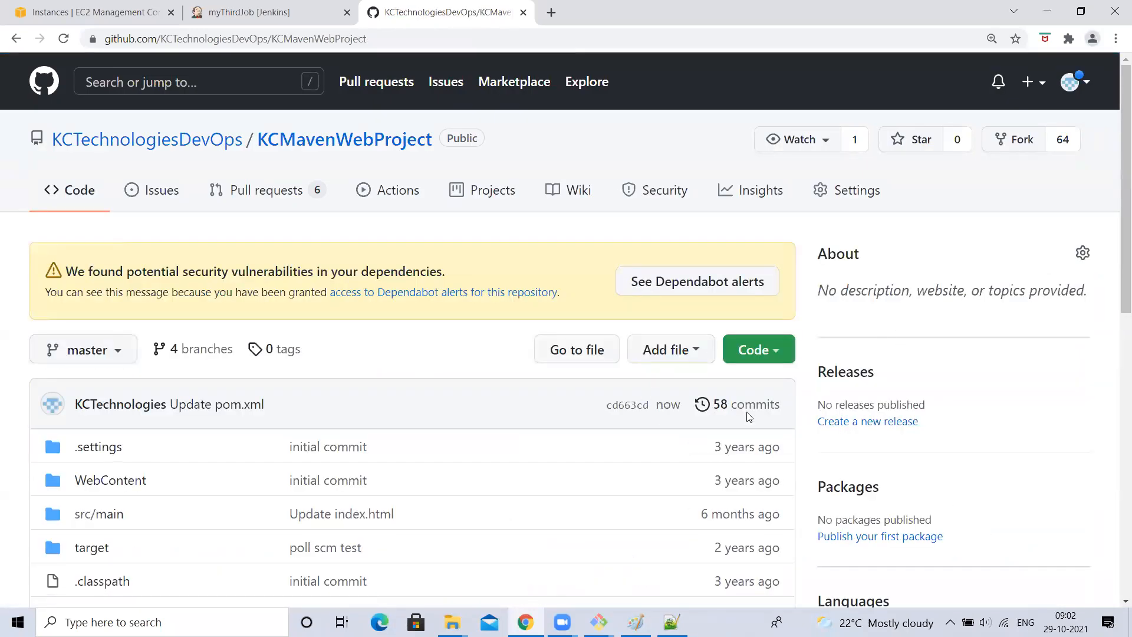
- Verify myThirdJob's Build History shows successful build #19, then return to the Jenkins dashboard
{"action": "left_click", "coordinate": [242, 7]}
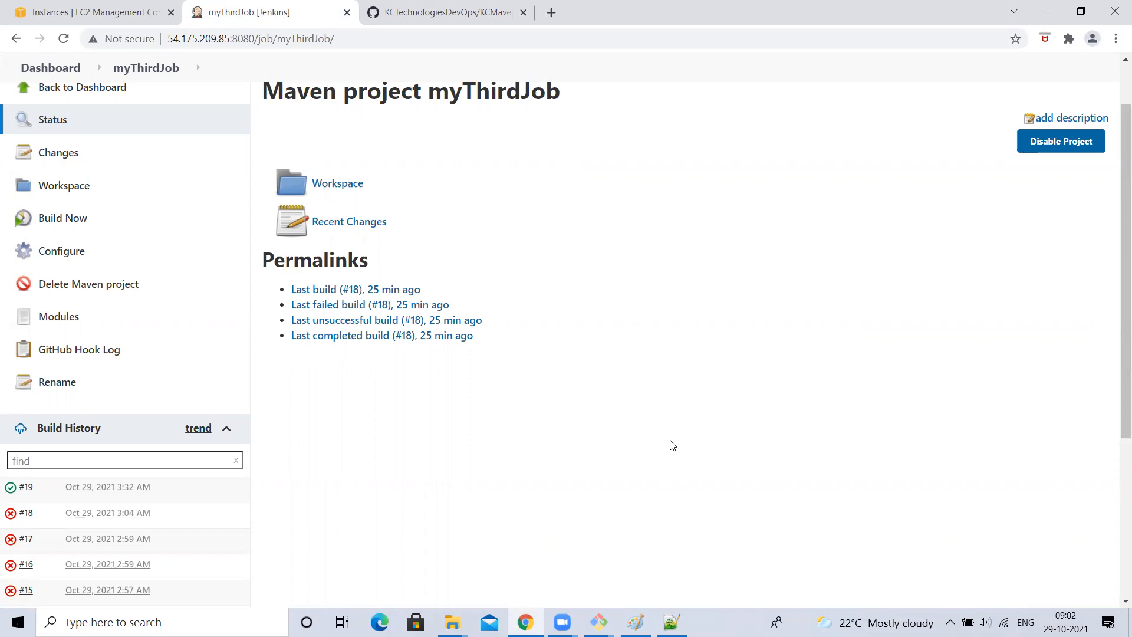
{"action": "left_click", "coordinate": [450, 7]}
{"action": "scroll", "coordinate": [153, 298], "scroll_direction": "down", "scroll_amount": 1}
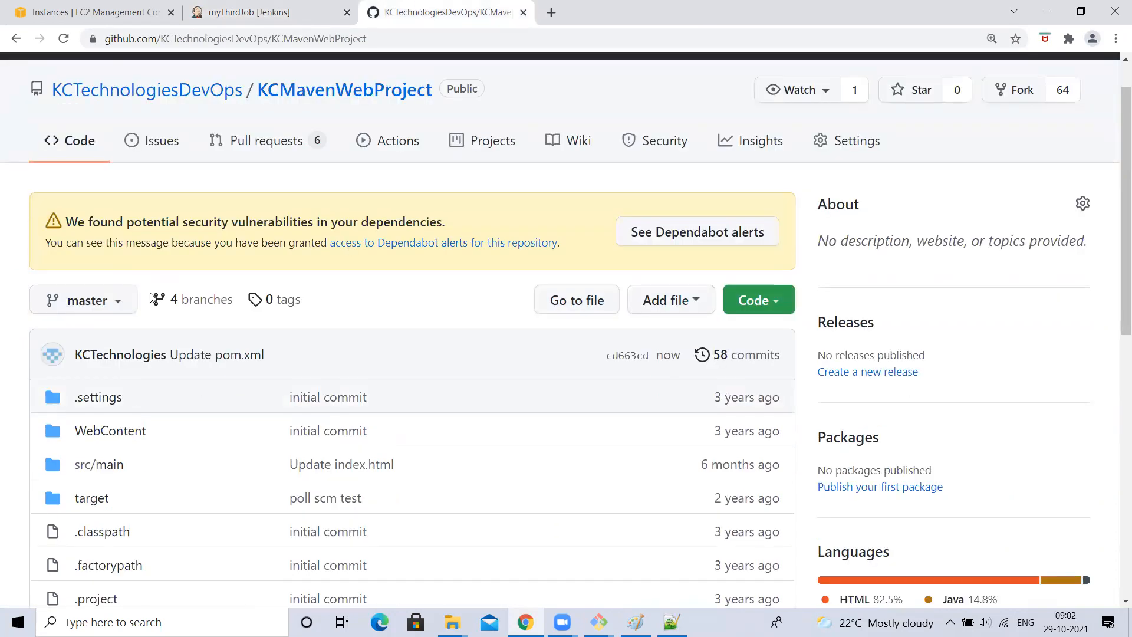
{"action": "left_click", "coordinate": [248, 12]}
{"action": "scroll", "coordinate": [164, 235], "scroll_direction": "up", "scroll_amount": 1}
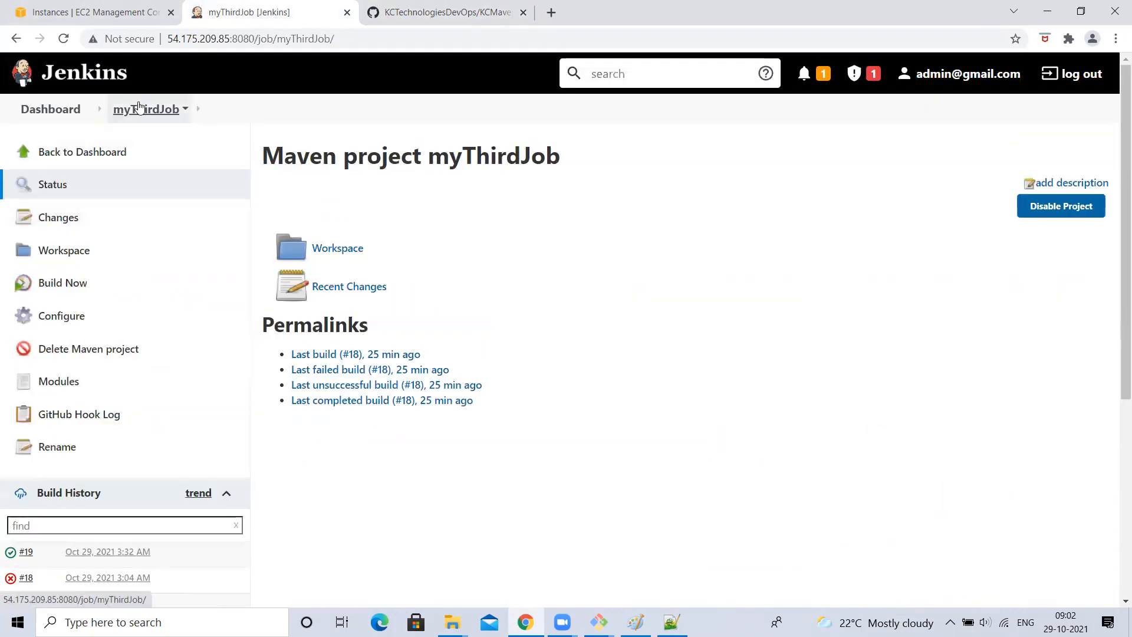
{"action": "left_click", "coordinate": [52, 113]}
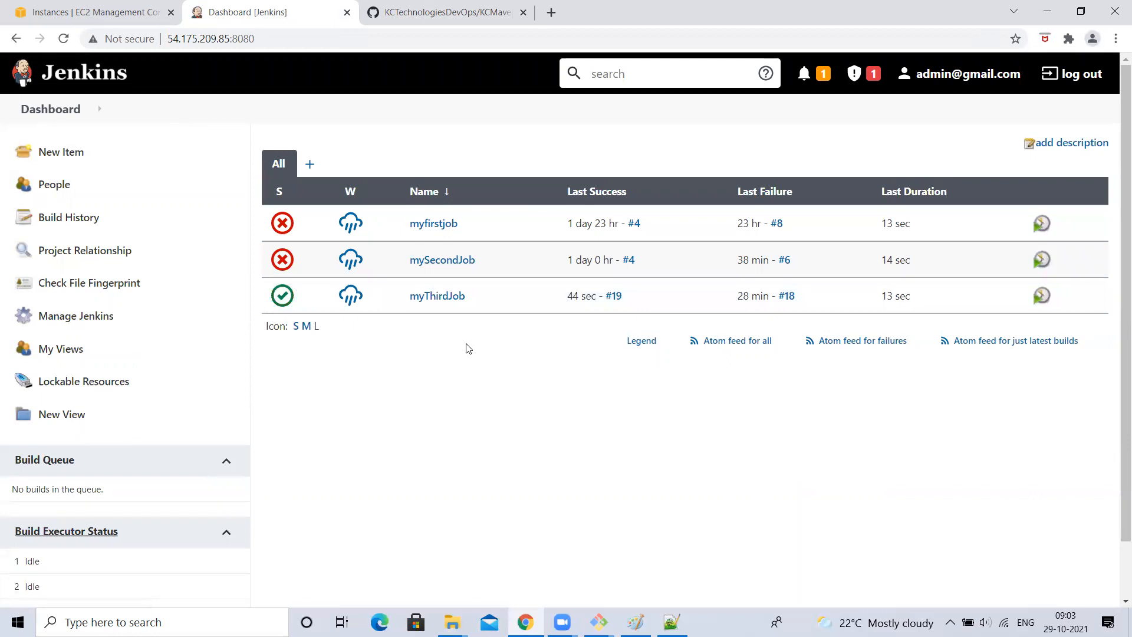
- Glance at the GitHub repository's branch list, then open myThirdJob from the Jenkins dashboard
{"action": "left_click", "coordinate": [446, 11]}
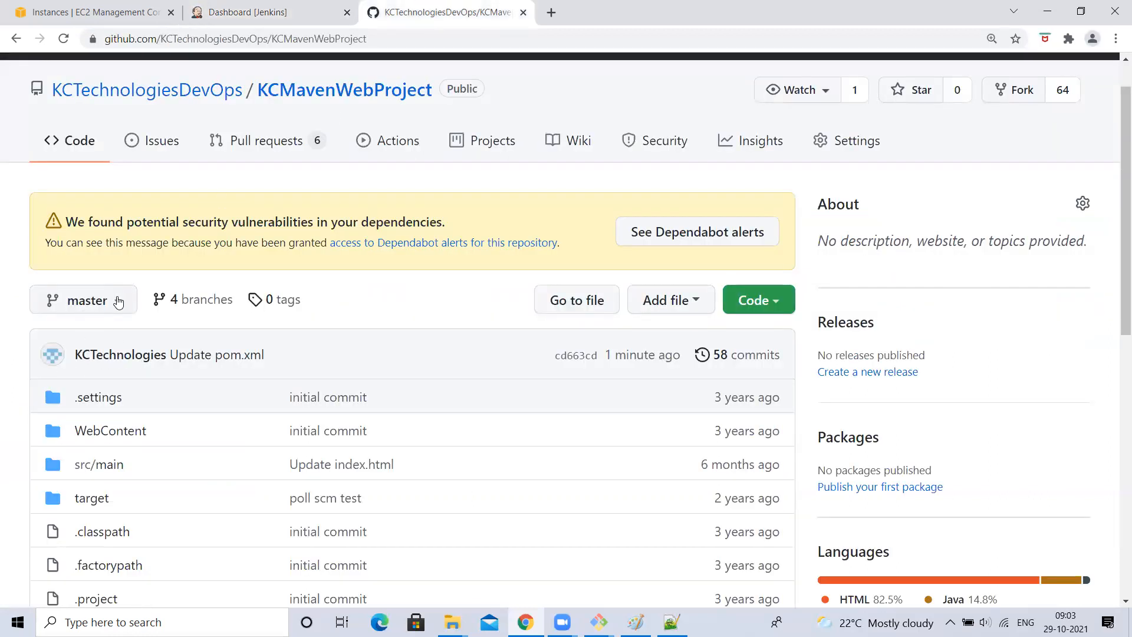
{"action": "left_click", "coordinate": [85, 302]}
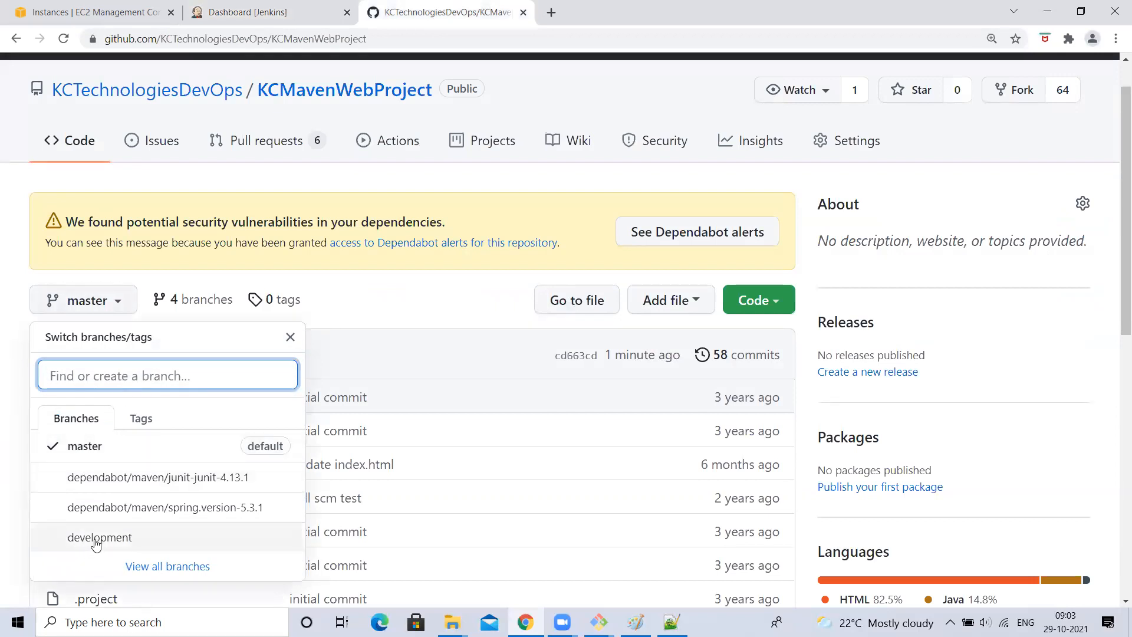
{"action": "left_click", "coordinate": [268, 12]}
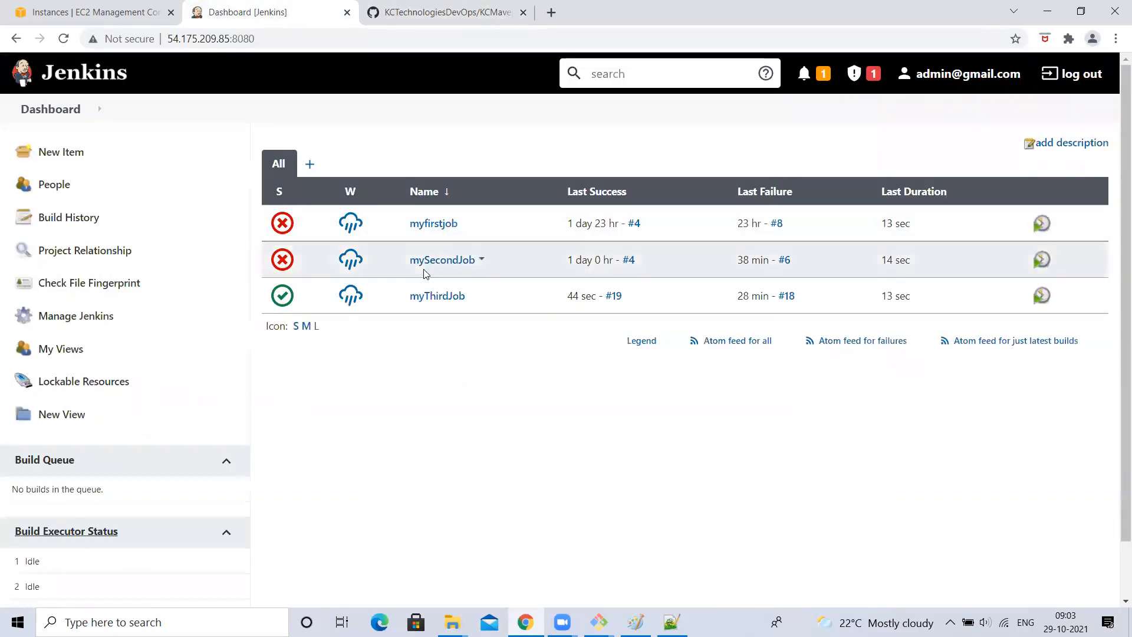
{"action": "left_click", "coordinate": [450, 302]}
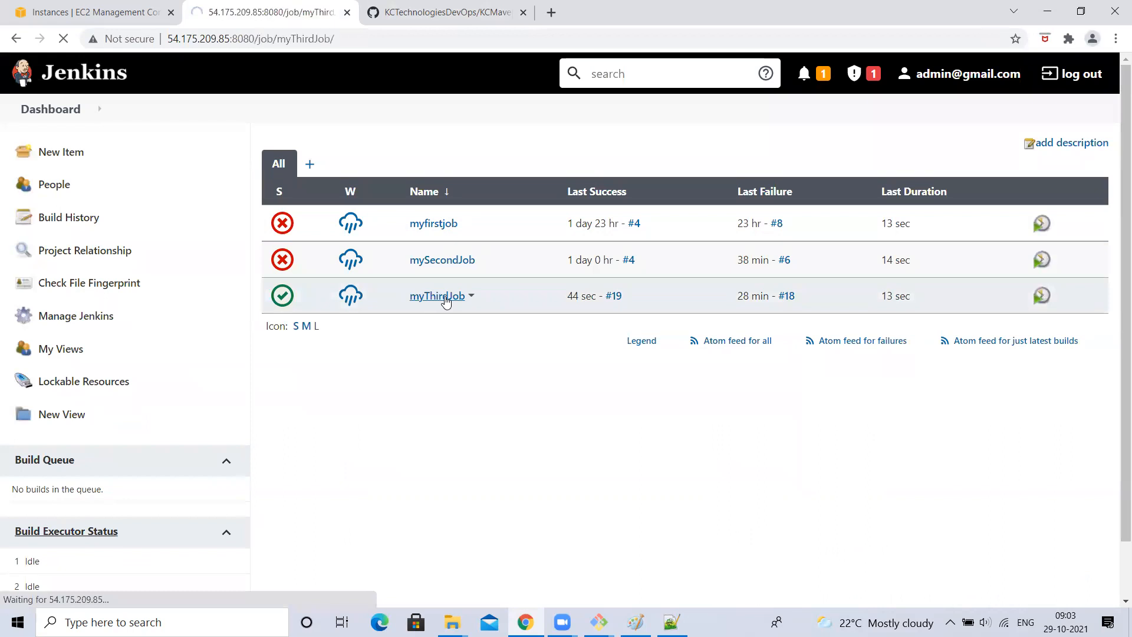
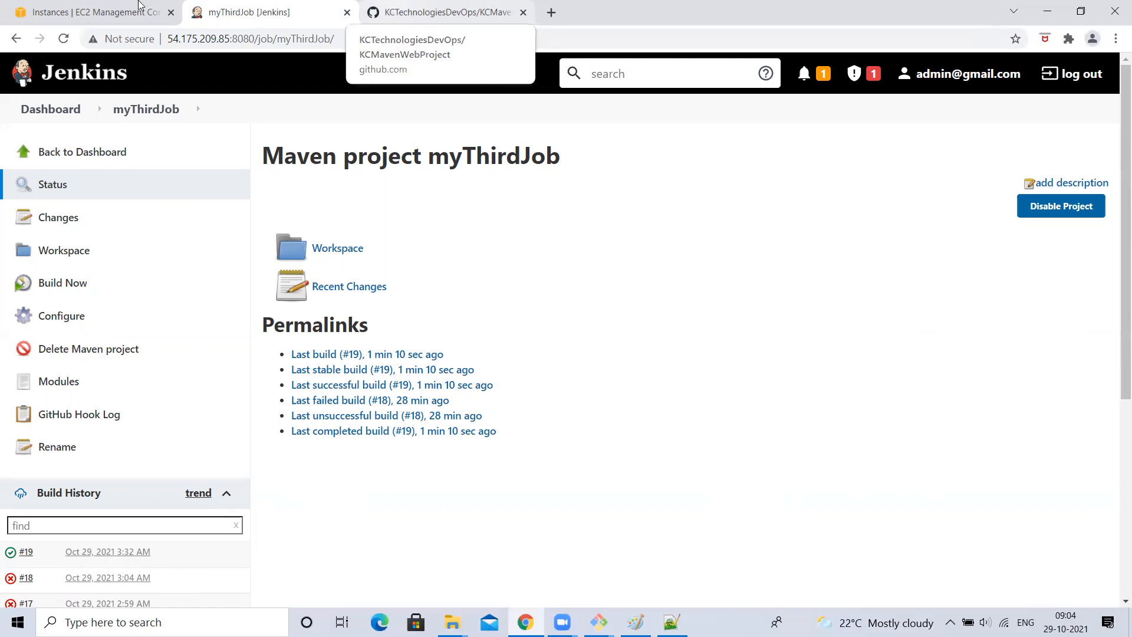
- Glance at the EC2 console and GitHub repository, then return to myThirdJob in Jenkins
{"action": "left_click", "coordinate": [62, 10]}
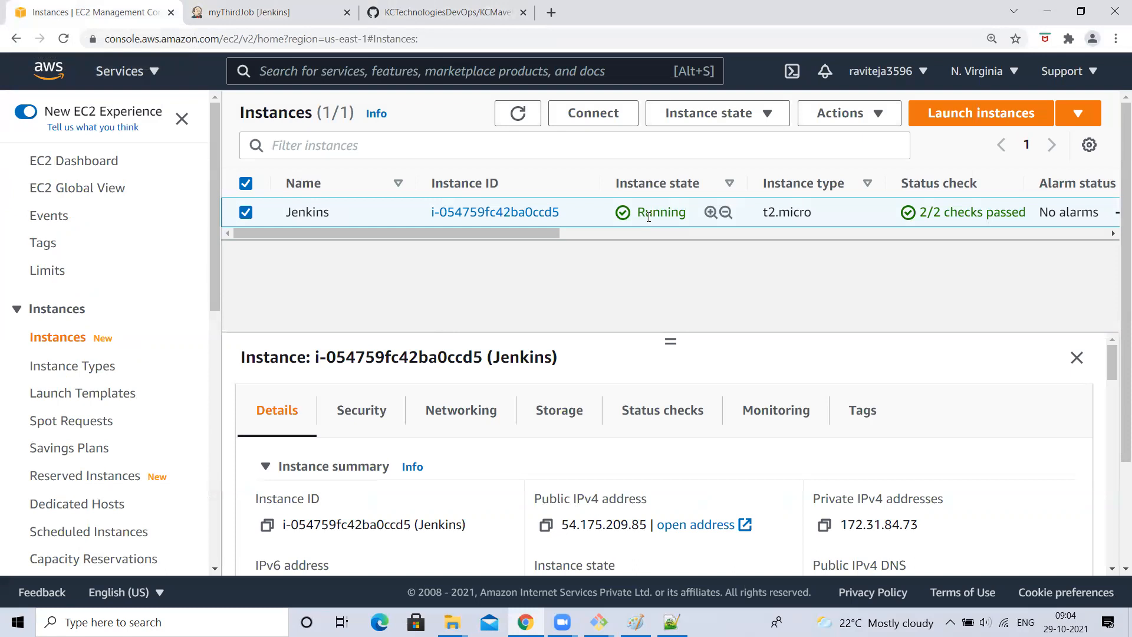
{"action": "left_click", "coordinate": [455, 9]}
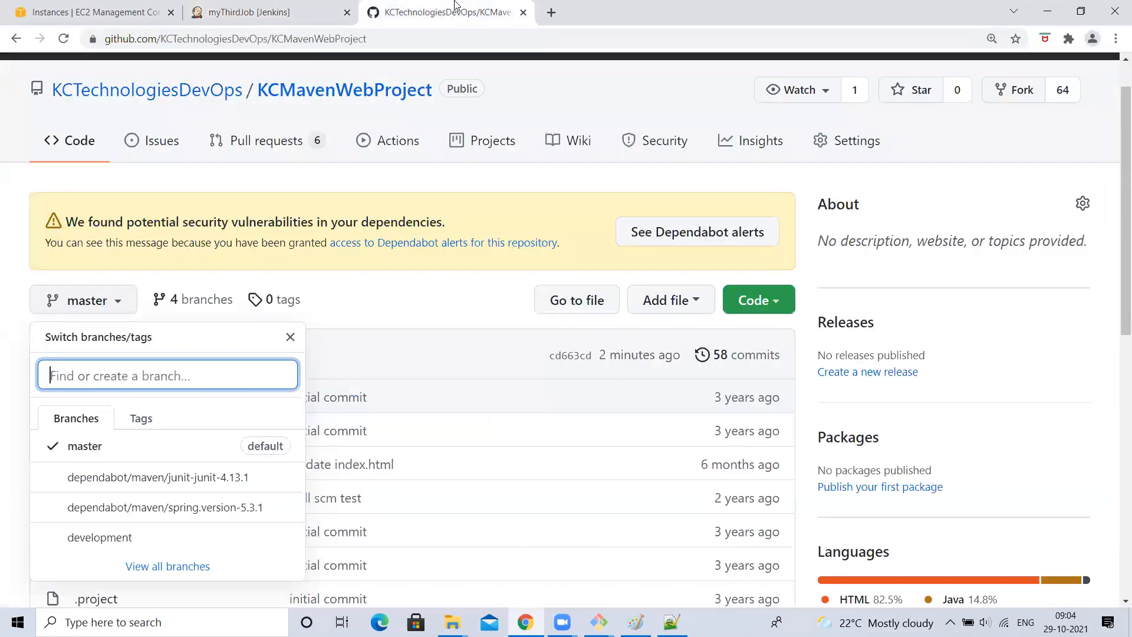
{"action": "right_click", "coordinate": [356, 313]}
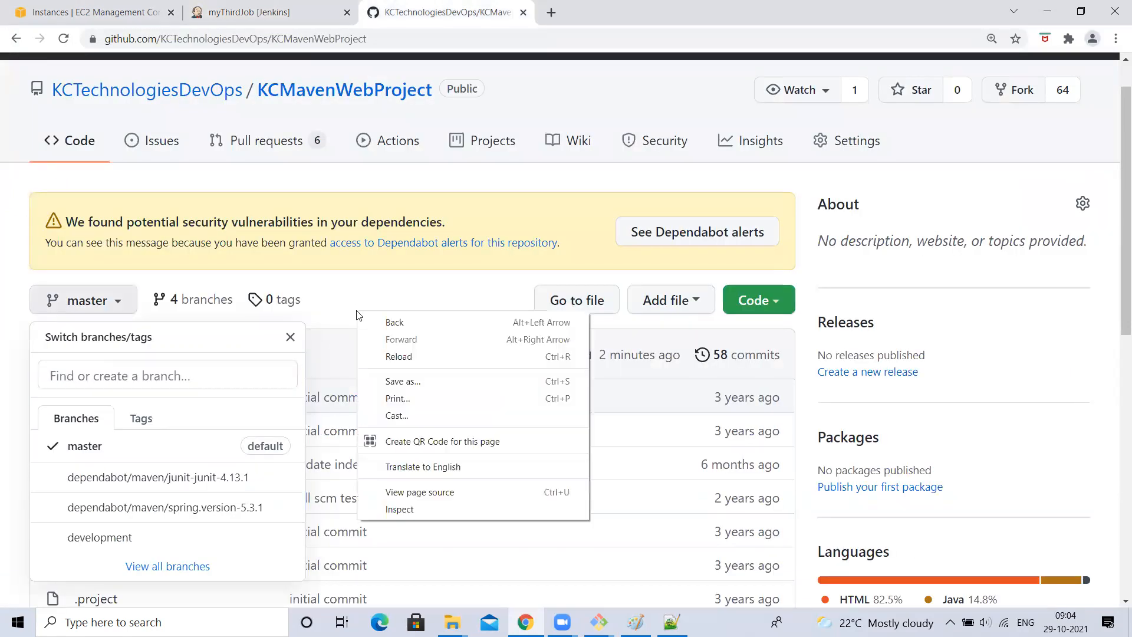
{"action": "left_click", "coordinate": [14, 186]}
{"action": "left_click", "coordinate": [14, 185]}
{"action": "left_click", "coordinate": [261, 7]}
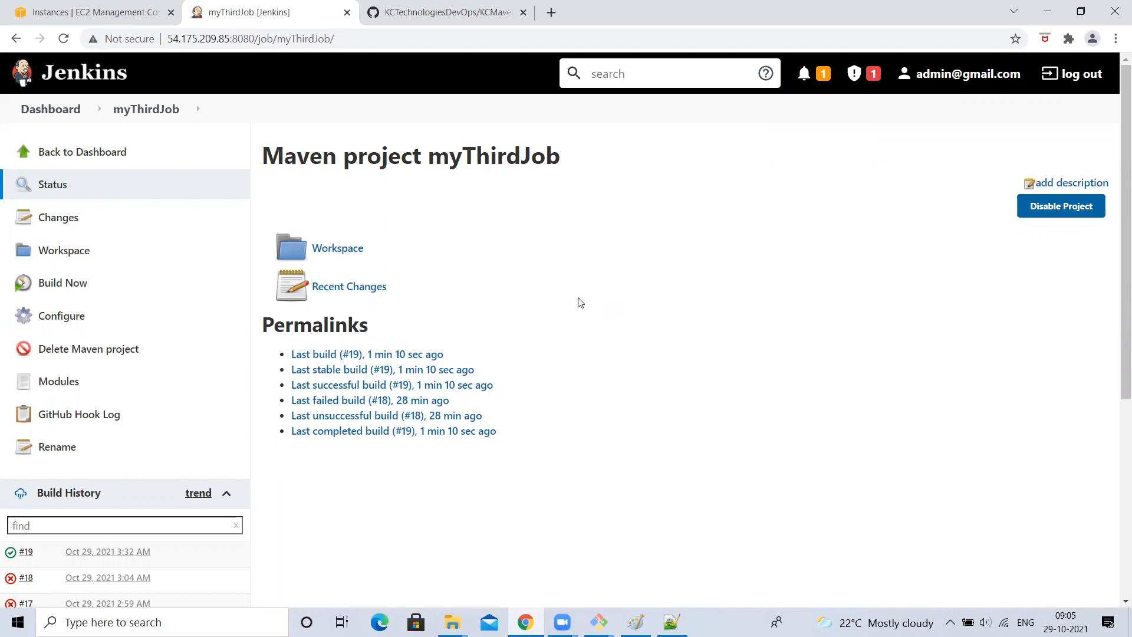
- Look at GitHub again, then go to the Jenkins dashboard listing all three jobs
{"action": "left_click", "coordinate": [465, 8]}
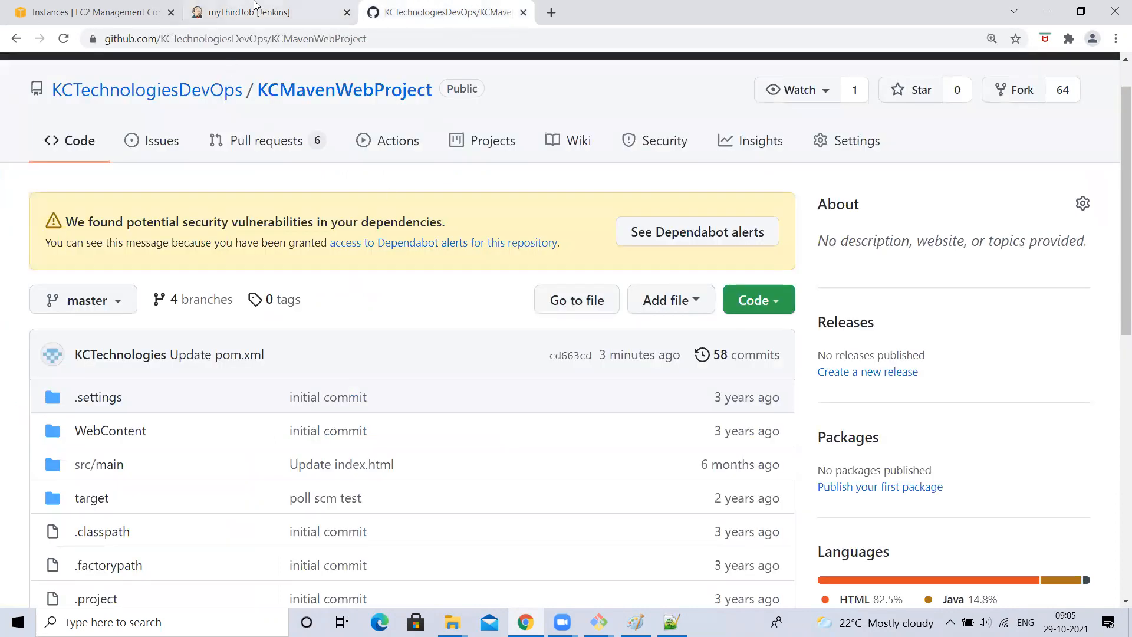
{"action": "left_click", "coordinate": [255, 5]}
{"action": "left_click", "coordinate": [42, 109]}
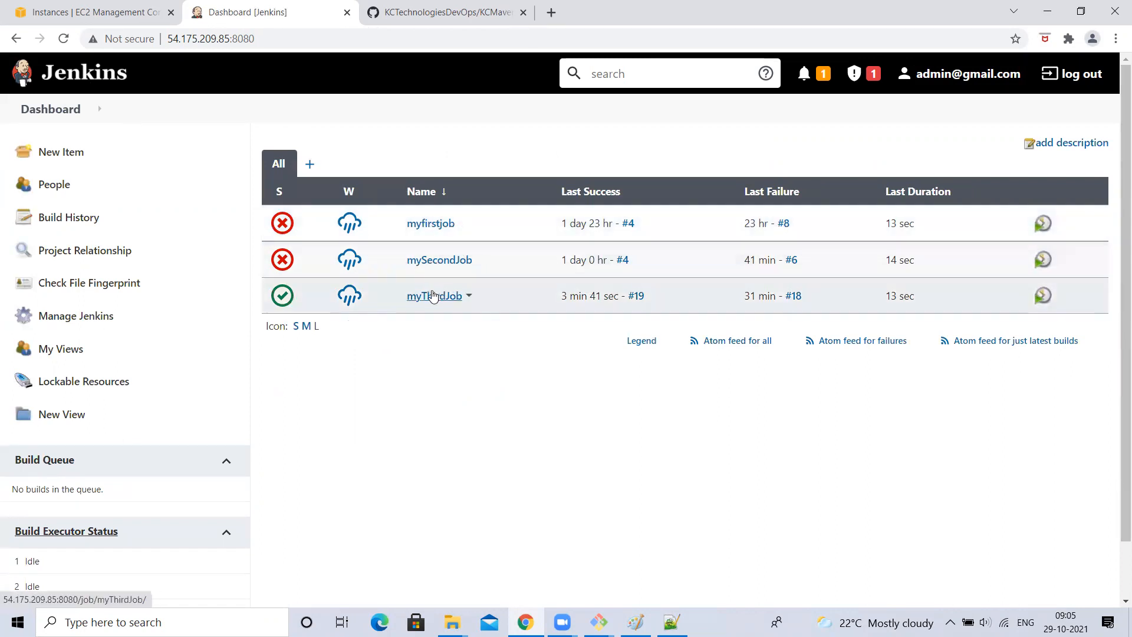
{"action": "mouse_move", "coordinate": [395, 224]}
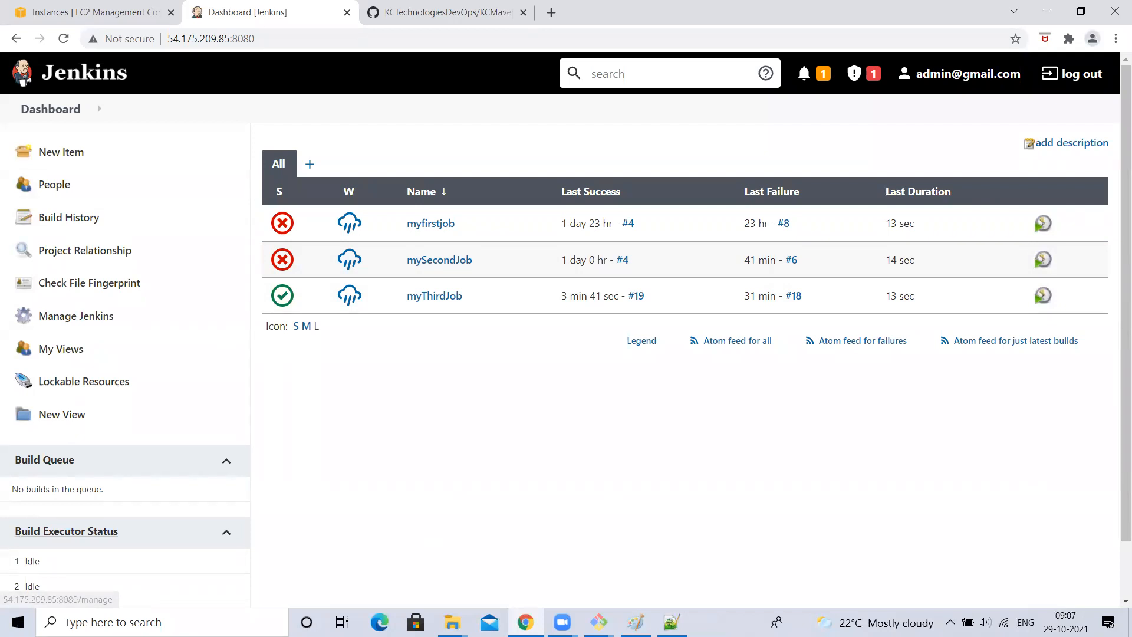
- Undo the small loop under A's inner box in the Paint A/B sketch
{"action": "left_click", "coordinate": [635, 621]}
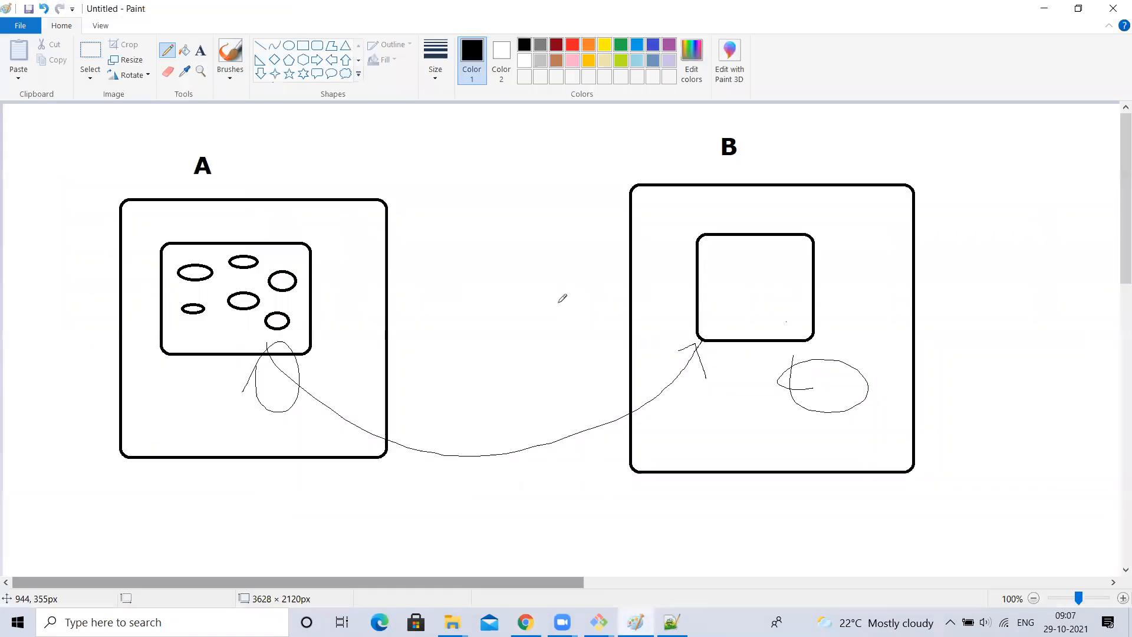
{"action": "key", "text": "ctrl+z"}
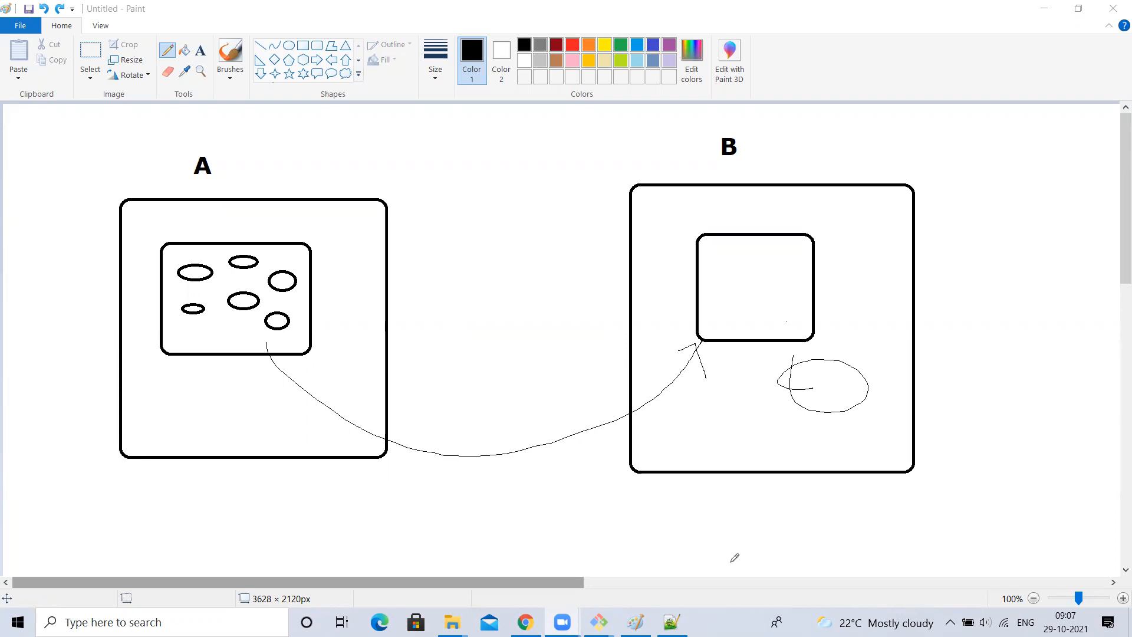
- Read Git Bash's denied pom.xml push, then open Manage Jenkins in the browser
{"action": "mouse_move", "coordinate": [598, 621]}
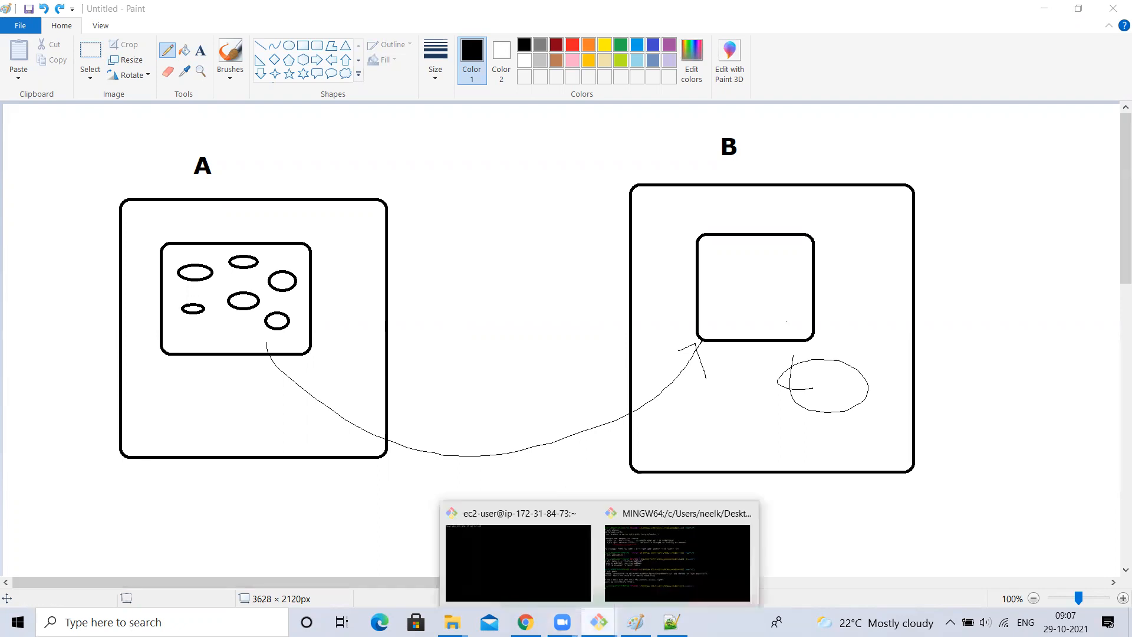
{"action": "left_click", "coordinate": [671, 553]}
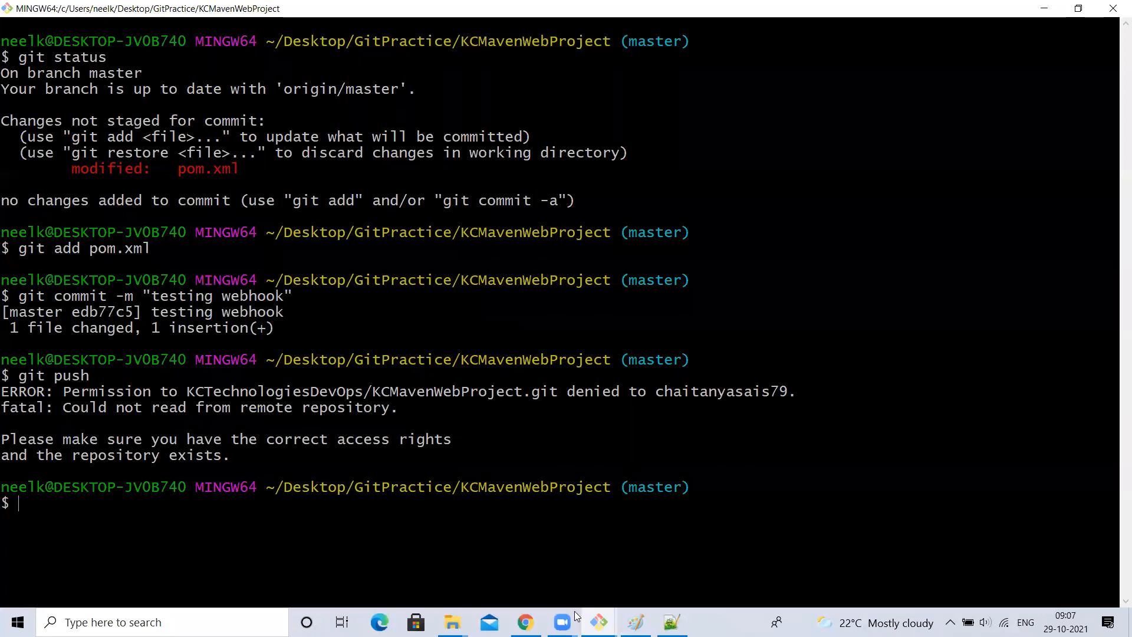
{"action": "key", "text": "alt+Tab"}
{"action": "left_click", "coordinate": [76, 315]}
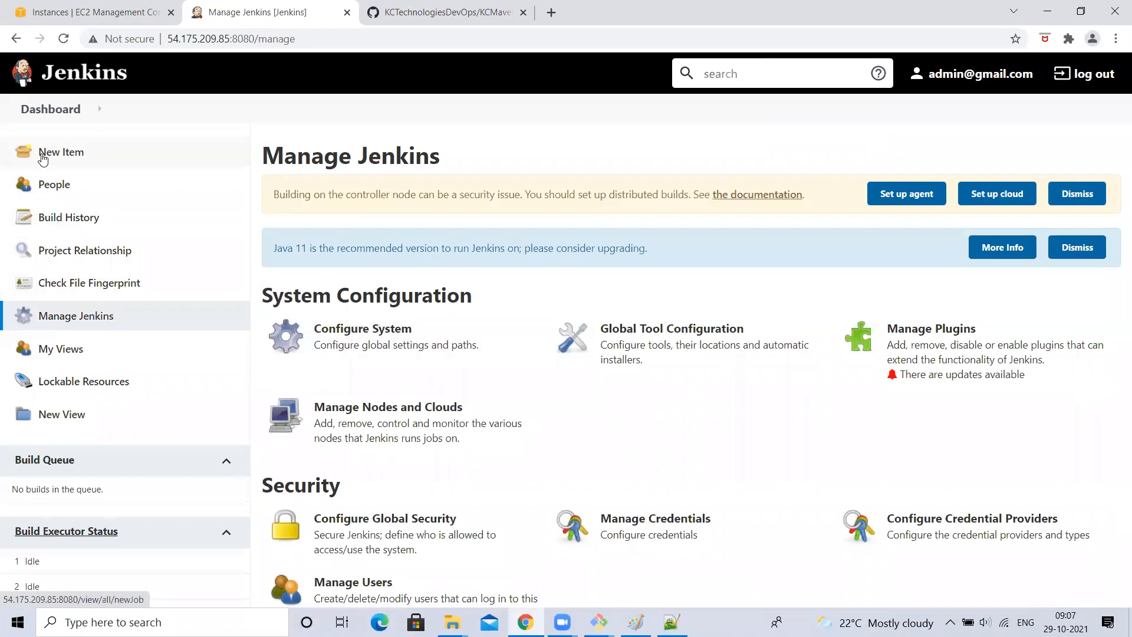
- Open myThirdJob's configuration from the dashboard and scroll to Build Triggers
{"action": "left_click", "coordinate": [51, 109]}
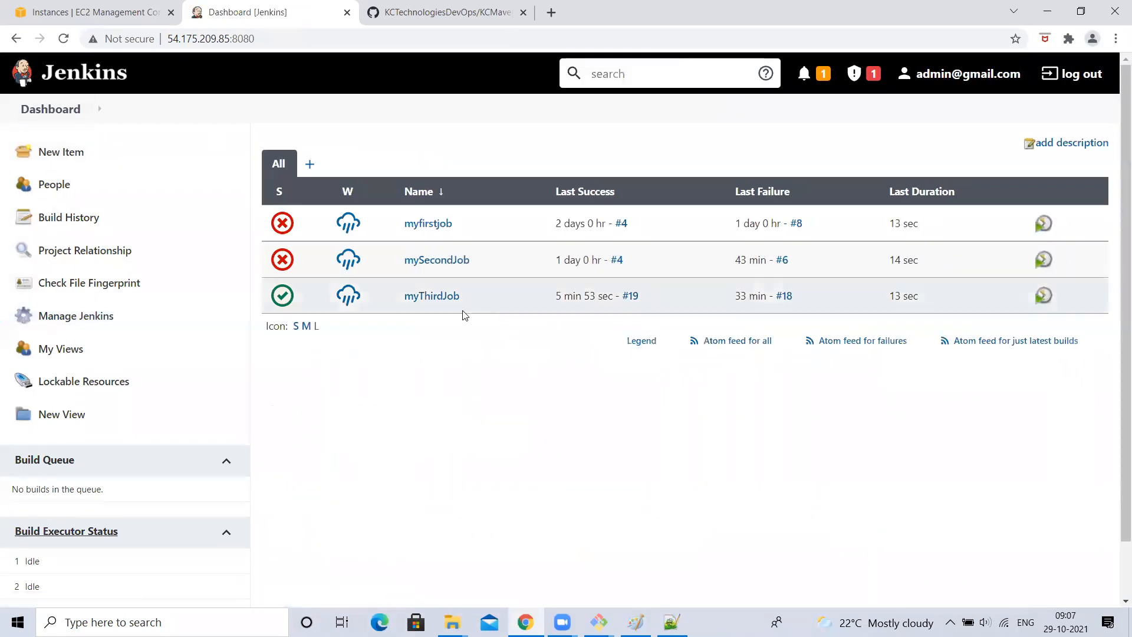
{"action": "left_click", "coordinate": [465, 296]}
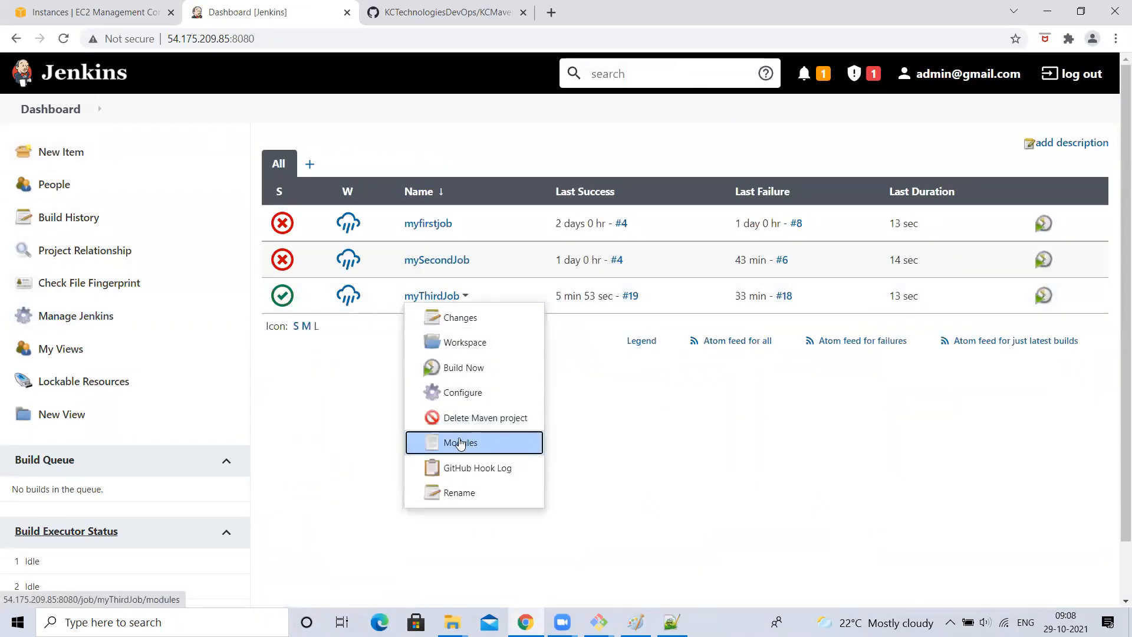
{"action": "left_click", "coordinate": [461, 394]}
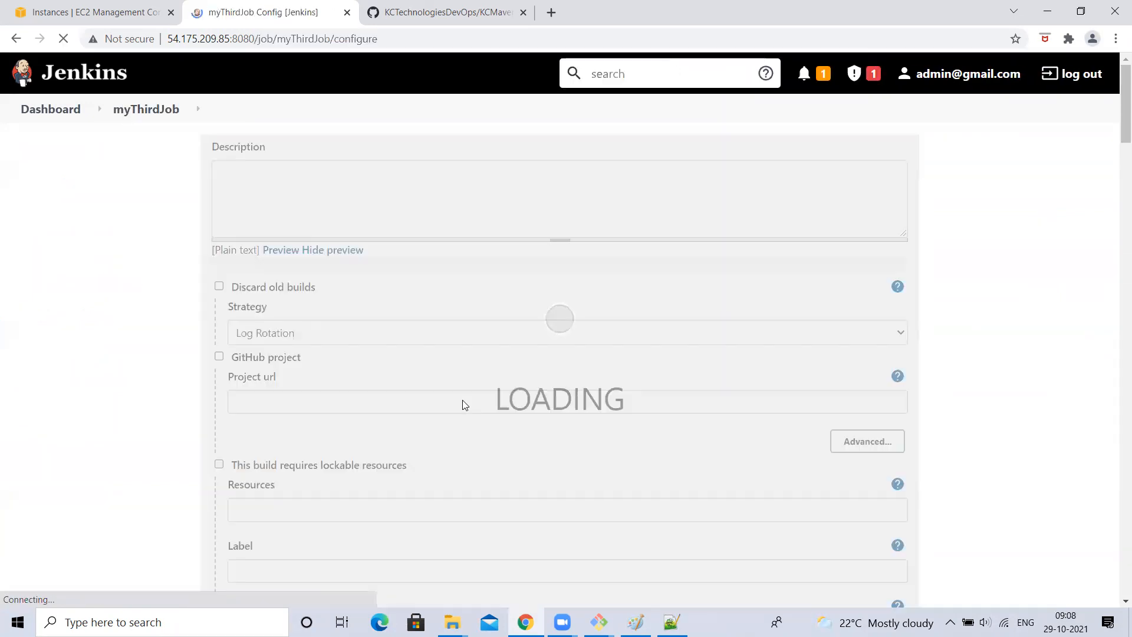
{"action": "scroll", "coordinate": [257, 412], "scroll_direction": "down", "scroll_amount": 10}
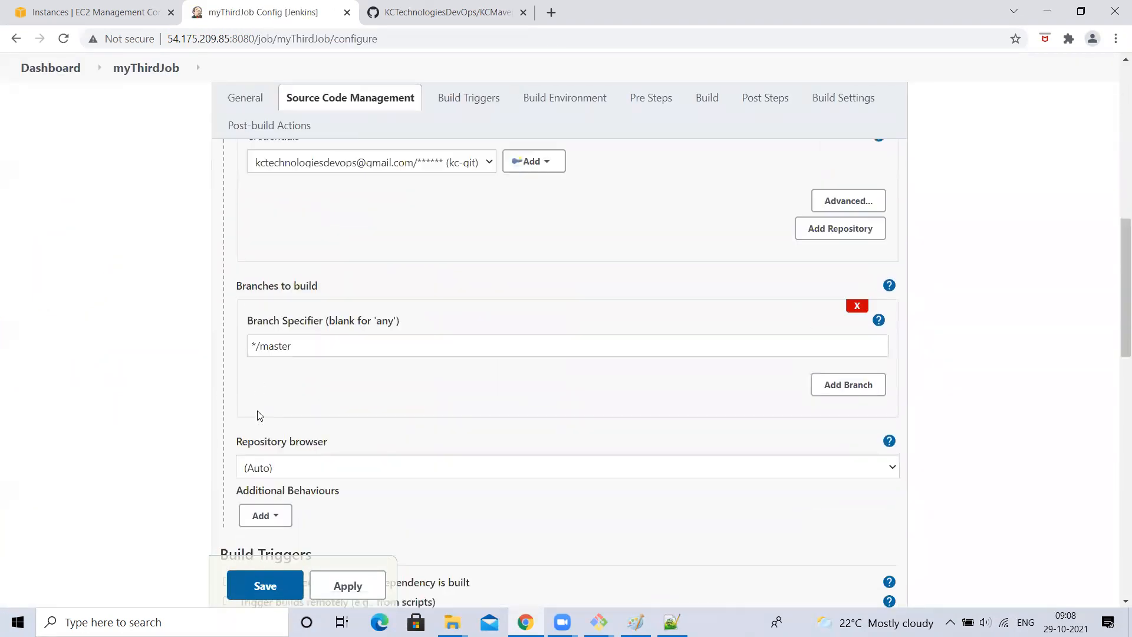
{"action": "scroll", "coordinate": [257, 415], "scroll_direction": "down", "scroll_amount": 6}
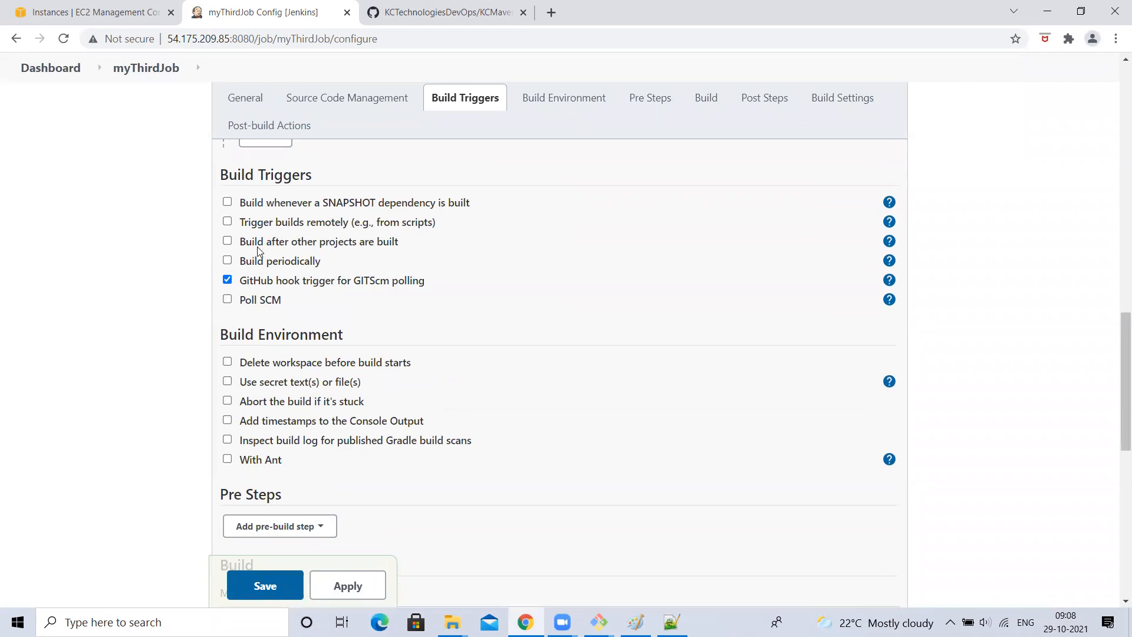
- Replace the GitHub hook trigger with Poll SCM and save myThirdJob
{"action": "left_click", "coordinate": [228, 281]}
{"action": "left_click", "coordinate": [228, 299]}
{"action": "left_click", "coordinate": [290, 348]}
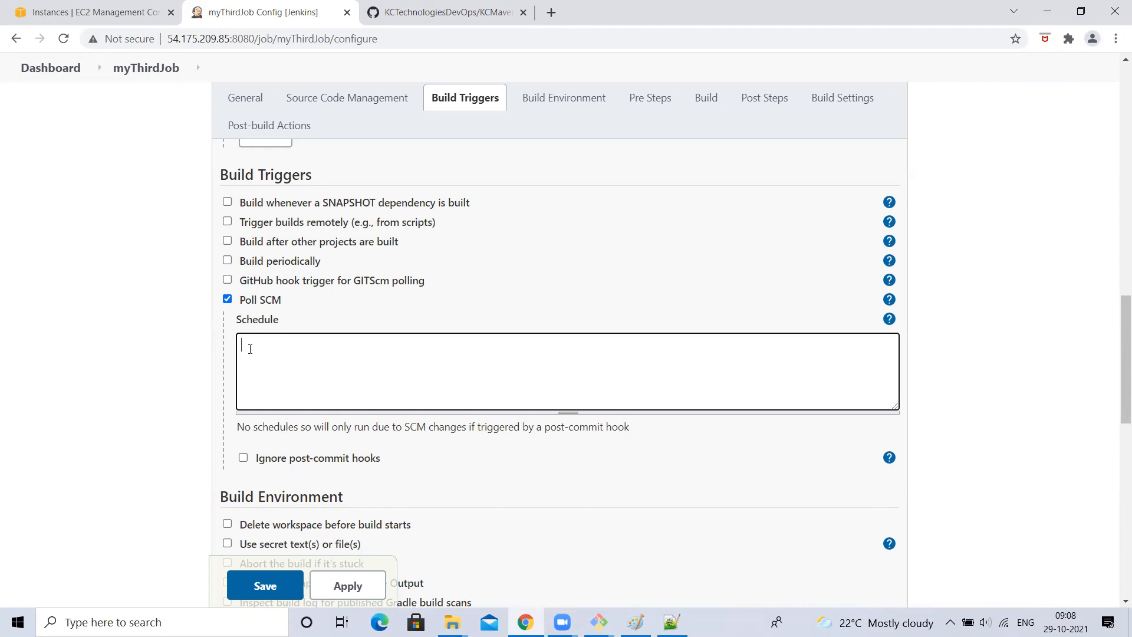
{"action": "left_click", "coordinate": [2, 352]}
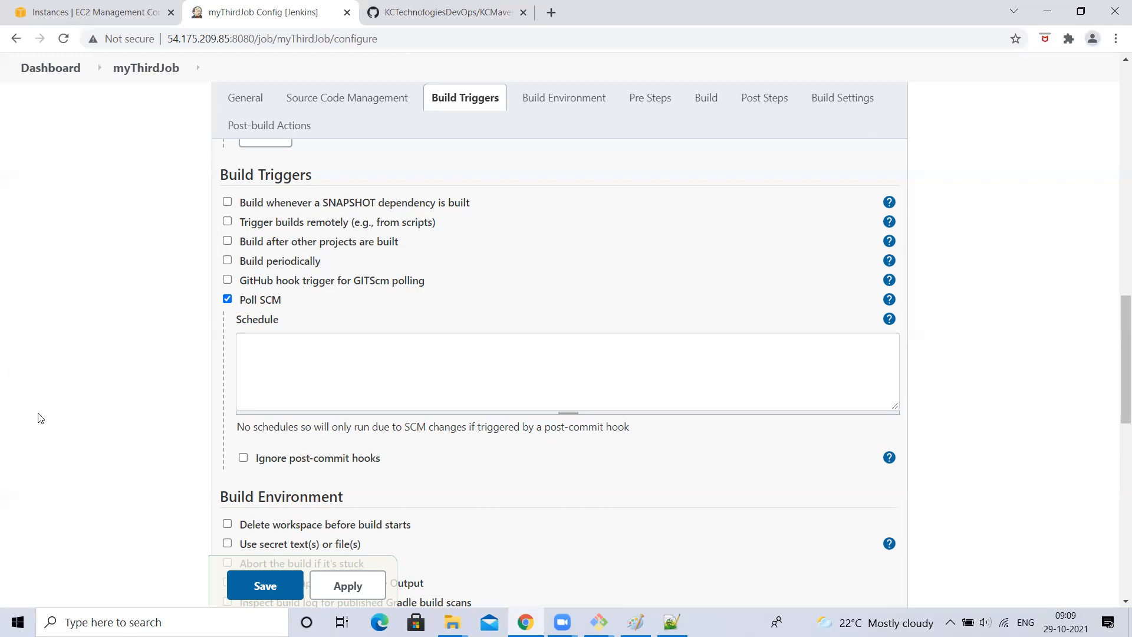
{"action": "left_click", "coordinate": [257, 586]}
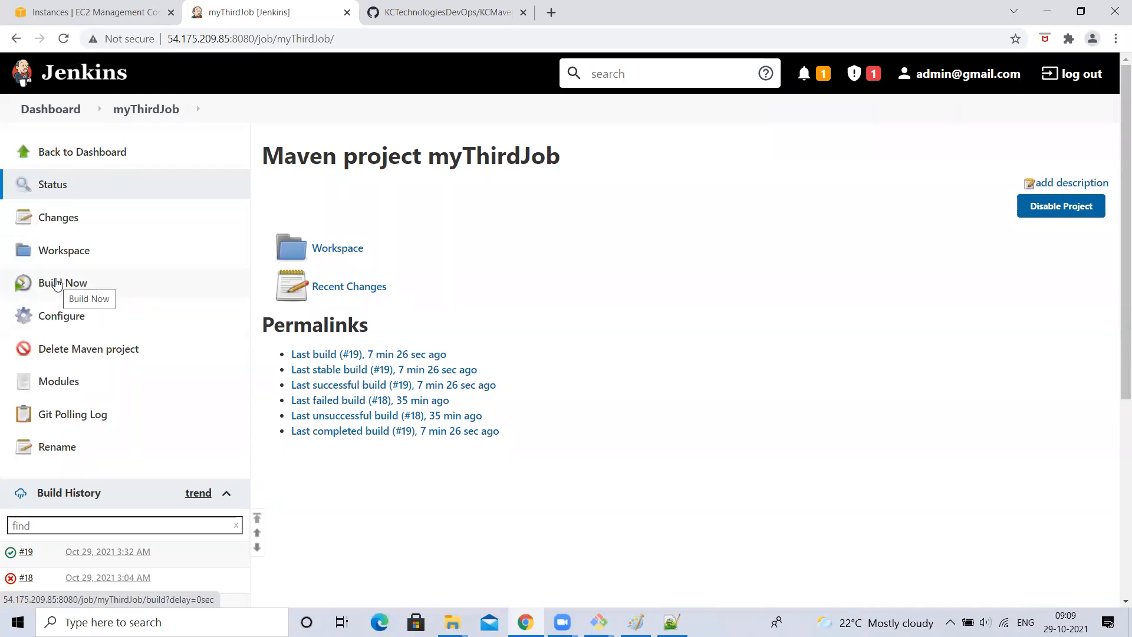
- Reopen myThirdJob's configuration and enable Trigger builds remotely, focusing the empty token field
{"action": "left_click", "coordinate": [62, 318]}
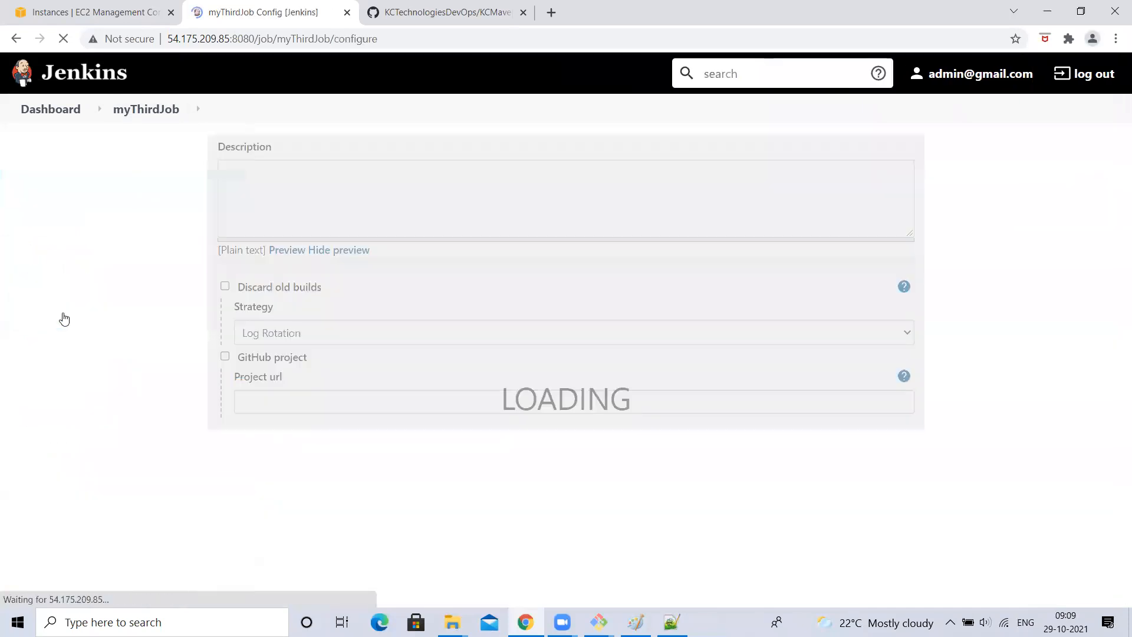
{"action": "scroll", "coordinate": [381, 438], "scroll_direction": "down", "scroll_amount": 6}
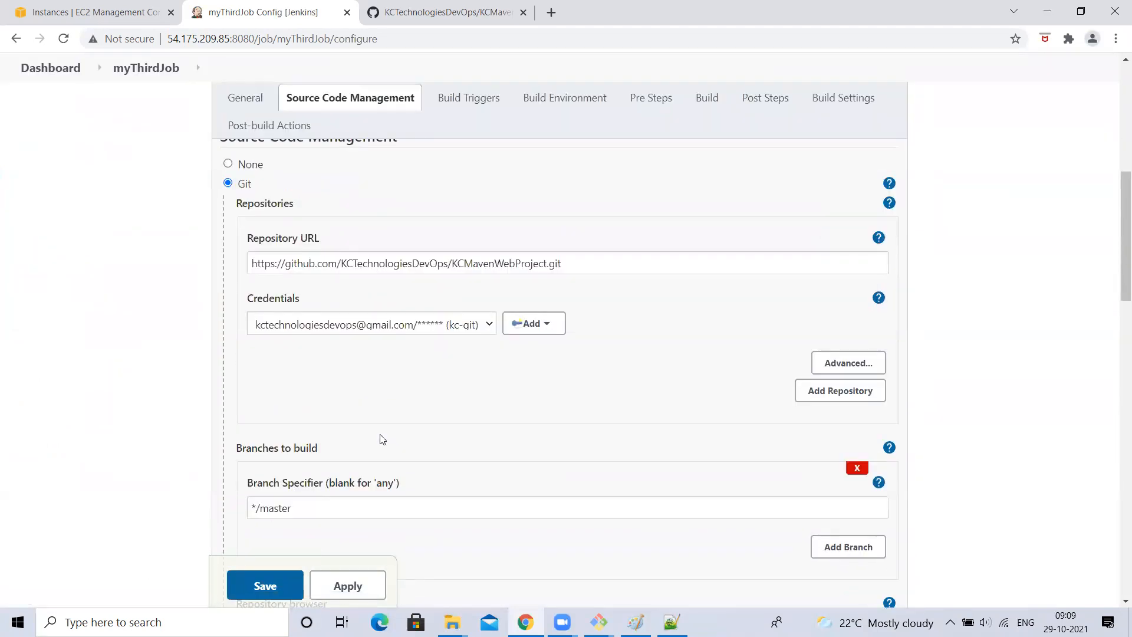
{"action": "scroll", "coordinate": [382, 439], "scroll_direction": "down", "scroll_amount": 6}
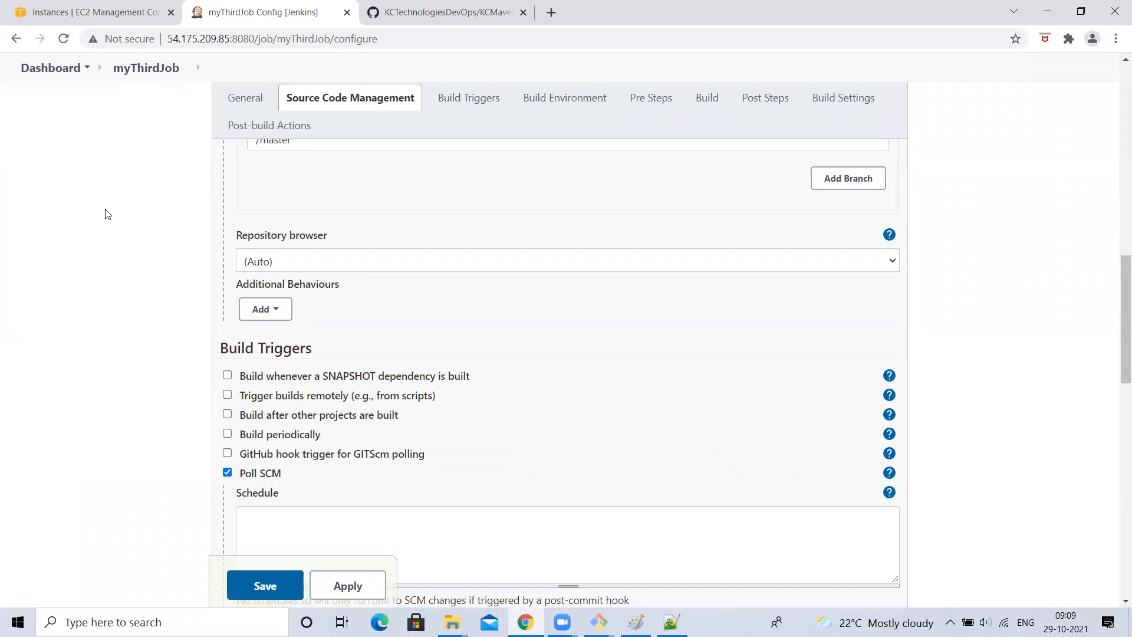
{"action": "left_click", "coordinate": [227, 396]}
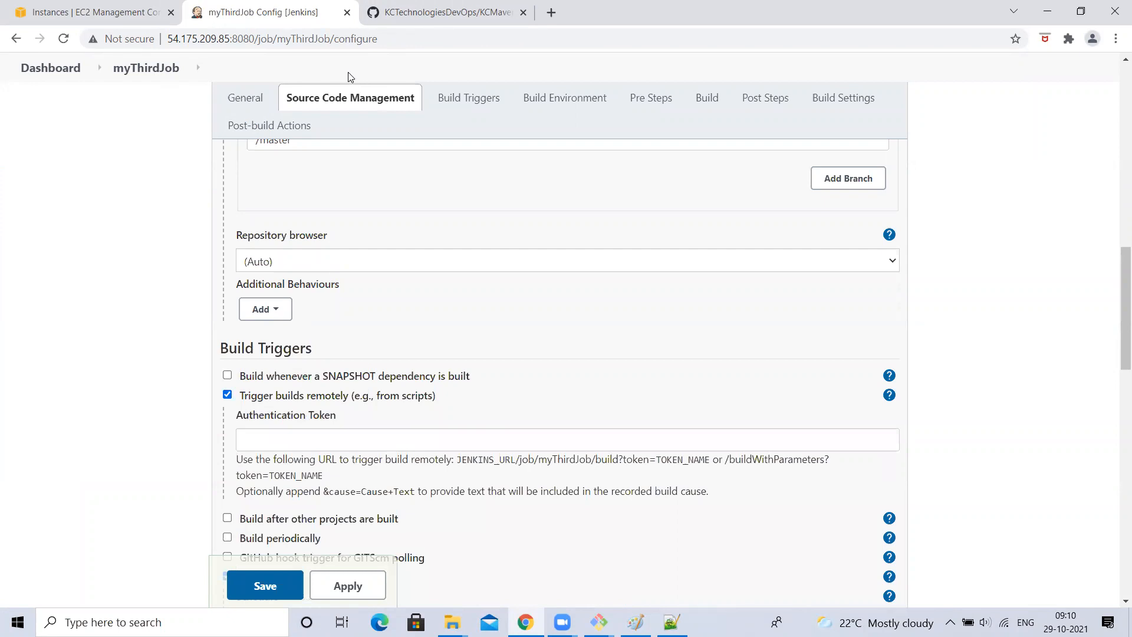
{"action": "left_click", "coordinate": [277, 437]}
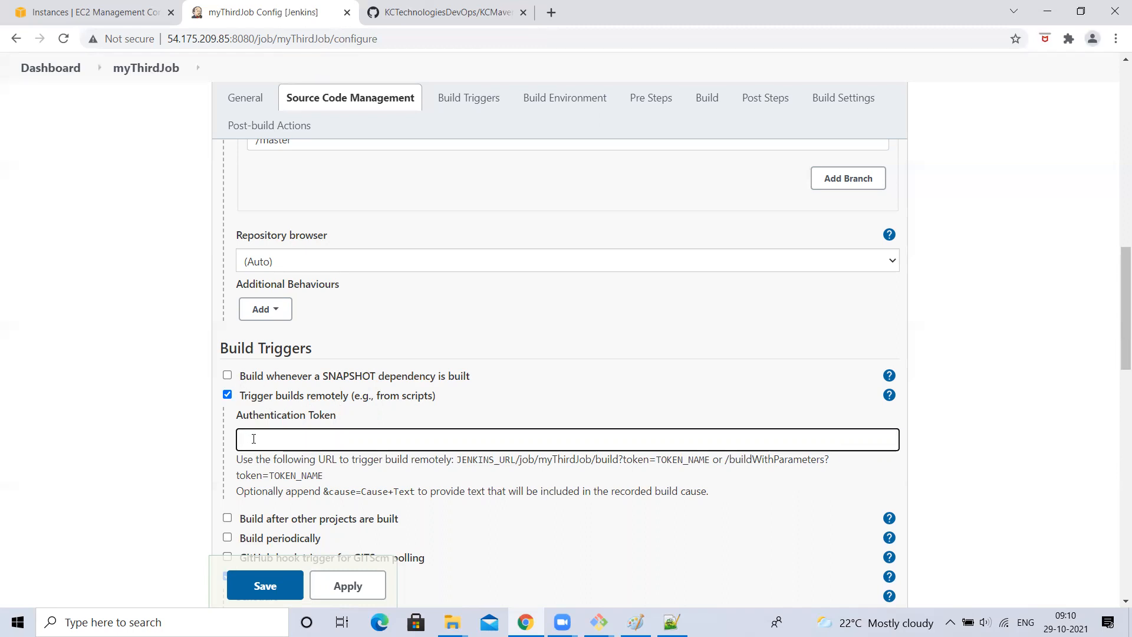
{"action": "type", "text": "BC"}
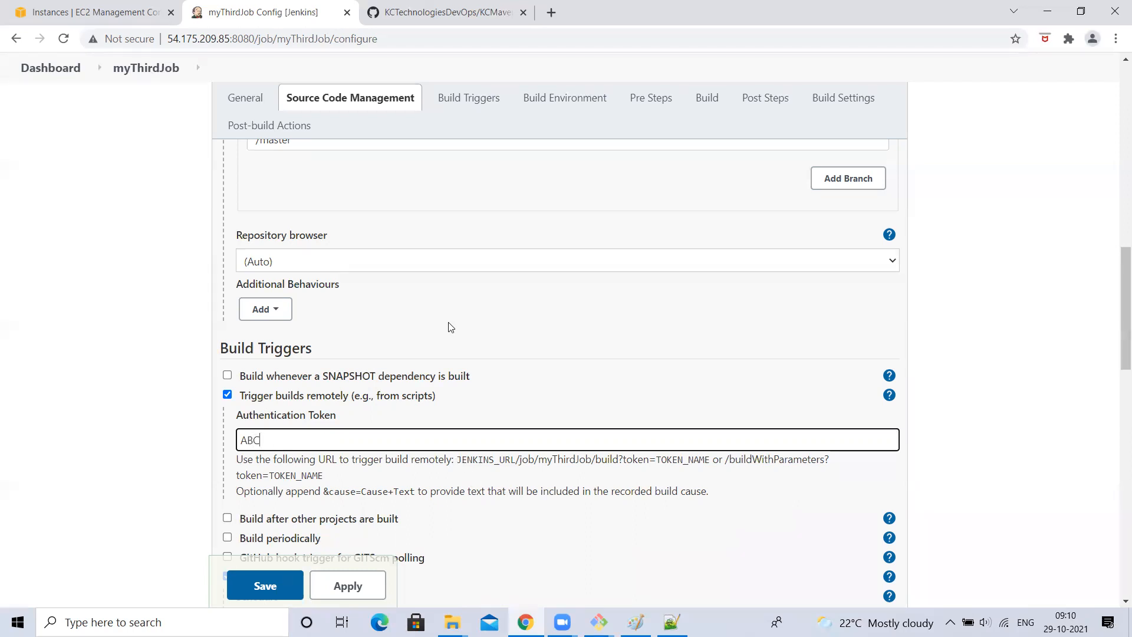
{"action": "left_click_drag", "start_coordinate": [254, 39], "coordinate": [79, 50]}
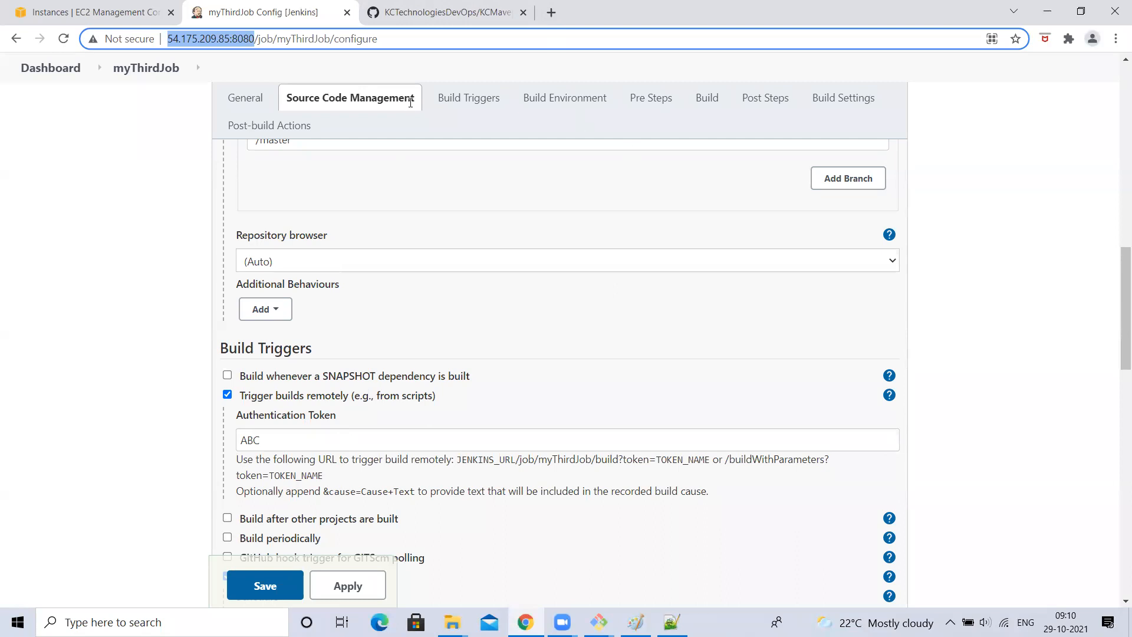
{"action": "key", "text": "alt+Tab"}
{"action": "key", "text": "alt+Tab"}
{"action": "left_click_drag", "start_coordinate": [514, 458], "coordinate": [653, 459]}
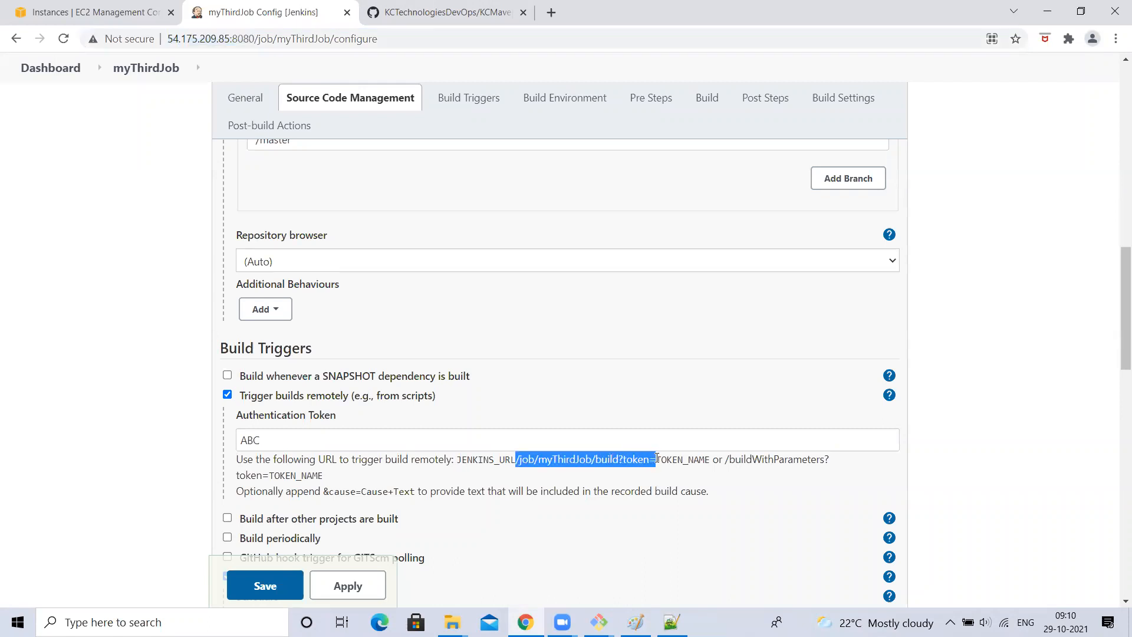
{"action": "key", "text": "ctrl+c"}
{"action": "key", "text": "alt+Tab"}
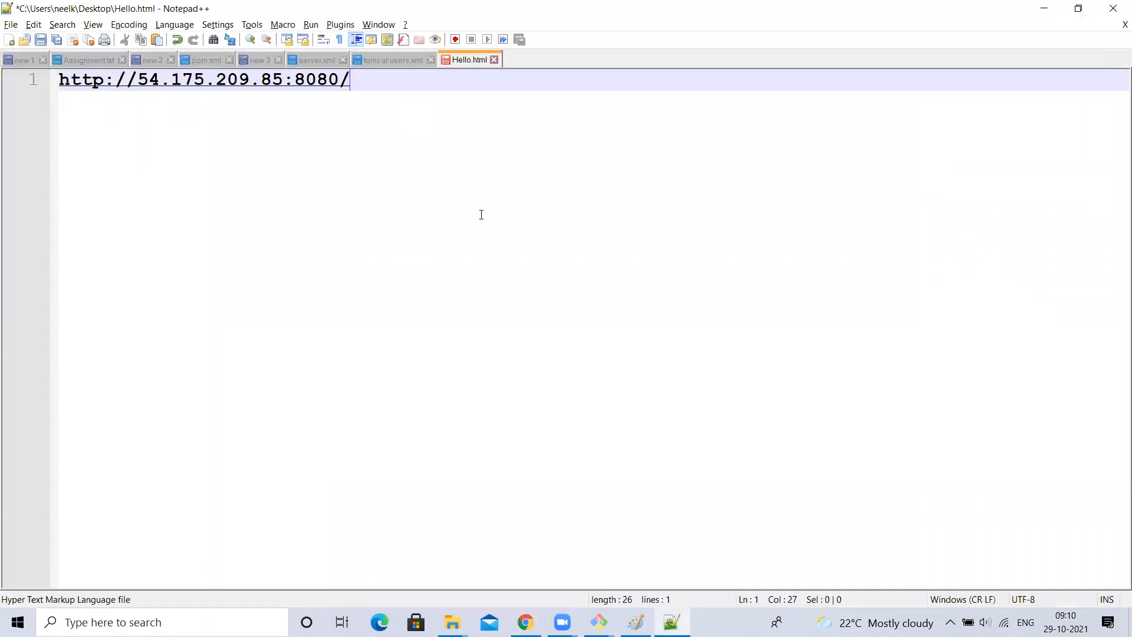
{"action": "key", "text": "ctrl+v"}
{"action": "key", "text": "alt+Tab"}
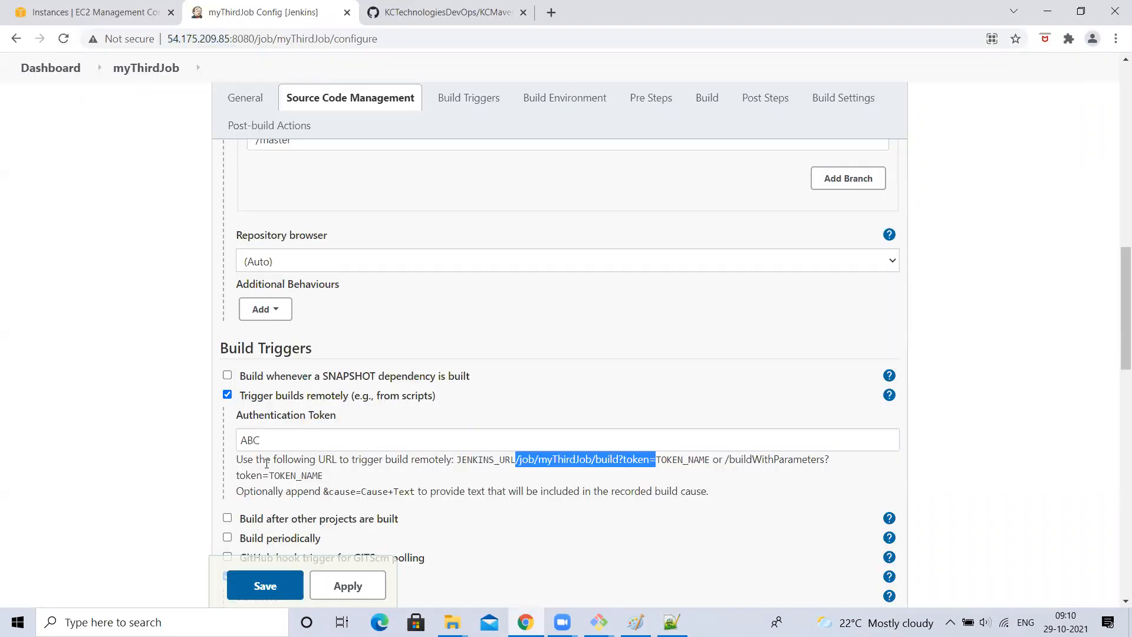
- Copy the ABC authentication token into the notes URL after token=
{"action": "left_click", "coordinate": [252, 442]}
{"action": "key", "text": "ctrl+a"}
{"action": "key", "text": "ctrl+c"}
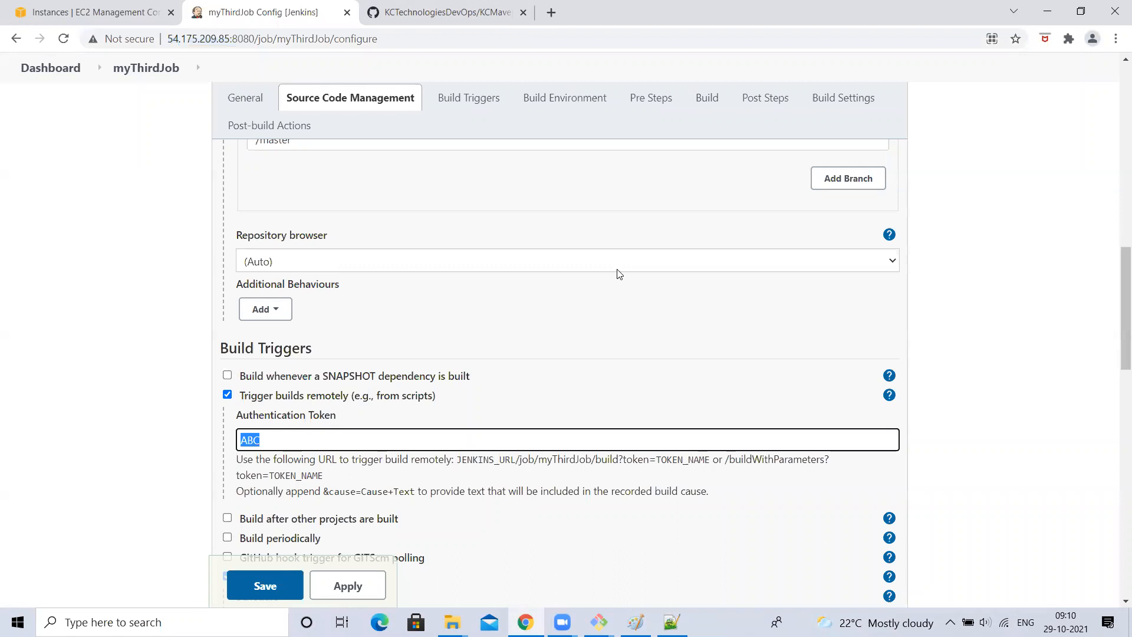
{"action": "key", "text": "alt+Tab"}
{"action": "key", "text": "ctrl+v"}
{"action": "key", "text": "alt+Tab"}
- Review the JENKINS_URL and /job/myThirdJob/ parts of the trigger help text
{"action": "scroll", "coordinate": [101, 399], "scroll_direction": "down", "scroll_amount": 4}
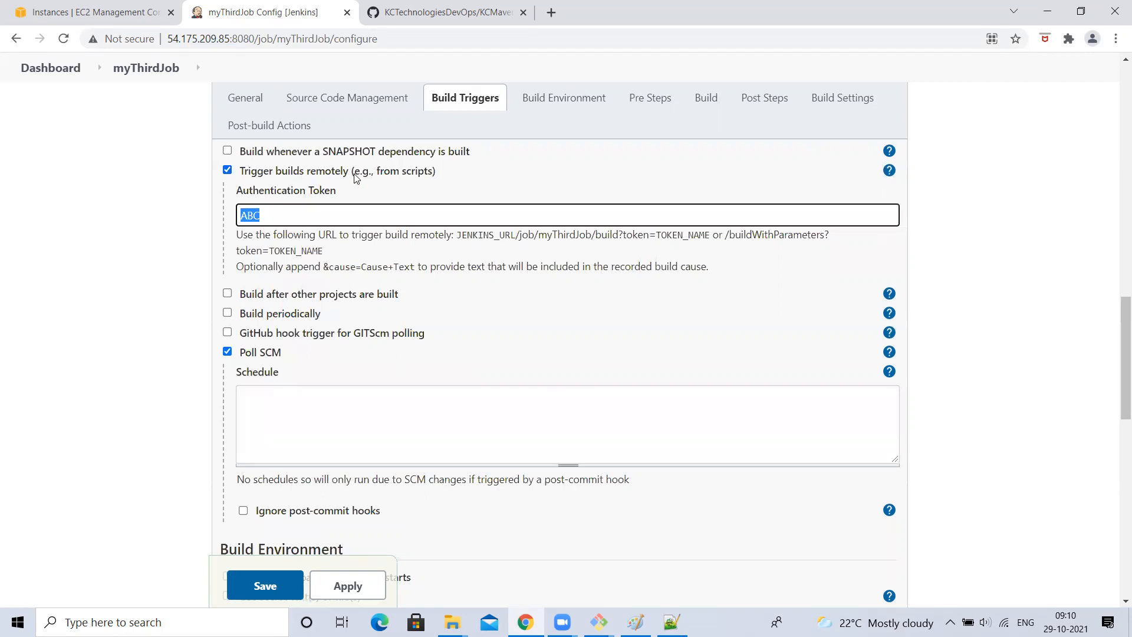
{"action": "left_click", "coordinate": [262, 215]}
{"action": "left_click_drag", "start_coordinate": [454, 236], "coordinate": [515, 236]}
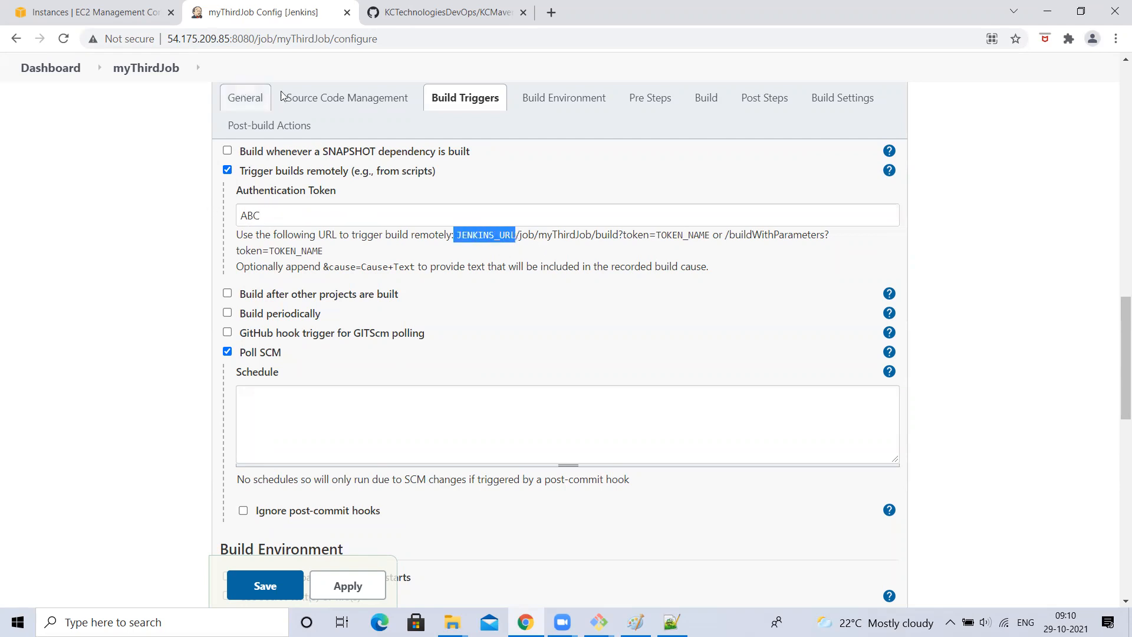
{"action": "left_click", "coordinate": [293, 37]}
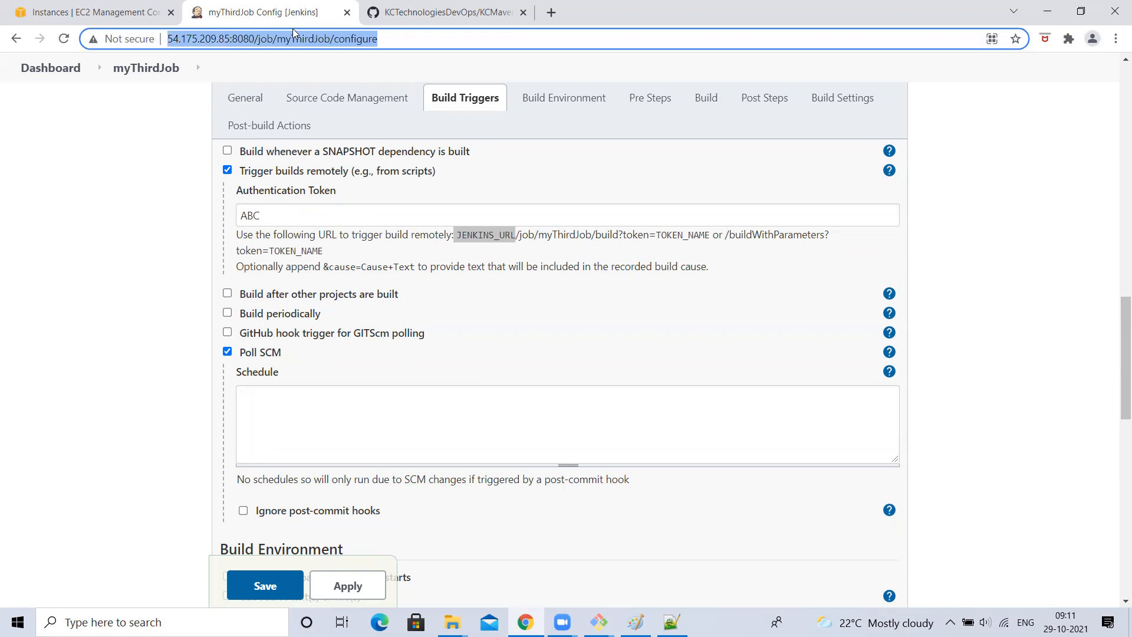
{"action": "left_click", "coordinate": [249, 41]}
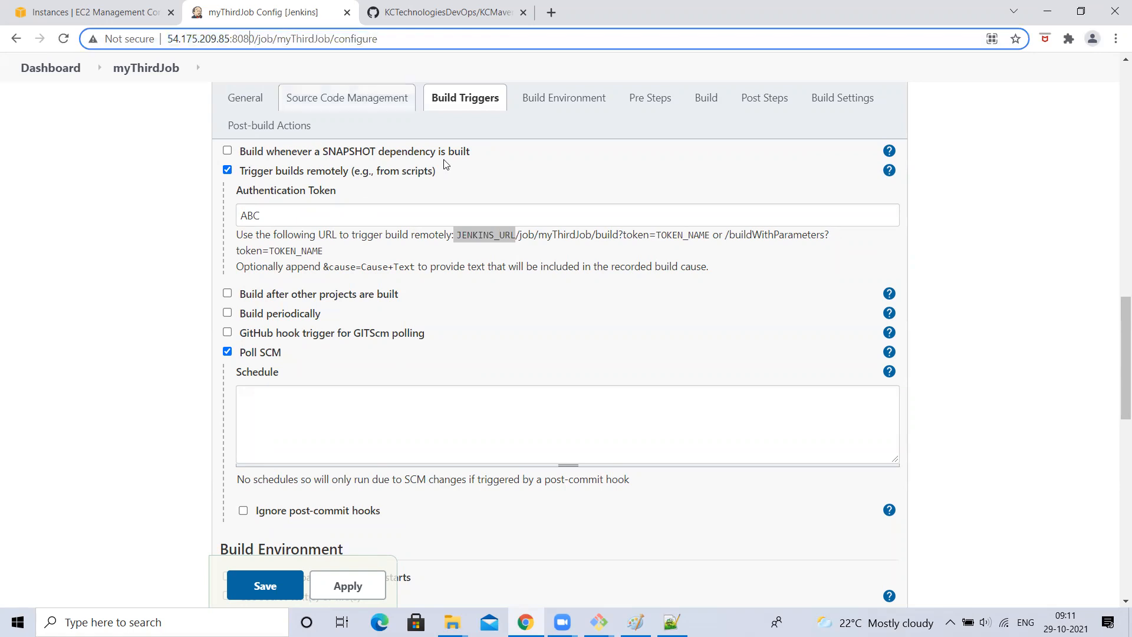
{"action": "left_click", "coordinate": [513, 233]}
{"action": "left_click_drag", "start_coordinate": [517, 234], "coordinate": [670, 235]}
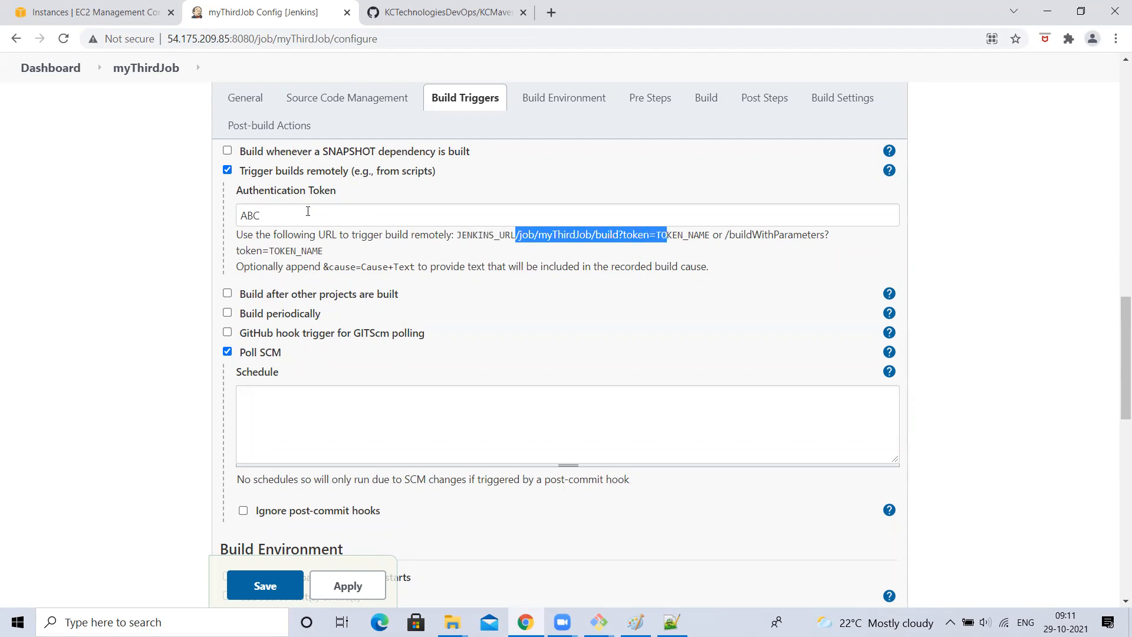
- Apply and save myThirdJob's remote trigger, then bring up the GitHub repository
{"action": "left_click", "coordinate": [307, 211]}
{"action": "left_click", "coordinate": [337, 585]}
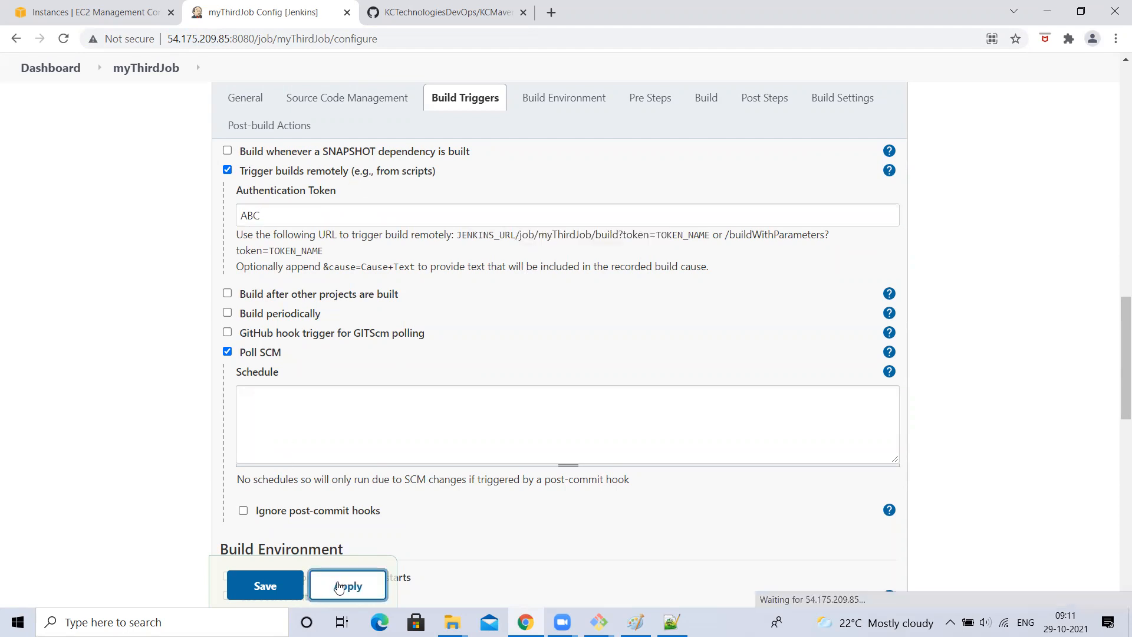
{"action": "left_click", "coordinate": [264, 583]}
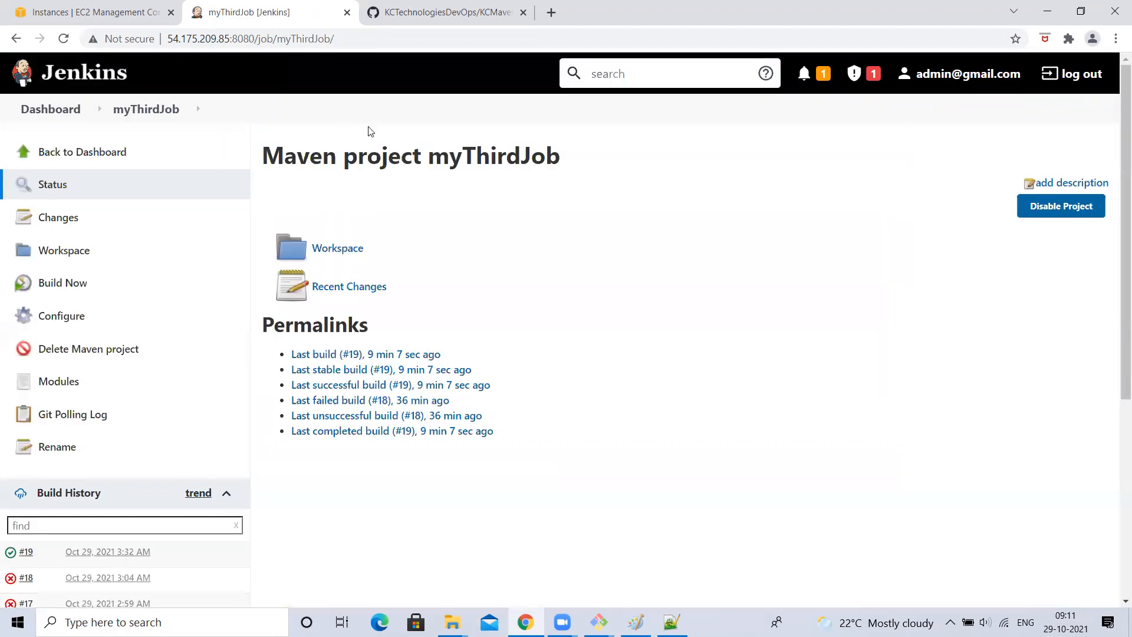
{"action": "left_click", "coordinate": [445, 5]}
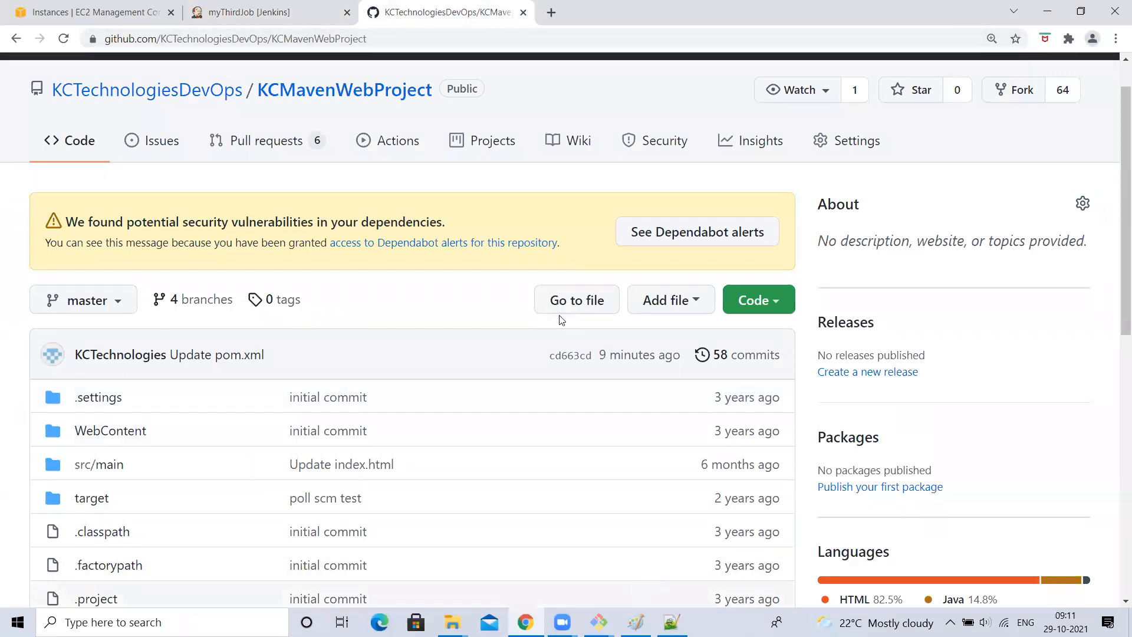
{"action": "key", "text": "alt+Tab"}
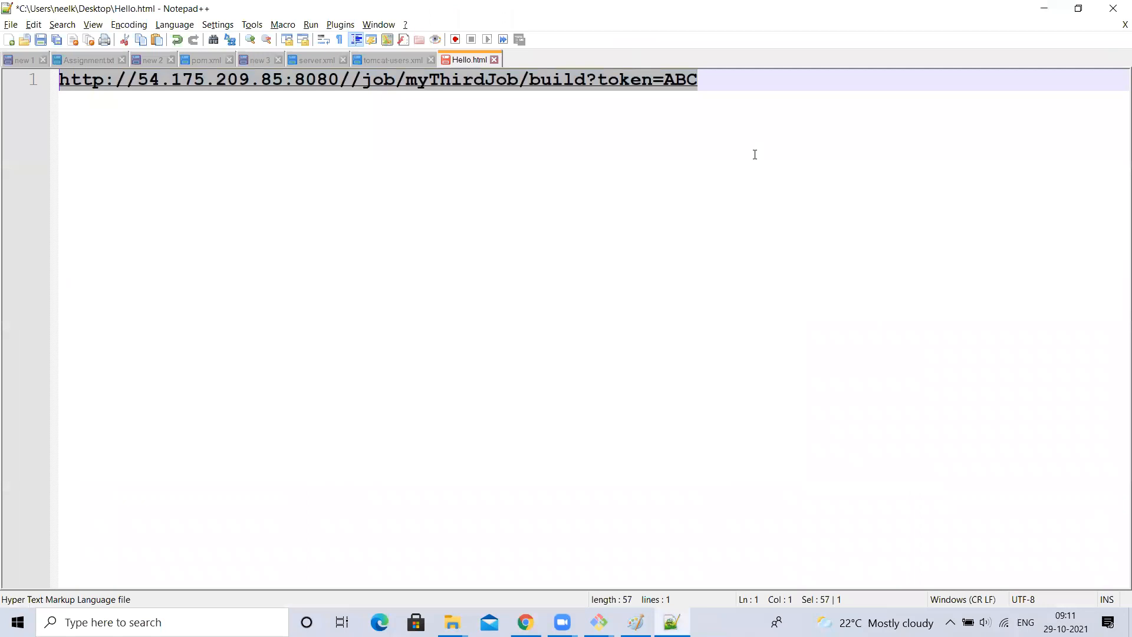
{"action": "key", "text": "alt+Tab"}
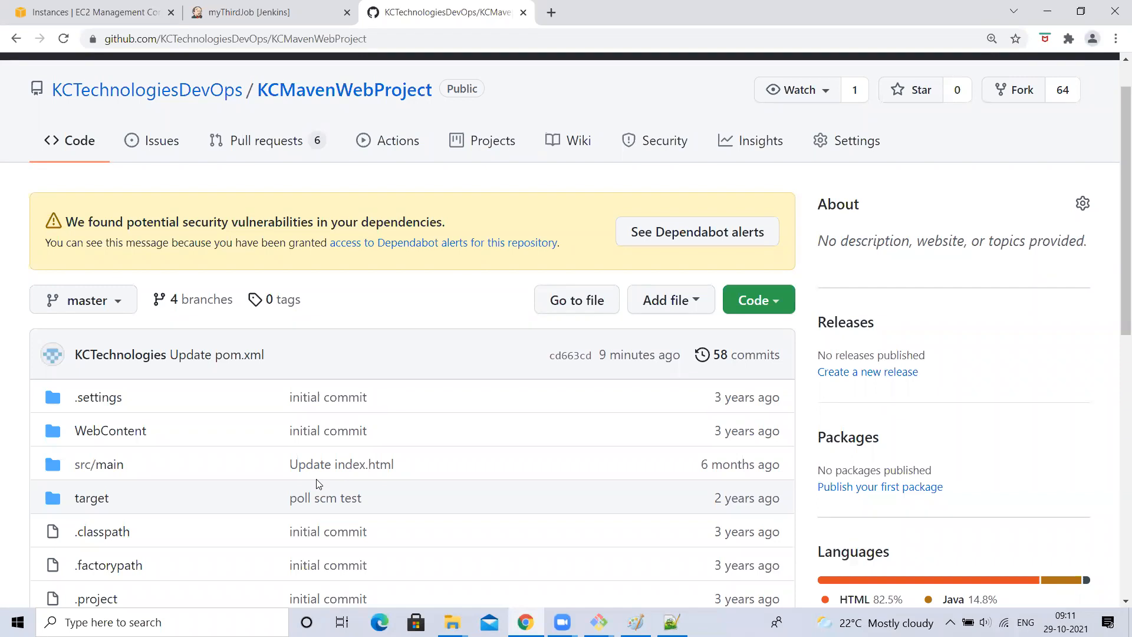
{"action": "left_click", "coordinate": [277, 12]}
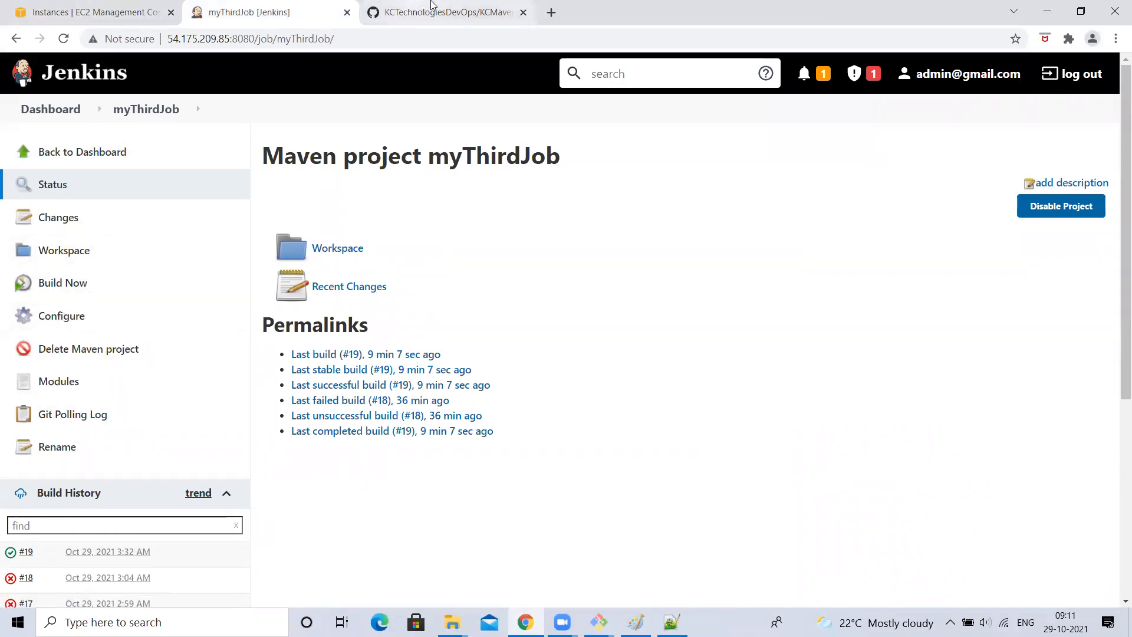
{"action": "left_click", "coordinate": [671, 622]}
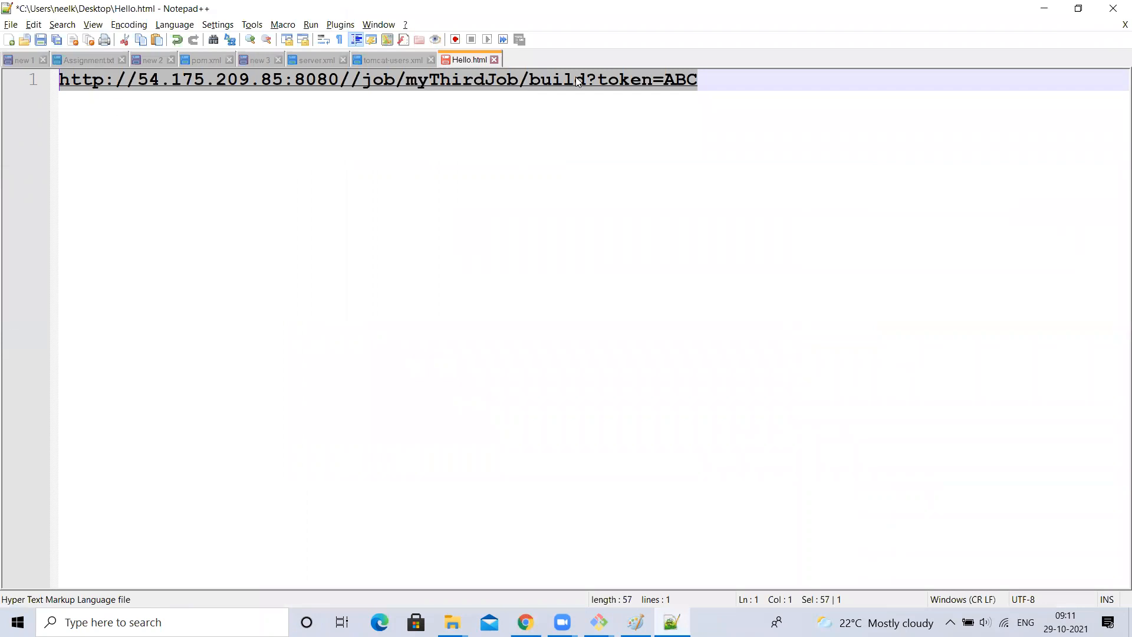
{"action": "key", "text": "alt+Tab"}
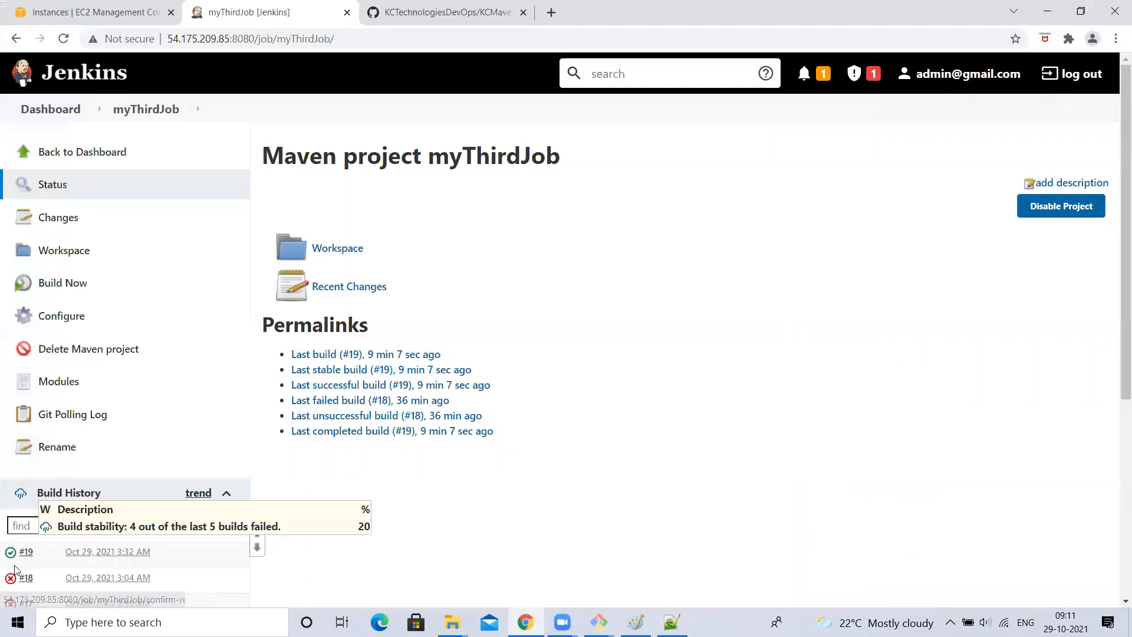
{"action": "left_click", "coordinate": [551, 12]}
{"action": "key", "text": "ctrl+v"}
{"action": "key", "text": "Return"}
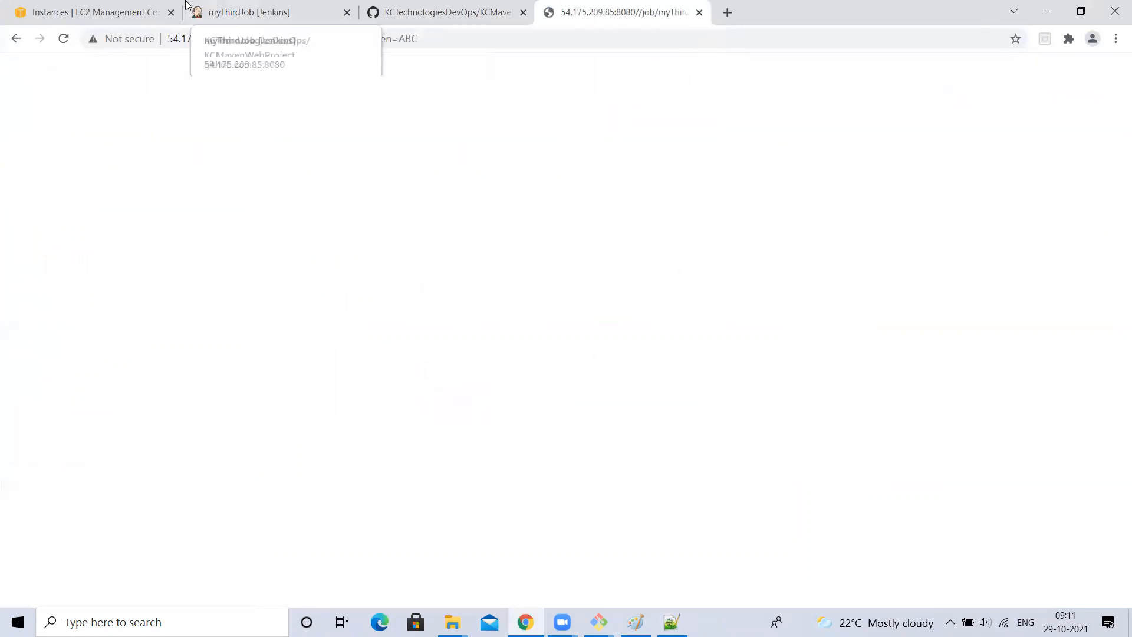
{"action": "left_click", "coordinate": [294, 9]}
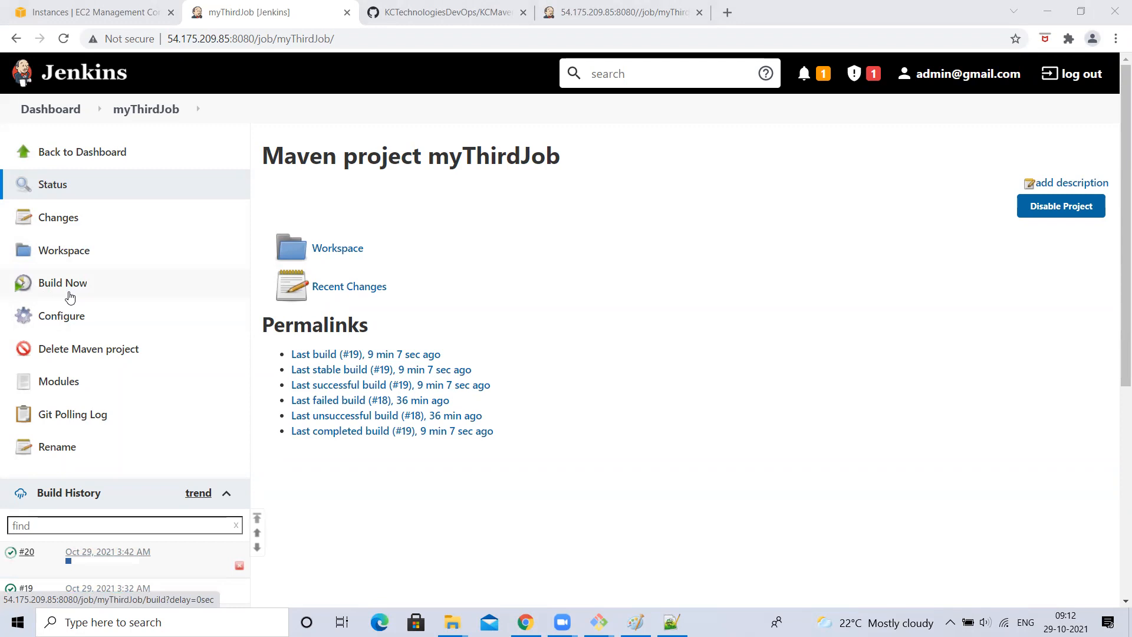
- Recheck the remote trigger tab's URL, then return to myThirdJob's status page
{"action": "left_click", "coordinate": [644, 12]}
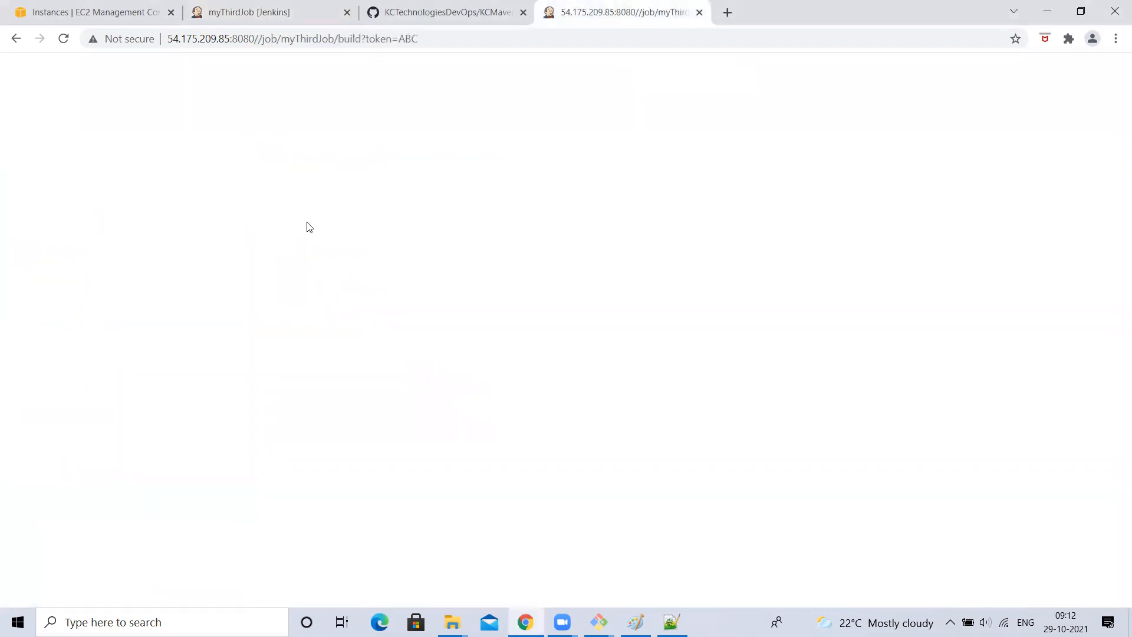
{"action": "left_click", "coordinate": [195, 43]}
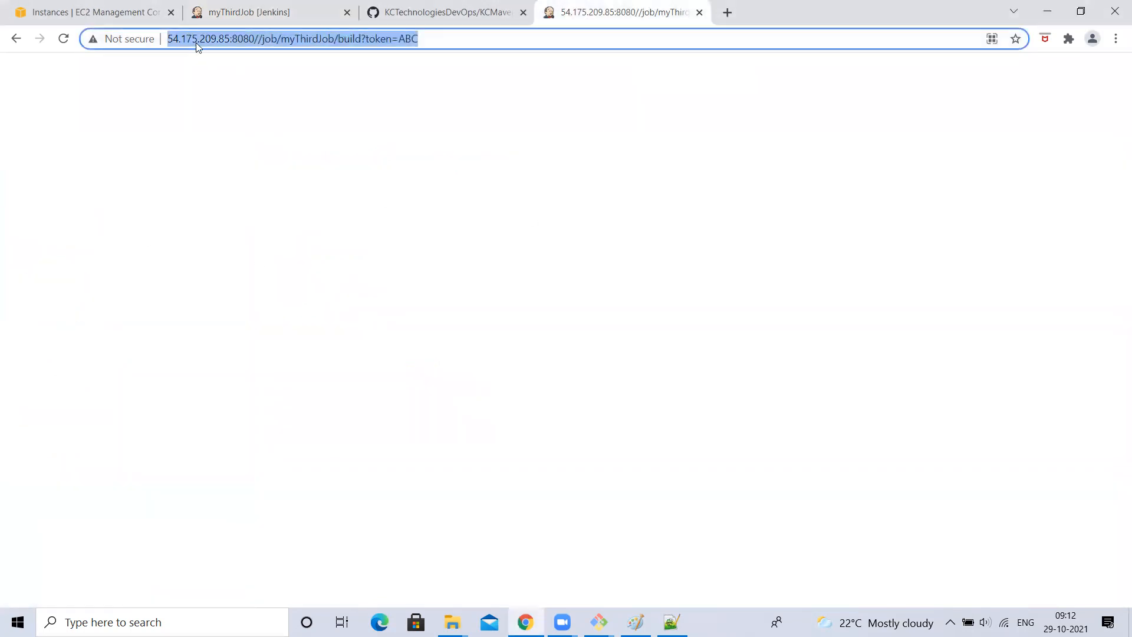
{"action": "left_click", "coordinate": [413, 11]}
{"action": "left_click", "coordinate": [297, 11]}
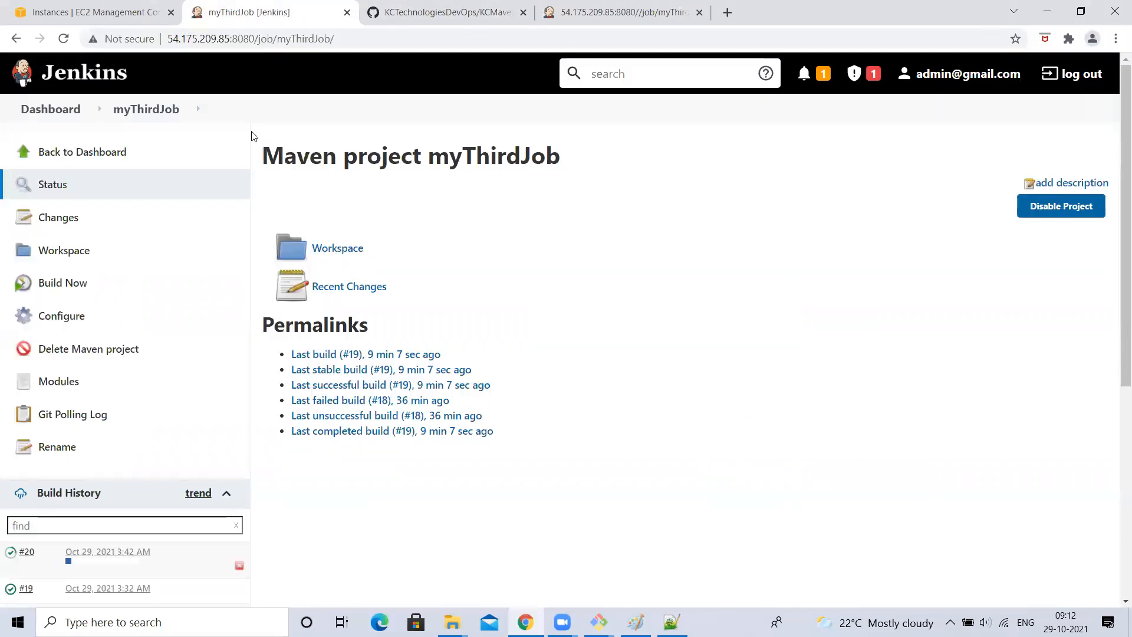
- Open myThirdJob's configuration and scroll through the Build Triggers section
{"action": "left_click", "coordinate": [58, 323]}
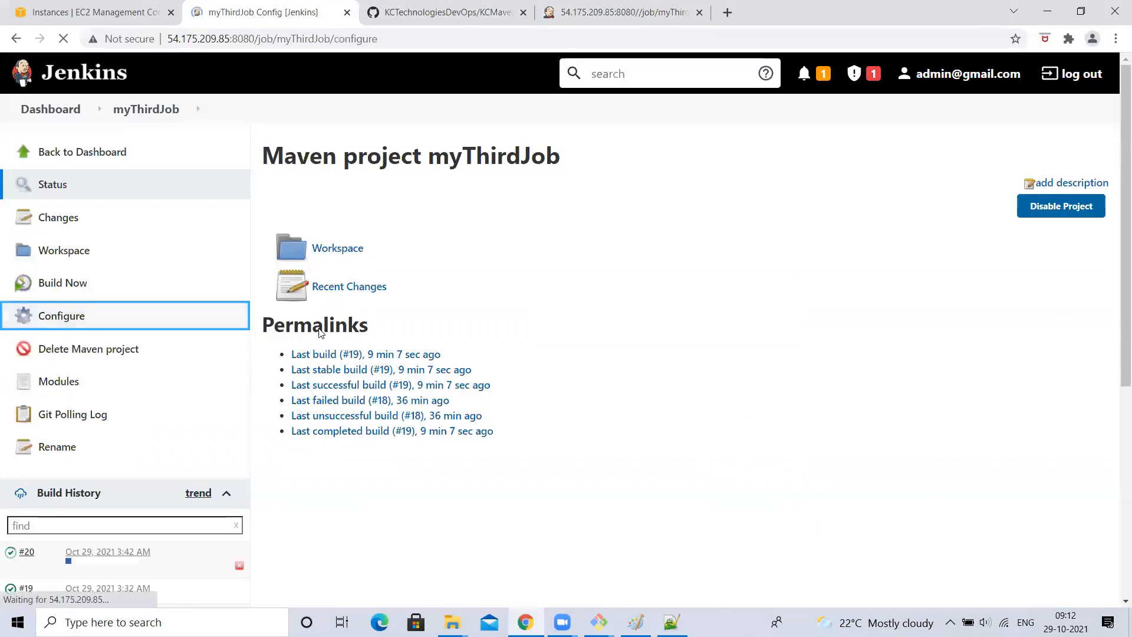
{"action": "scroll", "coordinate": [272, 380], "scroll_direction": "down", "scroll_amount": 9}
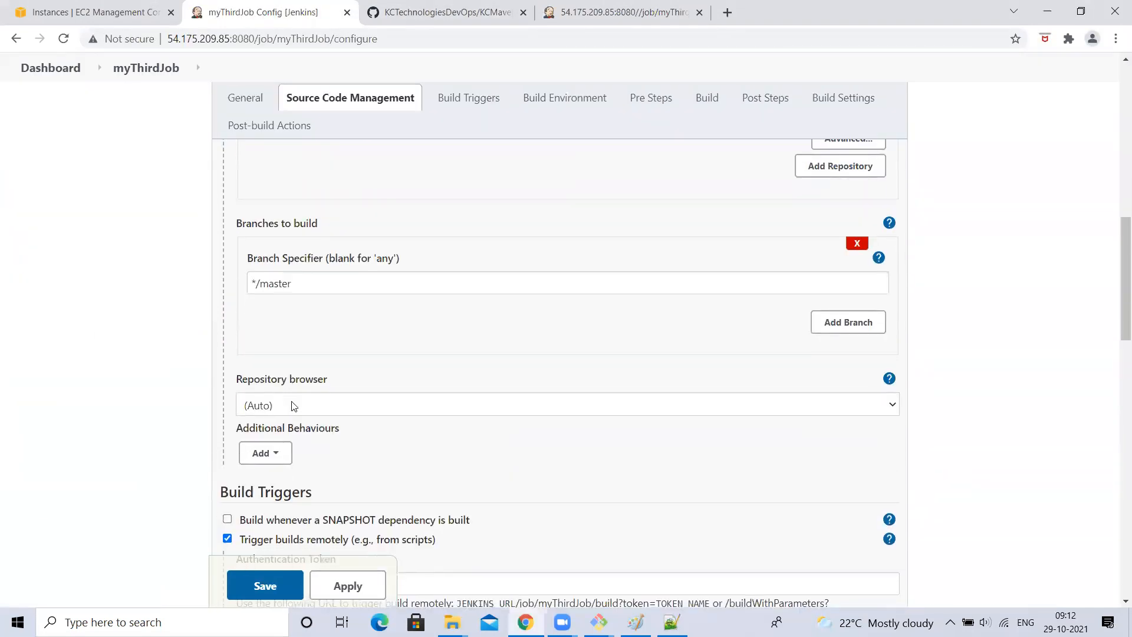
{"action": "scroll", "coordinate": [292, 403], "scroll_direction": "down", "scroll_amount": 6}
{"action": "left_click", "coordinate": [265, 204]}
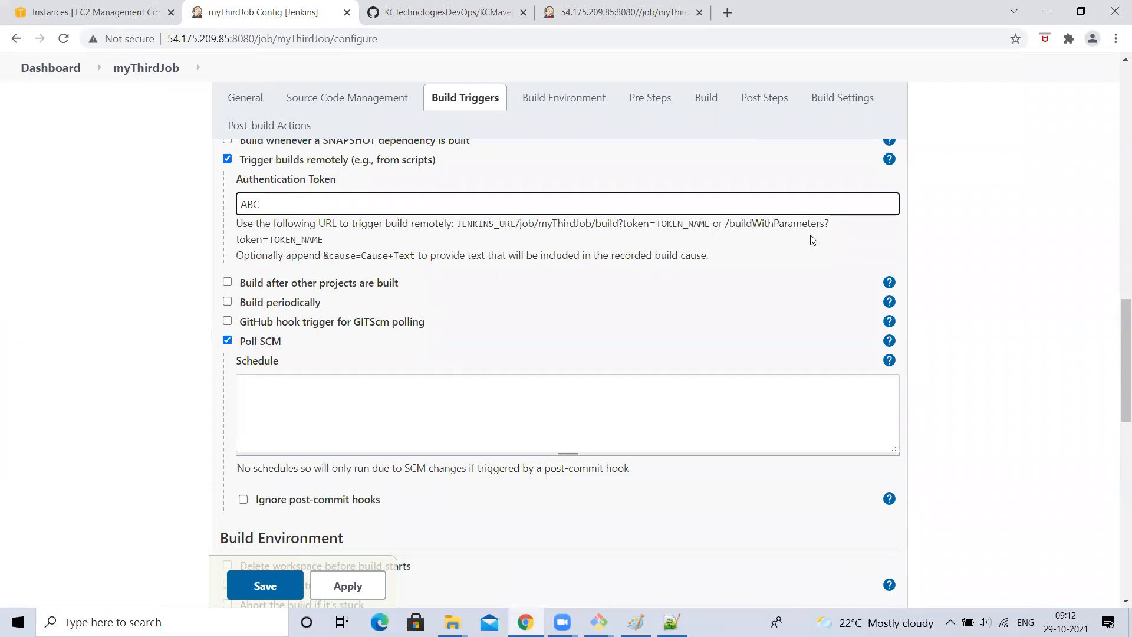
{"action": "scroll", "coordinate": [605, 325], "scroll_direction": "up", "scroll_amount": 5}
{"action": "scroll", "coordinate": [605, 325], "scroll_direction": "down", "scroll_amount": 3}
{"action": "scroll", "coordinate": [604, 324], "scroll_direction": "down", "scroll_amount": 1}
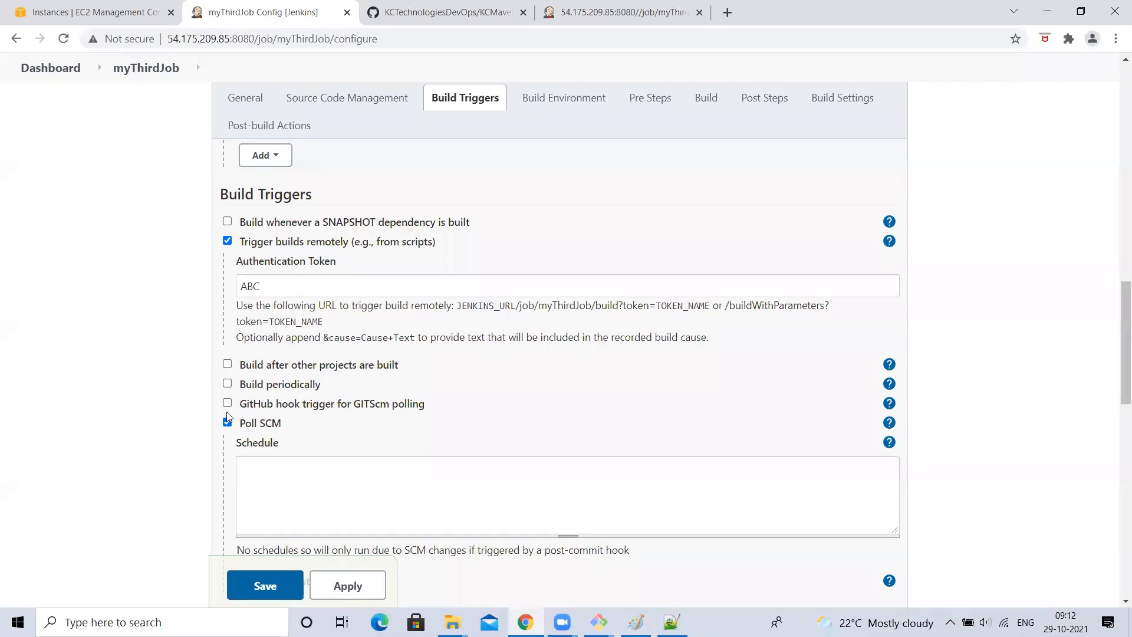
- Uncheck Trigger builds remotely and Poll SCM, apply, save, and return to the dashboard
{"action": "left_click", "coordinate": [227, 384]}
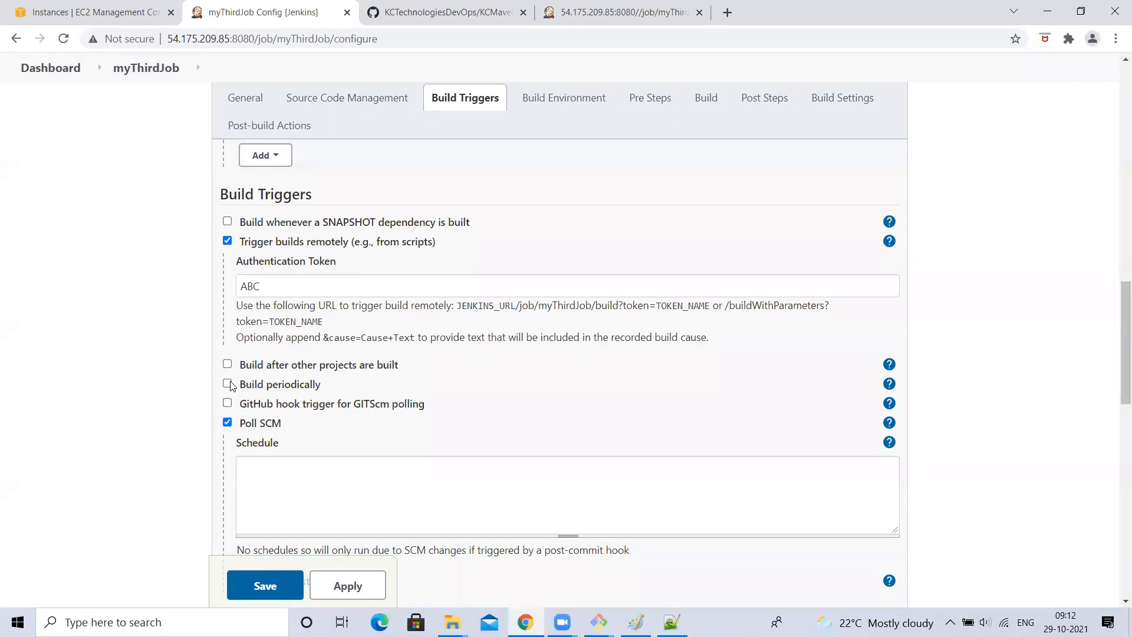
{"action": "left_click", "coordinate": [227, 242]}
{"action": "left_click", "coordinate": [227, 280]}
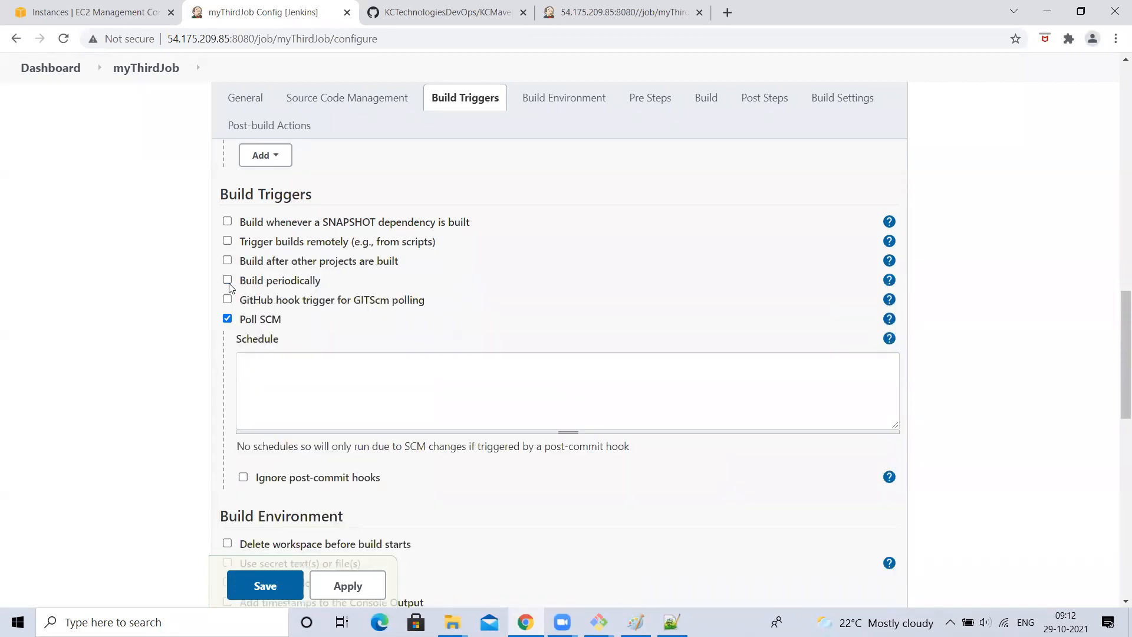
{"action": "left_click", "coordinate": [228, 320]}
{"action": "left_click", "coordinate": [354, 586]}
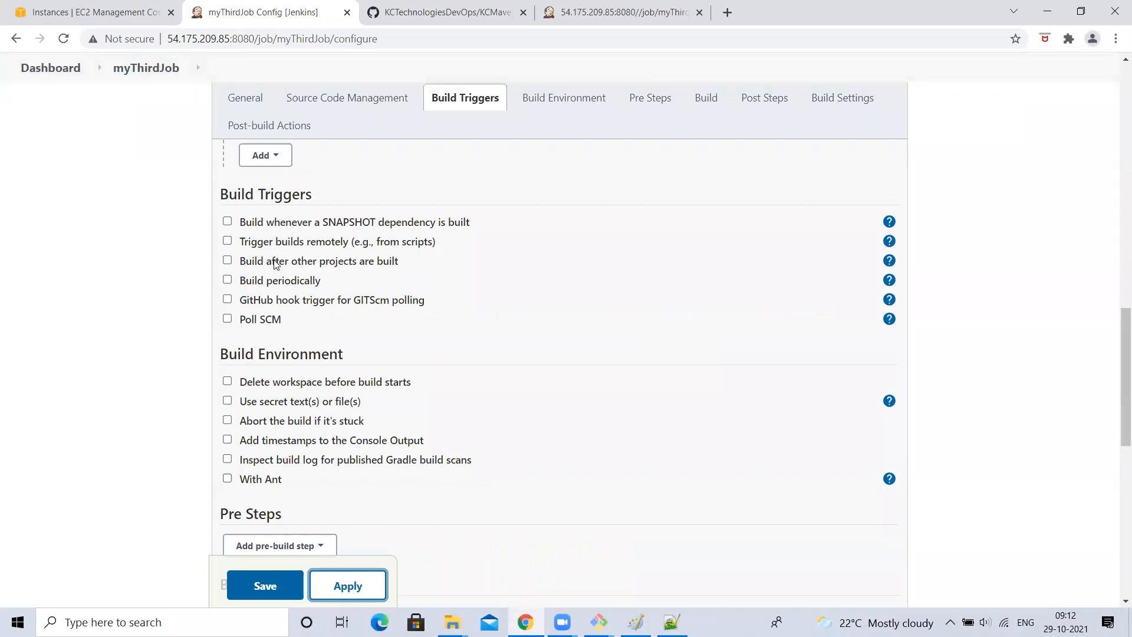
{"action": "left_click", "coordinate": [265, 585]}
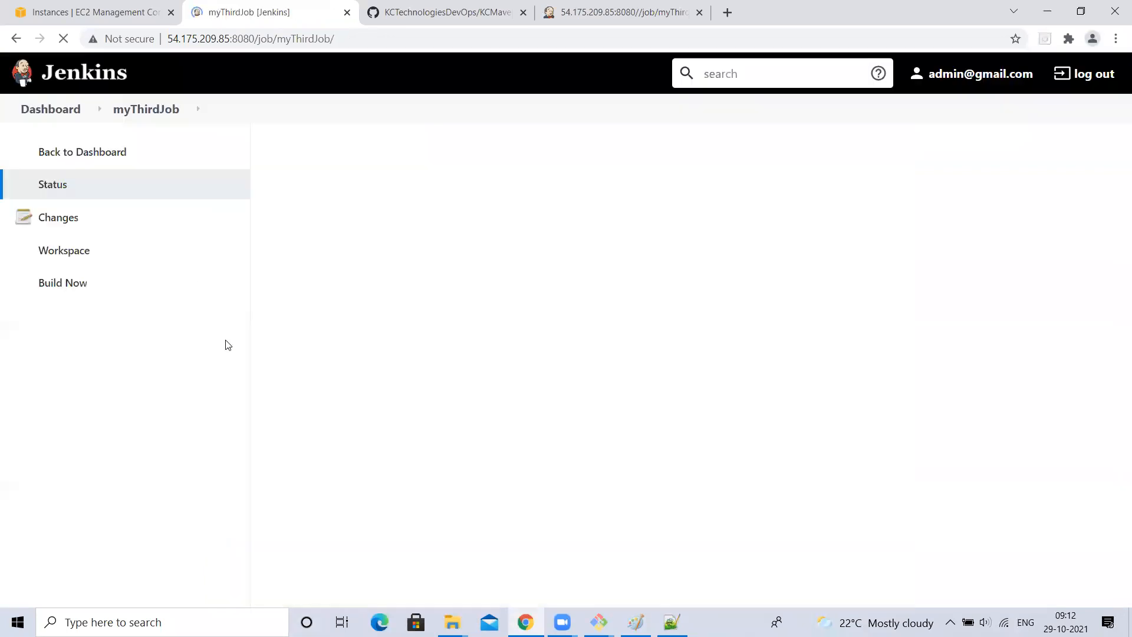
{"action": "left_click", "coordinate": [51, 109]}
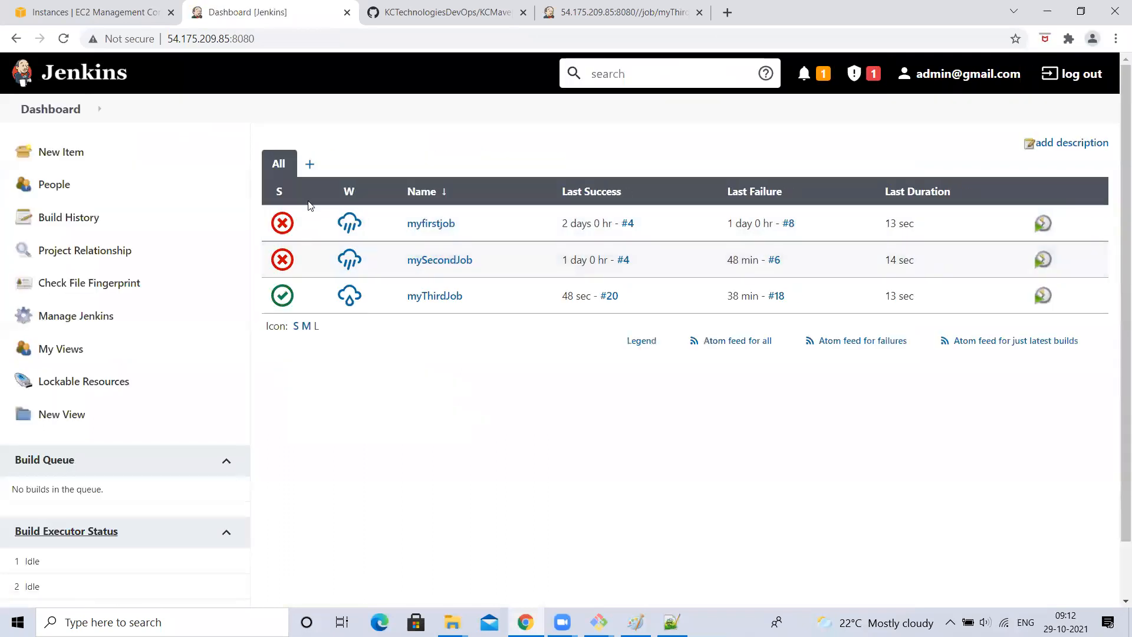
- Create a new Maven project named A
{"action": "left_click", "coordinate": [63, 154]}
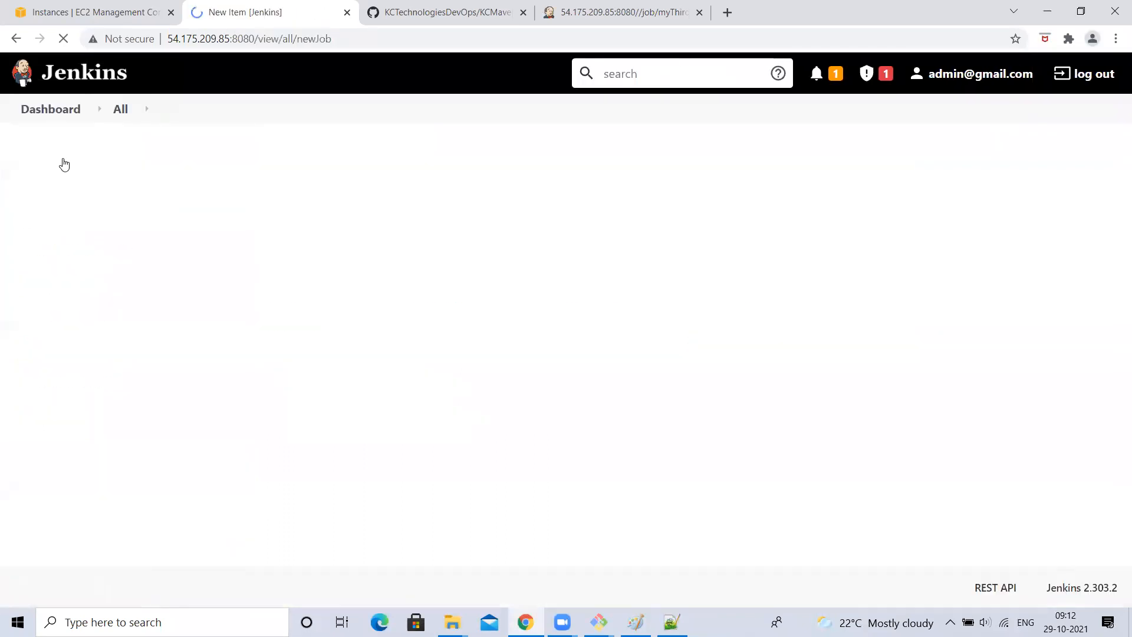
{"action": "type", "text": "A"}
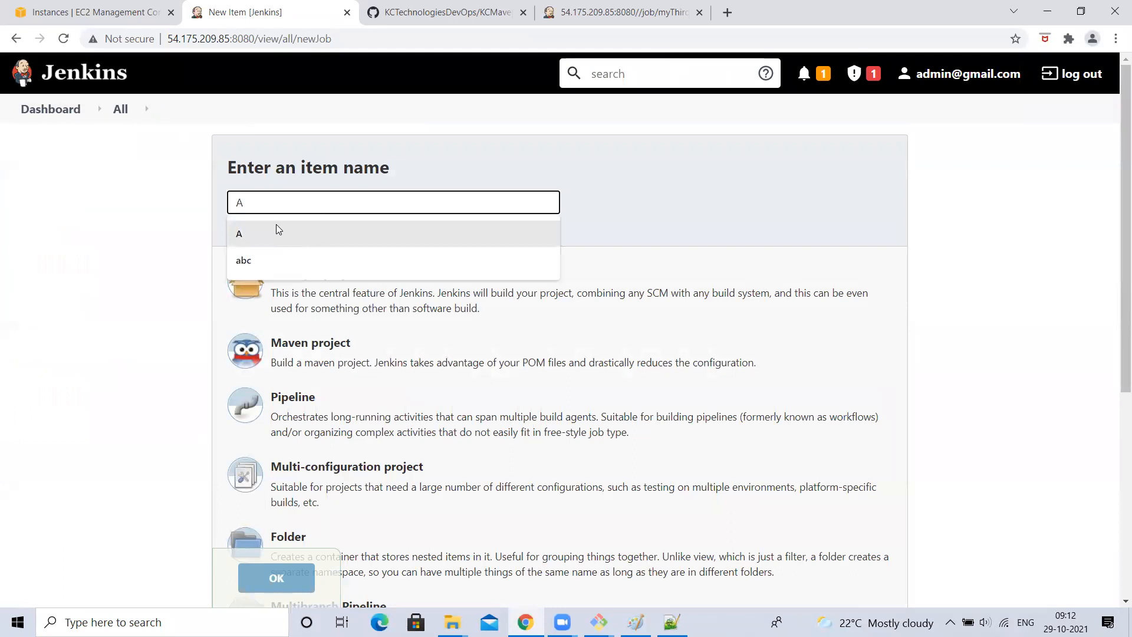
{"action": "left_click", "coordinate": [275, 225]}
{"action": "left_click", "coordinate": [95, 281]}
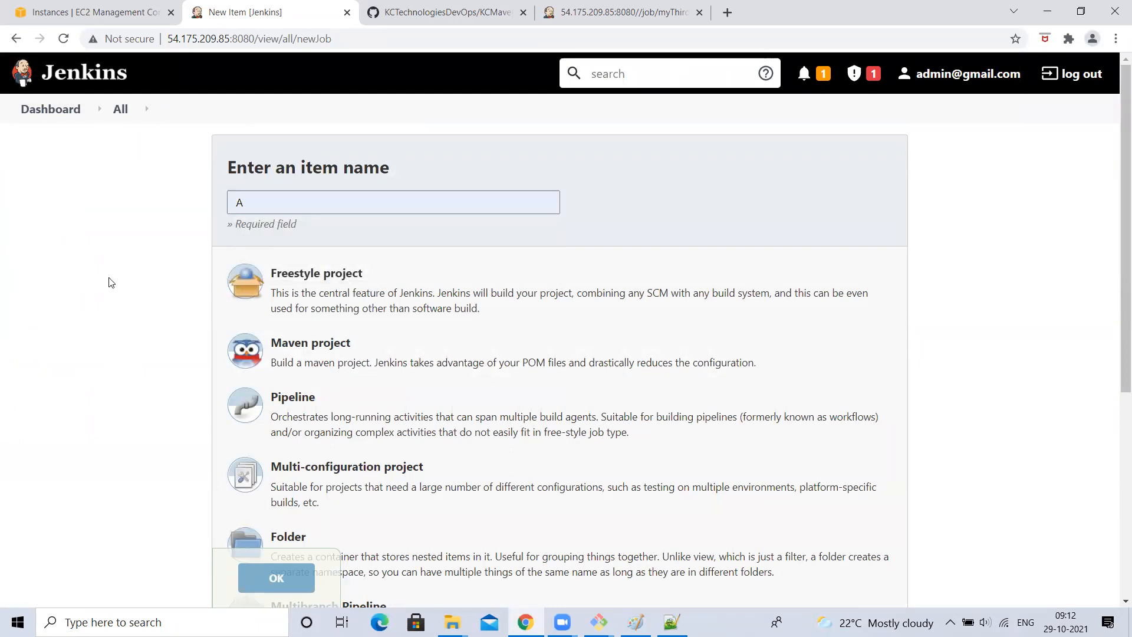
{"action": "left_click", "coordinate": [315, 350]}
{"action": "right_click", "coordinate": [314, 298]}
{"action": "left_click", "coordinate": [198, 337]}
{"action": "scroll", "coordinate": [146, 462], "scroll_direction": "down", "scroll_amount": 3}
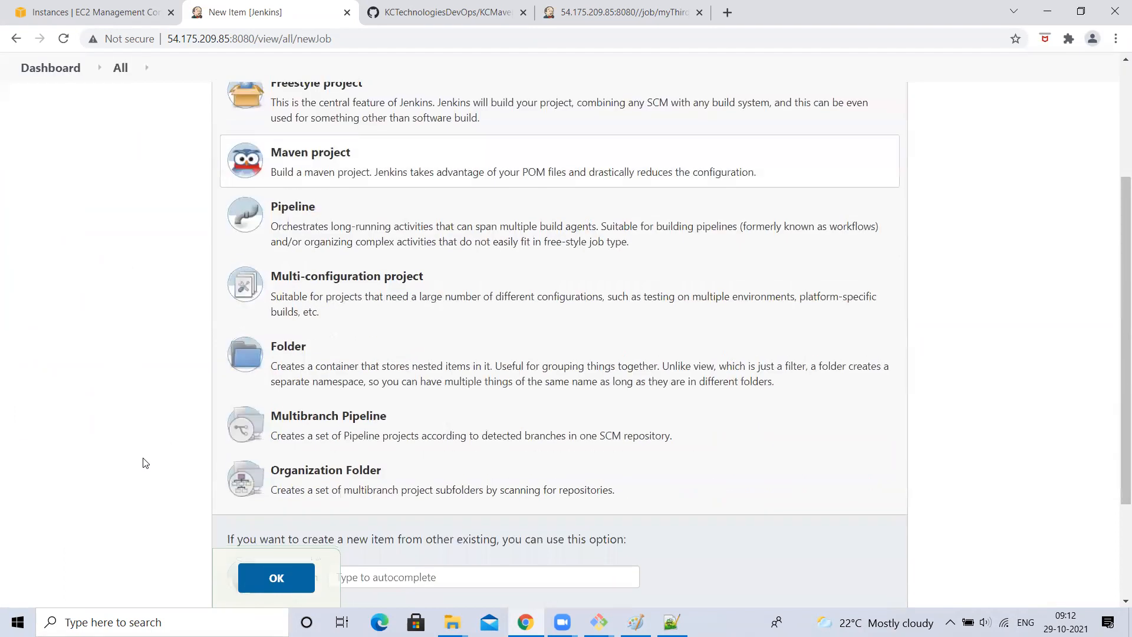
{"action": "left_click", "coordinate": [274, 579]}
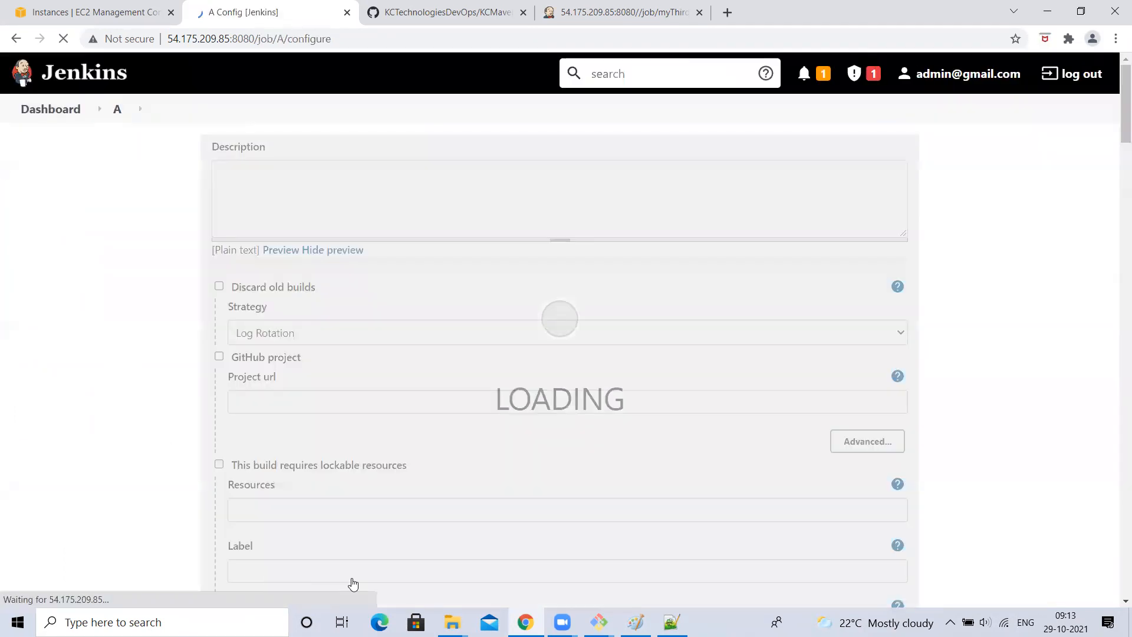
- Delete Maven project A from its job page, confirming with OK, then start a new item
{"action": "scroll", "coordinate": [436, 487], "scroll_direction": "down", "scroll_amount": 10}
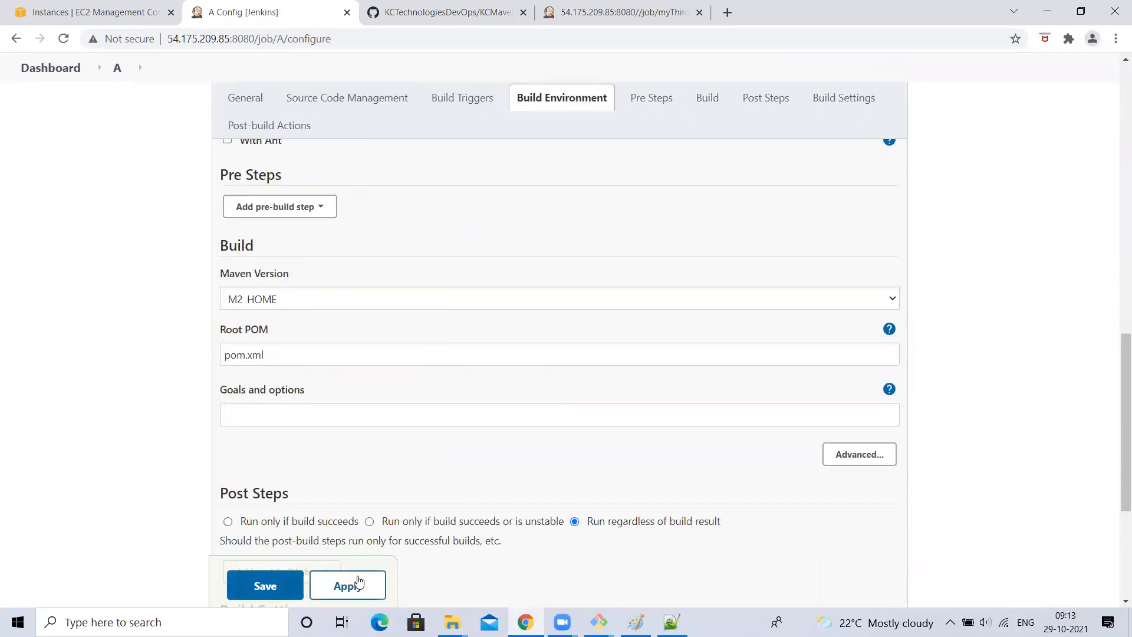
{"action": "left_click", "coordinate": [16, 38]}
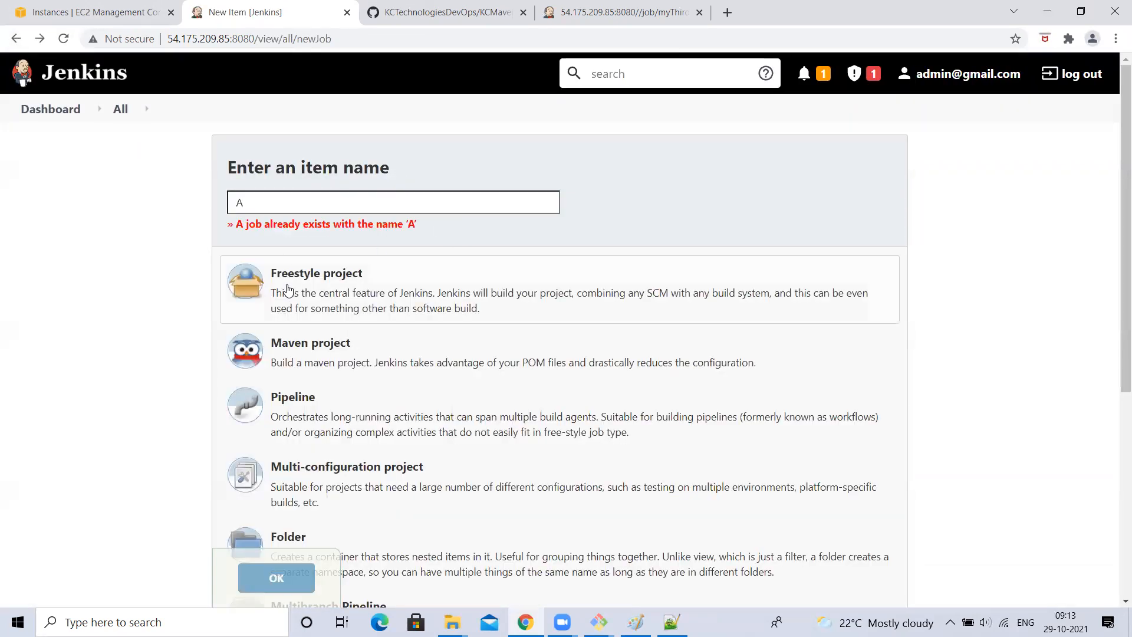
{"action": "double_click", "coordinate": [262, 205]}
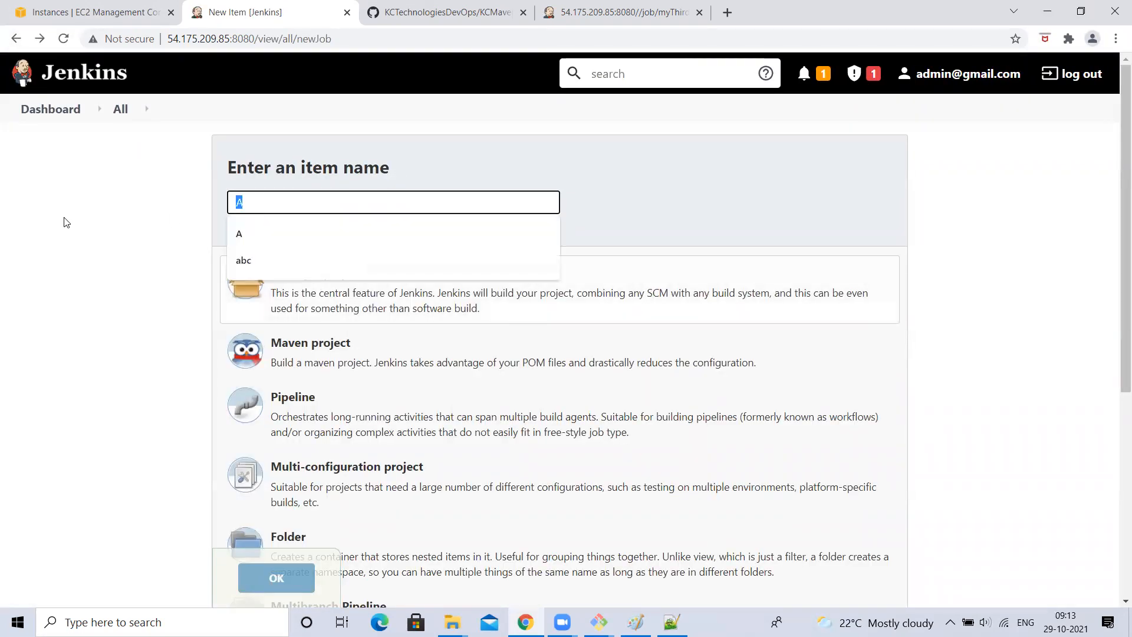
{"action": "left_click", "coordinate": [48, 109]}
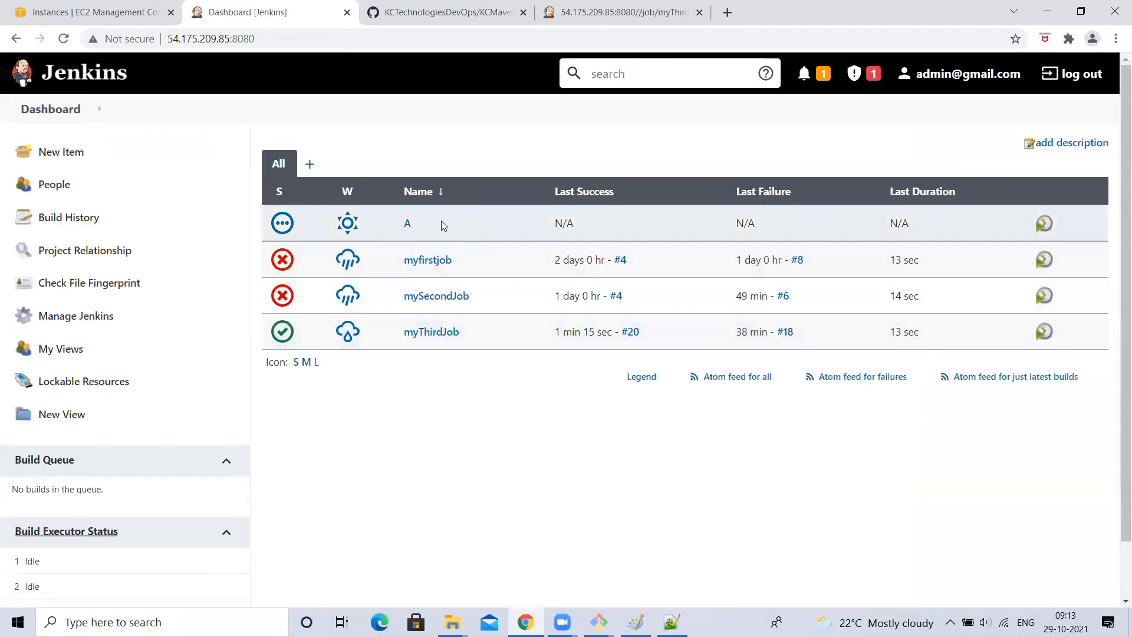
{"action": "left_click", "coordinate": [407, 224]}
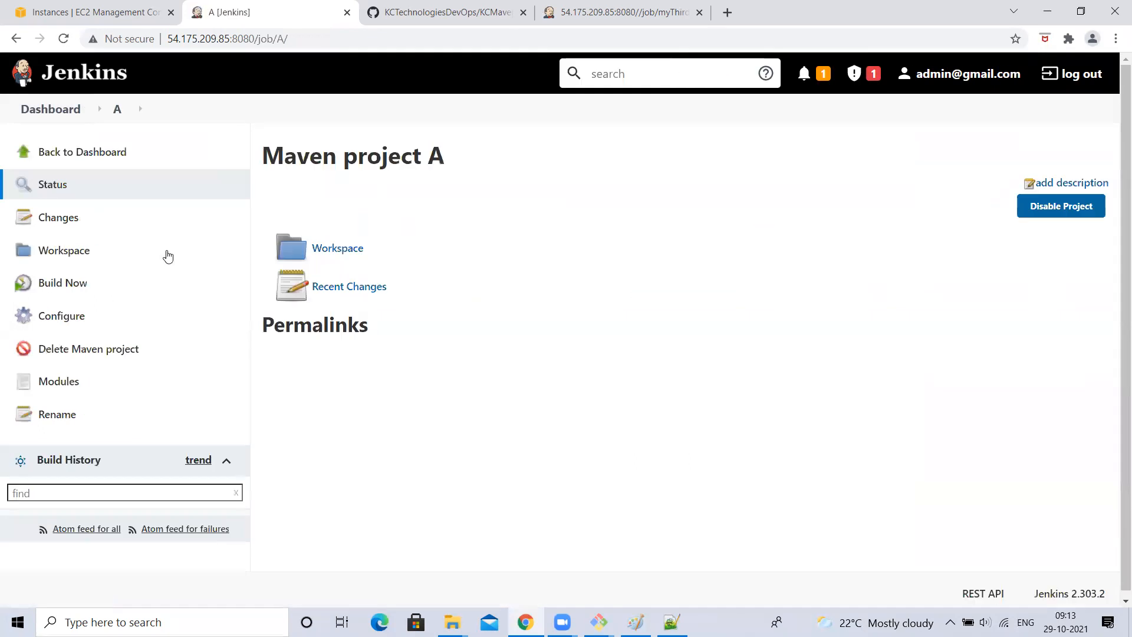
{"action": "left_click", "coordinate": [59, 354]}
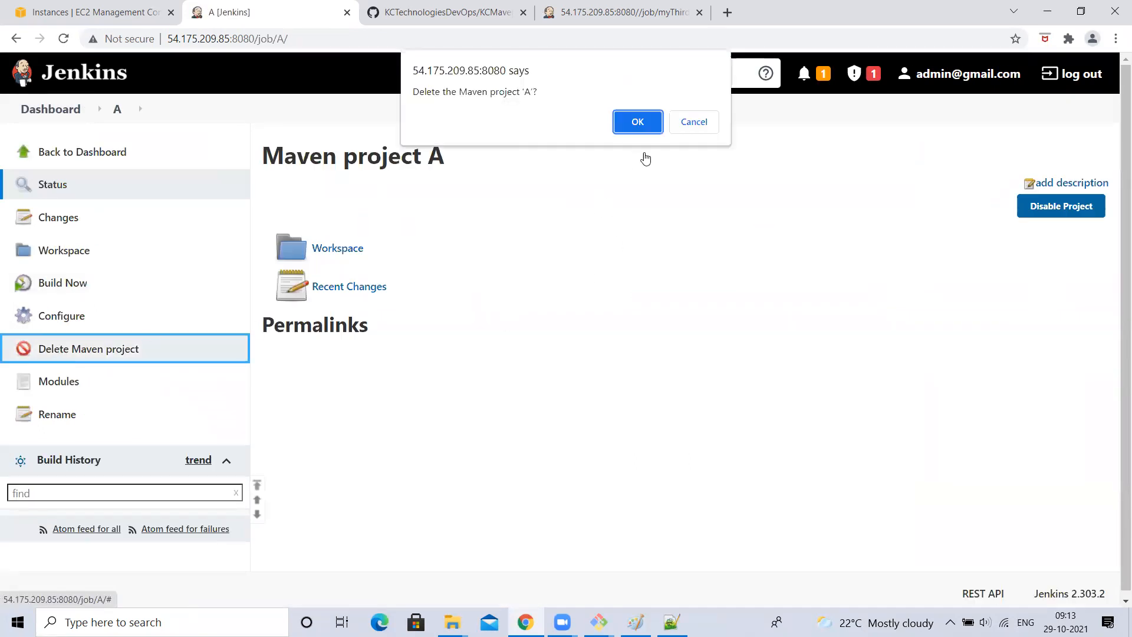
{"action": "left_click", "coordinate": [626, 121]}
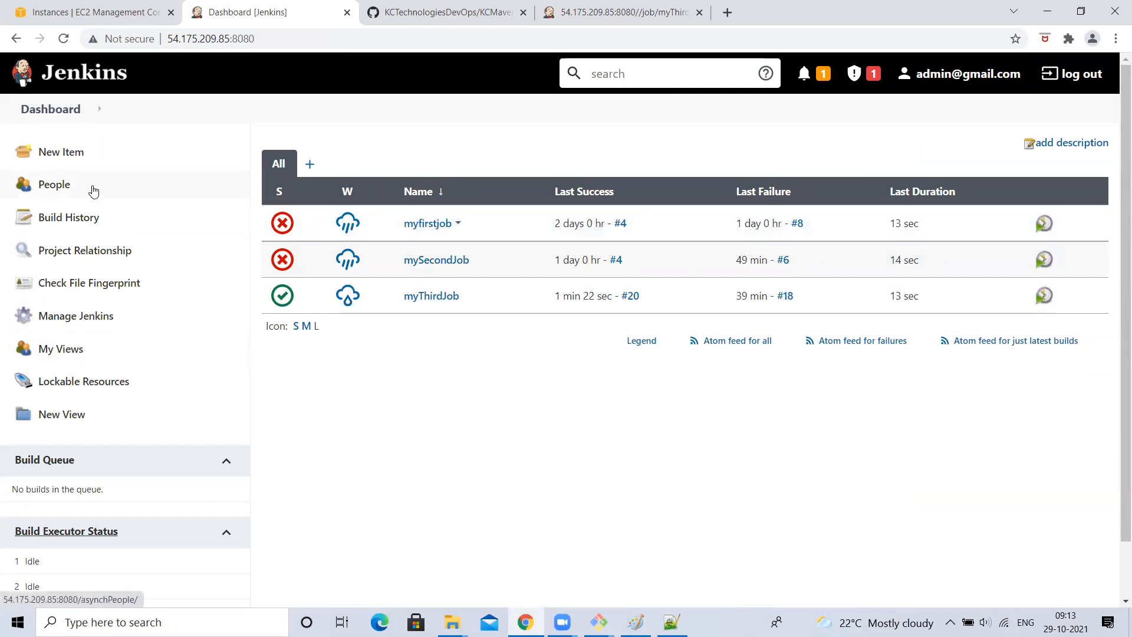
{"action": "left_click", "coordinate": [59, 154]}
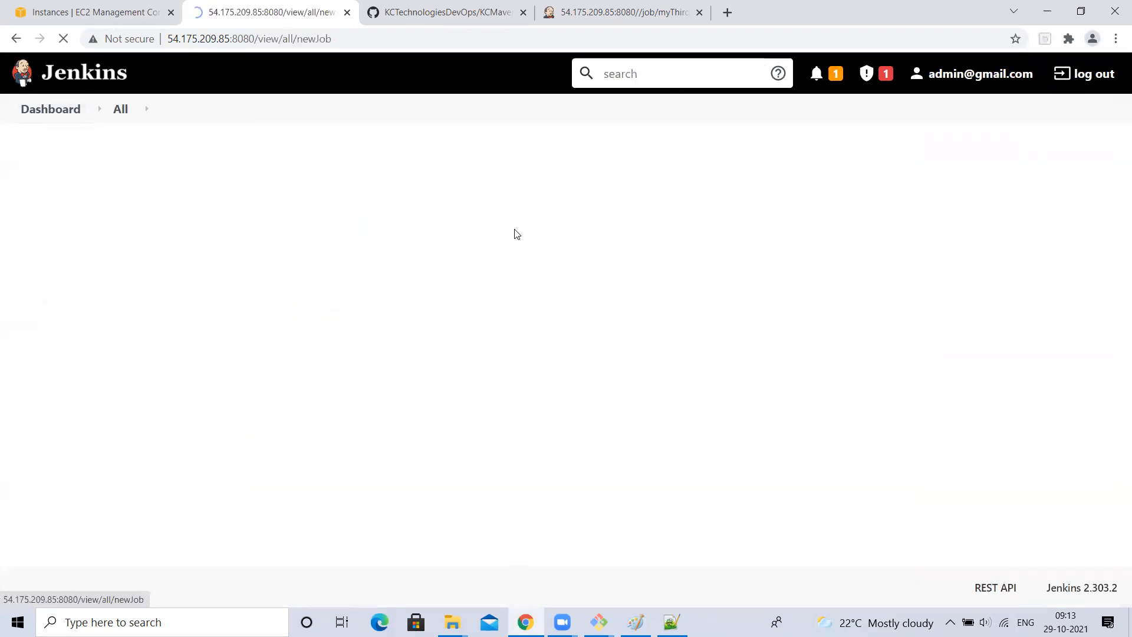
- Create a new freestyle job named A
{"action": "type", "text": "A"}
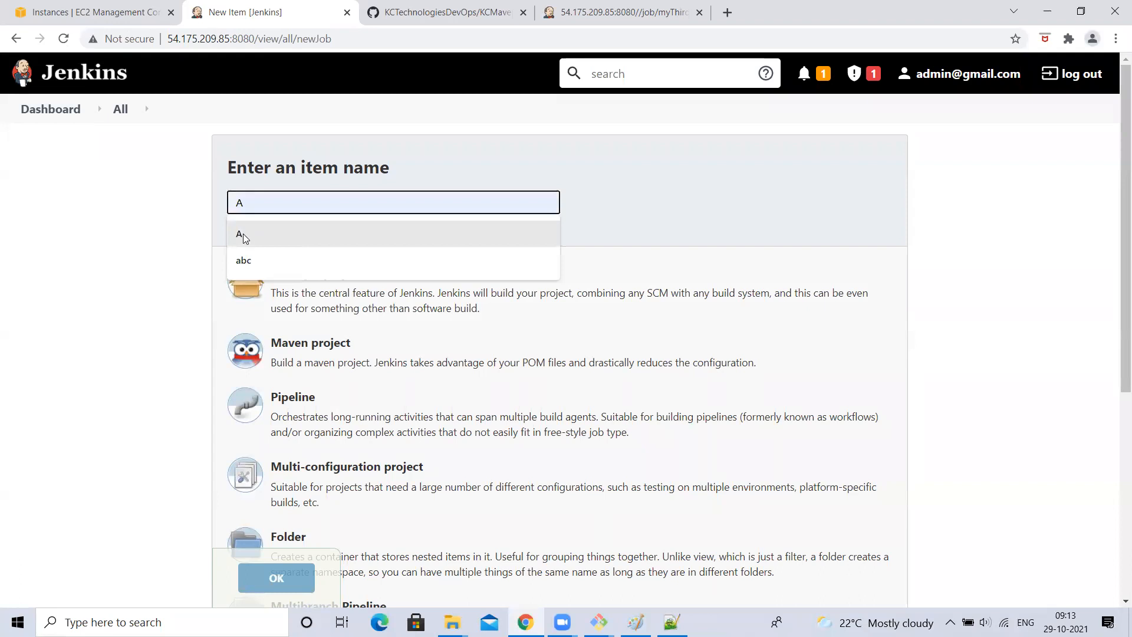
{"action": "left_click", "coordinate": [243, 233]}
{"action": "left_click", "coordinate": [289, 571]}
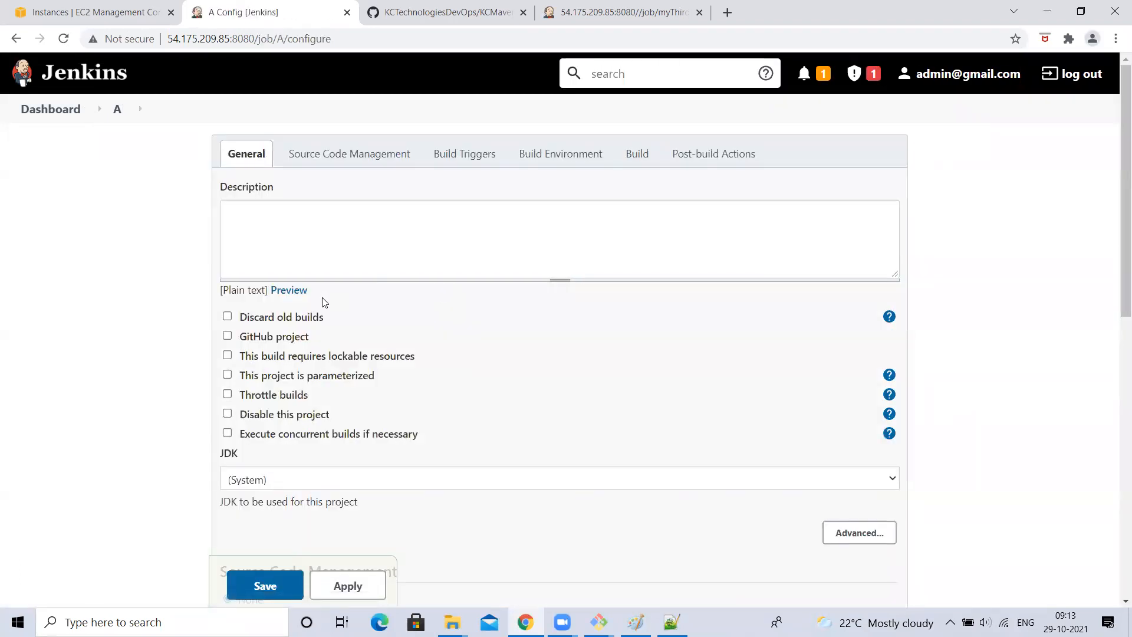
{"action": "scroll", "coordinate": [321, 301], "scroll_direction": "down", "scroll_amount": 4}
{"action": "scroll", "coordinate": [323, 301], "scroll_direction": "down", "scroll_amount": 5}
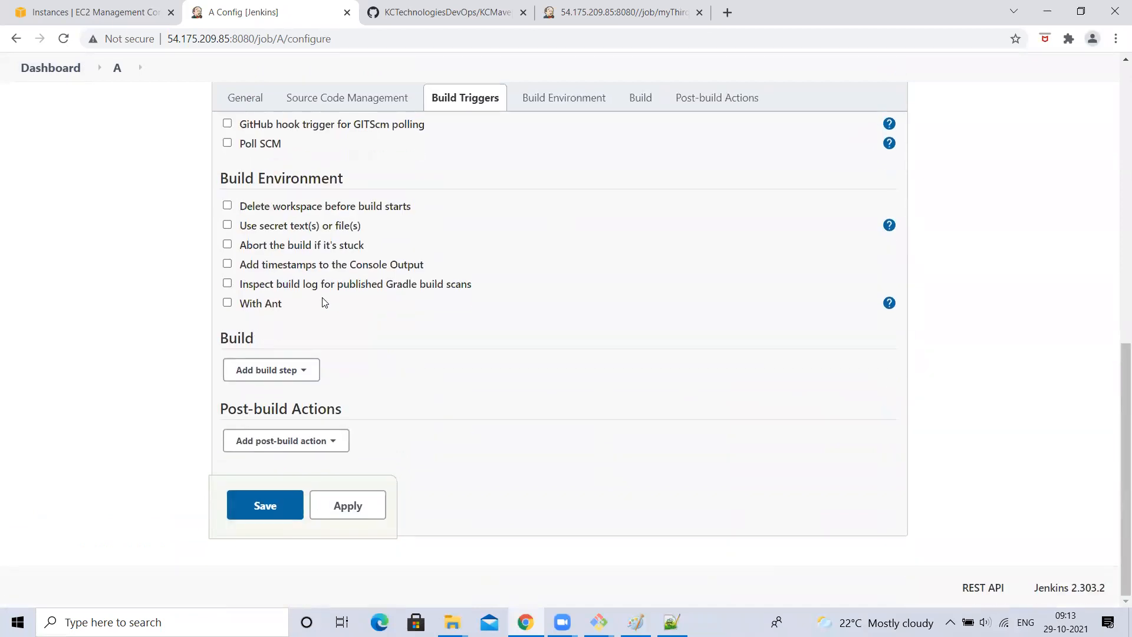
{"action": "scroll", "coordinate": [323, 302], "scroll_direction": "up", "scroll_amount": 1}
- Give job A an Execute shell step echoing 'A am from A Job', copy the command, and save
{"action": "left_click", "coordinate": [304, 410]}
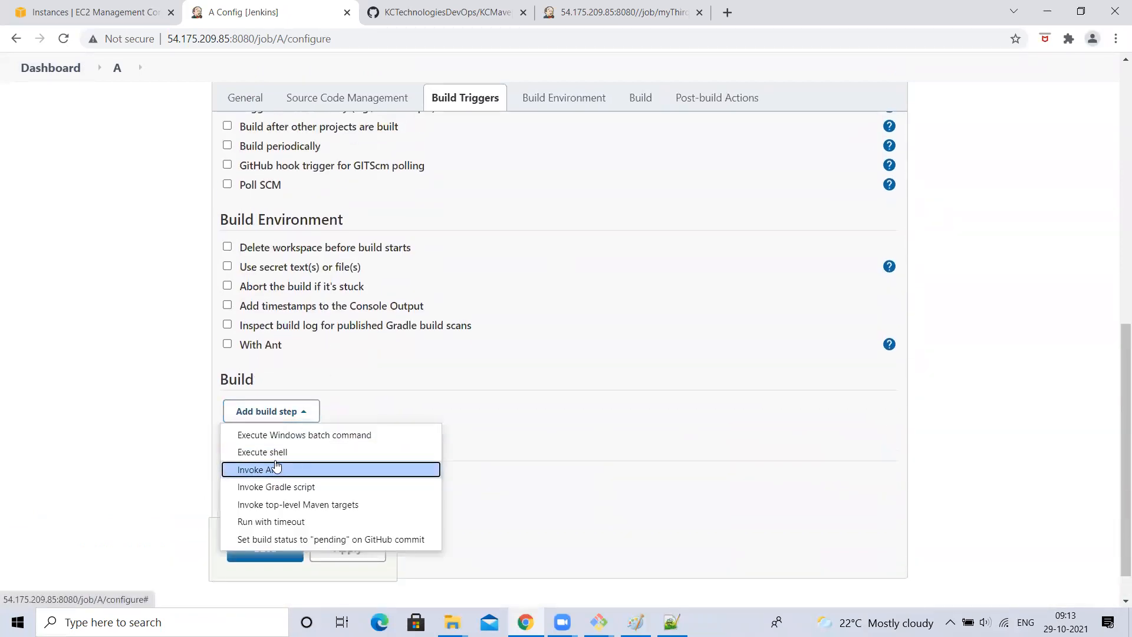
{"action": "left_click", "coordinate": [274, 451]}
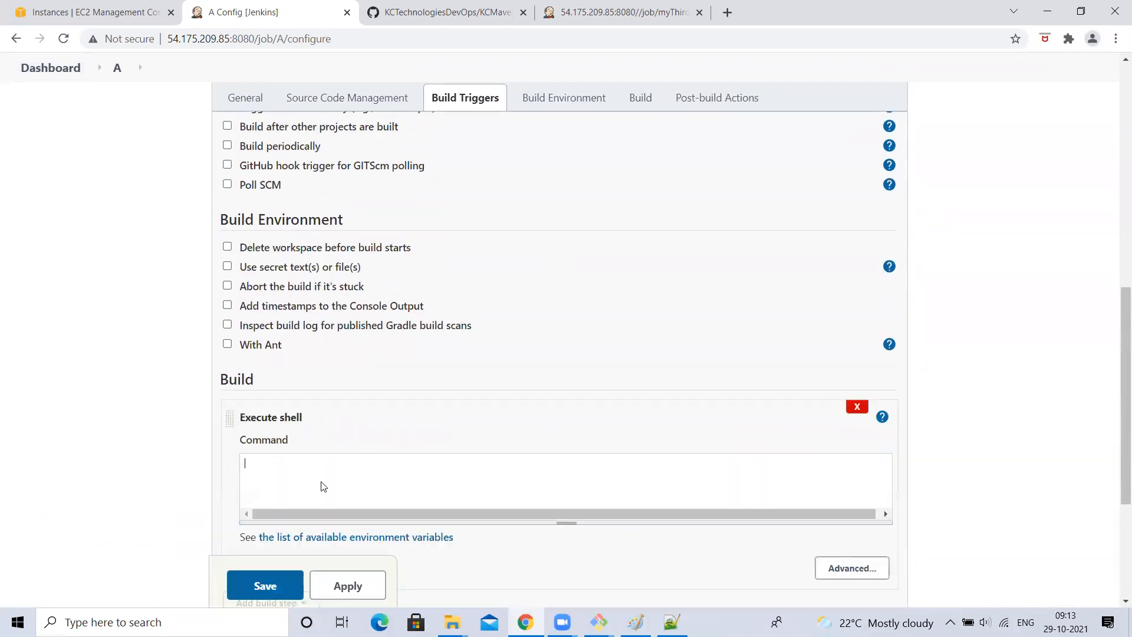
{"action": "type", "text": "echo \"A am from A Job"}
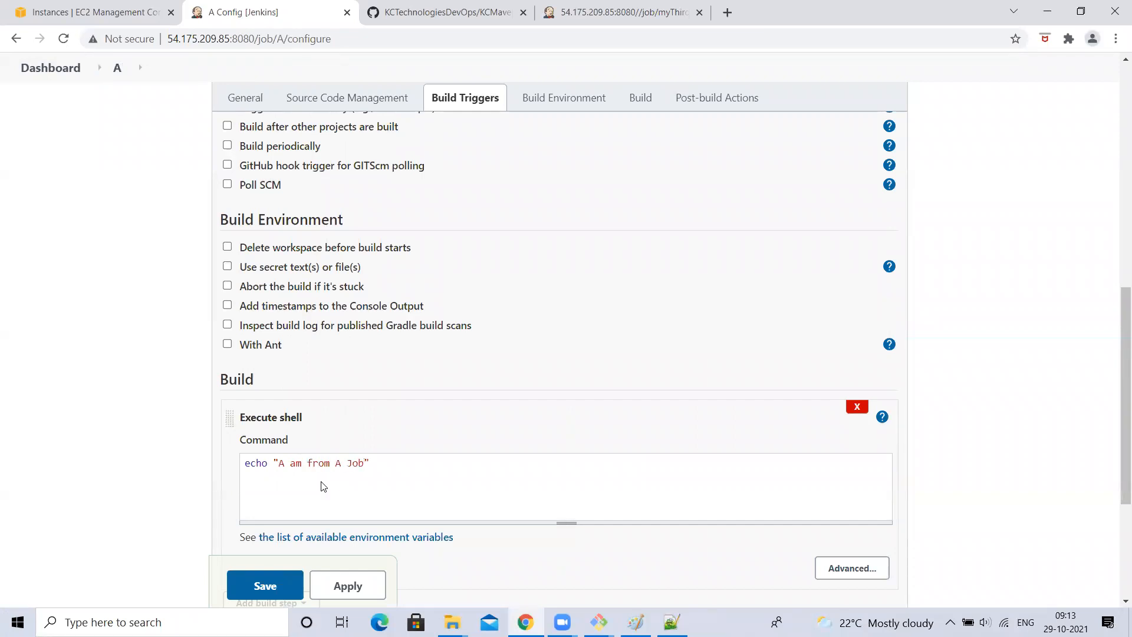
{"action": "key", "text": "ctrl+a"}
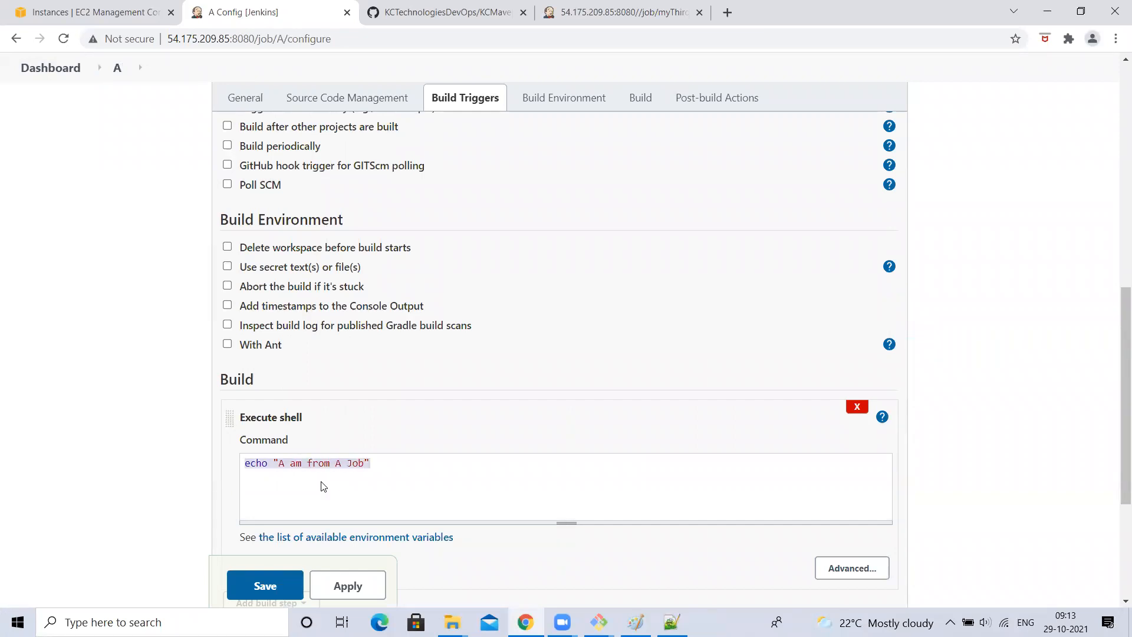
{"action": "left_click", "coordinate": [283, 585]}
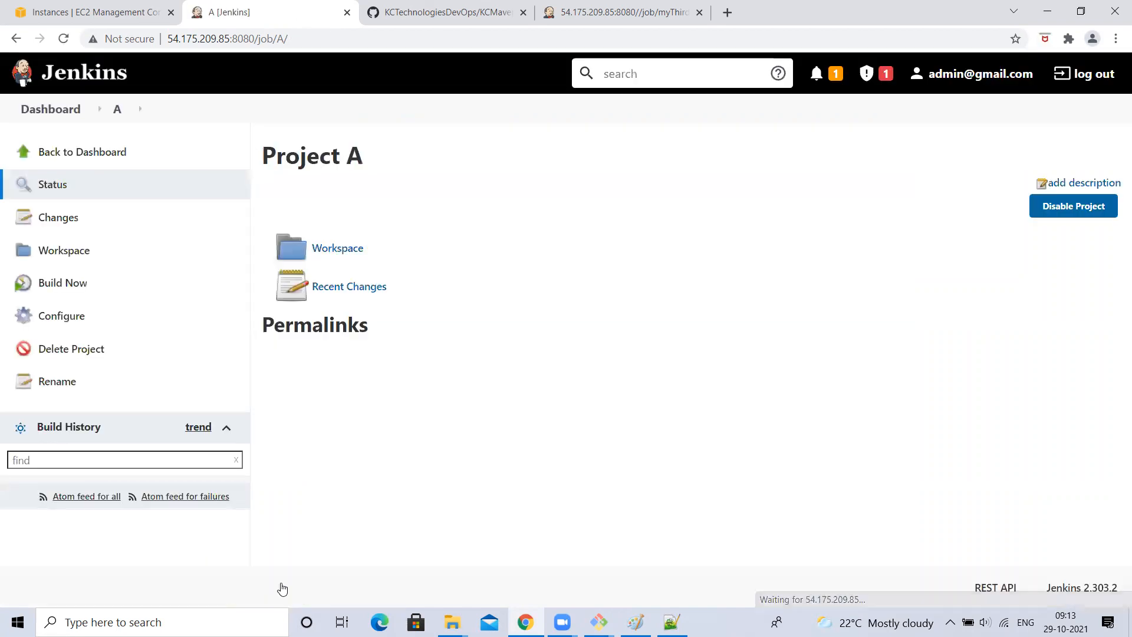
{"action": "left_click", "coordinate": [60, 110]}
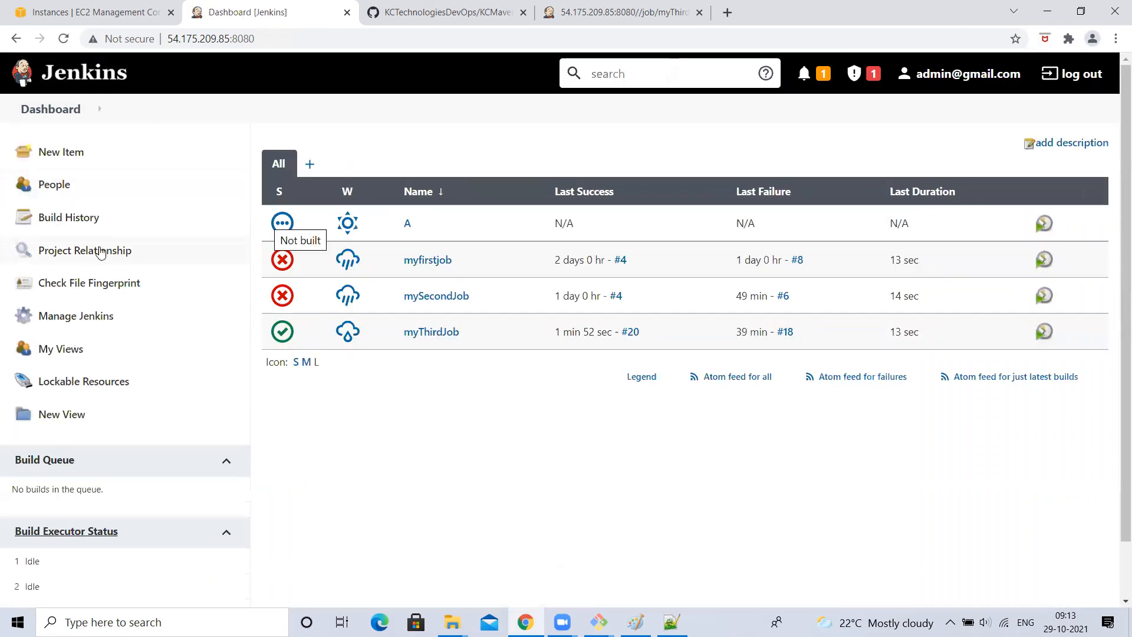
{"action": "left_click", "coordinate": [71, 154]}
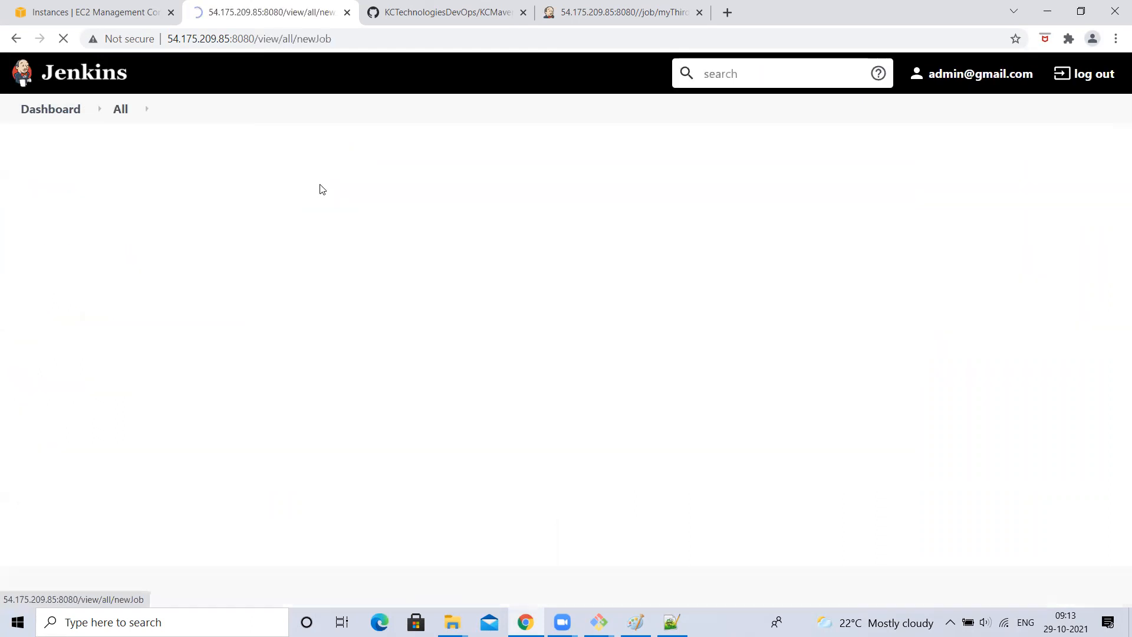
- Create a new freestyle project named B
{"action": "type", "text": "B"}
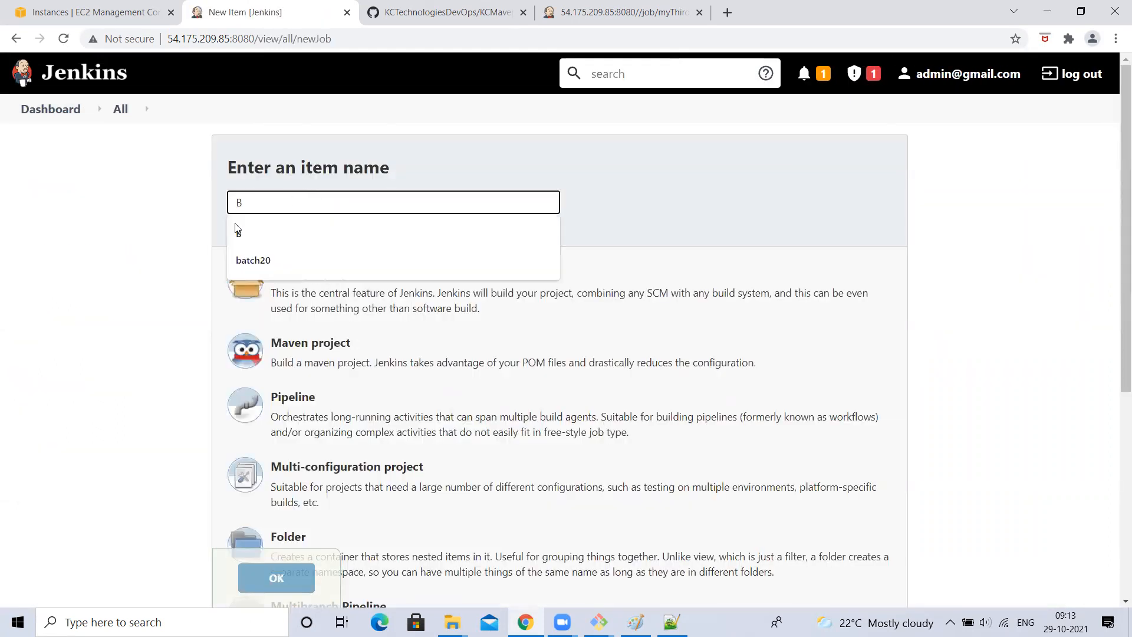
{"action": "left_click", "coordinate": [236, 230]}
{"action": "left_click", "coordinate": [361, 310]}
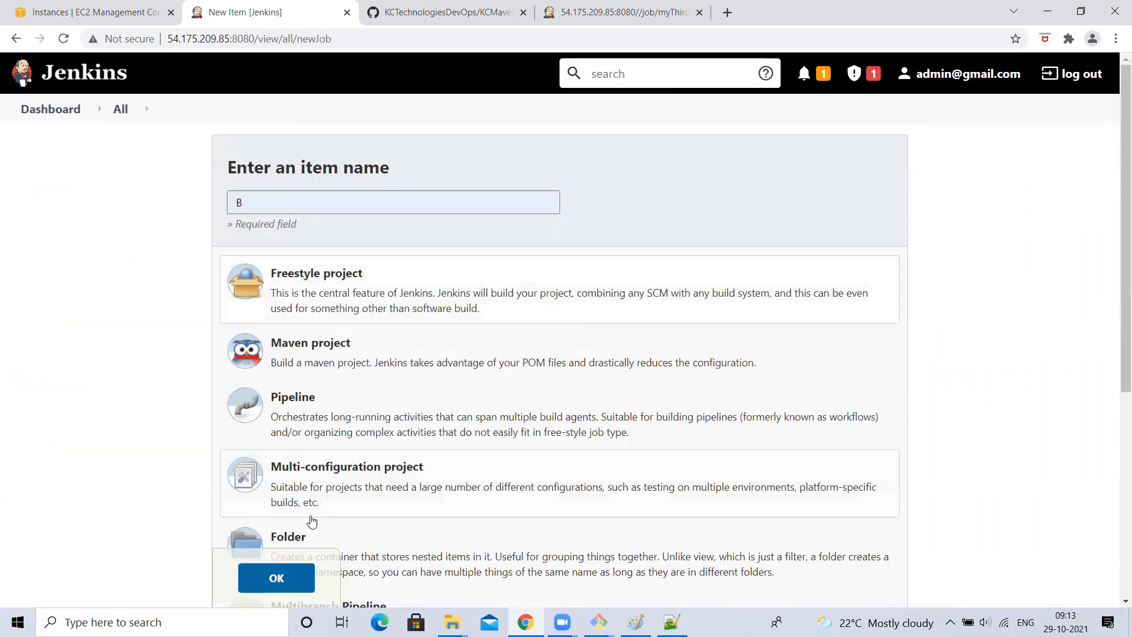
{"action": "left_click", "coordinate": [293, 582]}
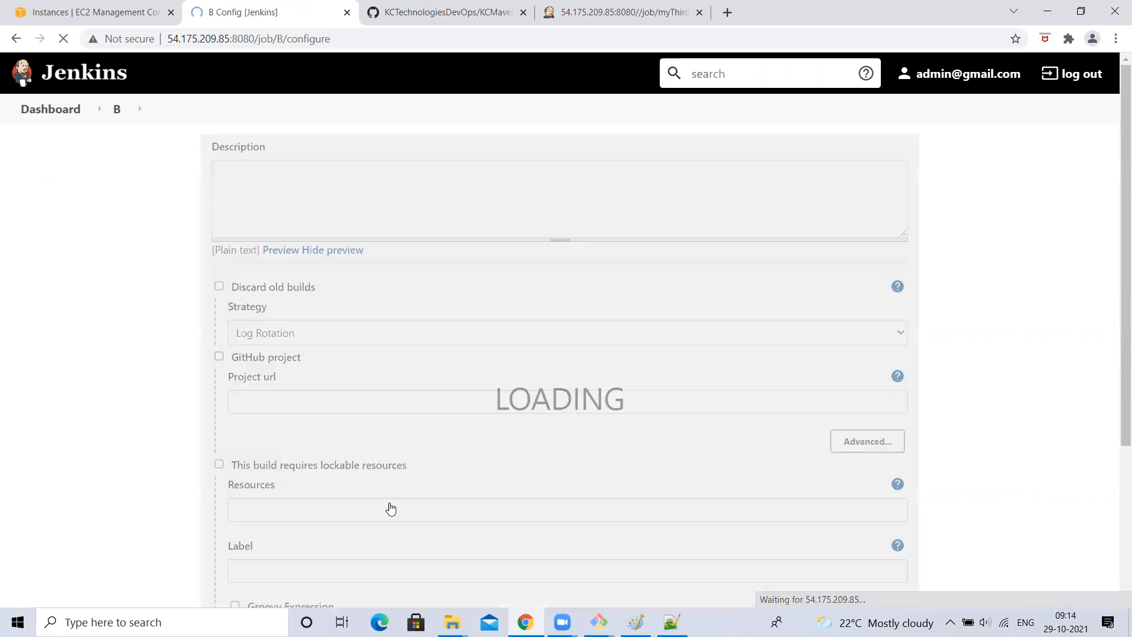
{"action": "scroll", "coordinate": [439, 468], "scroll_direction": "down", "scroll_amount": 10}
- Add an Execute shell step with the pasted echo command to job B and save it
{"action": "left_click", "coordinate": [280, 436]}
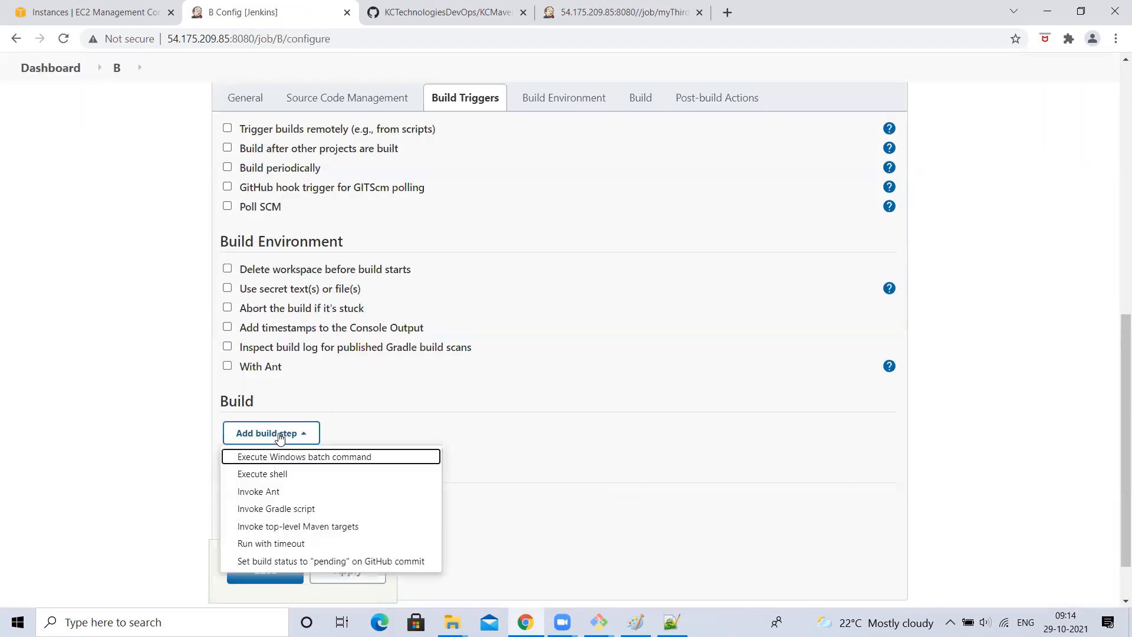
{"action": "left_click", "coordinate": [277, 473]}
{"action": "right_click", "coordinate": [308, 505]}
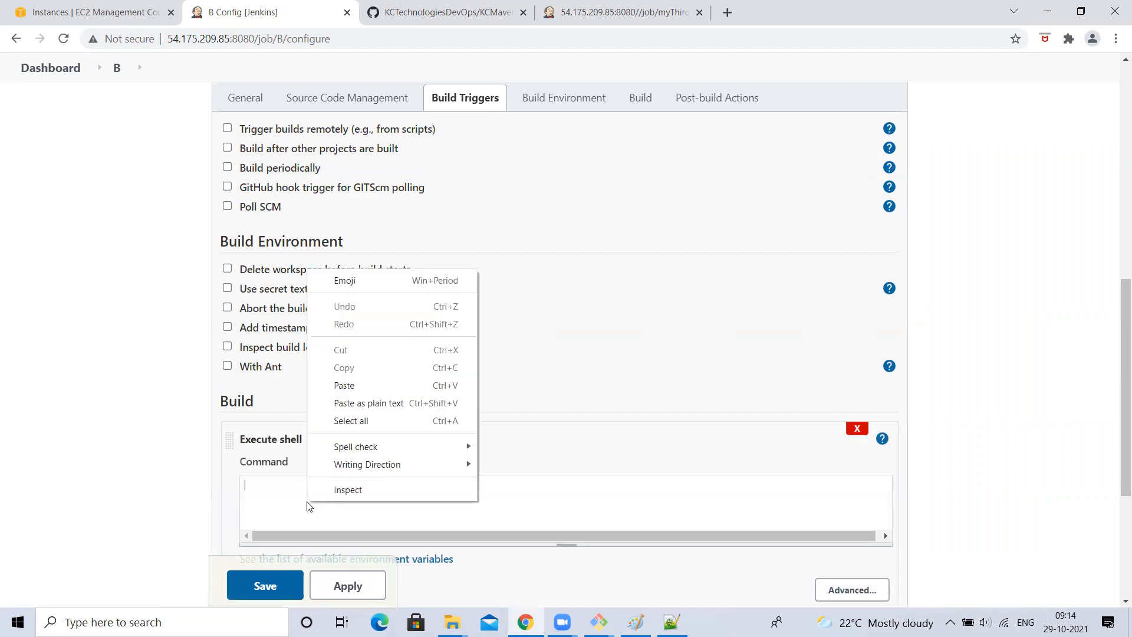
{"action": "left_click", "coordinate": [254, 503]}
{"action": "type", "text": "echo \"A am from A Job\""}
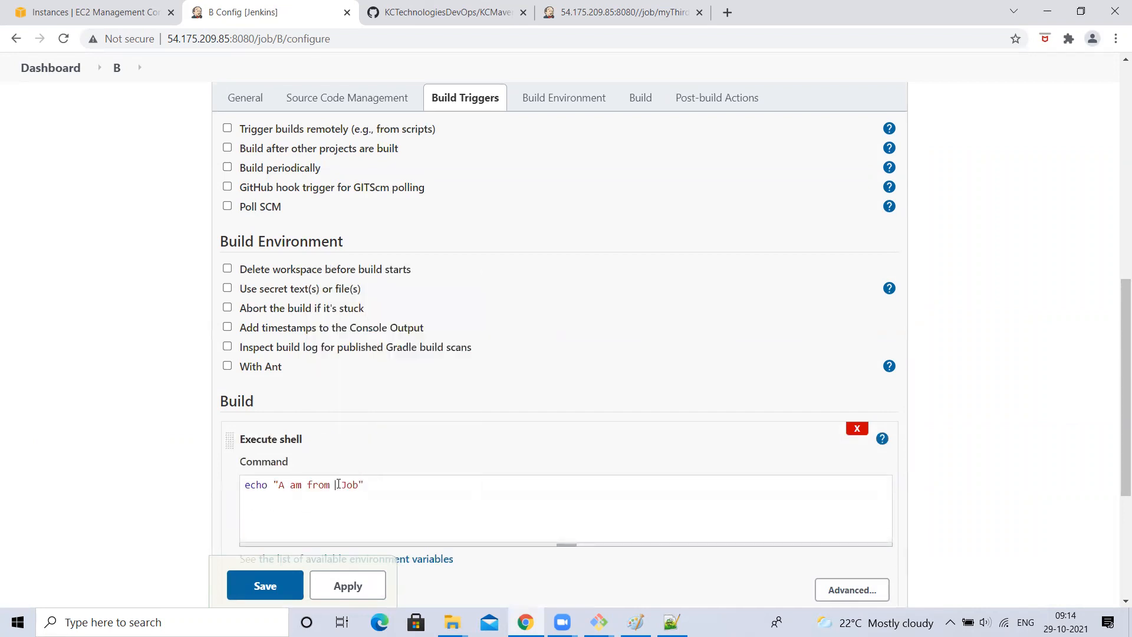
{"action": "left_click", "coordinate": [298, 582]}
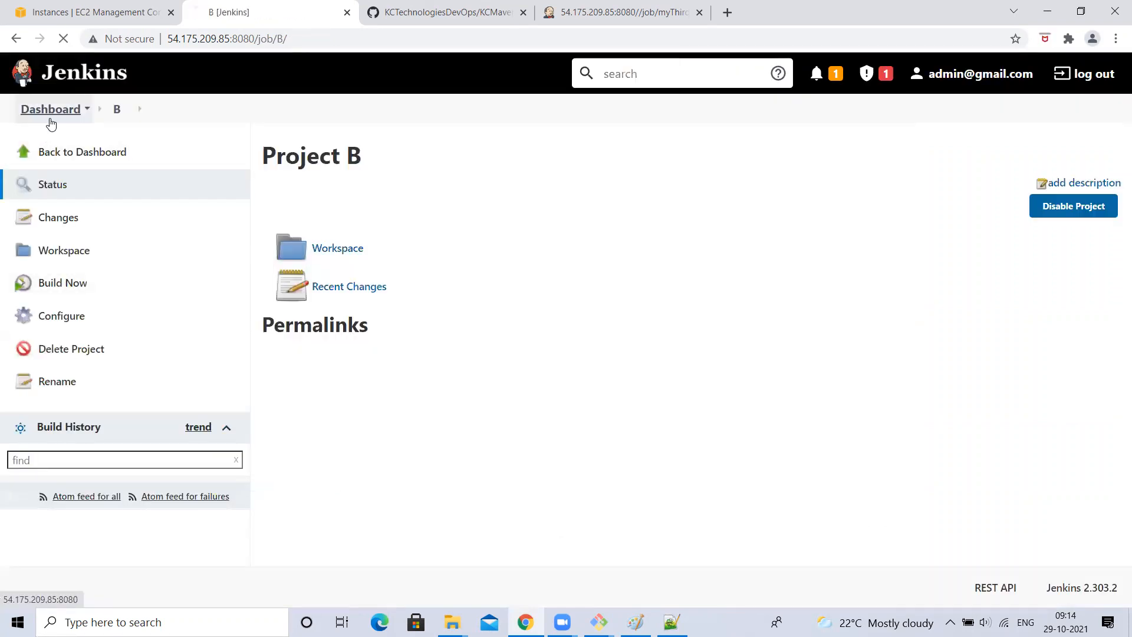
{"action": "left_click", "coordinate": [51, 112]}
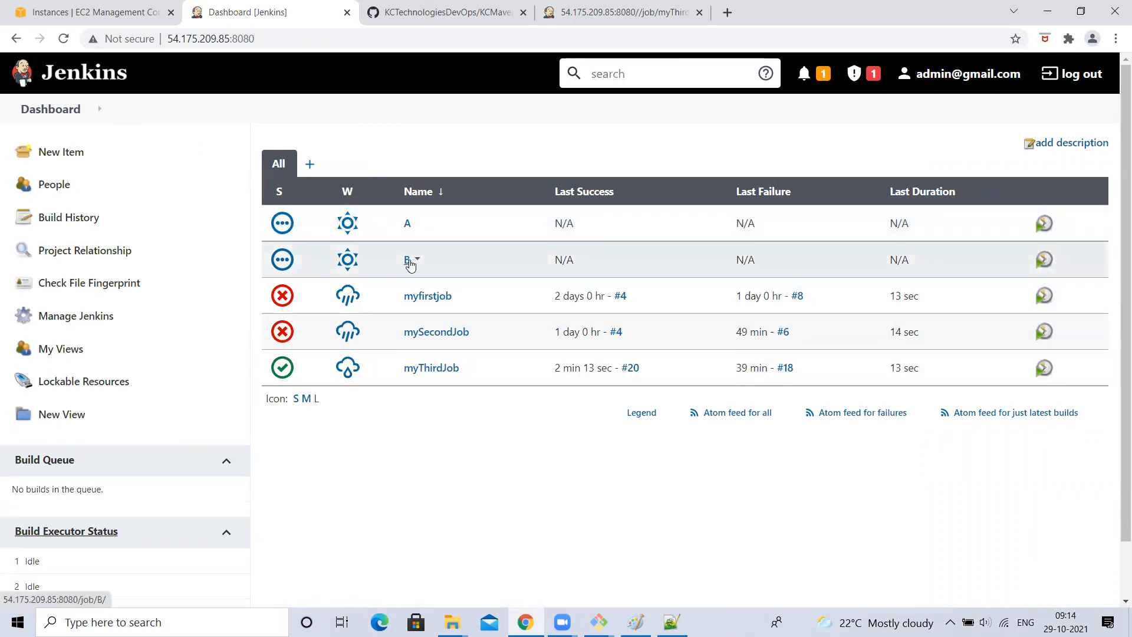
- Check 'Build after other projects are built' on job B, watch project A, keep 'Trigger only if build is stable', and save
{"action": "left_click", "coordinate": [415, 260]}
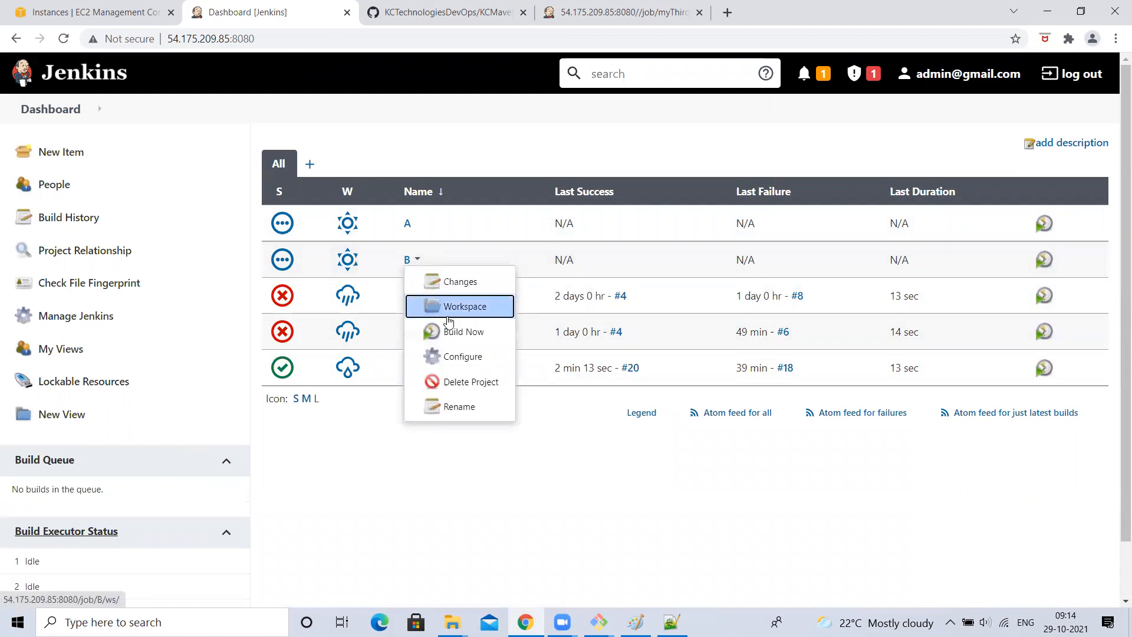
{"action": "left_click", "coordinate": [454, 357]}
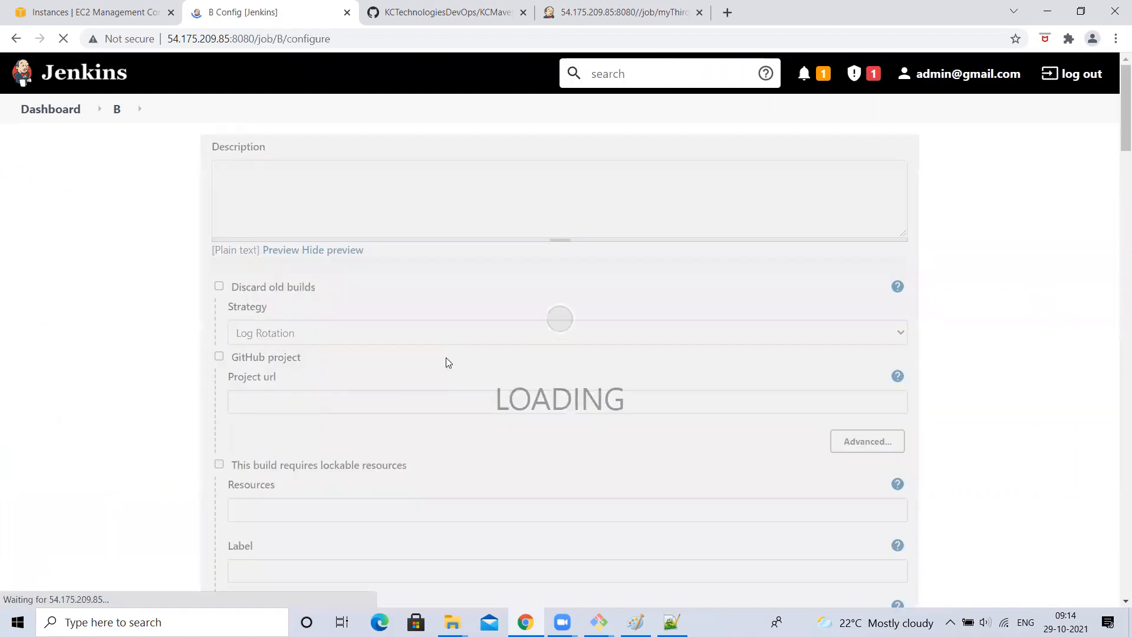
{"action": "scroll", "coordinate": [332, 427], "scroll_direction": "down", "scroll_amount": 3}
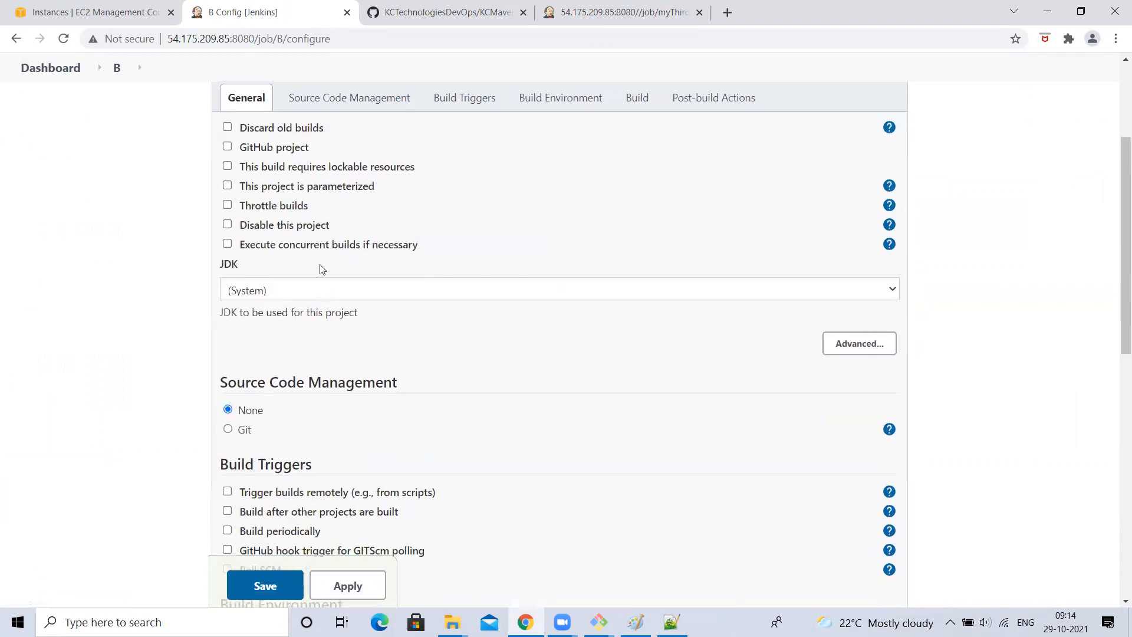
{"action": "scroll", "coordinate": [311, 333], "scroll_direction": "down", "scroll_amount": 4}
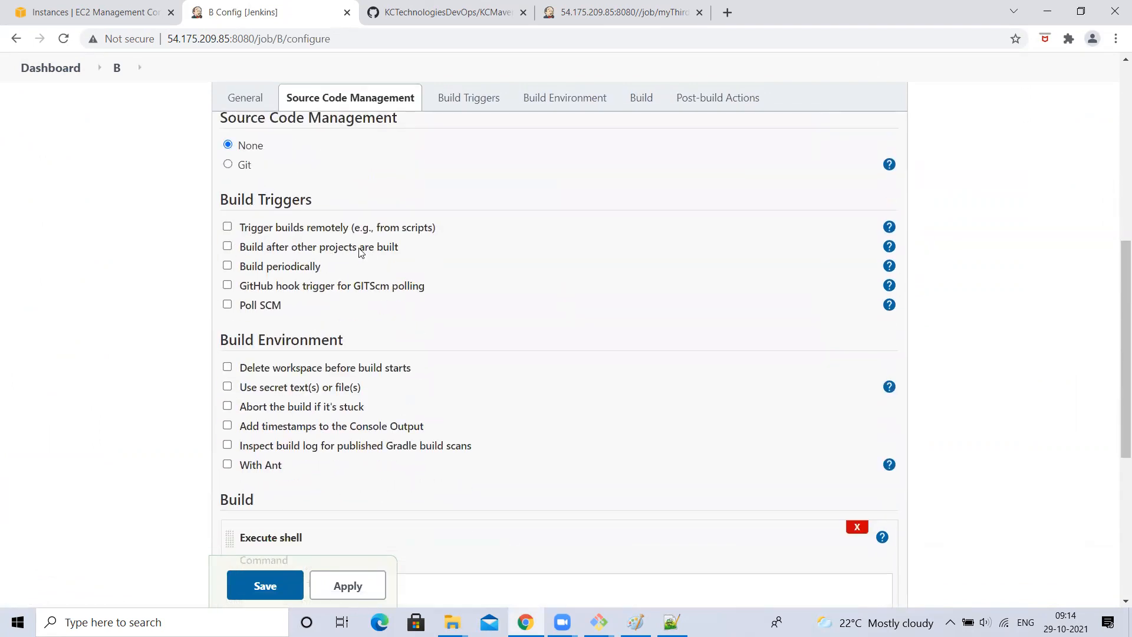
{"action": "left_click", "coordinate": [228, 247]}
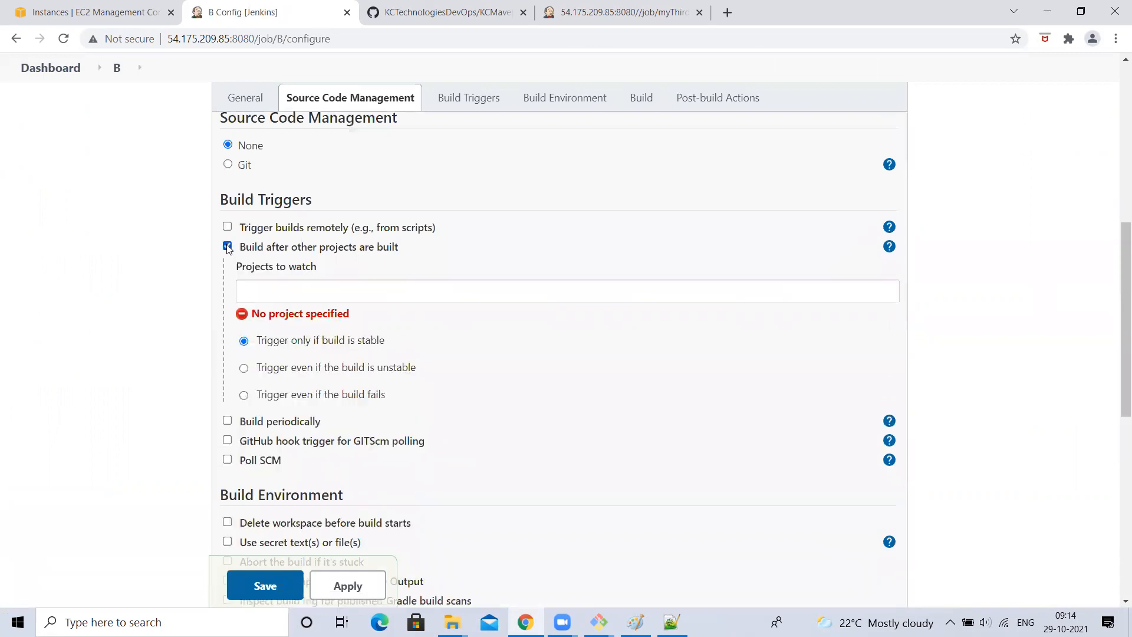
{"action": "left_click", "coordinate": [270, 296]}
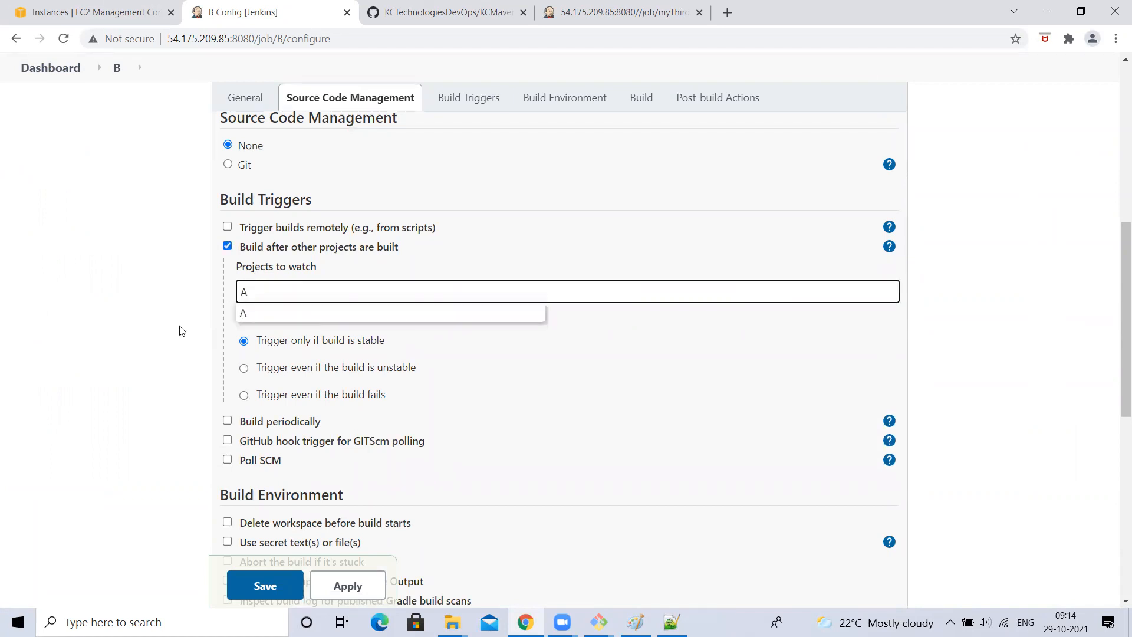
{"action": "left_click", "coordinate": [248, 314]}
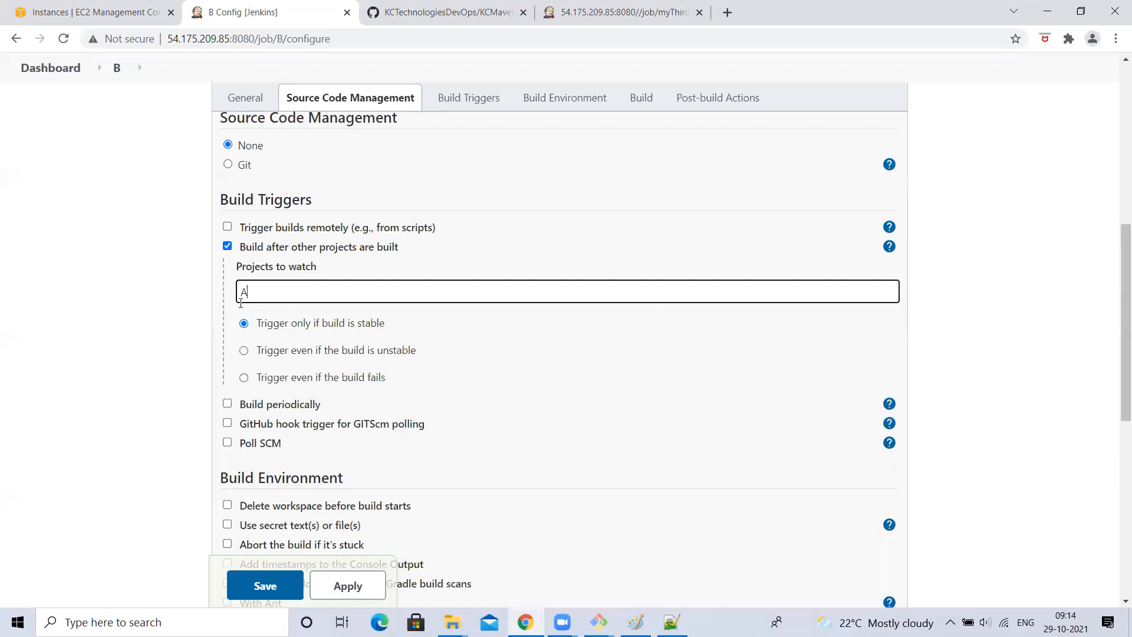
{"action": "left_click", "coordinate": [101, 313]}
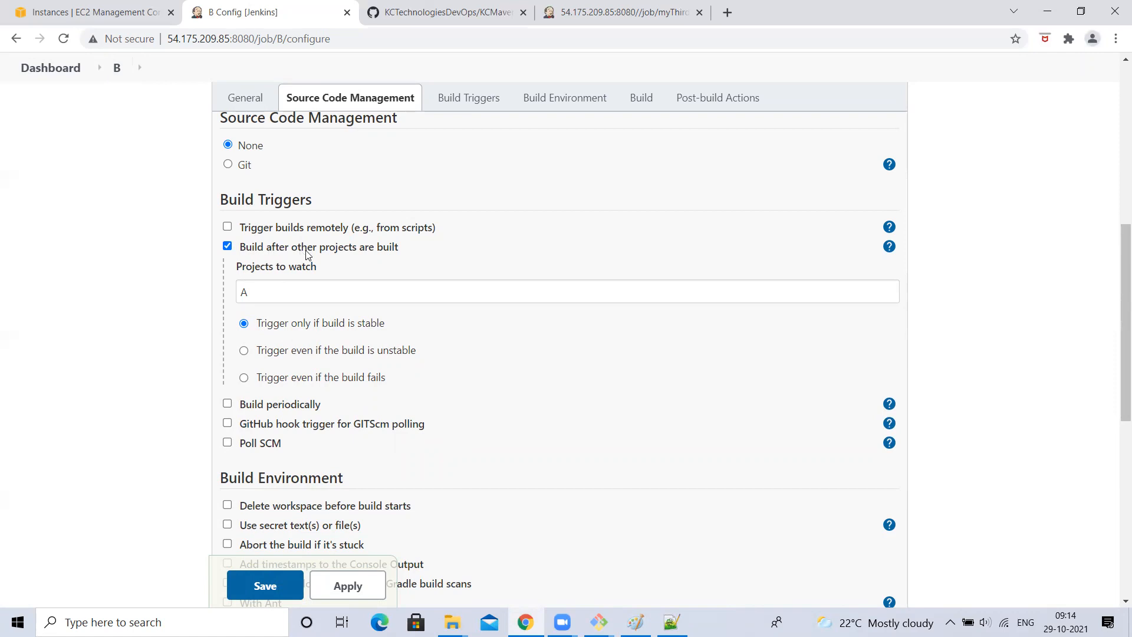
{"action": "left_click_drag", "start_coordinate": [260, 291], "coordinate": [52, 316]}
{"action": "left_click", "coordinate": [41, 330]}
{"action": "left_click_drag", "start_coordinate": [283, 288], "coordinate": [212, 300]}
{"action": "left_click", "coordinate": [59, 359]}
{"action": "left_click", "coordinate": [265, 574]}
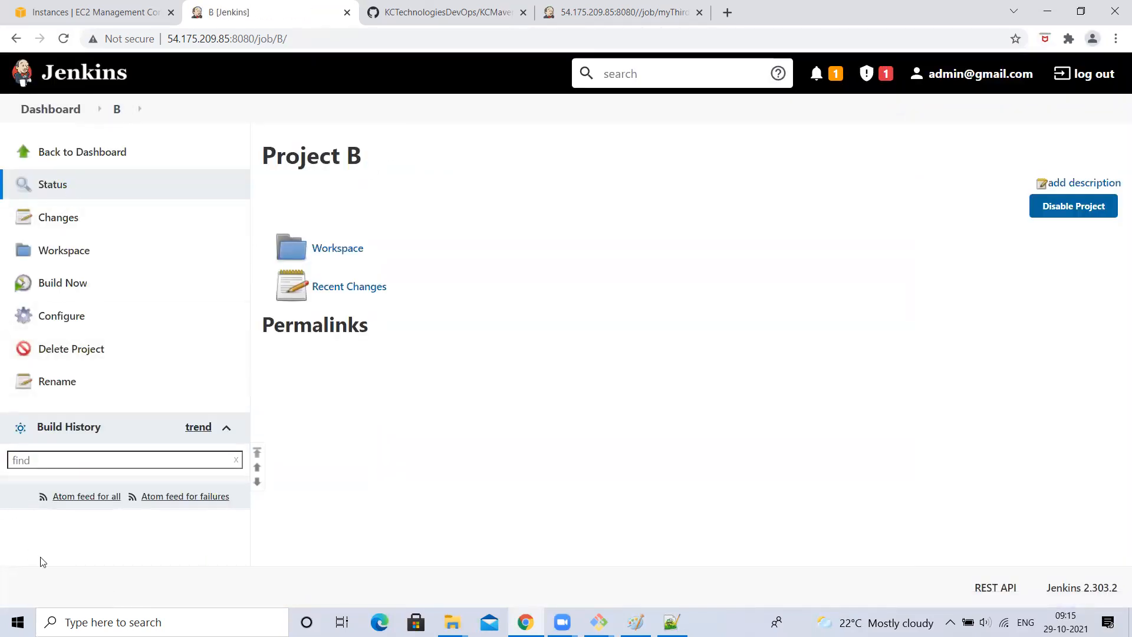
- Build project A with Build Now
{"action": "left_click", "coordinate": [50, 110]}
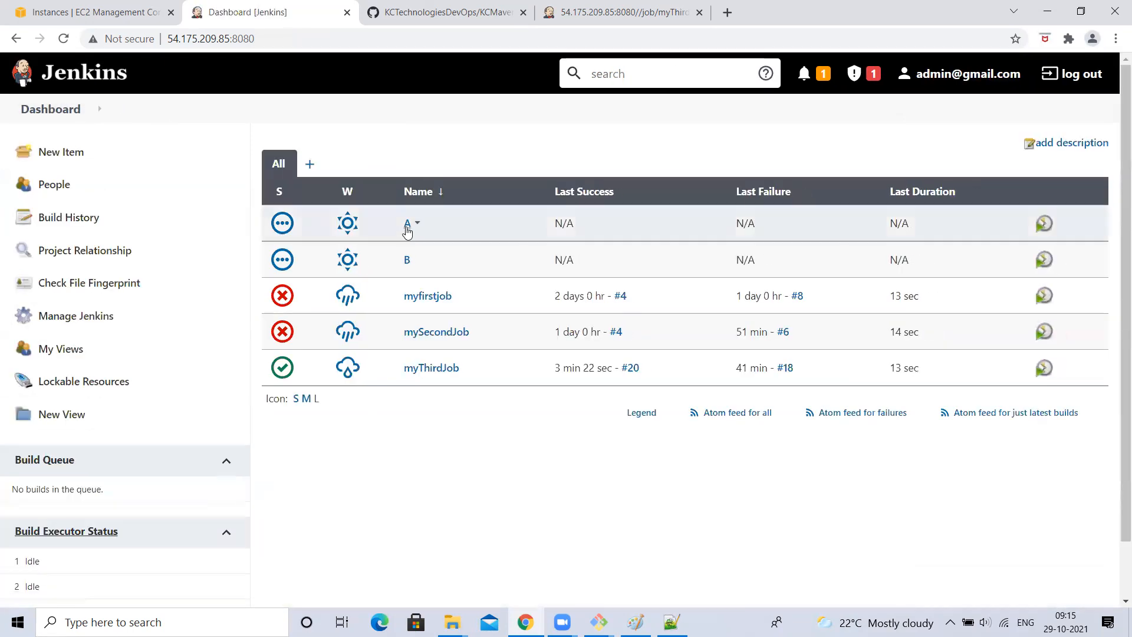
{"action": "left_click", "coordinate": [407, 223]}
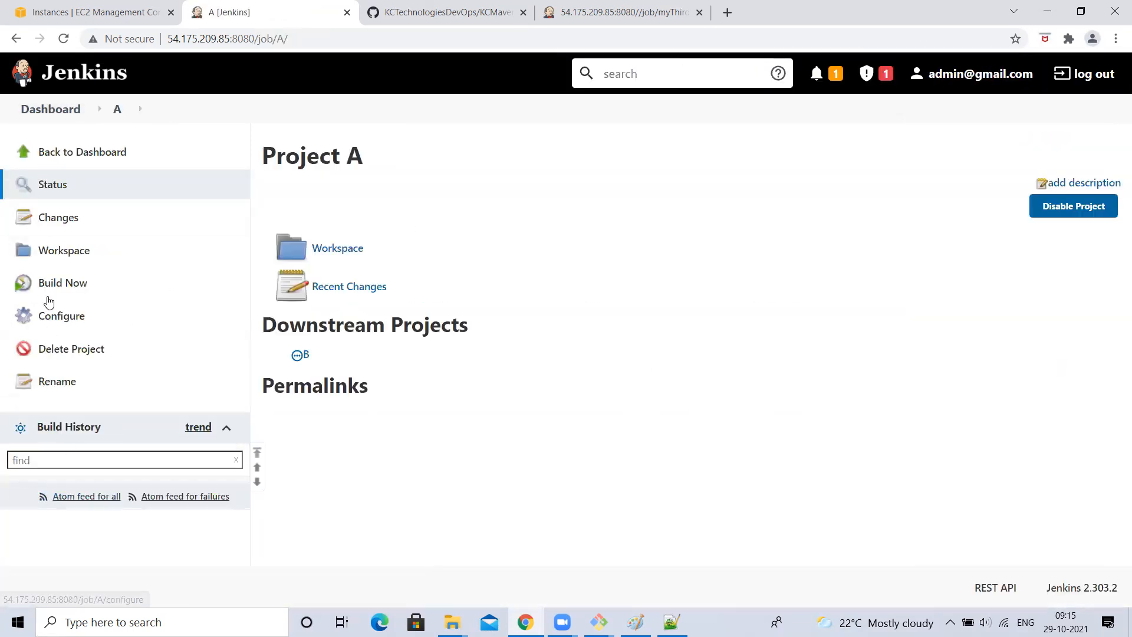
{"action": "left_click", "coordinate": [63, 284]}
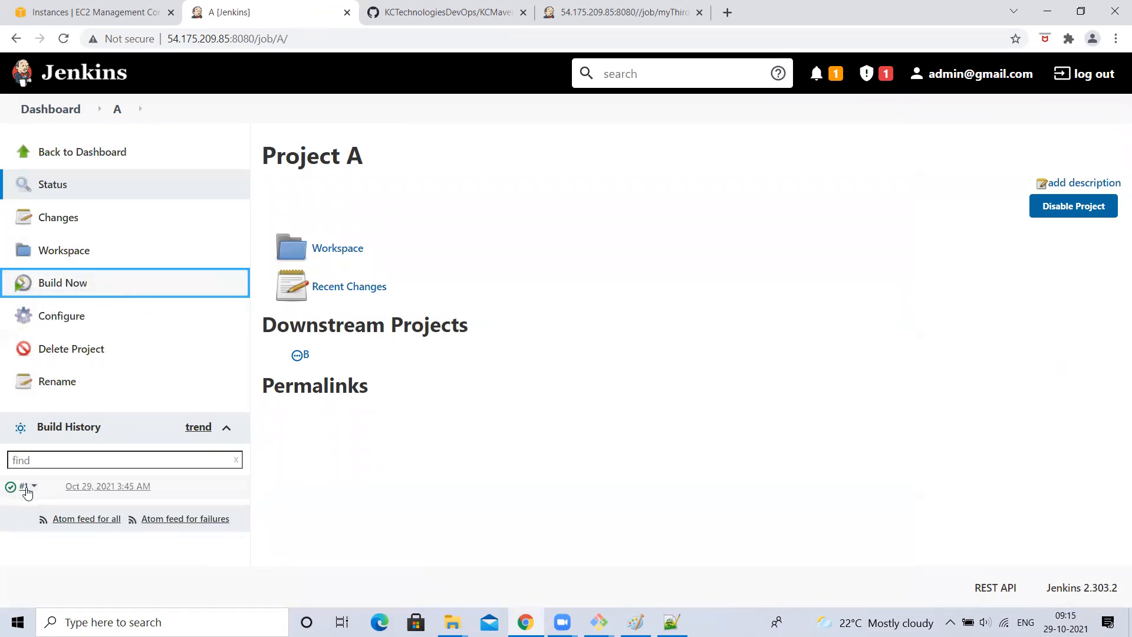
- Confirm project B lists A upstream and built #1 automatically
{"action": "left_click", "coordinate": [52, 110]}
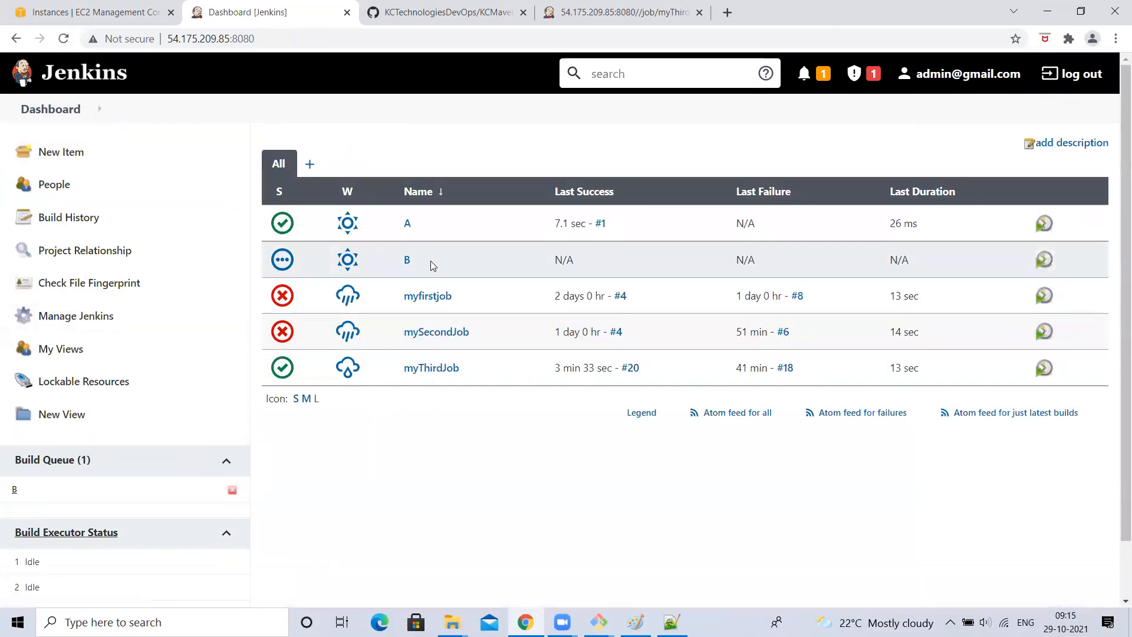
{"action": "left_click", "coordinate": [408, 260]}
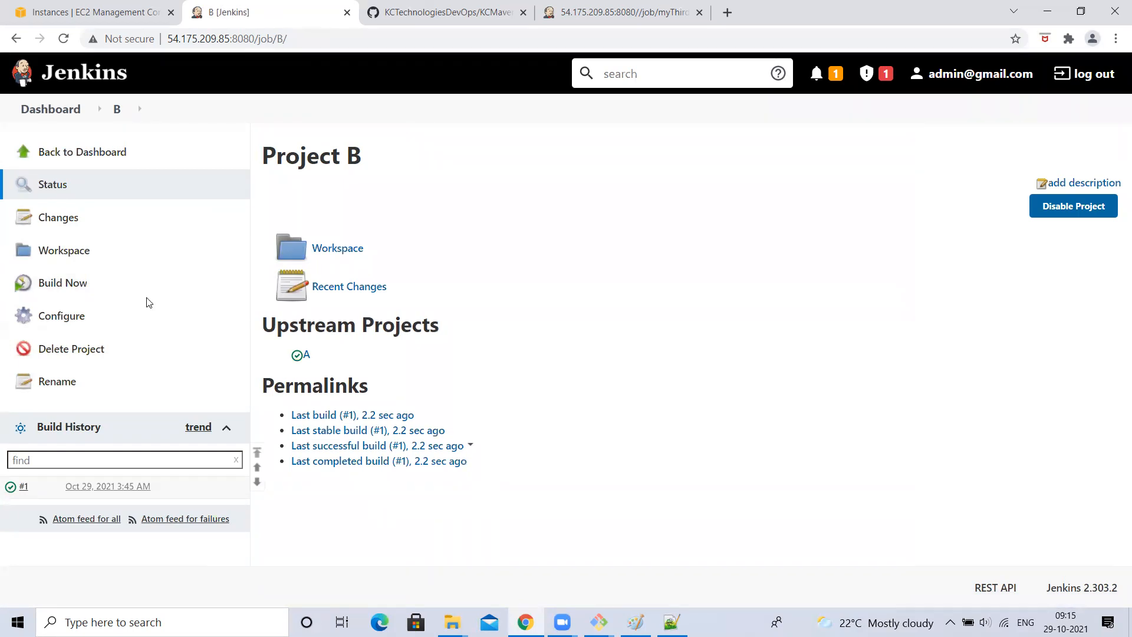
{"action": "left_click", "coordinate": [29, 108]}
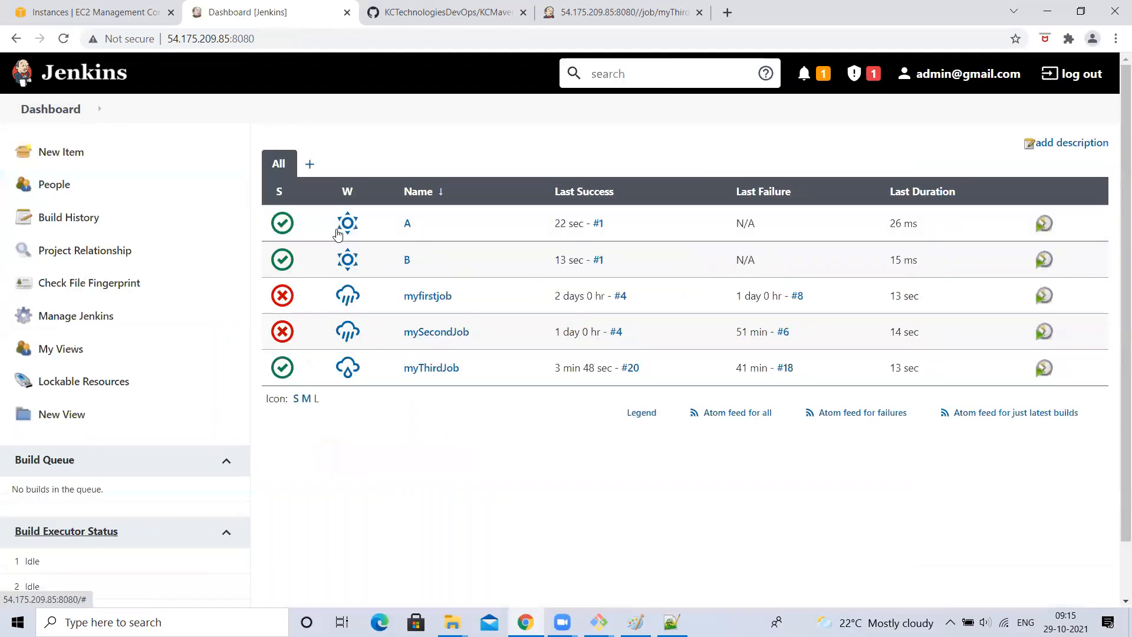
{"action": "mouse_move", "coordinate": [399, 223]}
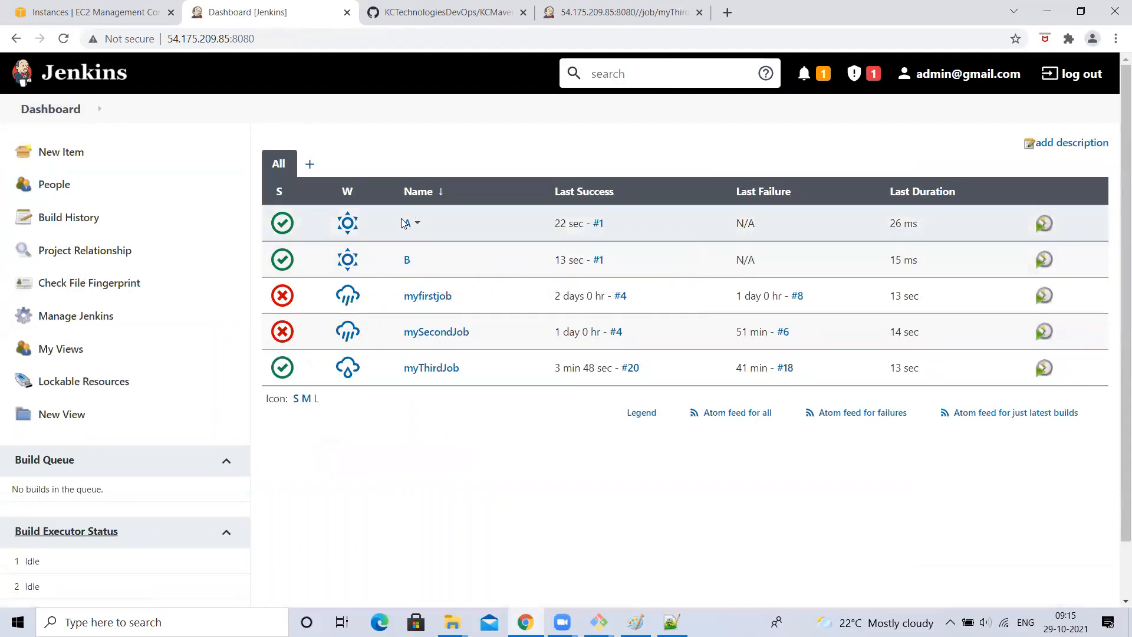
{"action": "mouse_move", "coordinate": [390, 265]}
{"action": "left_click", "coordinate": [417, 260]}
- Review job B's Projects to watch field containing A and save the configuration again
{"action": "left_click", "coordinate": [446, 357]}
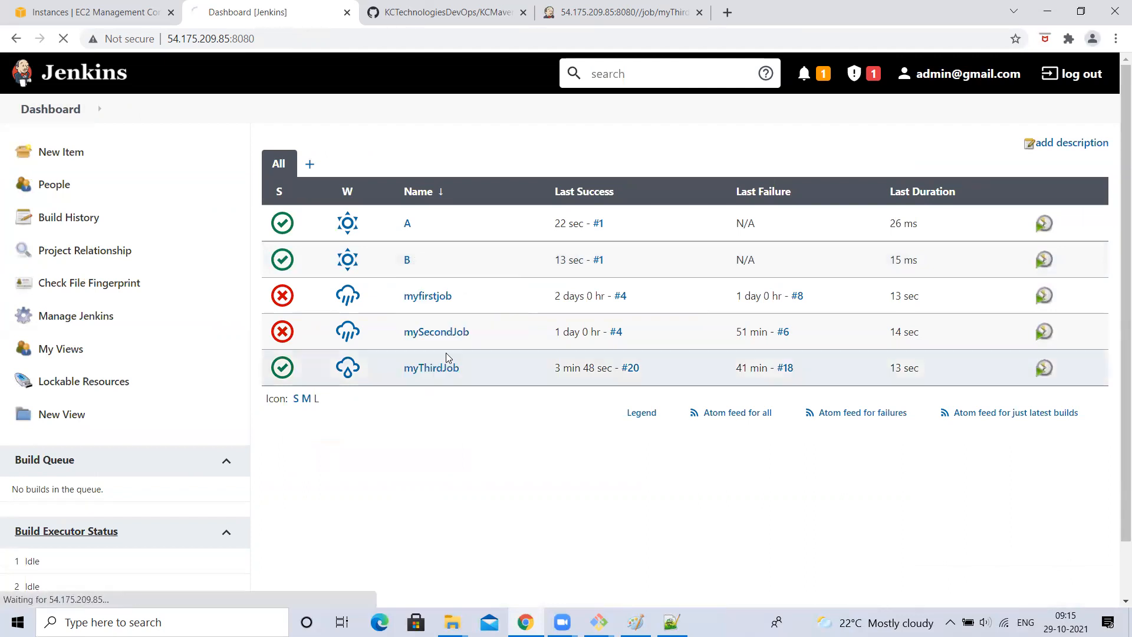
{"action": "scroll", "coordinate": [311, 436], "scroll_direction": "down", "scroll_amount": 8}
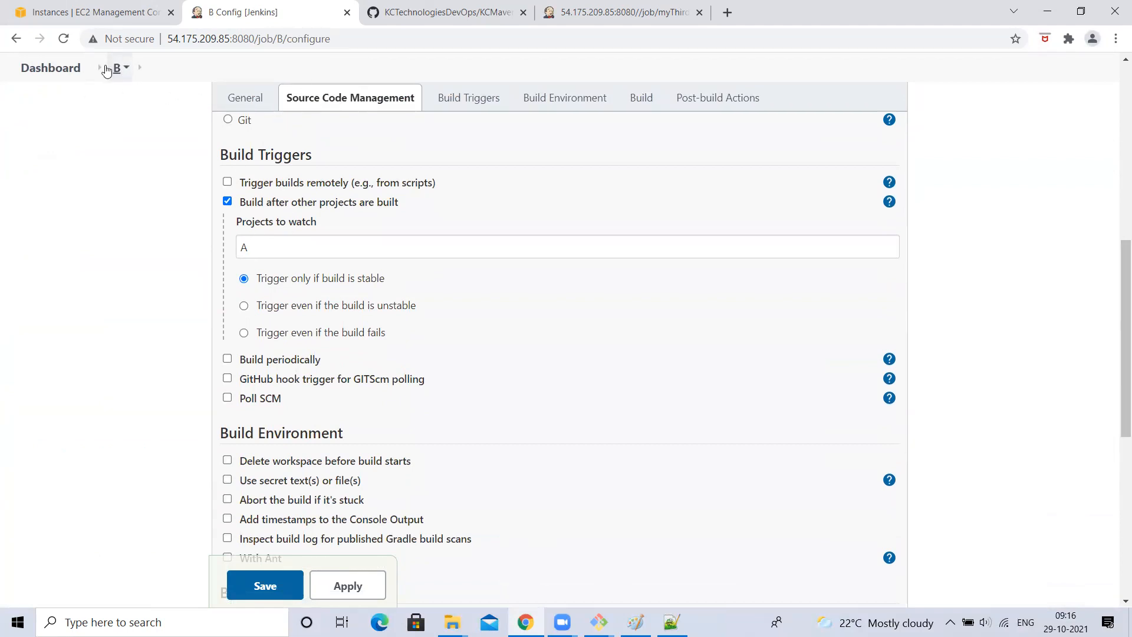
{"action": "left_click", "coordinate": [262, 241]}
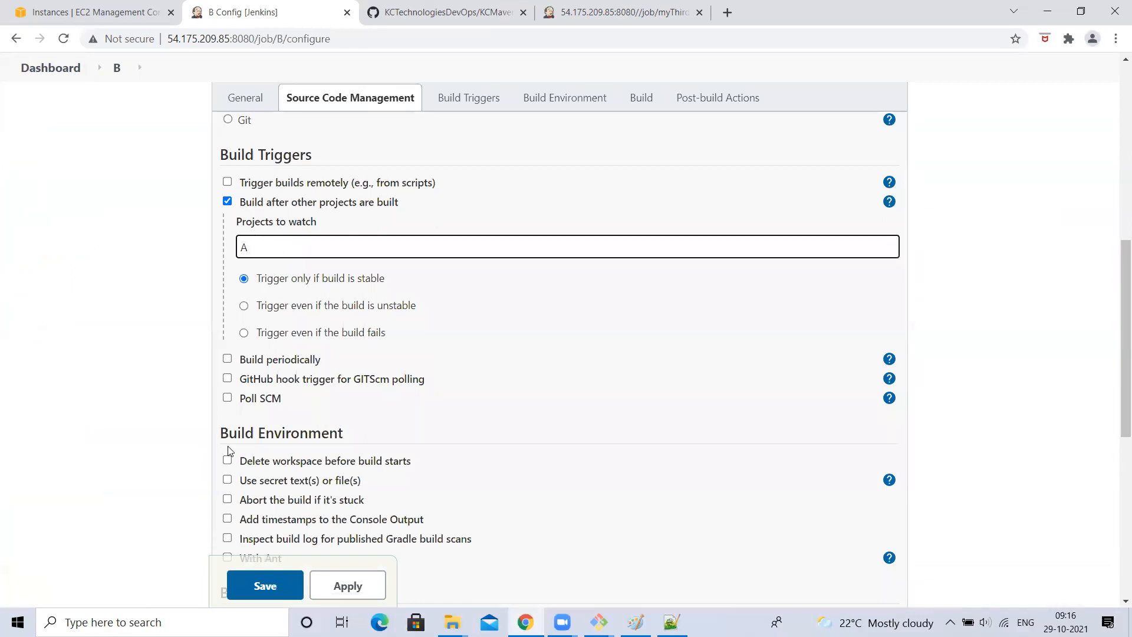
{"action": "left_click", "coordinate": [263, 593]}
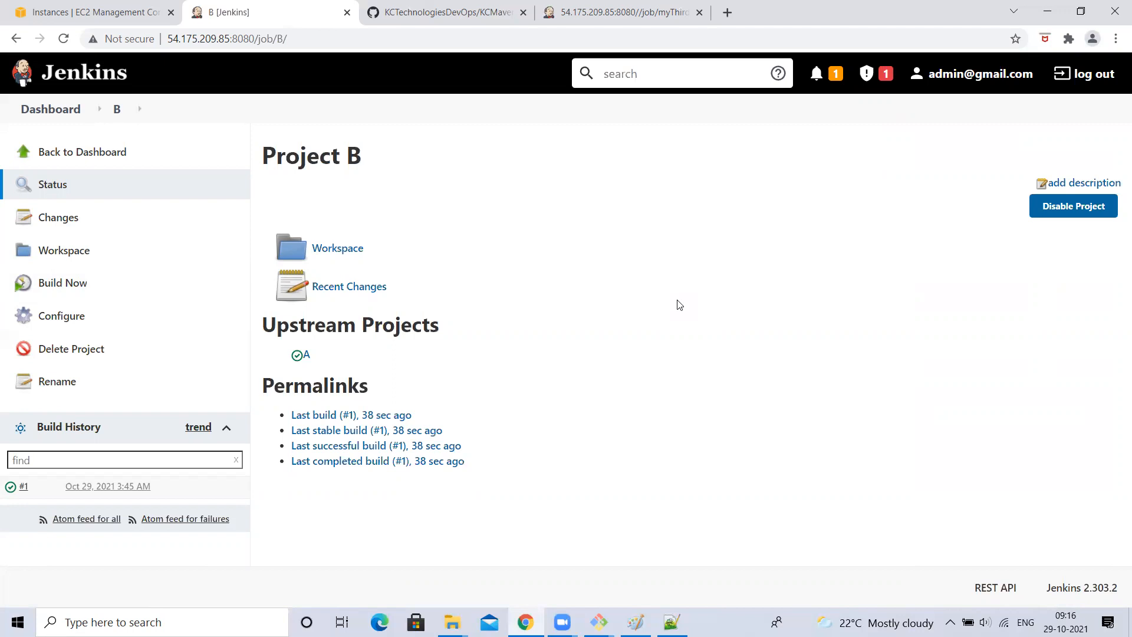
- Build project B on its own, producing build #2
{"action": "mouse_move", "coordinate": [314, 361]}
{"action": "left_click", "coordinate": [61, 115]}
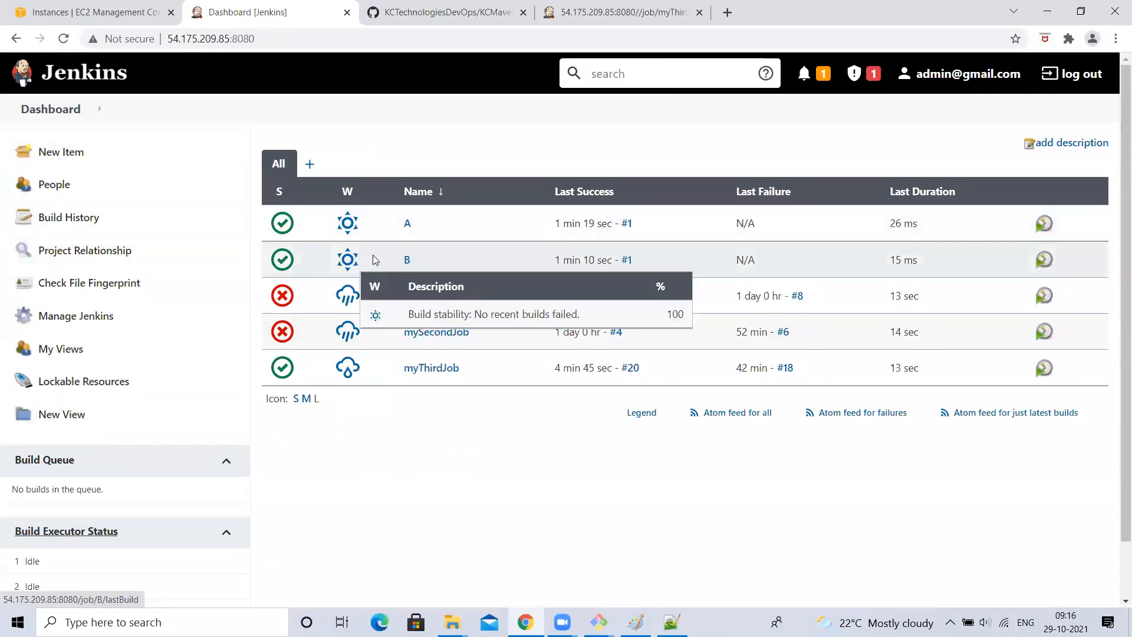
{"action": "left_click", "coordinate": [407, 260]}
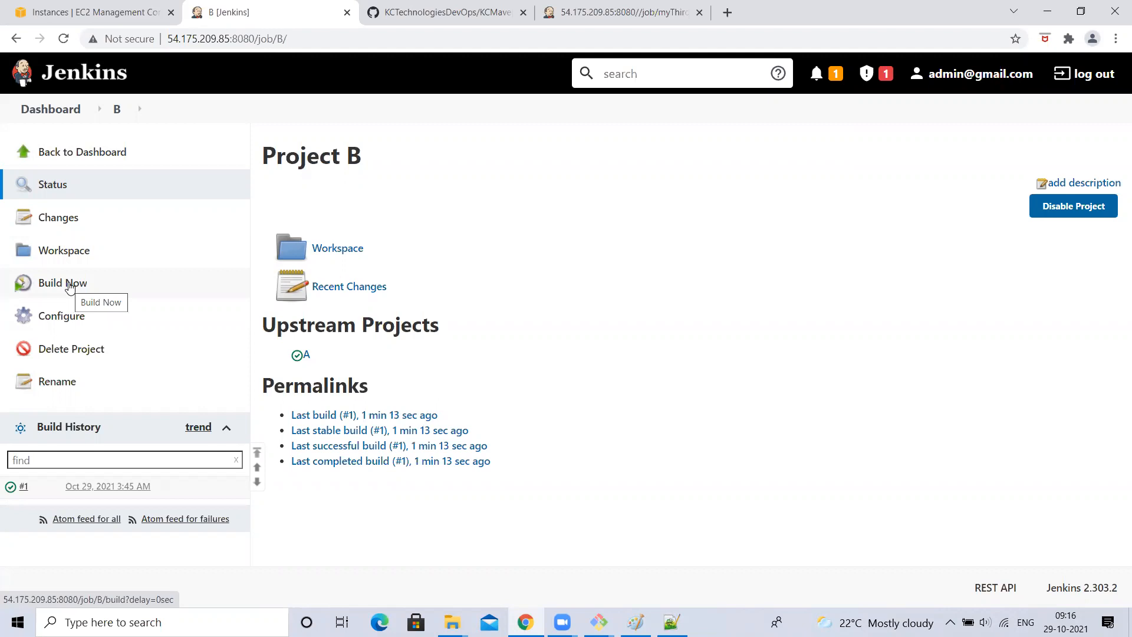
{"action": "left_click_drag", "start_coordinate": [332, 155], "coordinate": [455, 155]}
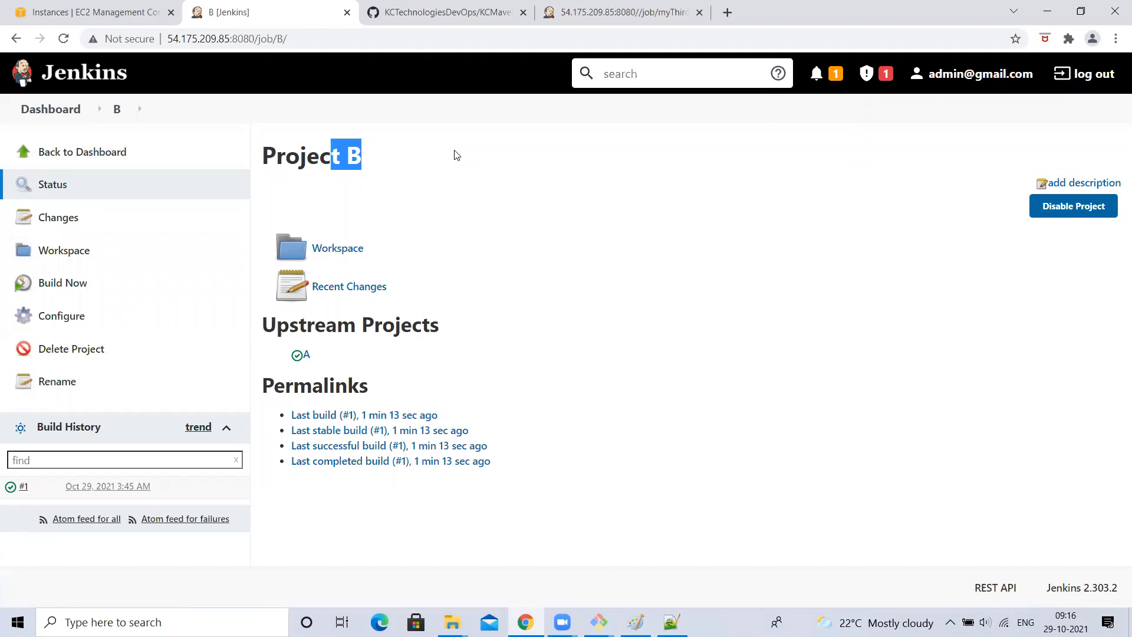
{"action": "left_click", "coordinate": [351, 158]}
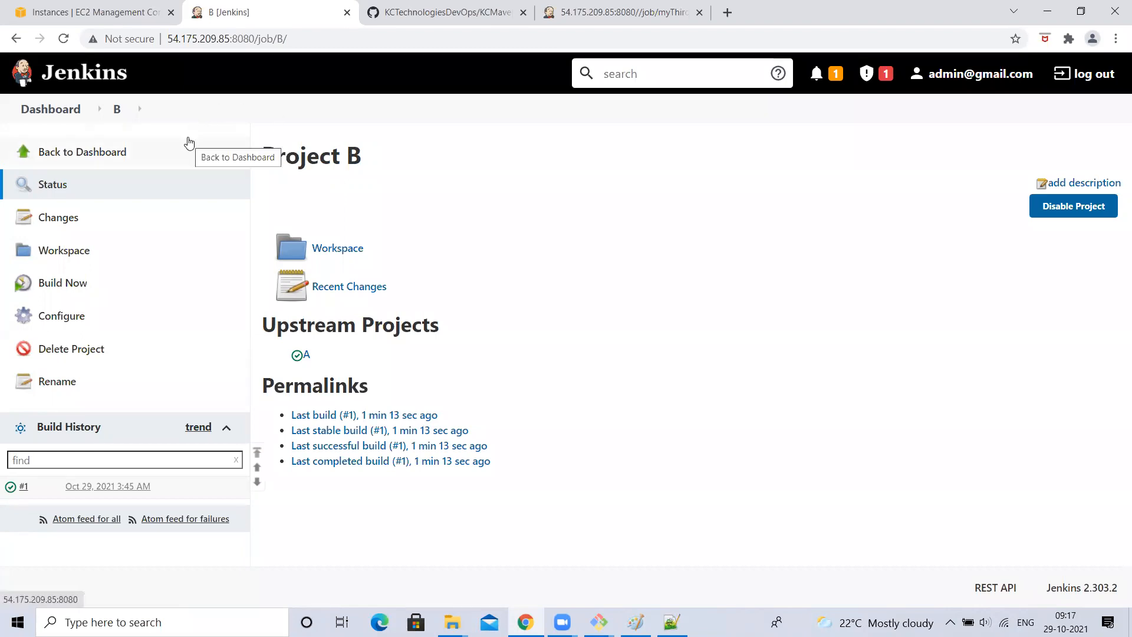
{"action": "left_click", "coordinate": [54, 287]}
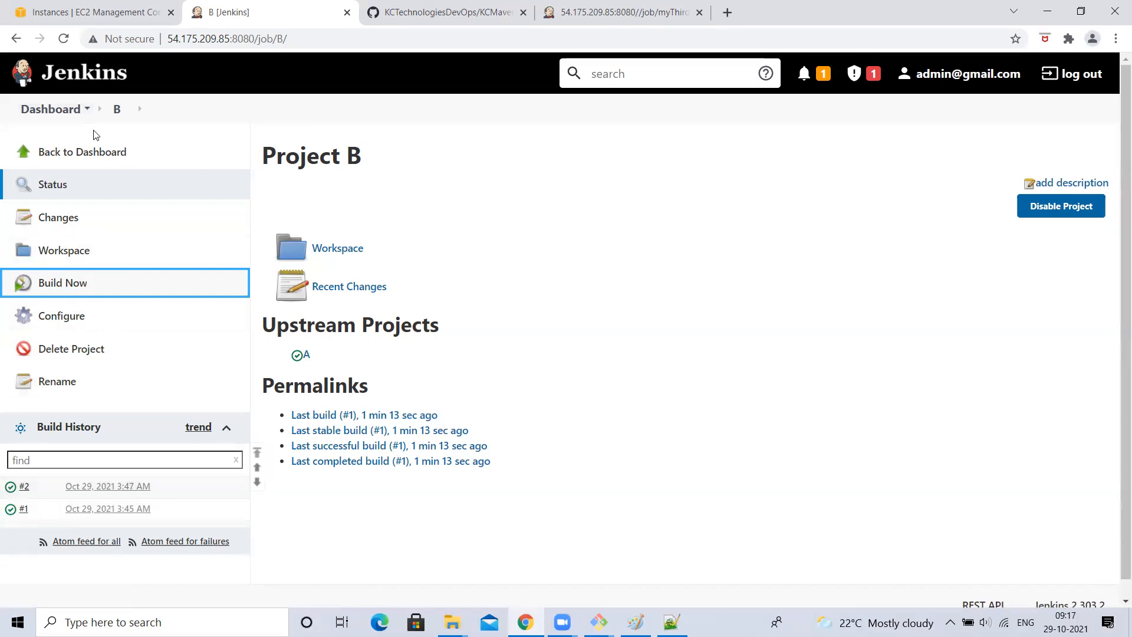
- Check that project A's last build is still #1
{"action": "left_click", "coordinate": [53, 109]}
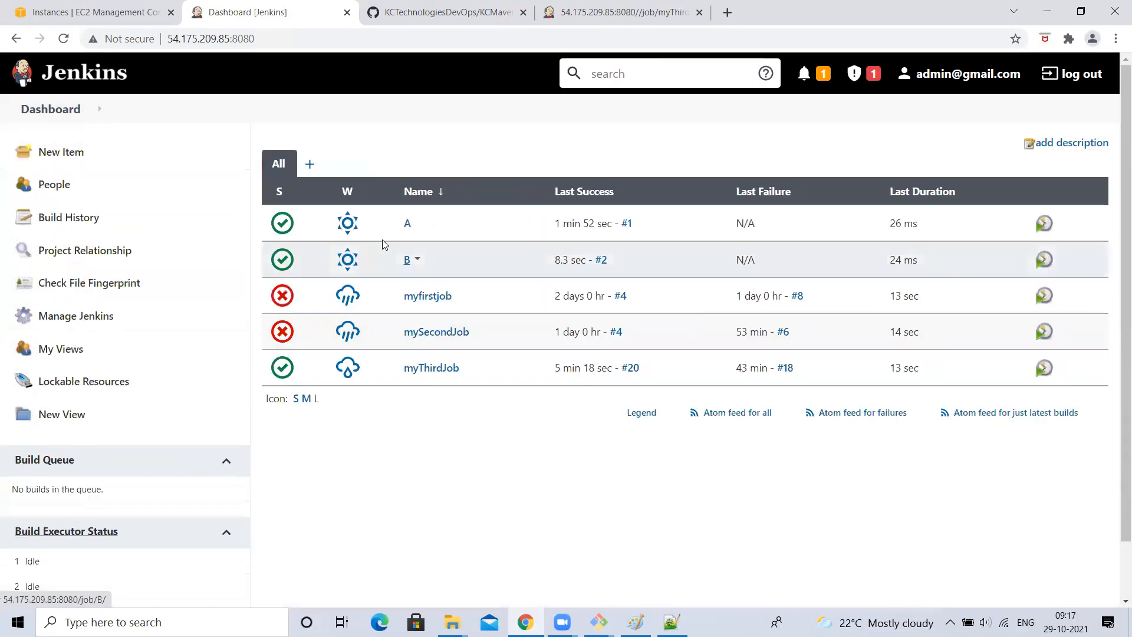
{"action": "left_click", "coordinate": [404, 229]}
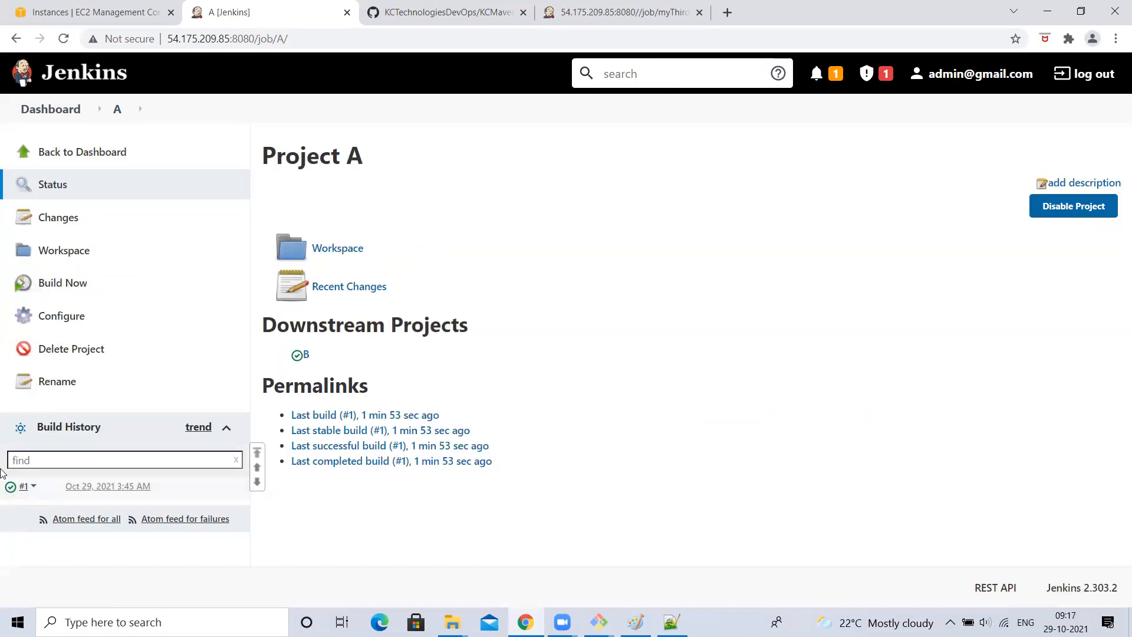
{"action": "left_click", "coordinate": [46, 121]}
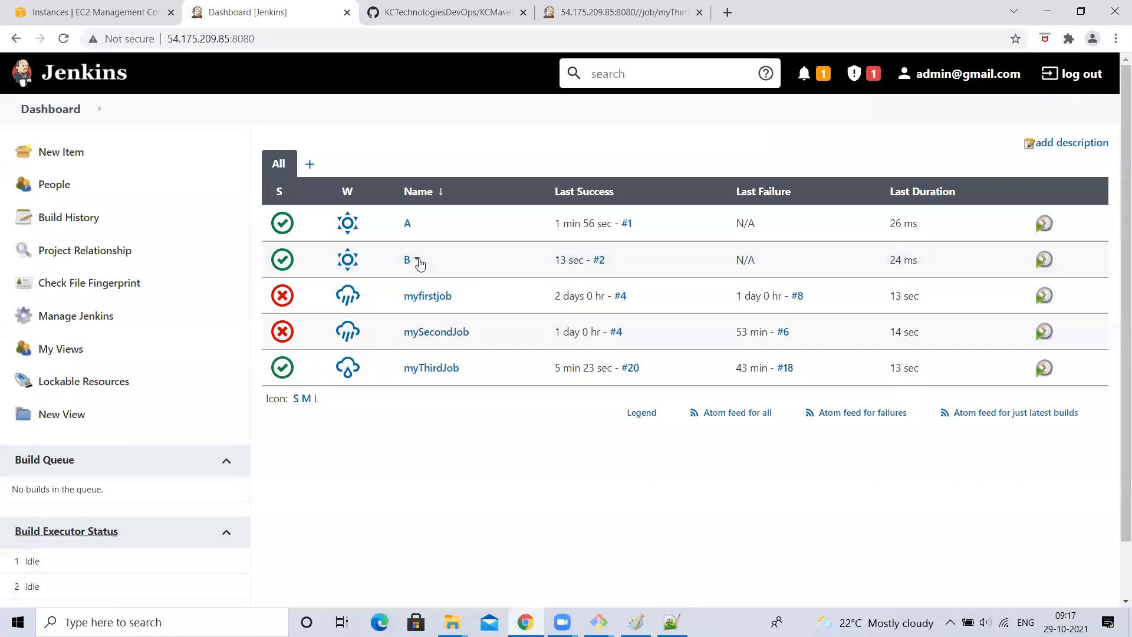
{"action": "left_click", "coordinate": [418, 263]}
{"action": "left_click", "coordinate": [450, 357]}
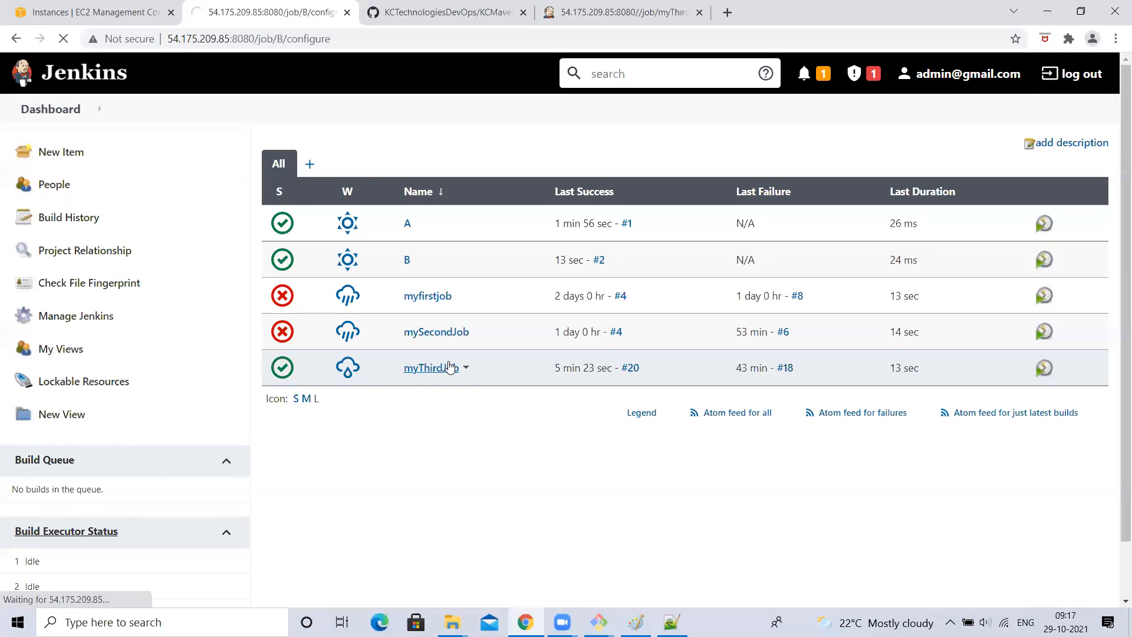
{"action": "scroll", "coordinate": [352, 482], "scroll_direction": "down", "scroll_amount": 5}
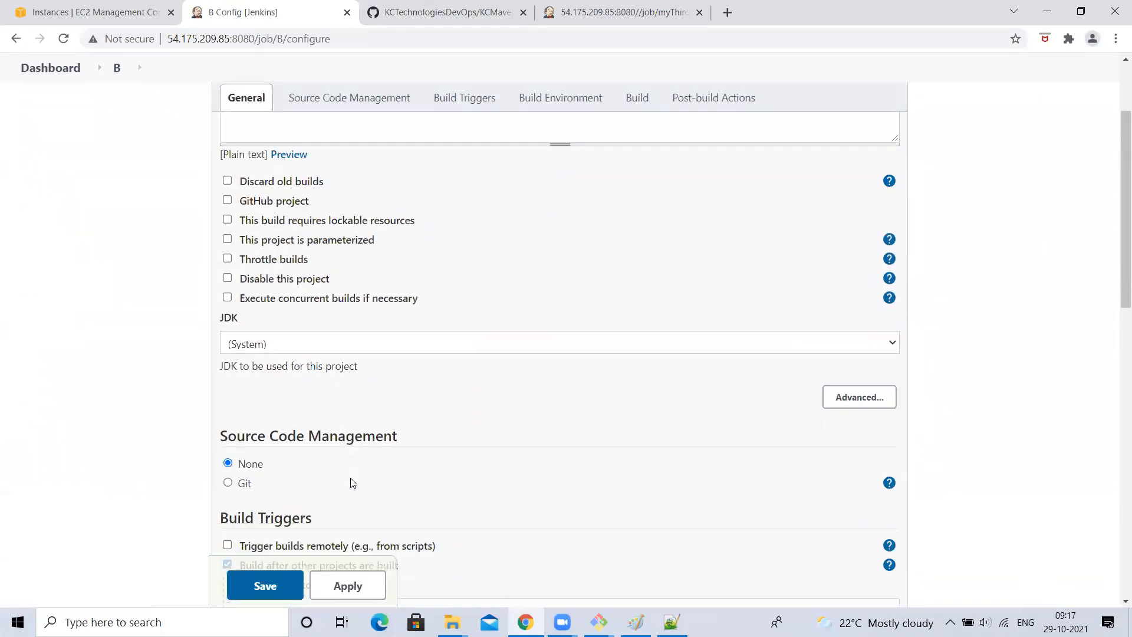
{"action": "scroll", "coordinate": [253, 502], "scroll_direction": "down", "scroll_amount": 6}
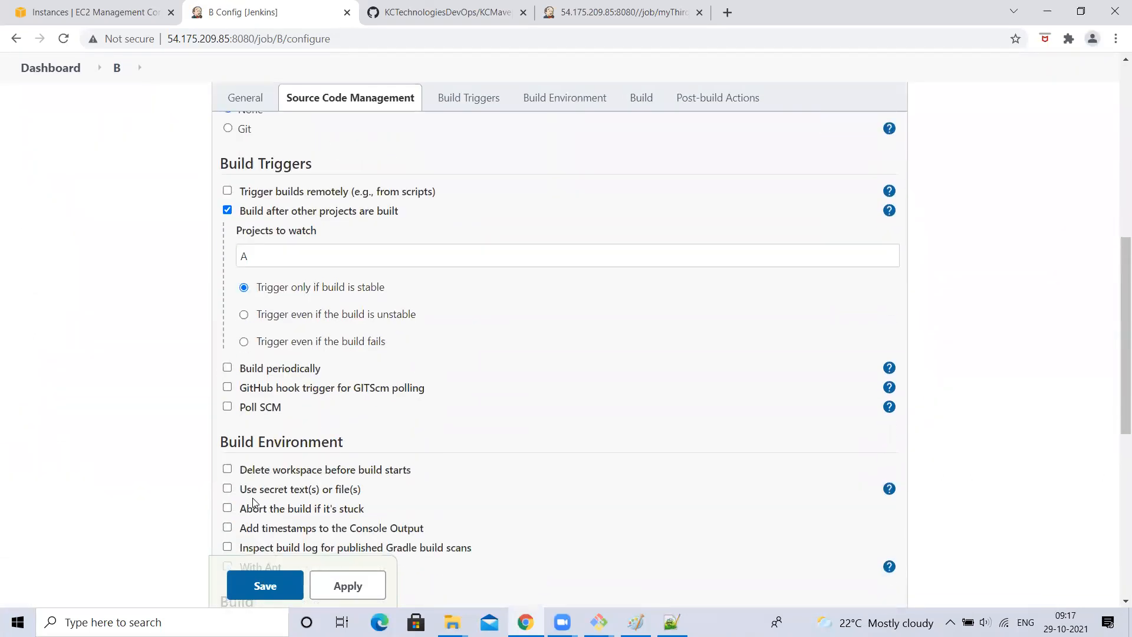
{"action": "scroll", "coordinate": [252, 498], "scroll_direction": "up", "scroll_amount": 4}
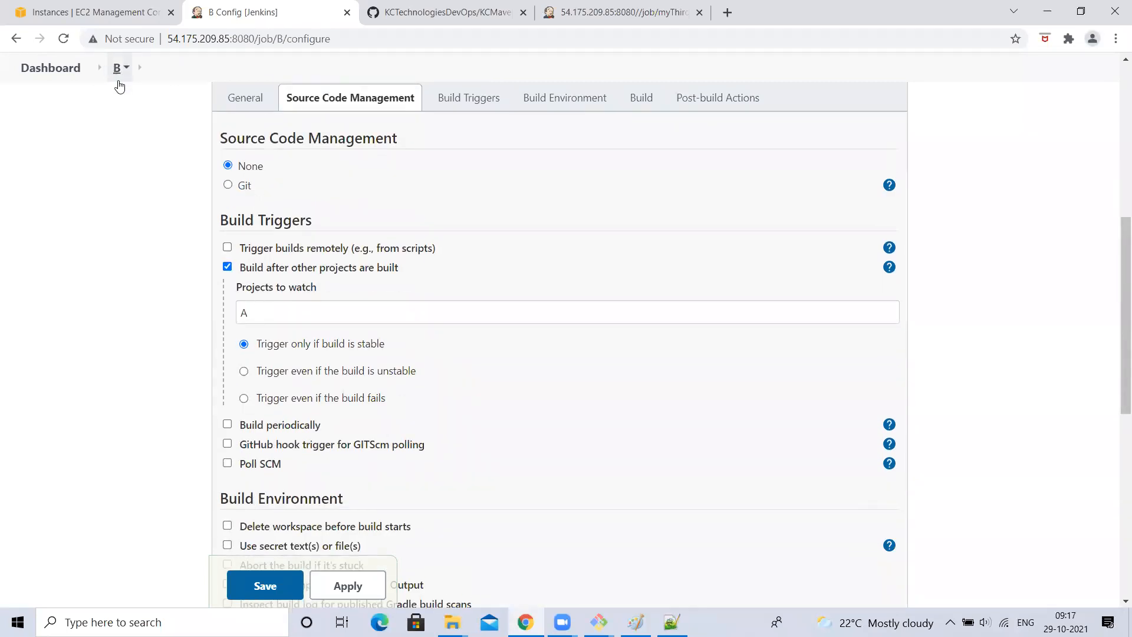
{"action": "double_click", "coordinate": [248, 310]}
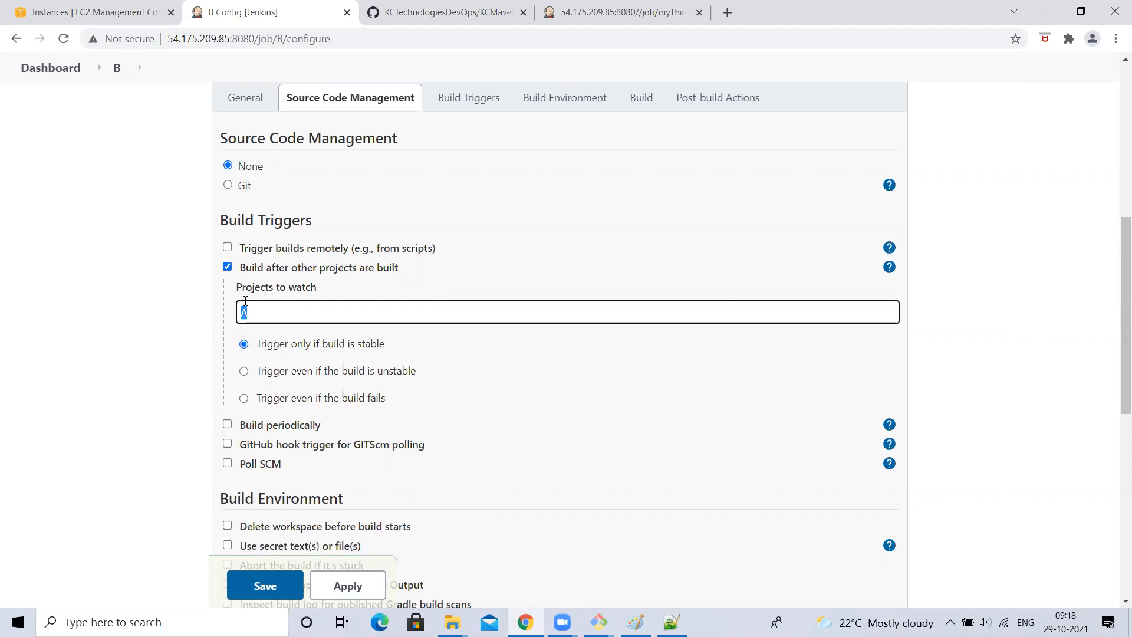
{"action": "left_click", "coordinate": [80, 298]}
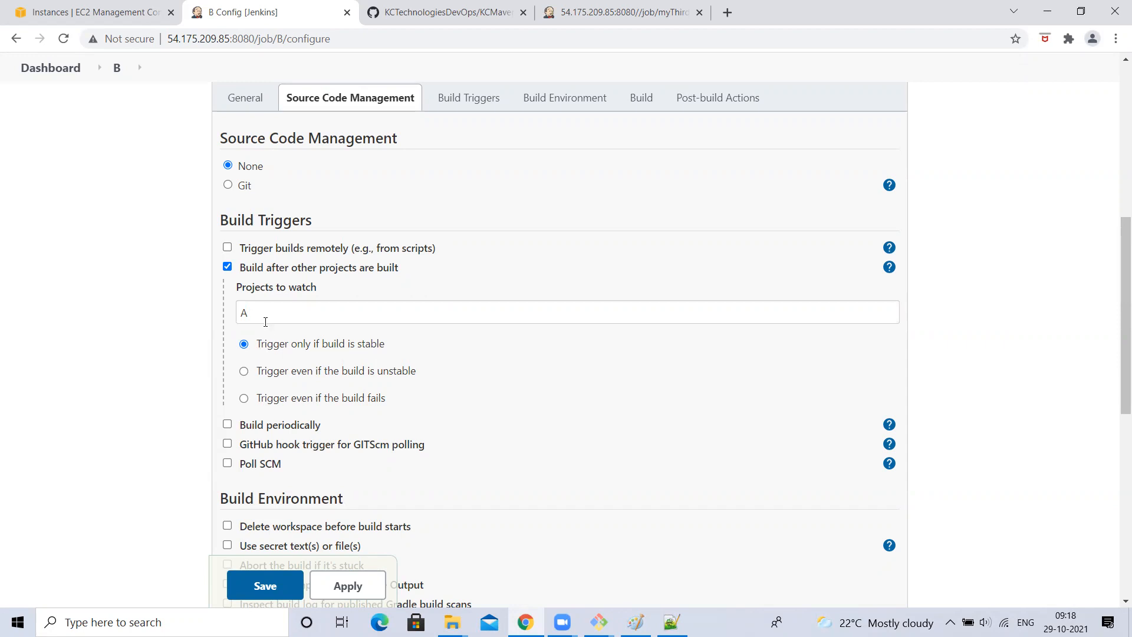
{"action": "double_click", "coordinate": [269, 317]}
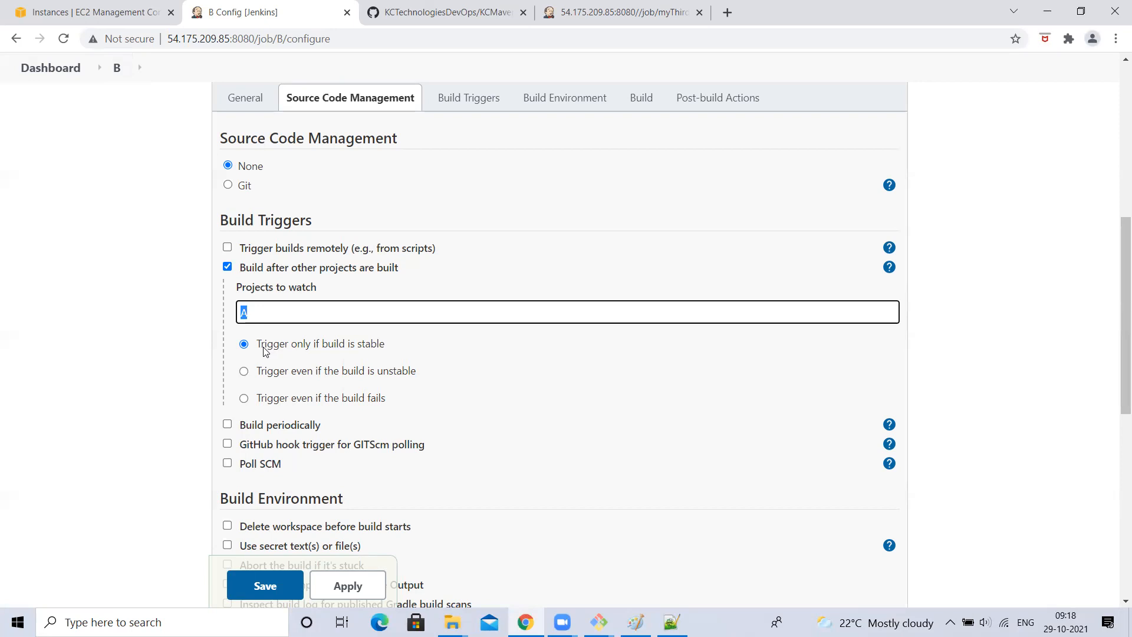
{"action": "key", "text": "End"}
{"action": "double_click", "coordinate": [248, 318]}
{"action": "left_click", "coordinate": [116, 305]}
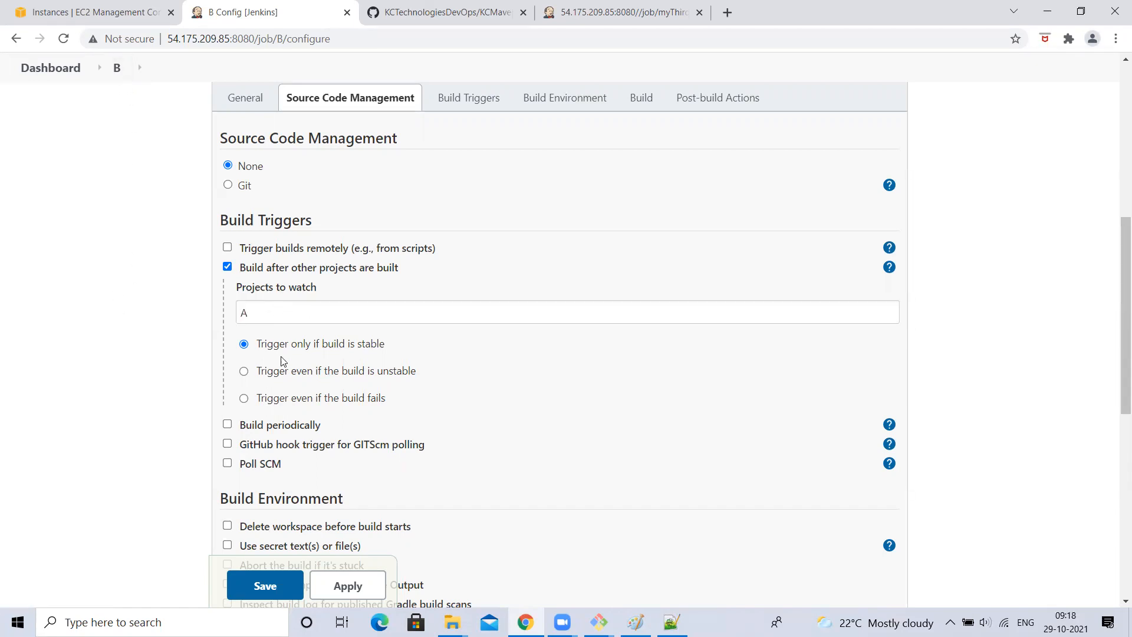
{"action": "left_click", "coordinate": [244, 399]}
{"action": "double_click", "coordinate": [266, 311]}
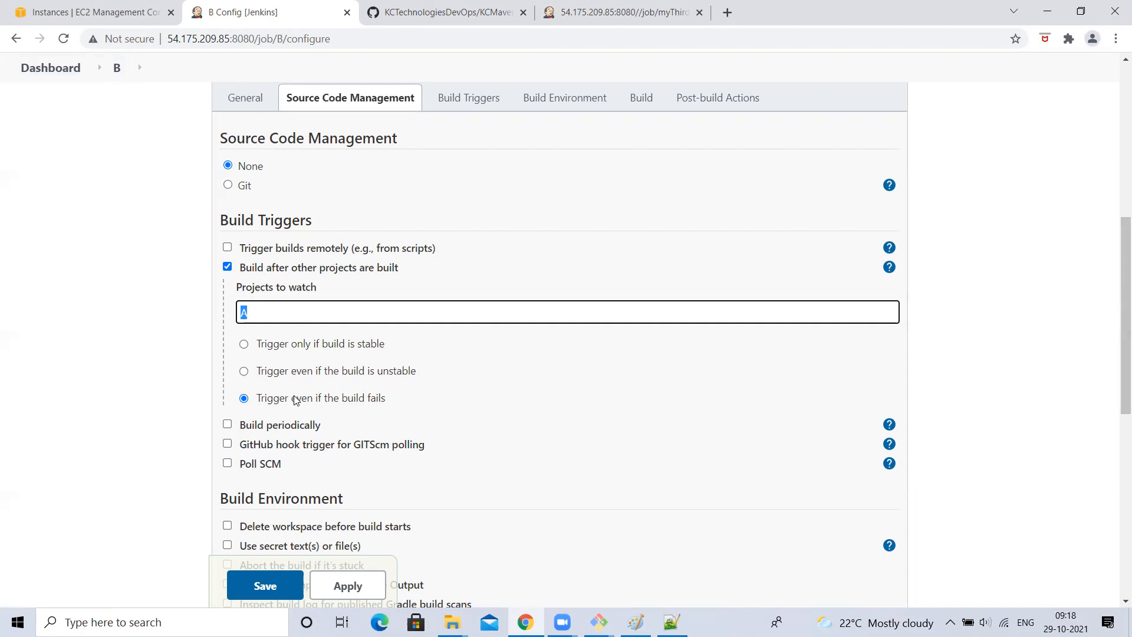
{"action": "left_click", "coordinate": [244, 344]}
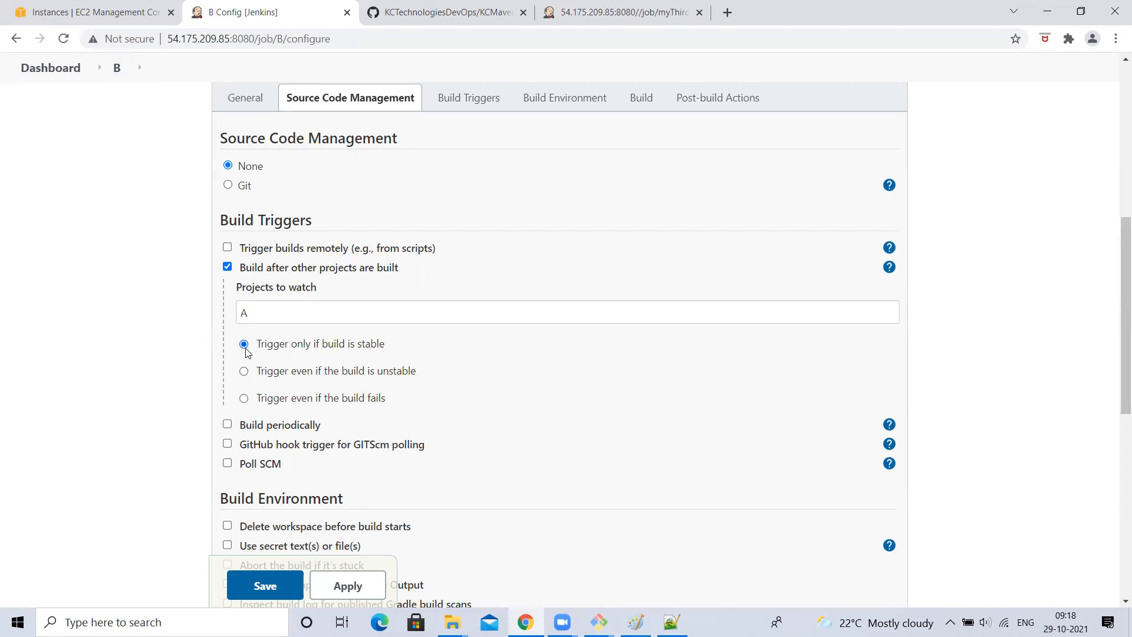
{"action": "left_click_drag", "start_coordinate": [354, 347], "coordinate": [393, 348]}
{"action": "left_click", "coordinate": [118, 99]}
{"action": "key", "text": "Tab"}
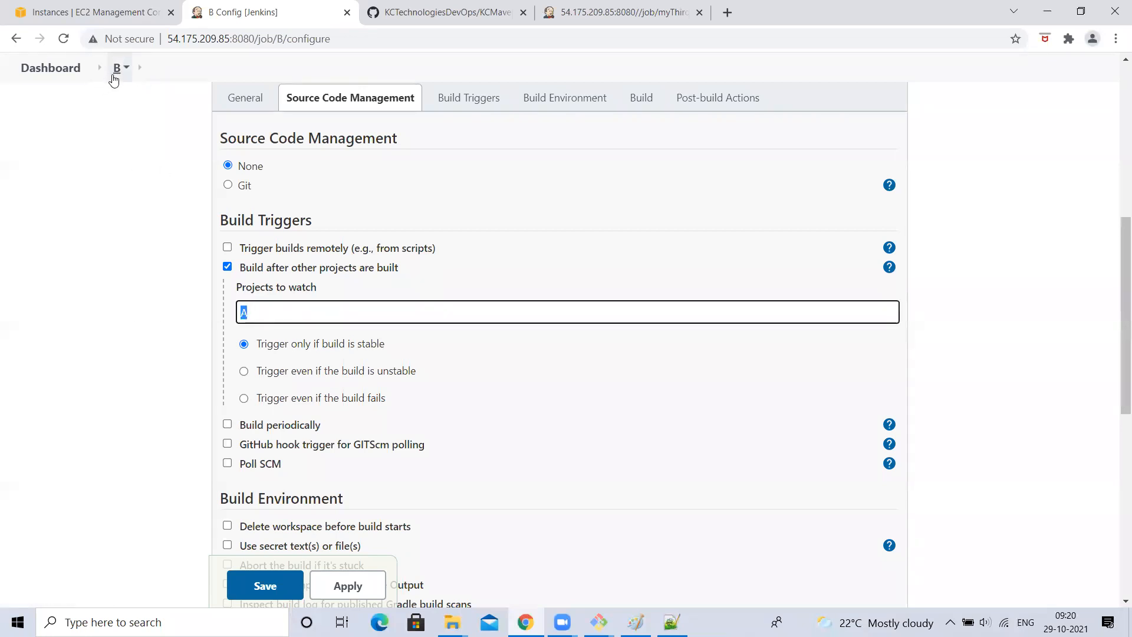
- Try the stable, unstable and failed trigger conditions for watched project A on job B
{"action": "left_click", "coordinate": [287, 321]}
{"action": "left_click", "coordinate": [244, 373]}
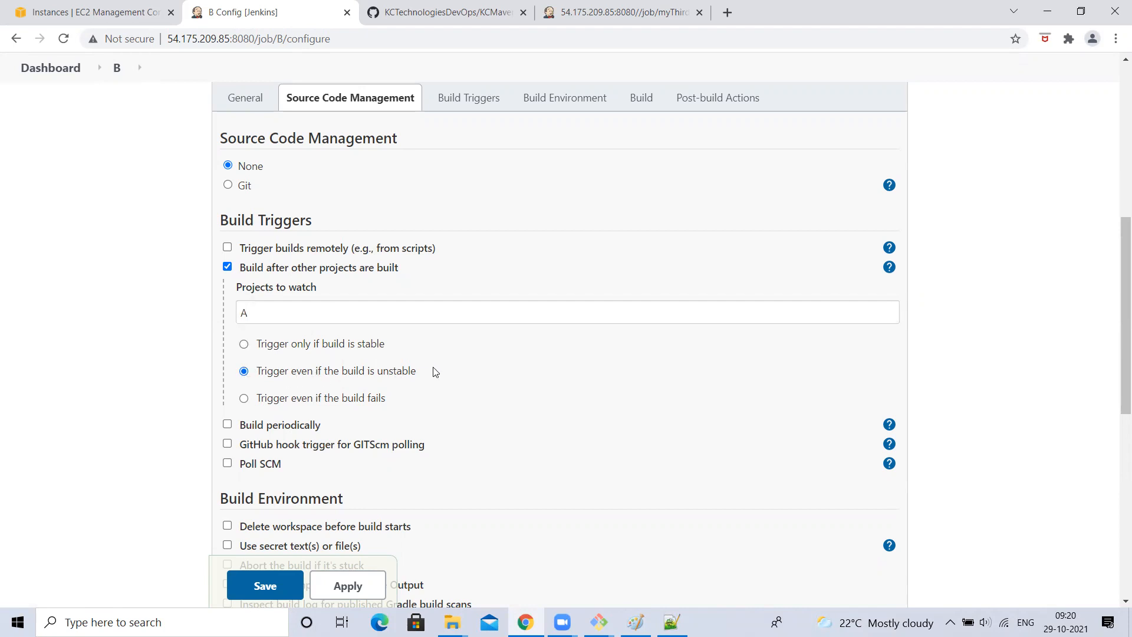
{"action": "left_click", "coordinate": [299, 307]}
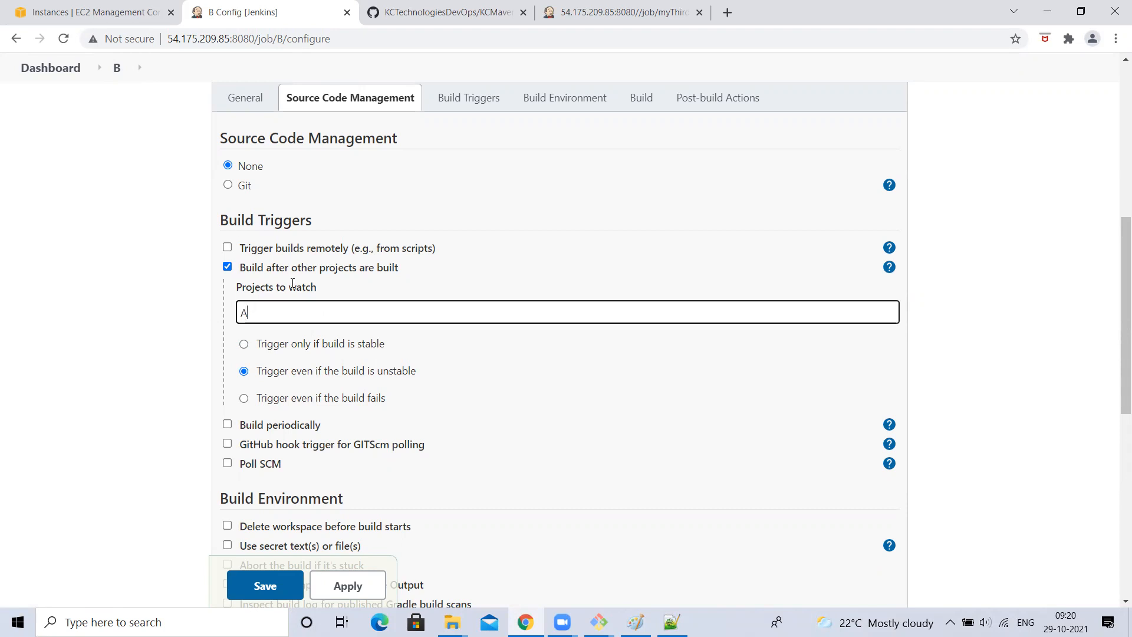
{"action": "left_click_drag", "start_coordinate": [258, 370], "coordinate": [404, 371]}
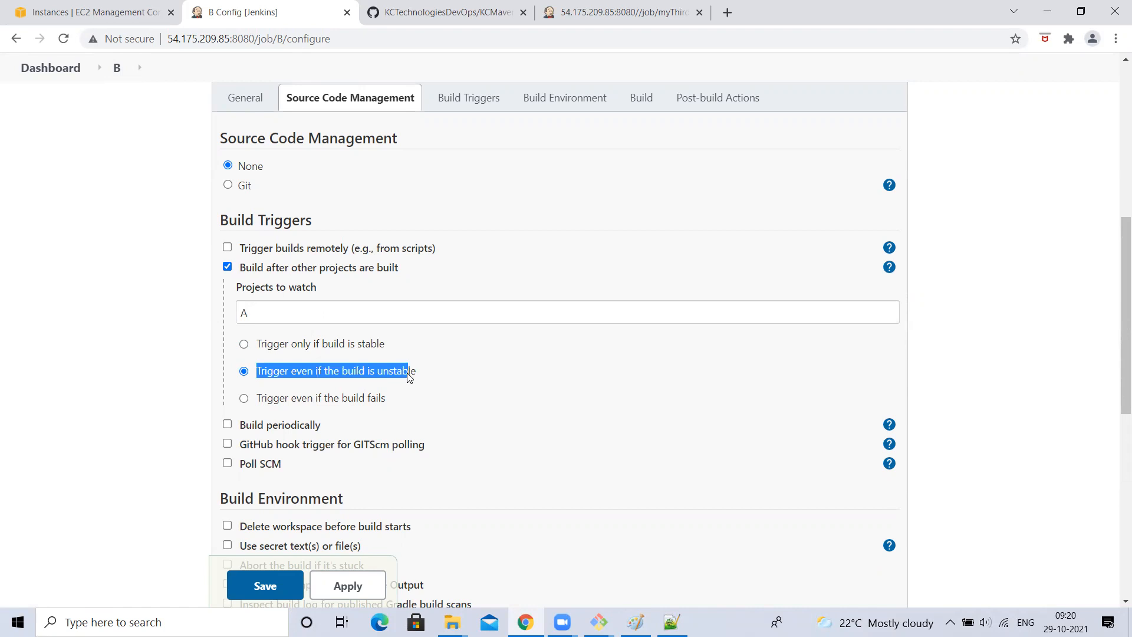
{"action": "left_click", "coordinate": [397, 371]}
{"action": "left_click", "coordinate": [366, 396]}
{"action": "left_click", "coordinate": [287, 372]}
{"action": "left_click", "coordinate": [295, 344]}
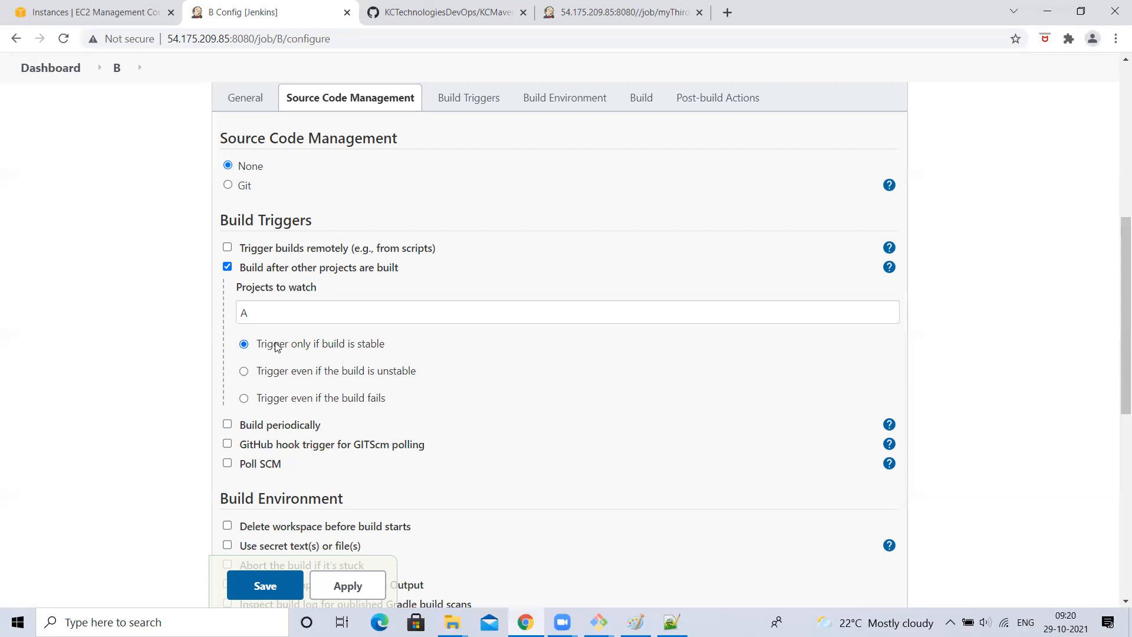
{"action": "left_click", "coordinate": [242, 372]}
{"action": "left_click", "coordinate": [272, 399]}
{"action": "double_click", "coordinate": [258, 311]}
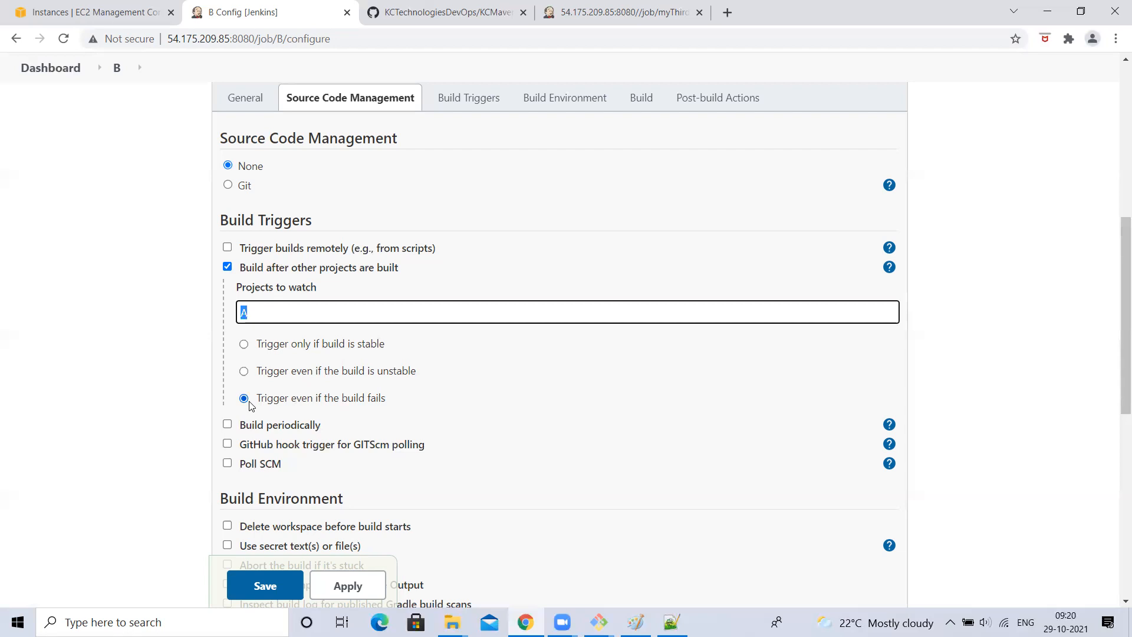
- Uncheck 'Build after other projects are built' on job B and save it
{"action": "left_click", "coordinate": [227, 266]}
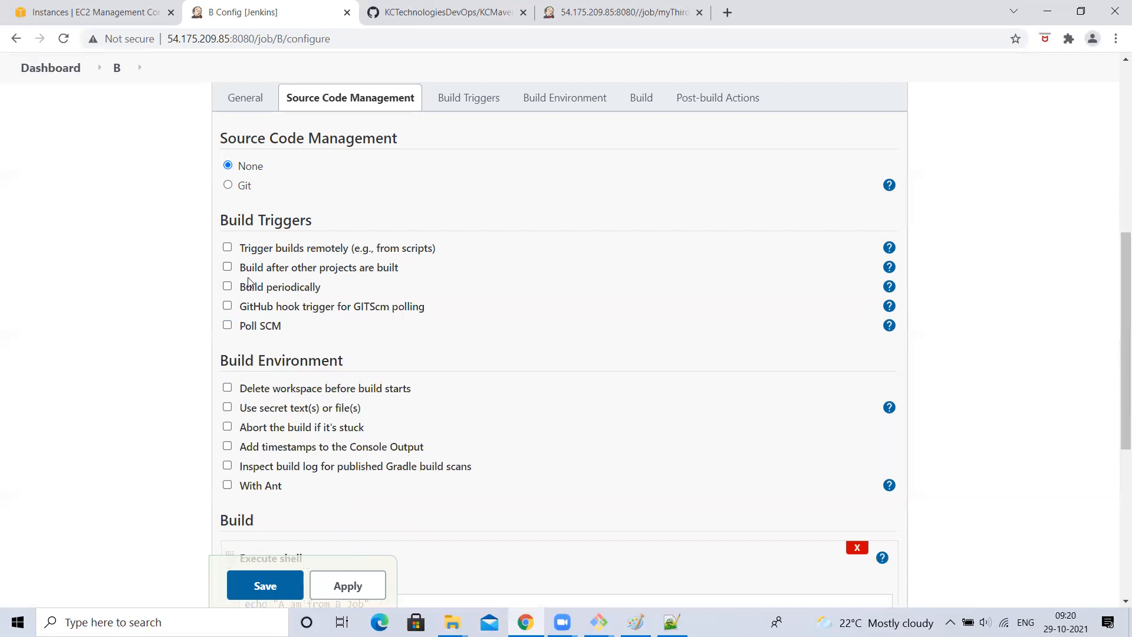
{"action": "scroll", "coordinate": [293, 349], "scroll_direction": "down", "scroll_amount": 1}
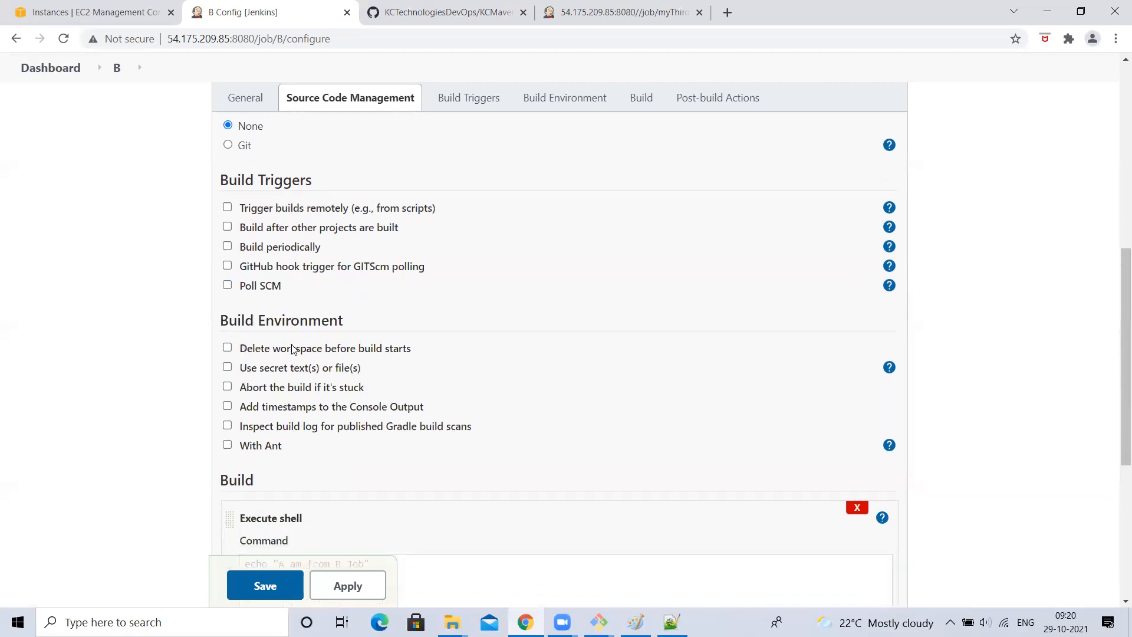
{"action": "scroll", "coordinate": [293, 349], "scroll_direction": "down", "scroll_amount": 1}
{"action": "scroll", "coordinate": [293, 349], "scroll_direction": "down", "scroll_amount": 1}
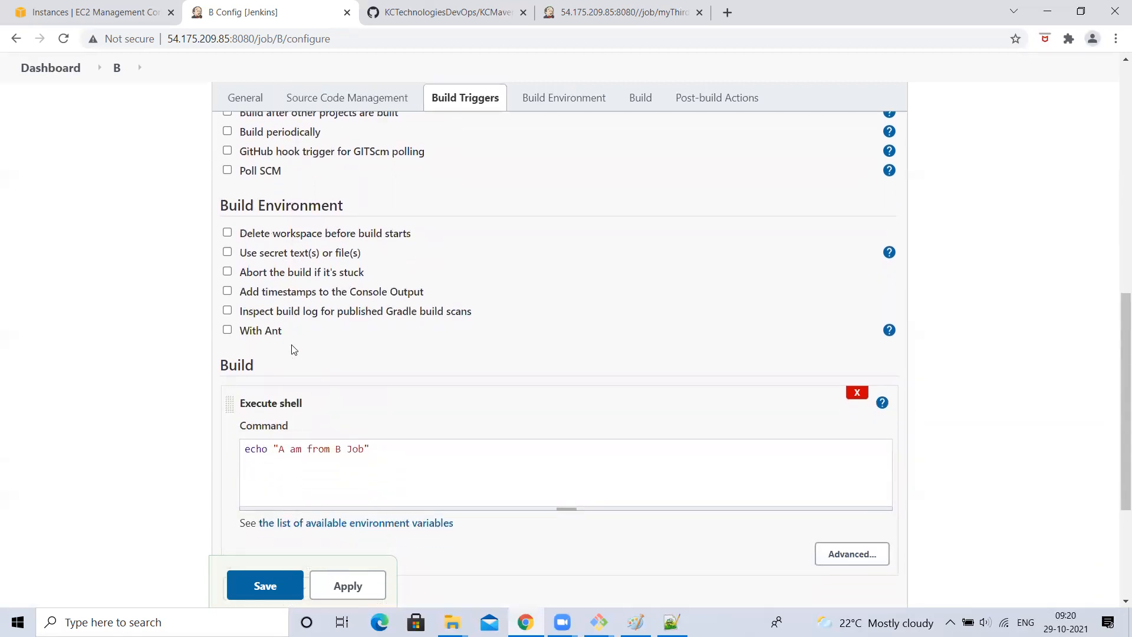
{"action": "left_click", "coordinate": [284, 583]}
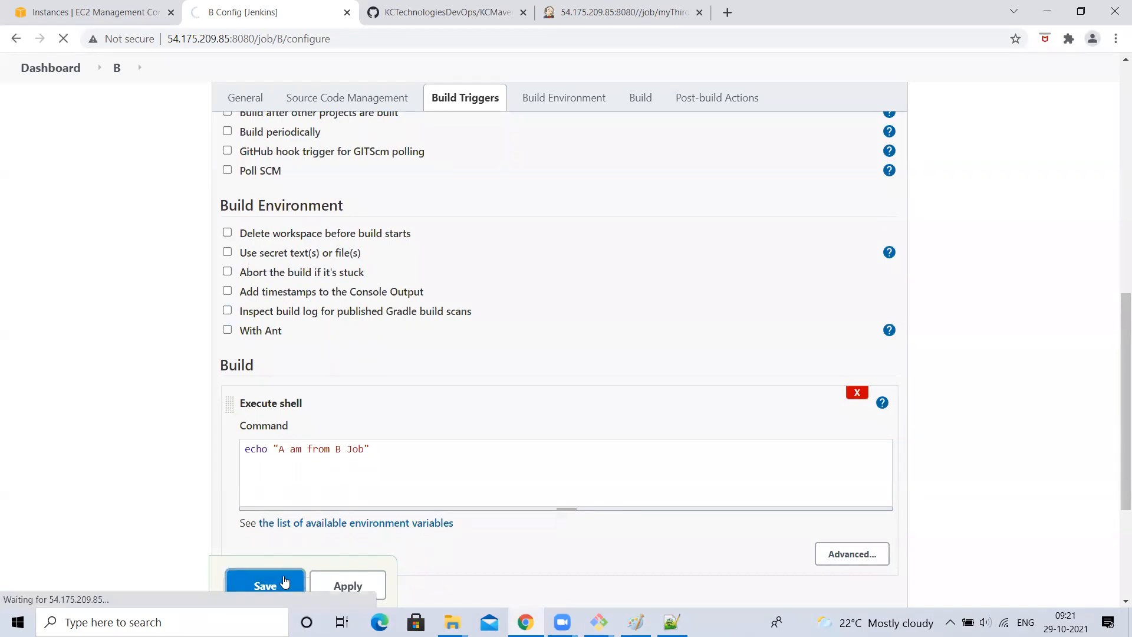
{"action": "left_click", "coordinate": [52, 109]}
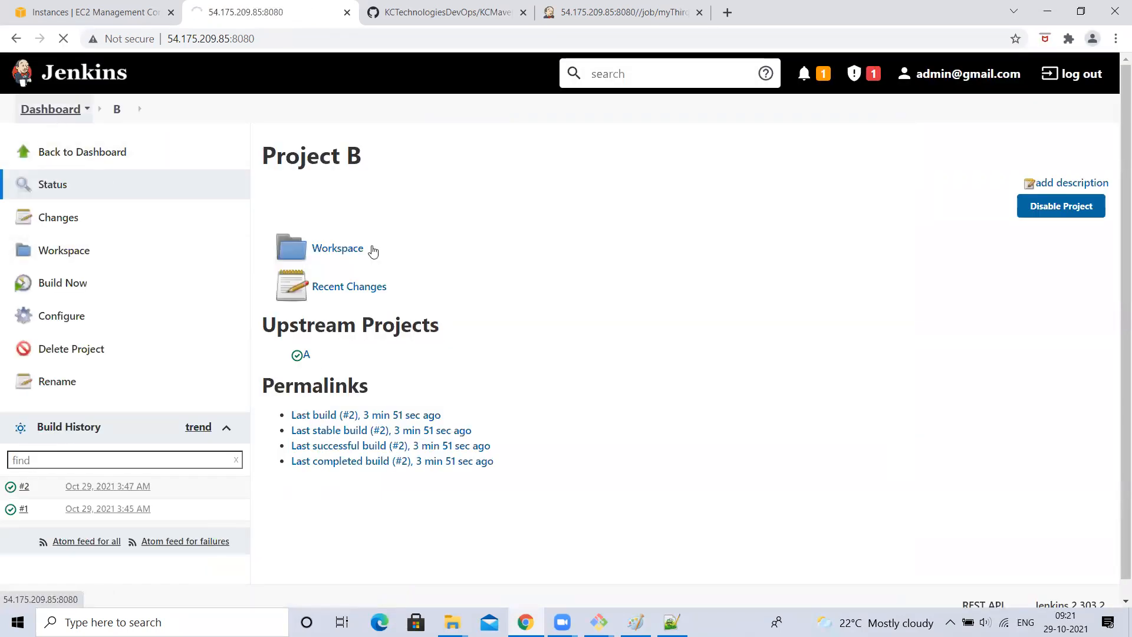
{"action": "left_click", "coordinate": [466, 367]}
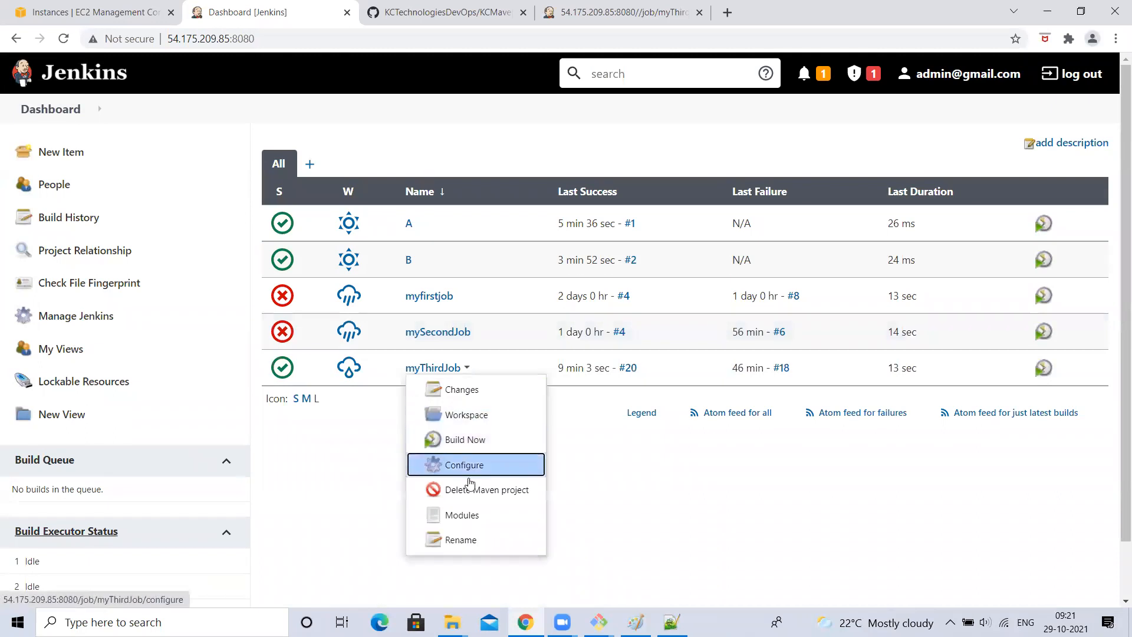
- Go to myThirdJob's Build Triggers, read the Poll SCM help and its linked document, and check Poll SCM
{"action": "left_click", "coordinate": [457, 470]}
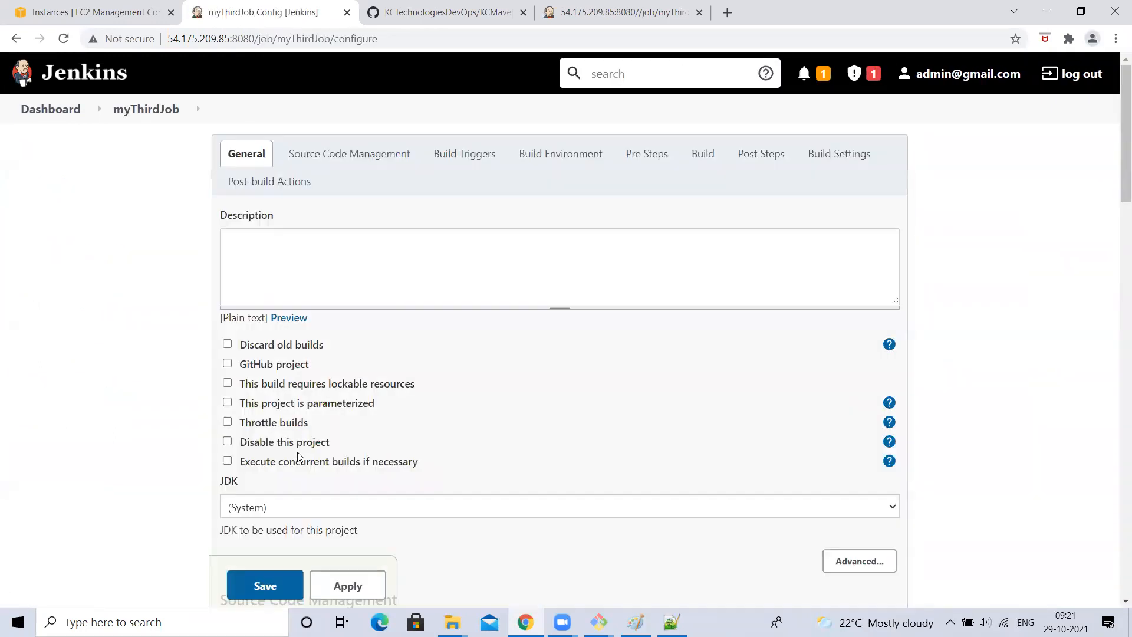
{"action": "scroll", "coordinate": [299, 456], "scroll_direction": "down", "scroll_amount": 15}
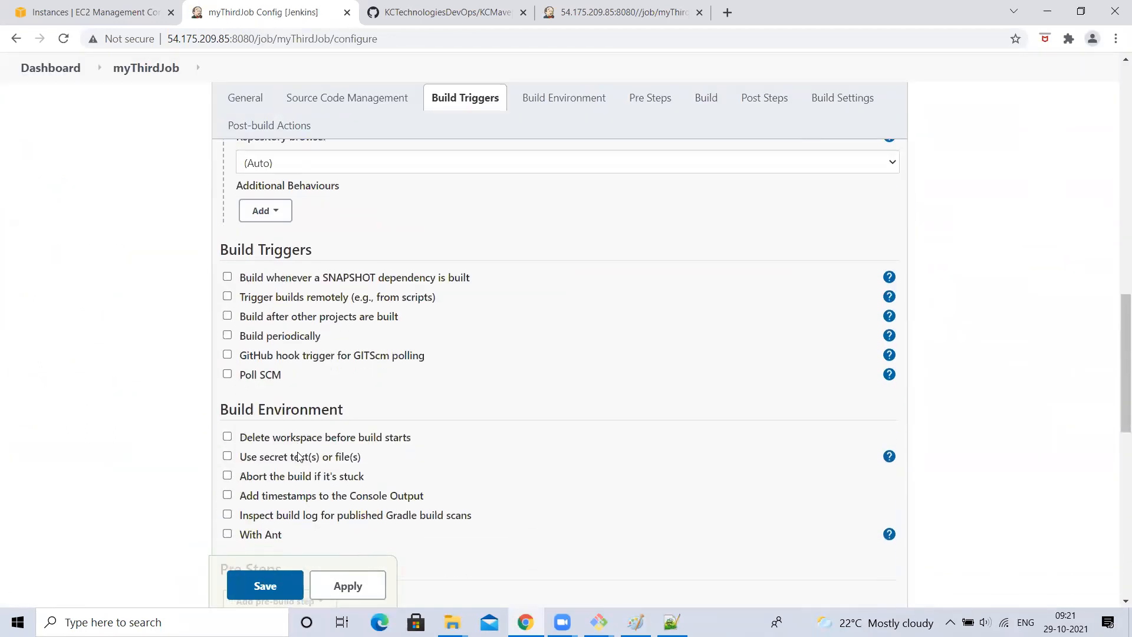
{"action": "scroll", "coordinate": [299, 455], "scroll_direction": "down", "scroll_amount": 1}
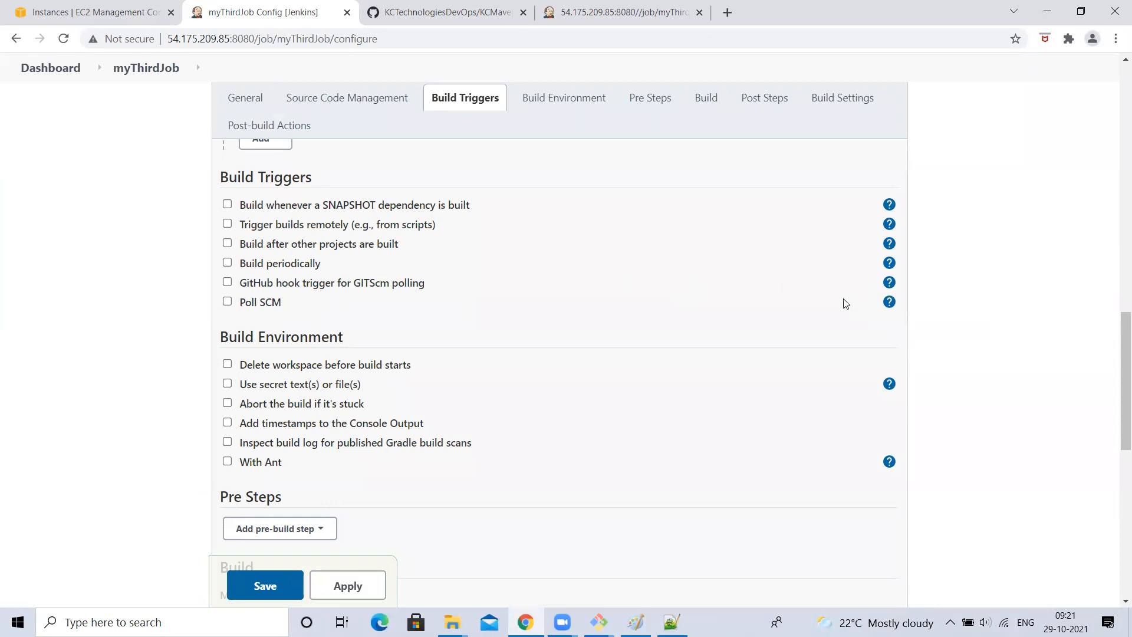
{"action": "left_click", "coordinate": [888, 302]}
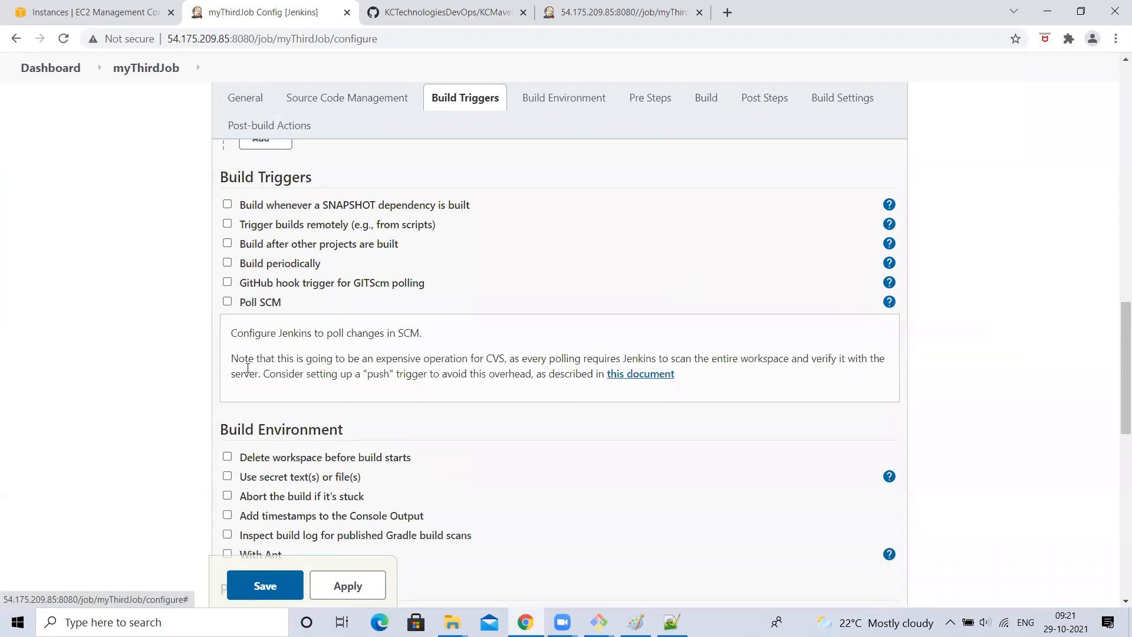
{"action": "left_click", "coordinate": [641, 374]}
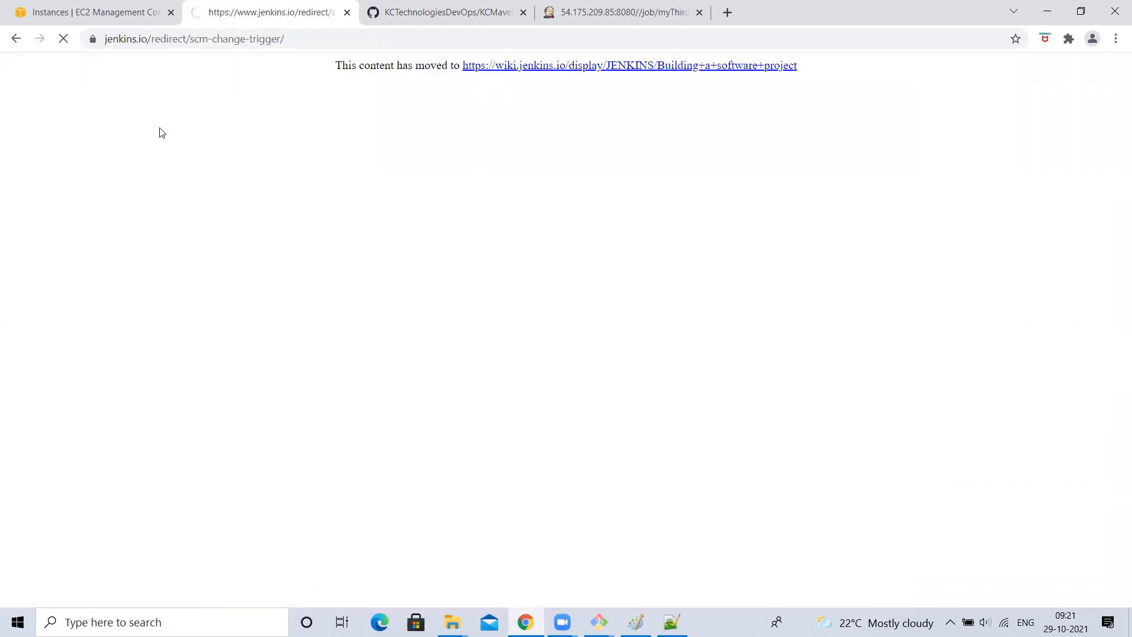
{"action": "left_click", "coordinate": [16, 42]}
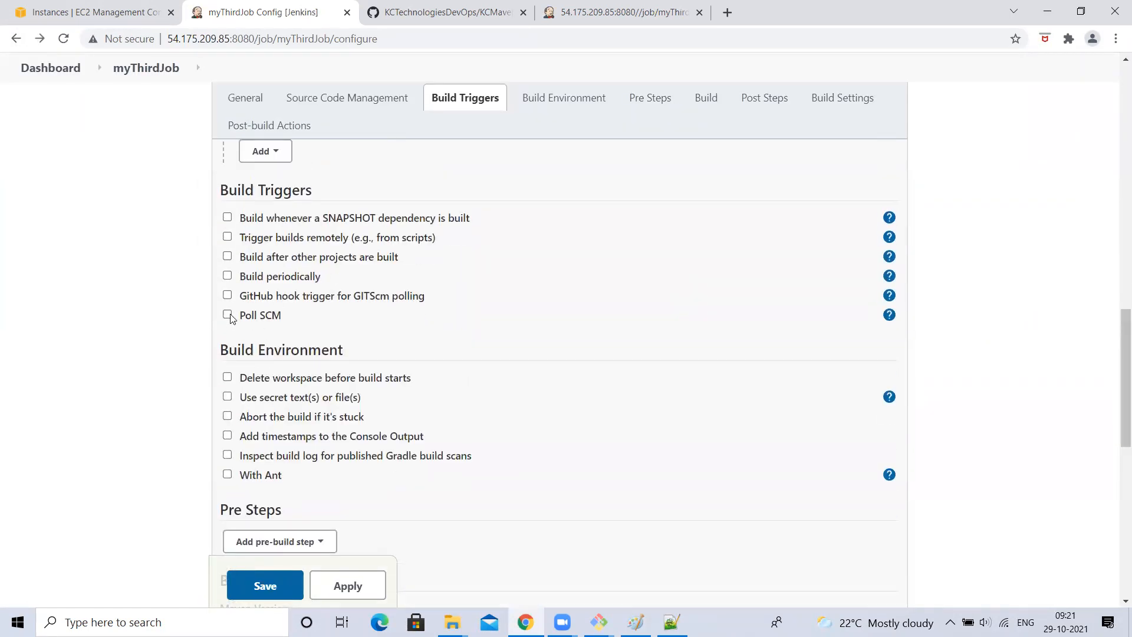
{"action": "left_click", "coordinate": [228, 315]}
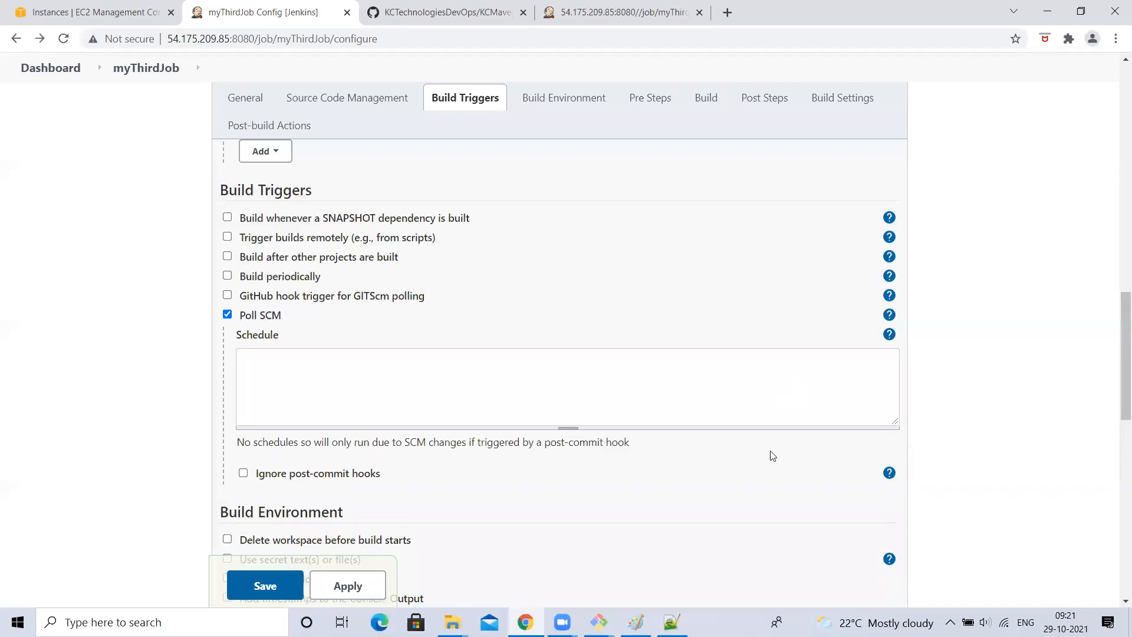
- Review the Schedule cron syntax help, including the MINUTE and MONTH field descriptions
{"action": "left_click", "coordinate": [889, 334]}
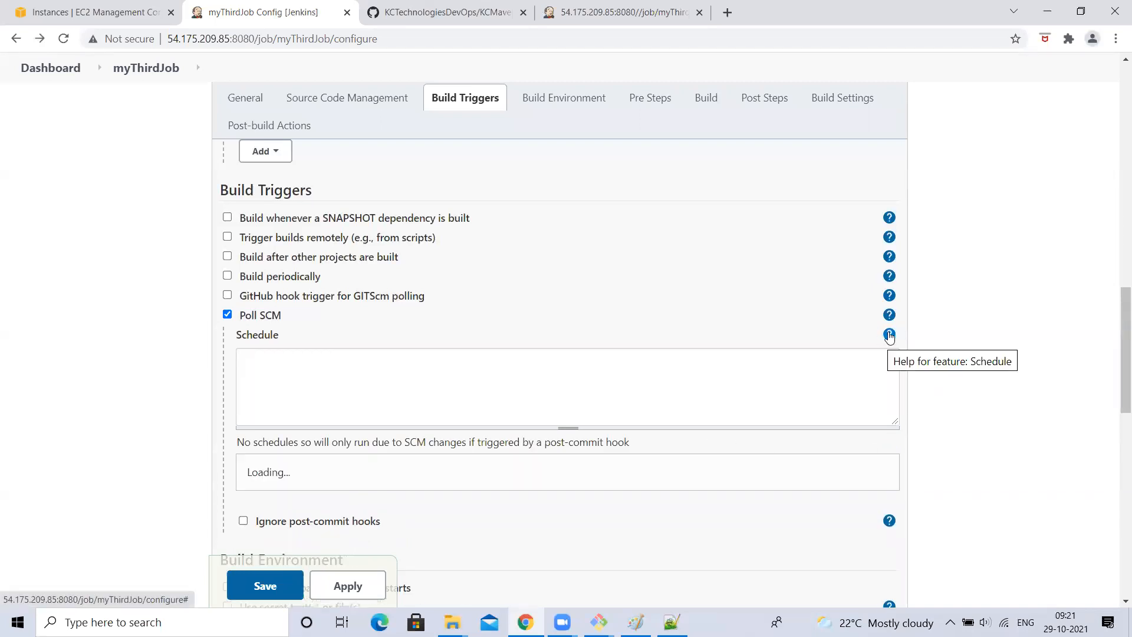
{"action": "scroll", "coordinate": [324, 271], "scroll_direction": "down", "scroll_amount": 3}
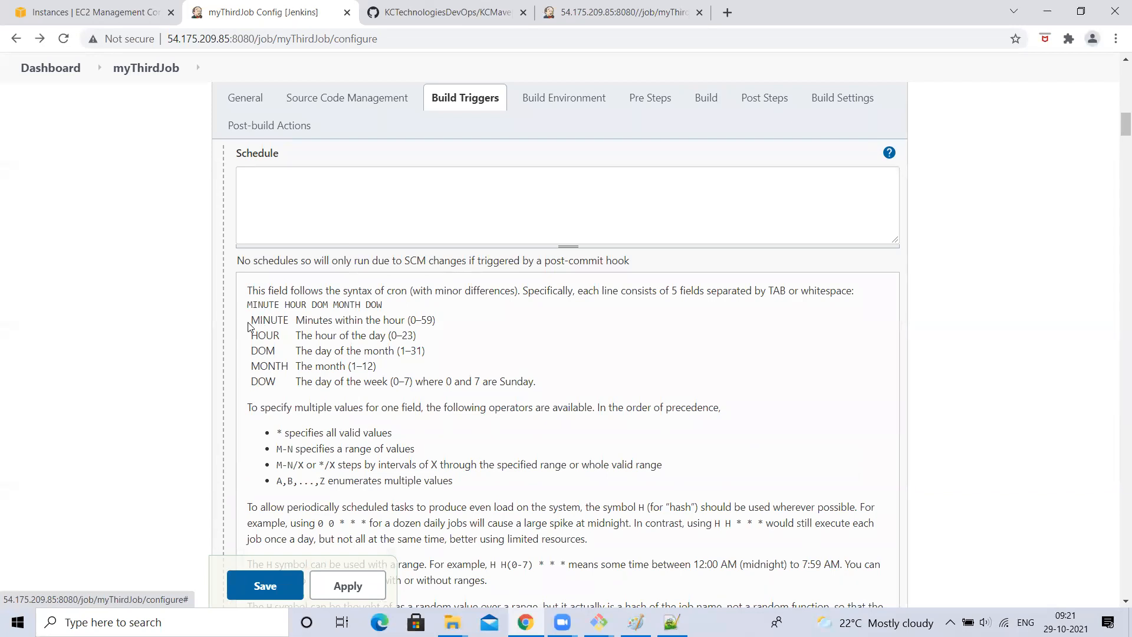
{"action": "left_click_drag", "start_coordinate": [248, 326], "coordinate": [399, 380]}
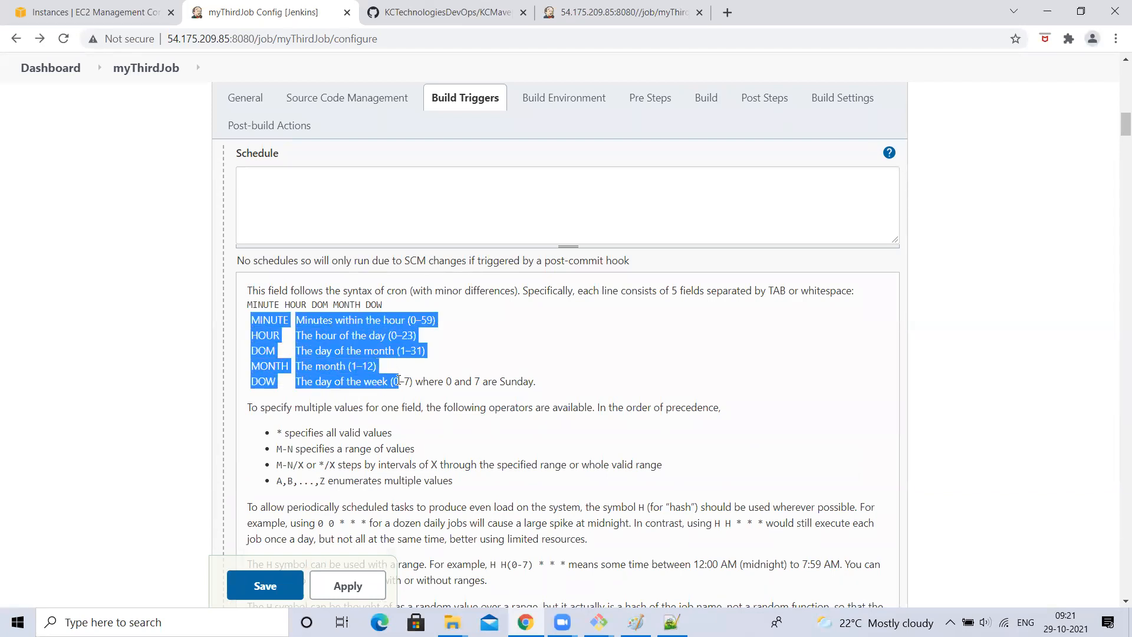
{"action": "right_click", "coordinate": [399, 380]}
{"action": "left_click", "coordinate": [260, 211]}
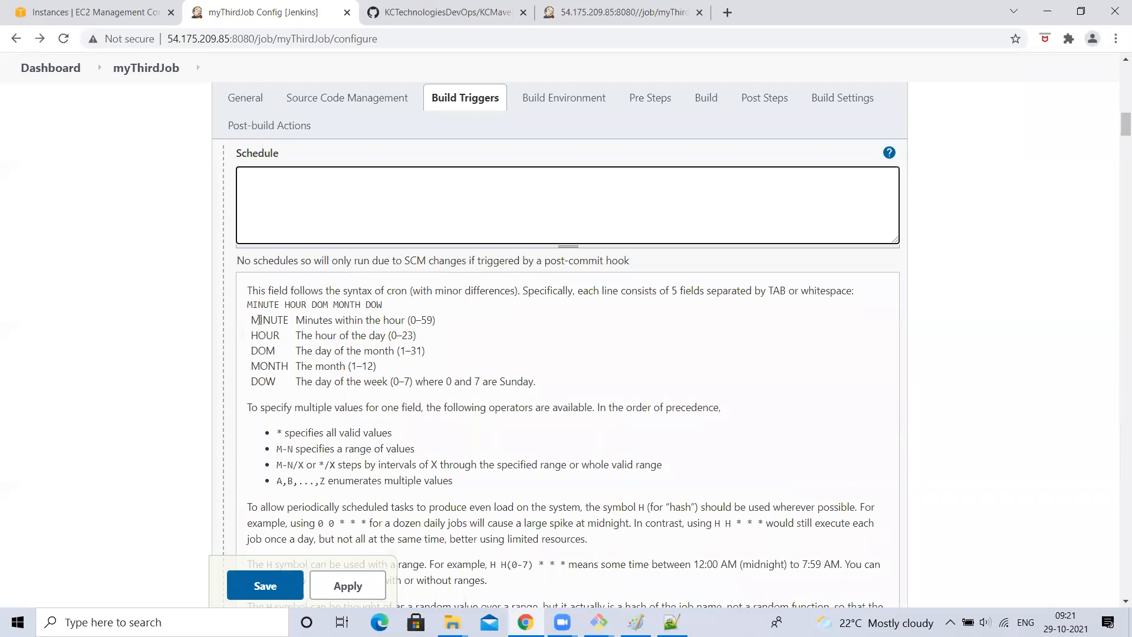
{"action": "left_click_drag", "start_coordinate": [260, 319], "coordinate": [375, 320]}
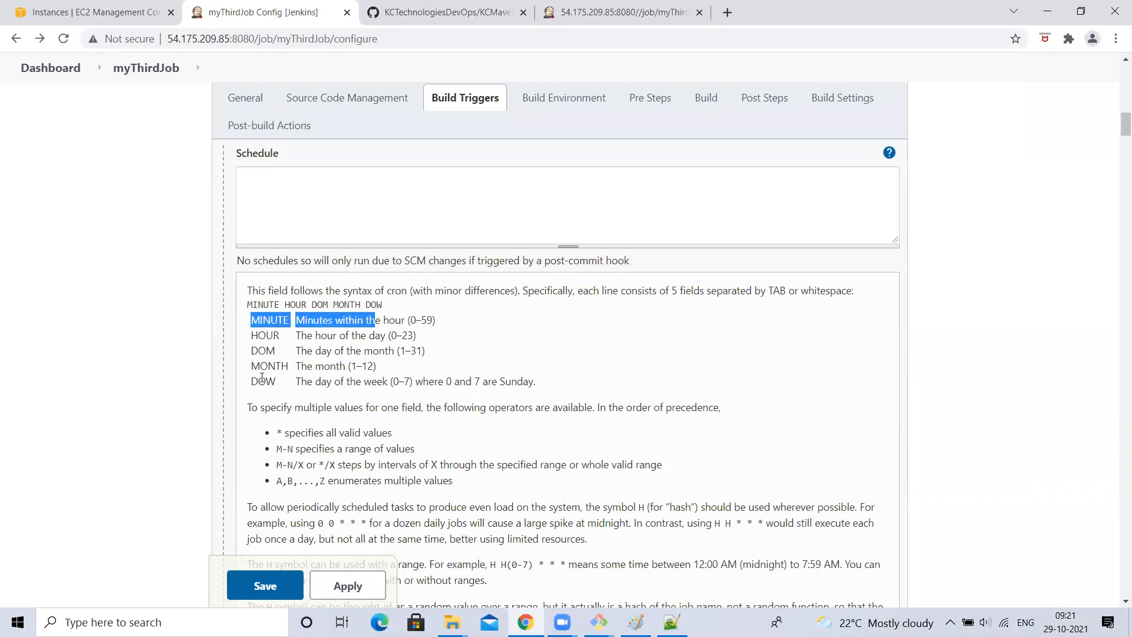
{"action": "left_click_drag", "start_coordinate": [263, 380], "coordinate": [265, 367]}
{"action": "left_click", "coordinate": [262, 335]}
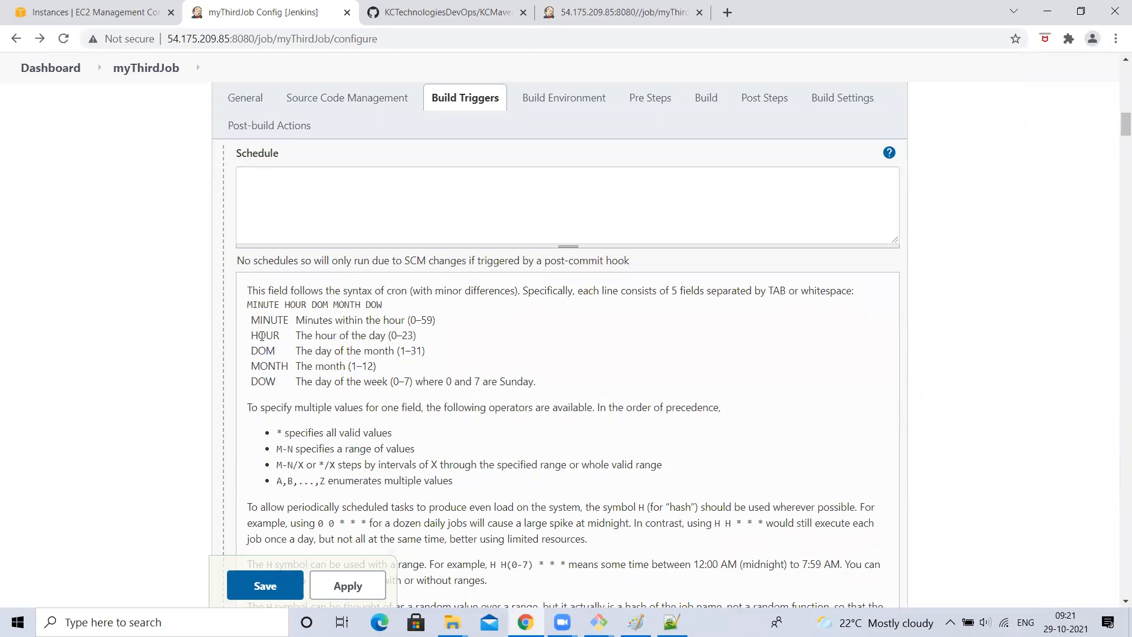
- Enter the polling schedule '* * * * *' and let Jenkins validate it
{"action": "left_click", "coordinate": [267, 176]}
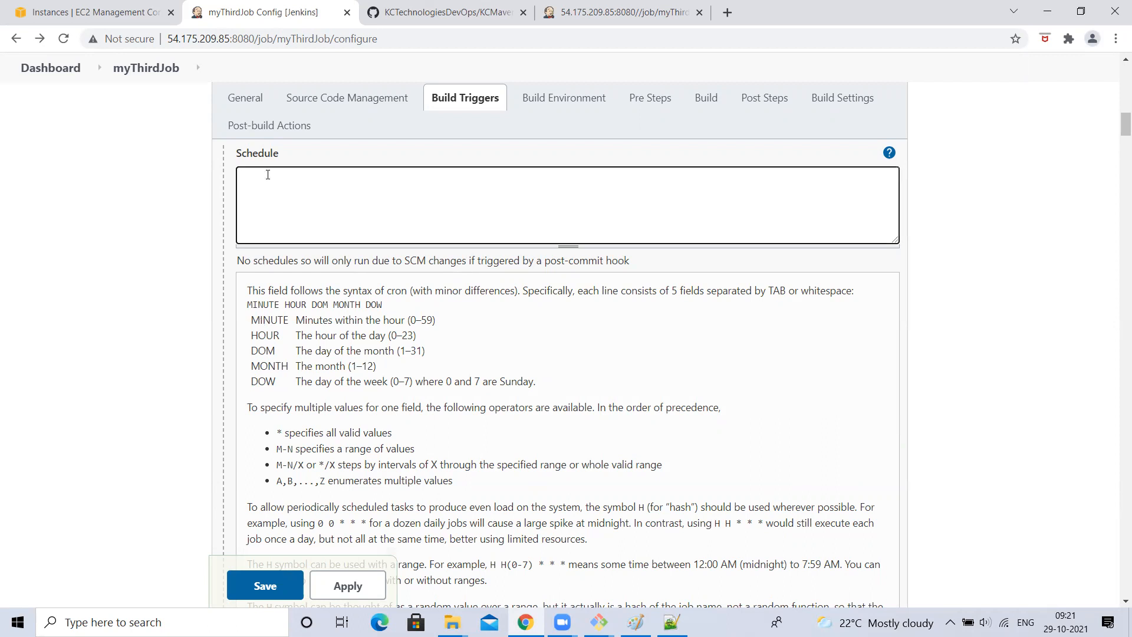
{"action": "type", "text": "* * * *"}
{"action": "left_click", "coordinate": [109, 255]}
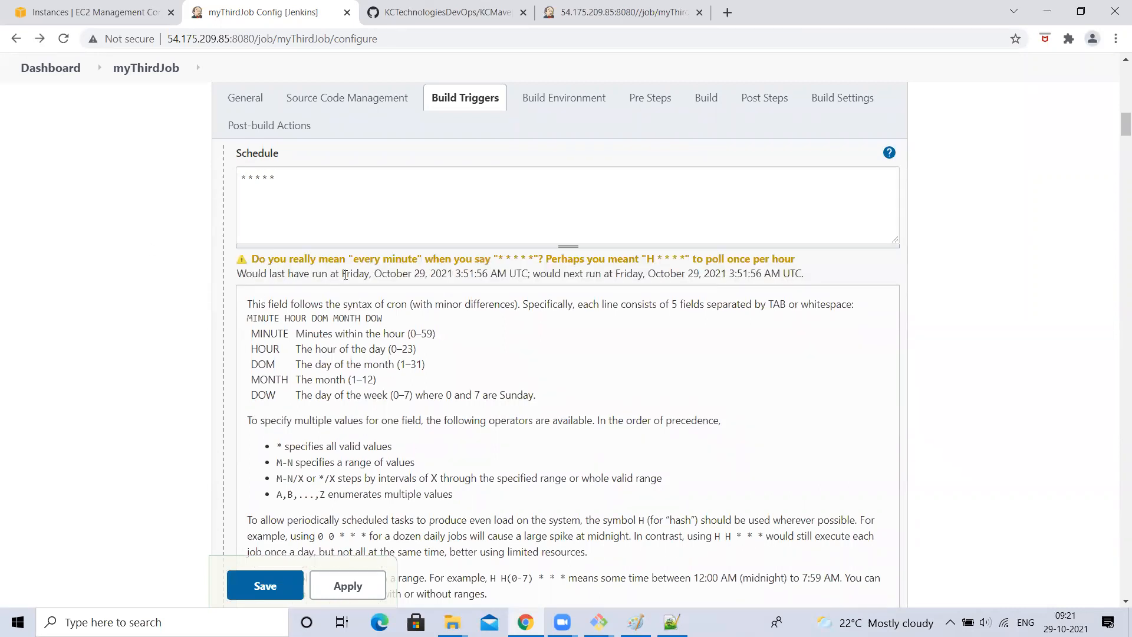